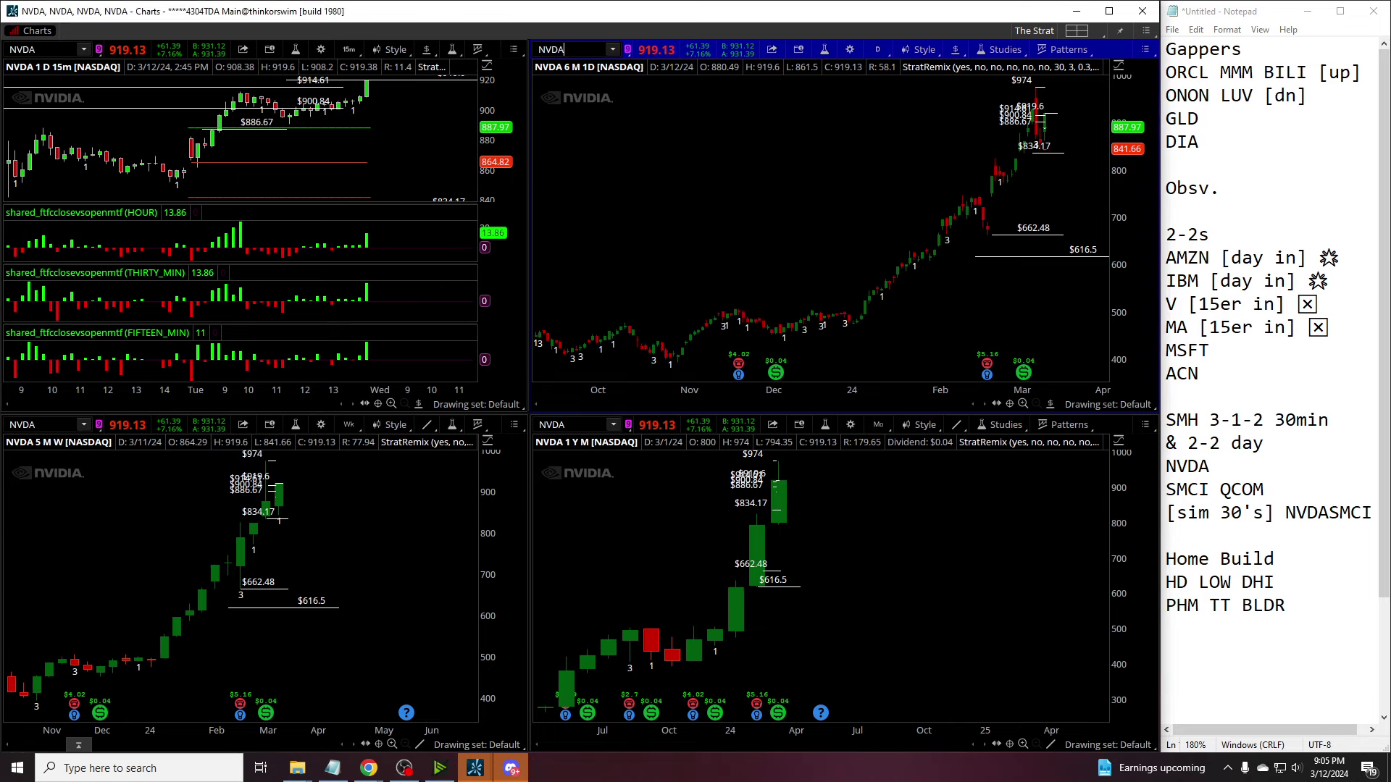
Step: Load SPY in the linked charts and switch its intraday chart from 15-minute to 1-hour candles
key(Return)
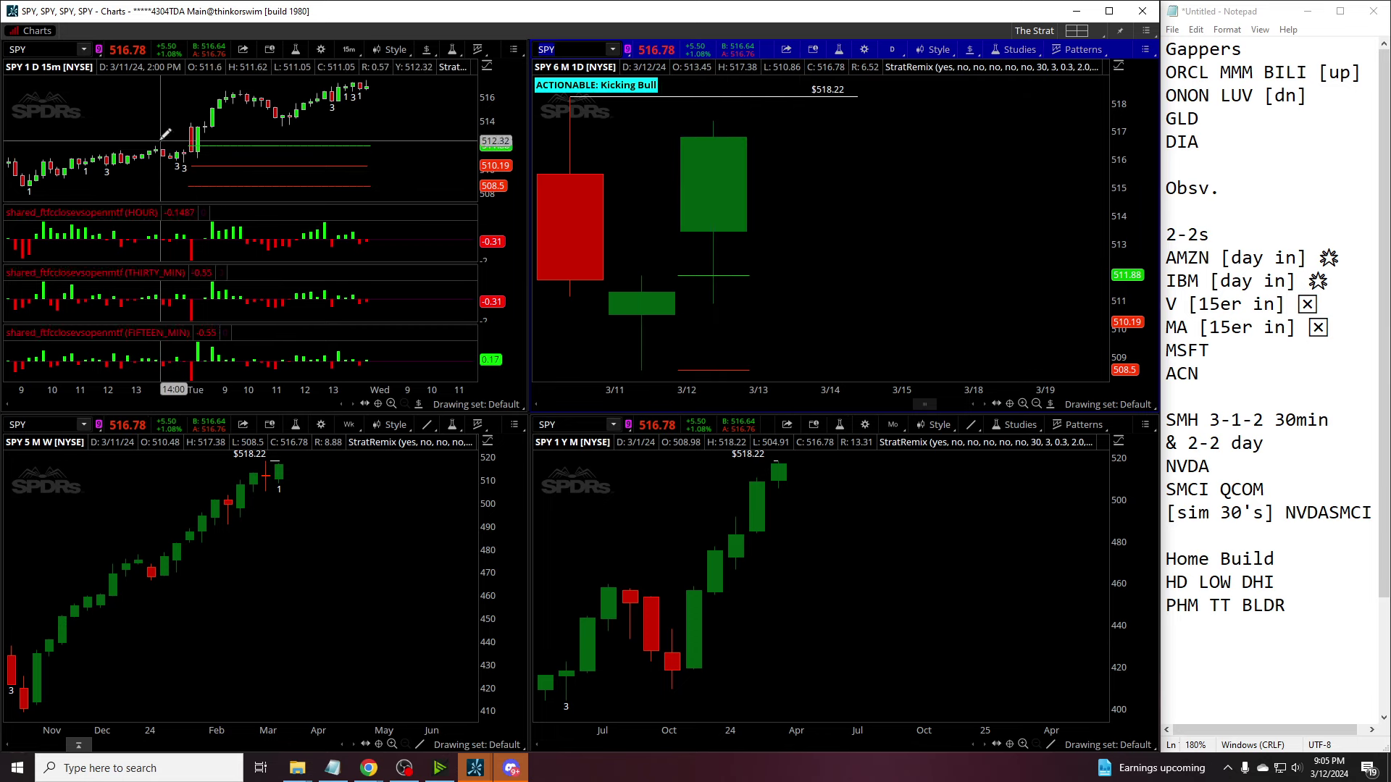
drag(159, 140, 377, 138)
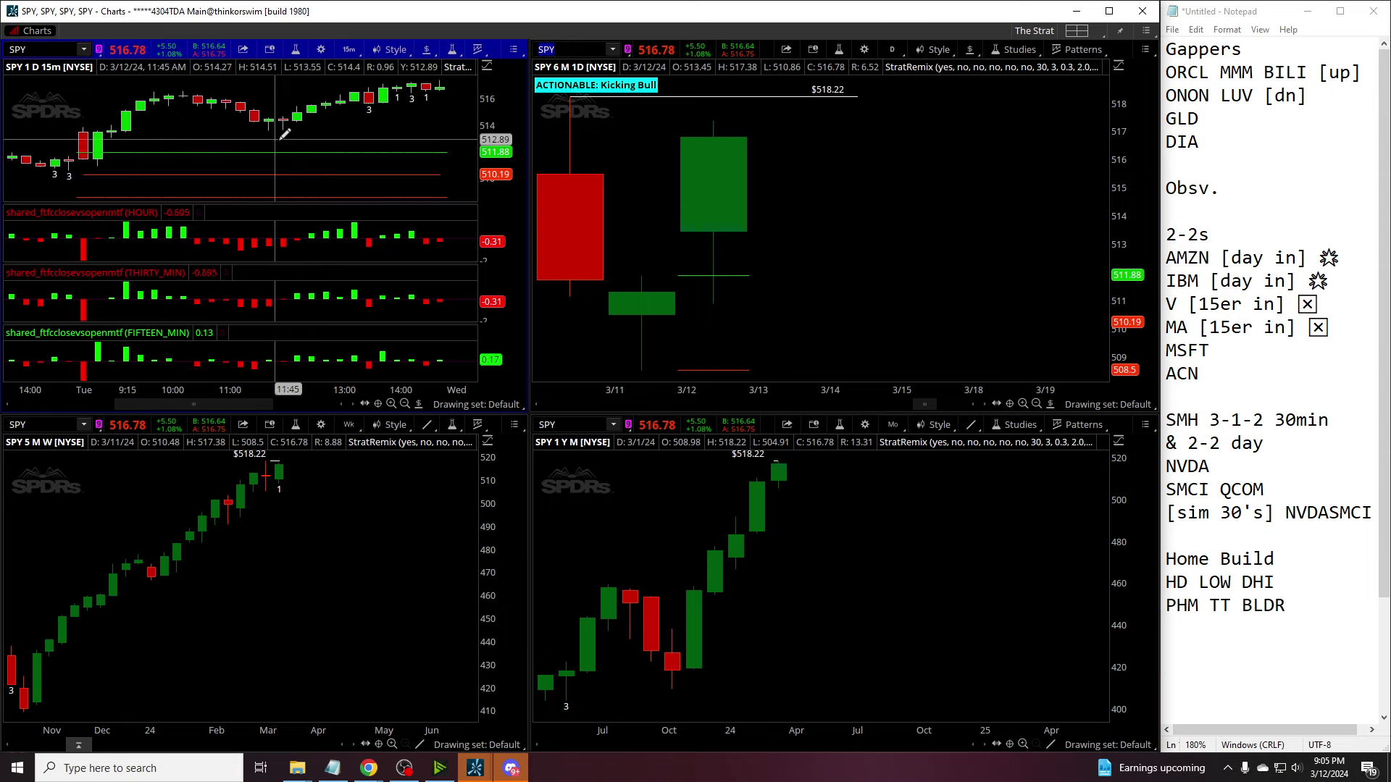
click(349, 49)
click(277, 123)
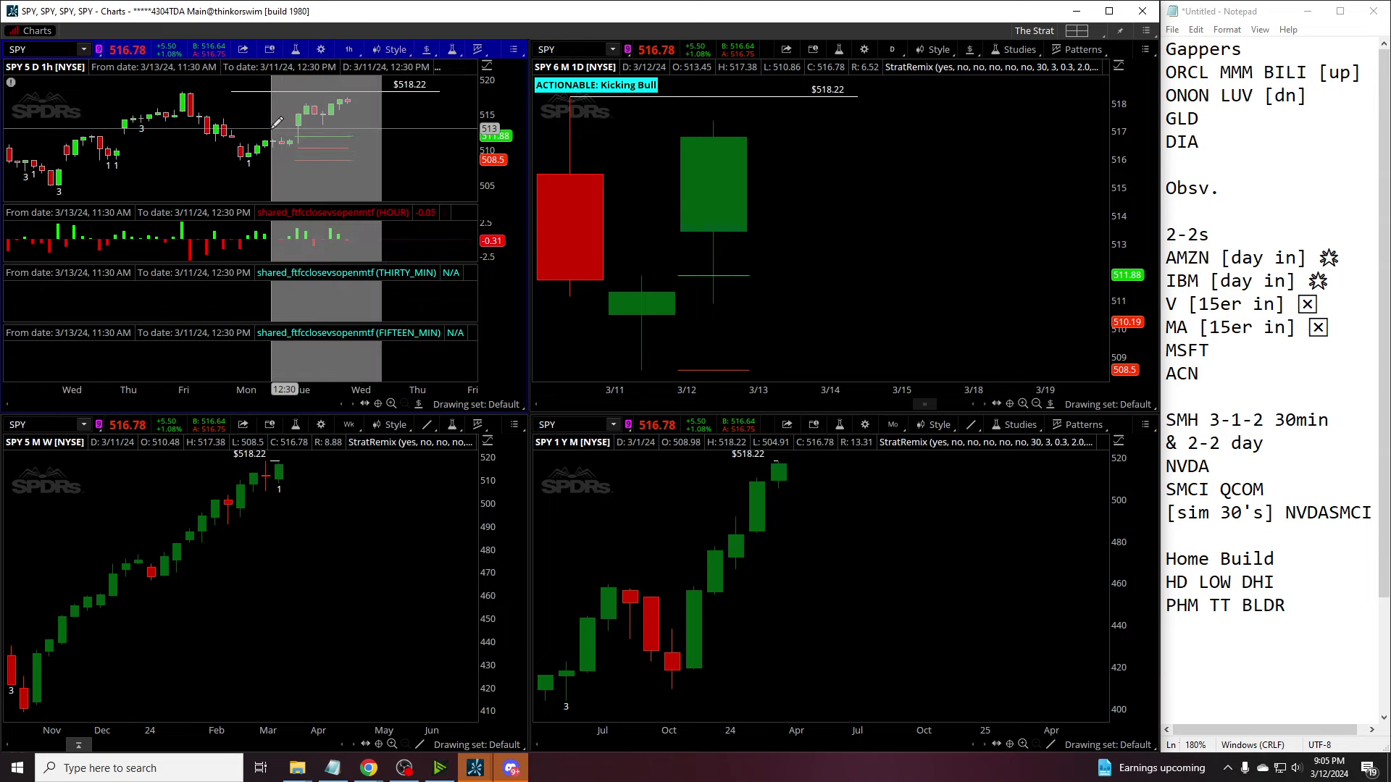
Step: Mark a price level at $513.45 on SPY's hourly chart
drag(277, 123, 274, 125)
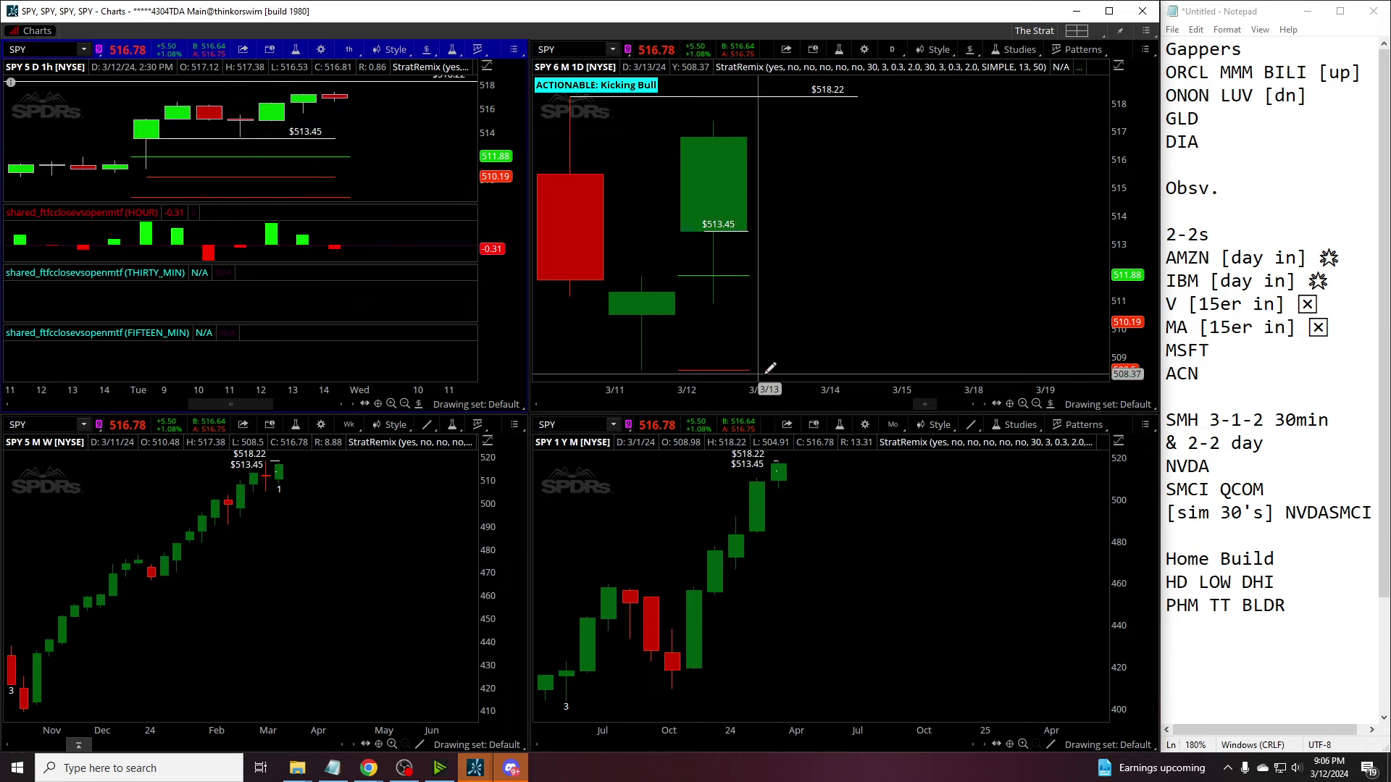
click(696, 231)
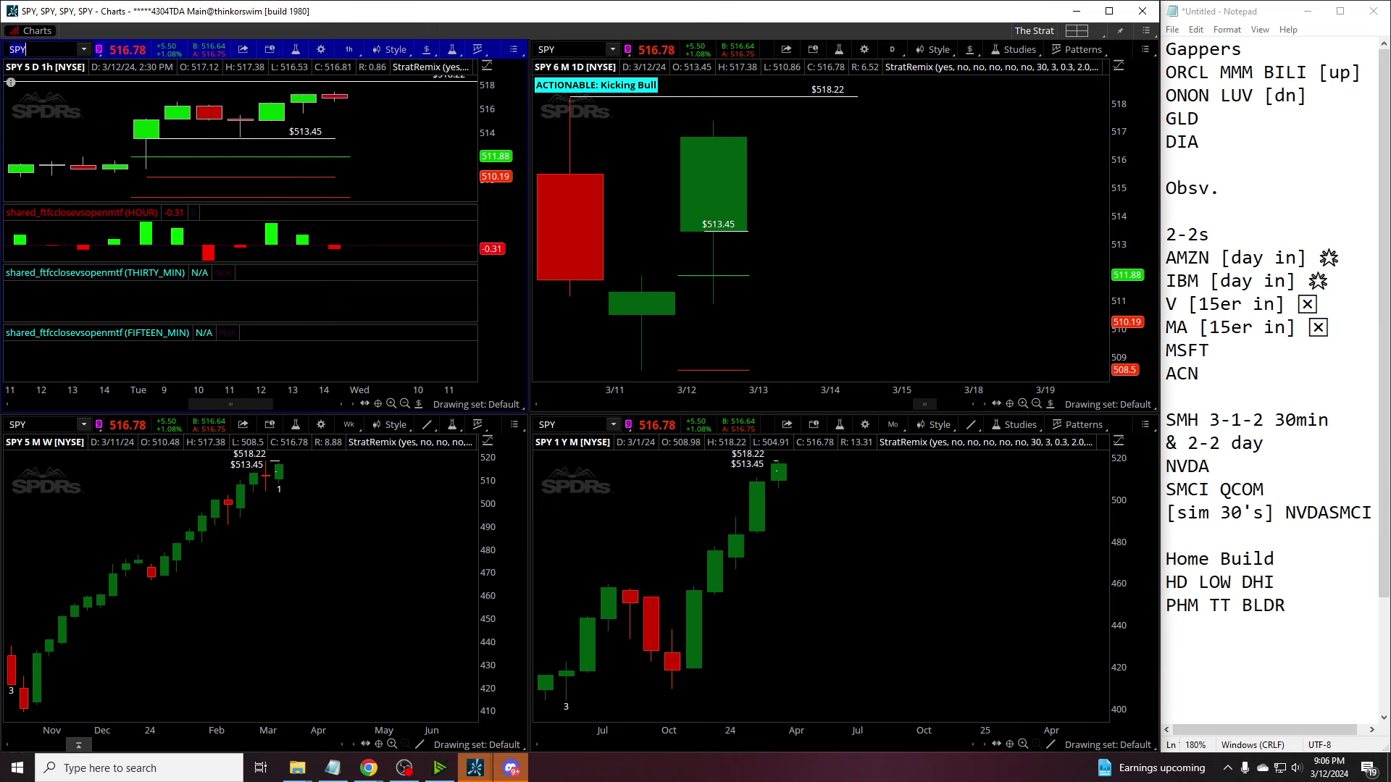
Step: Load QQQ, DIA and IWM in turn in the linked charts, examining DIA's latest hourly candles
key(Return)
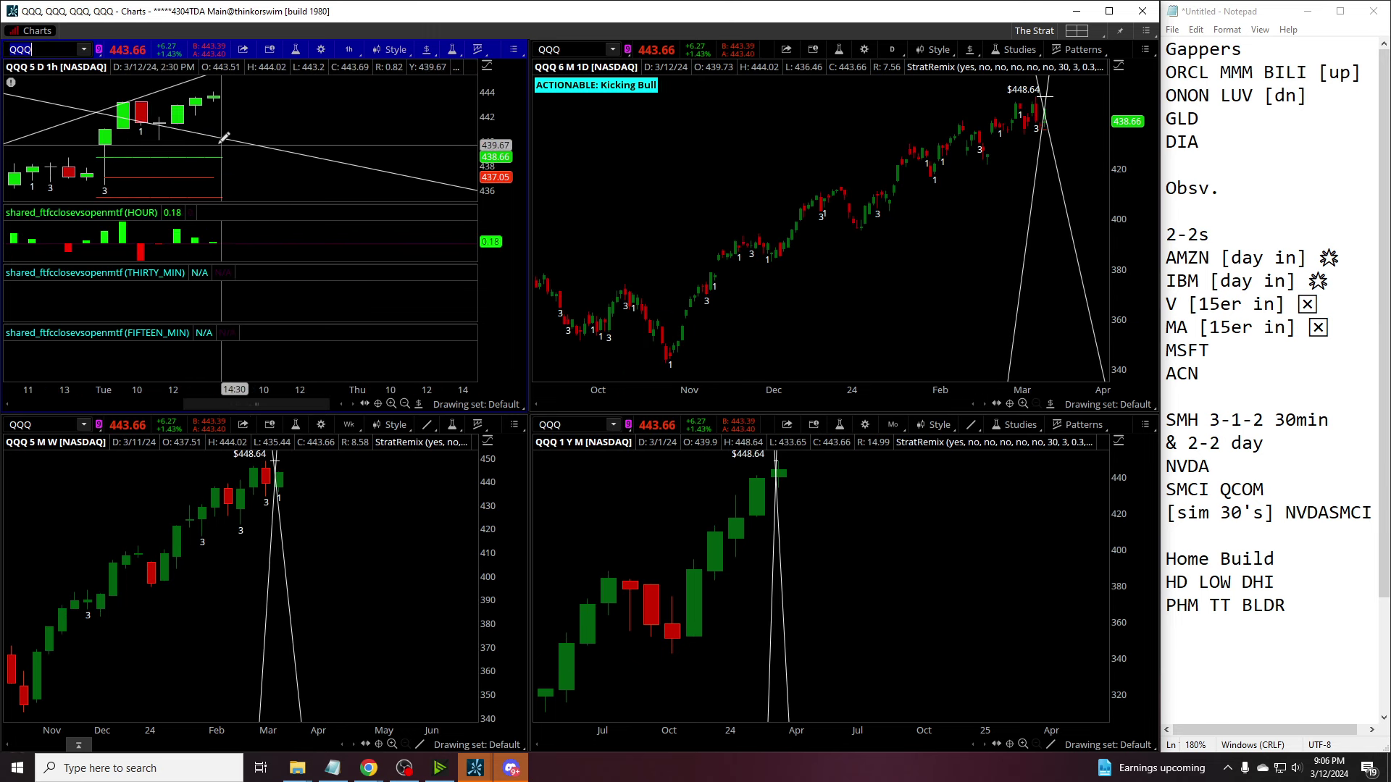
text(DIA)
key(Return)
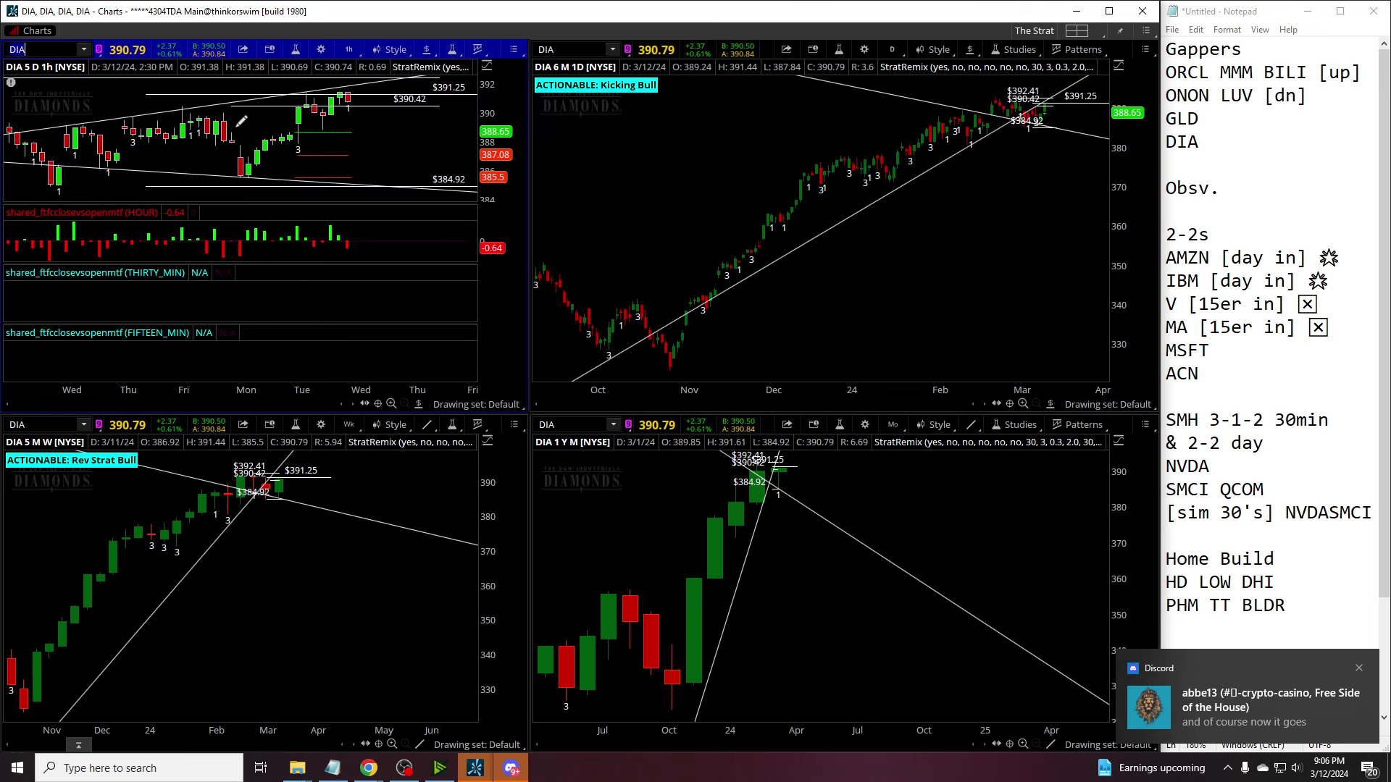
mouse_move(238, 124)
mouse_down()
mouse_move(300, 145)
mouse_move(286, 134)
mouse_up()
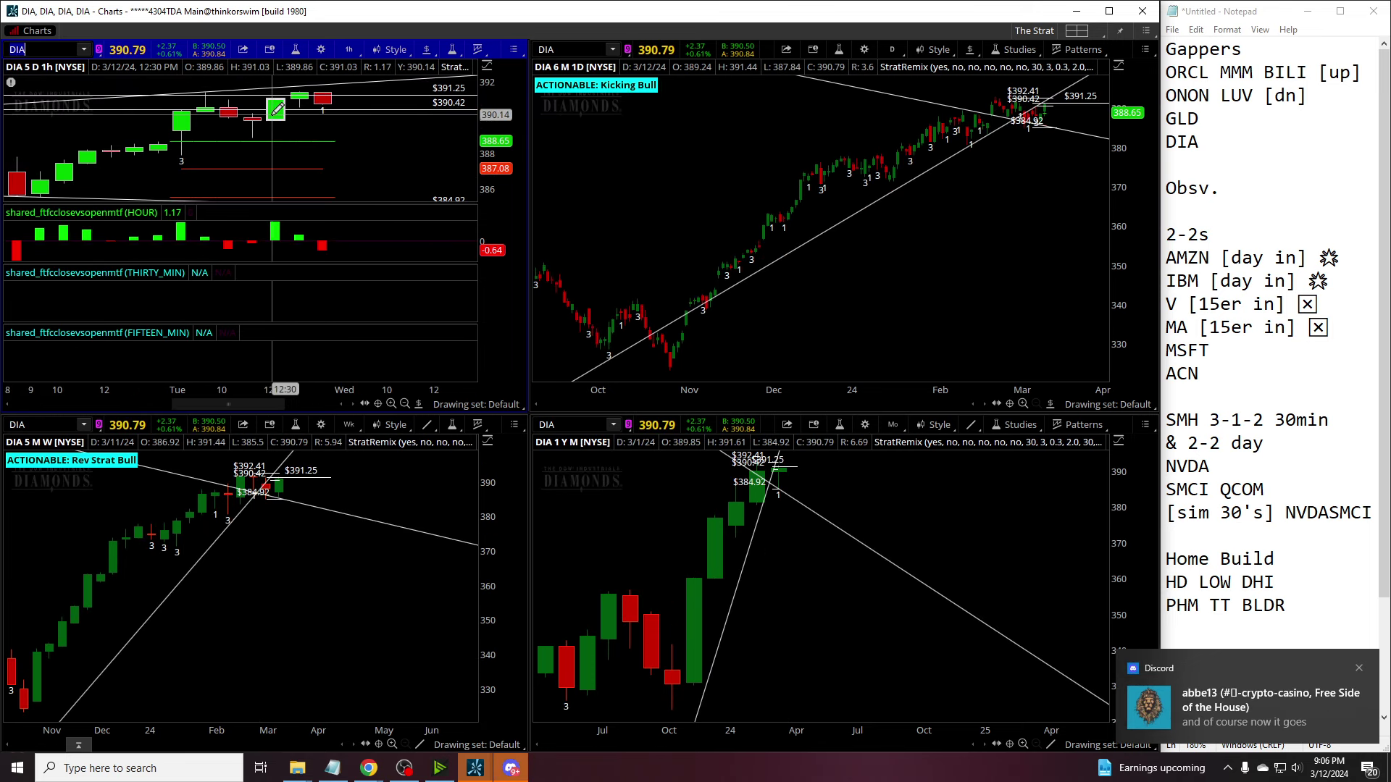
key(Return)
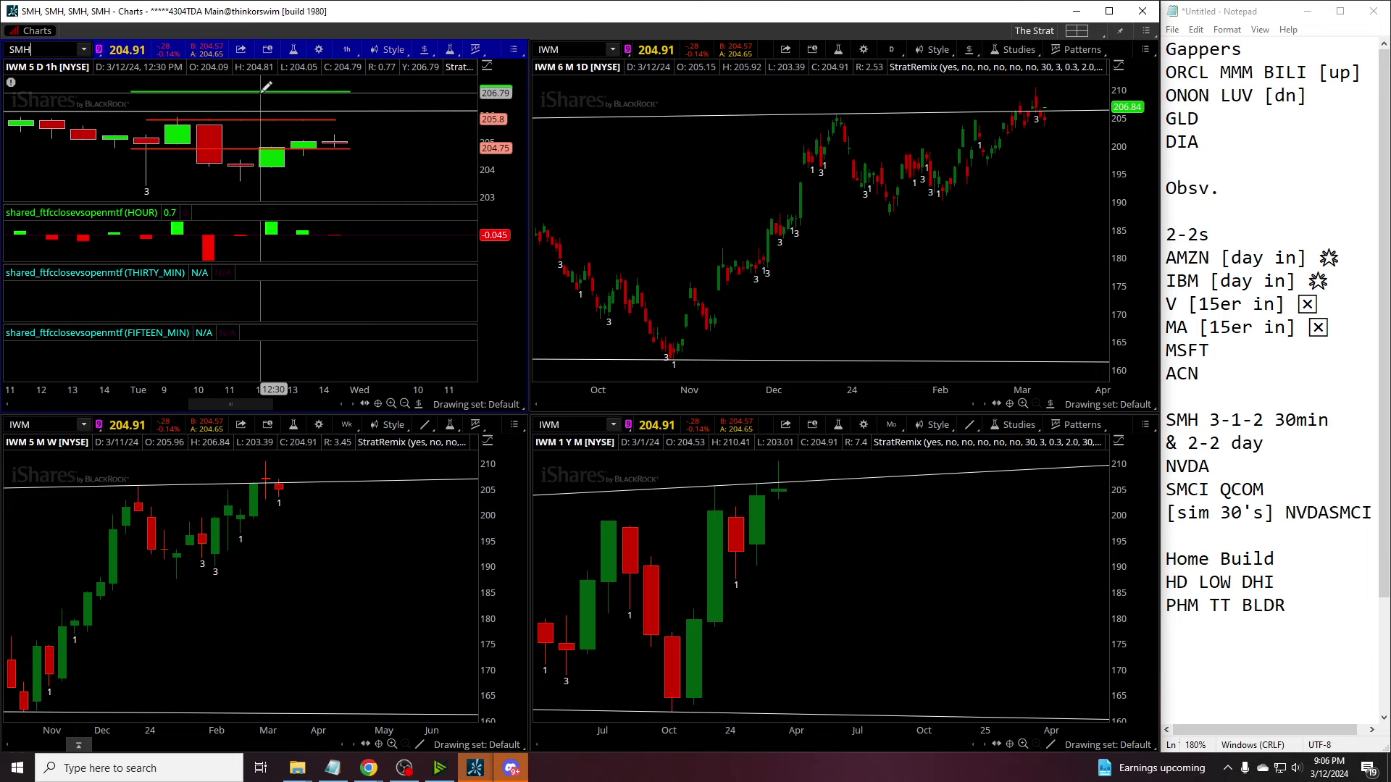
Step: Load SMH in the linked charts and examine its March daily candles up close
text(SMH)
key(Return)
drag(1071, 213, 808, 190)
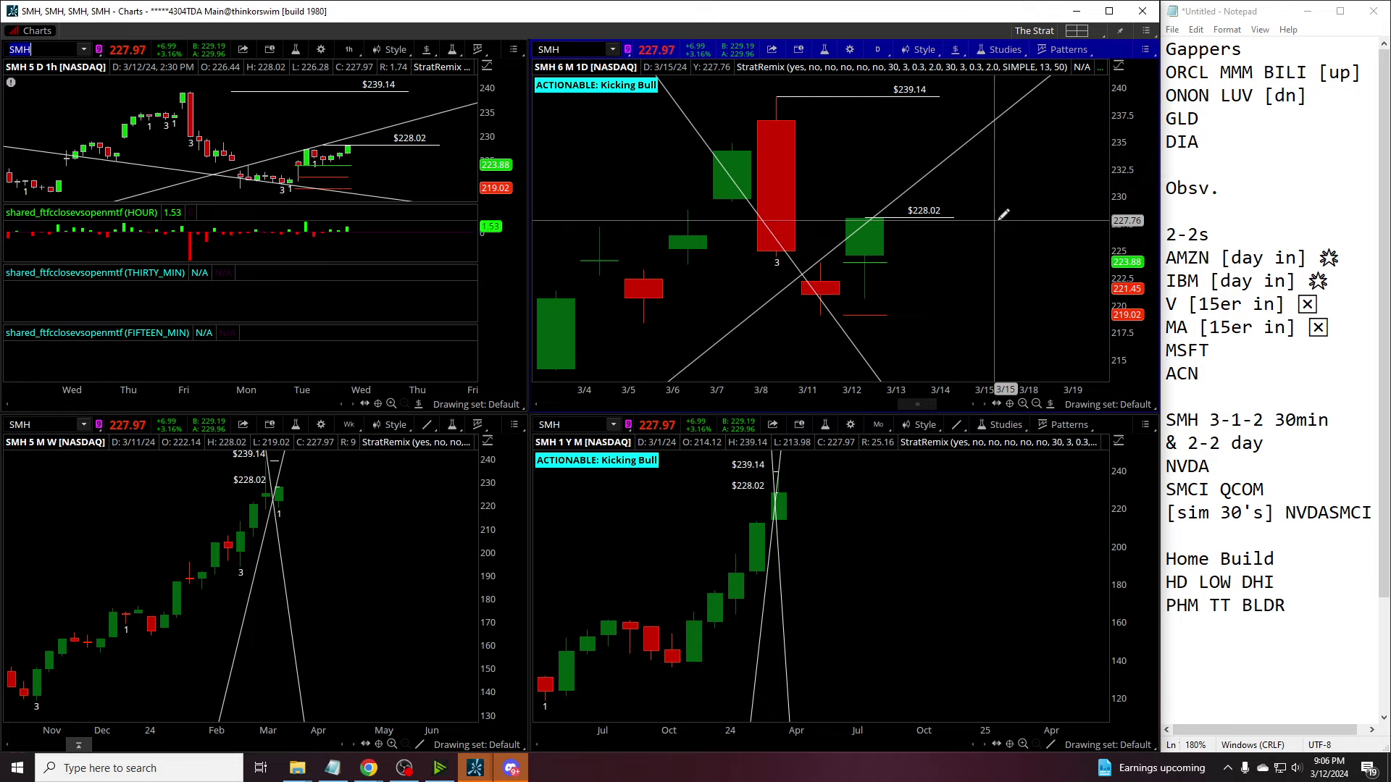
middle_click(836, 100)
click(849, 142)
click(865, 217)
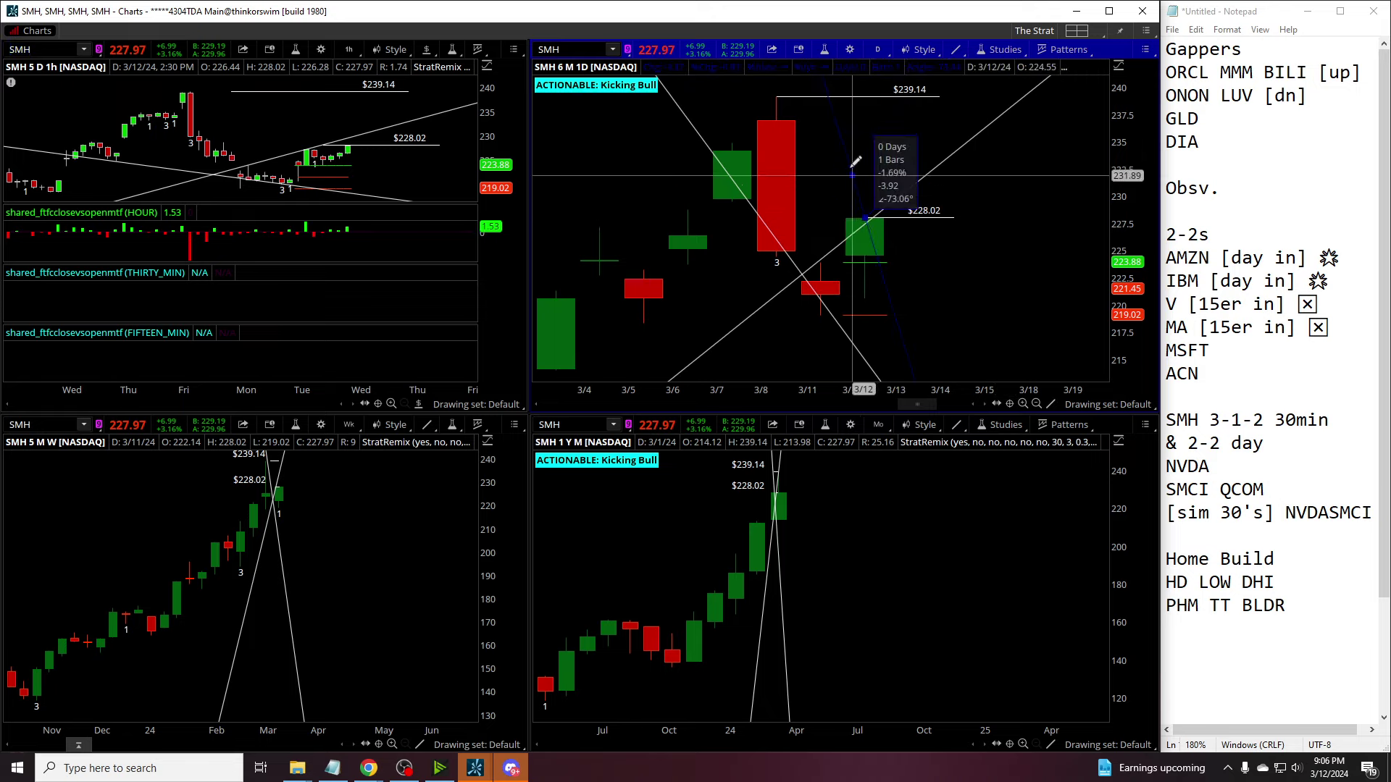
click(775, 89)
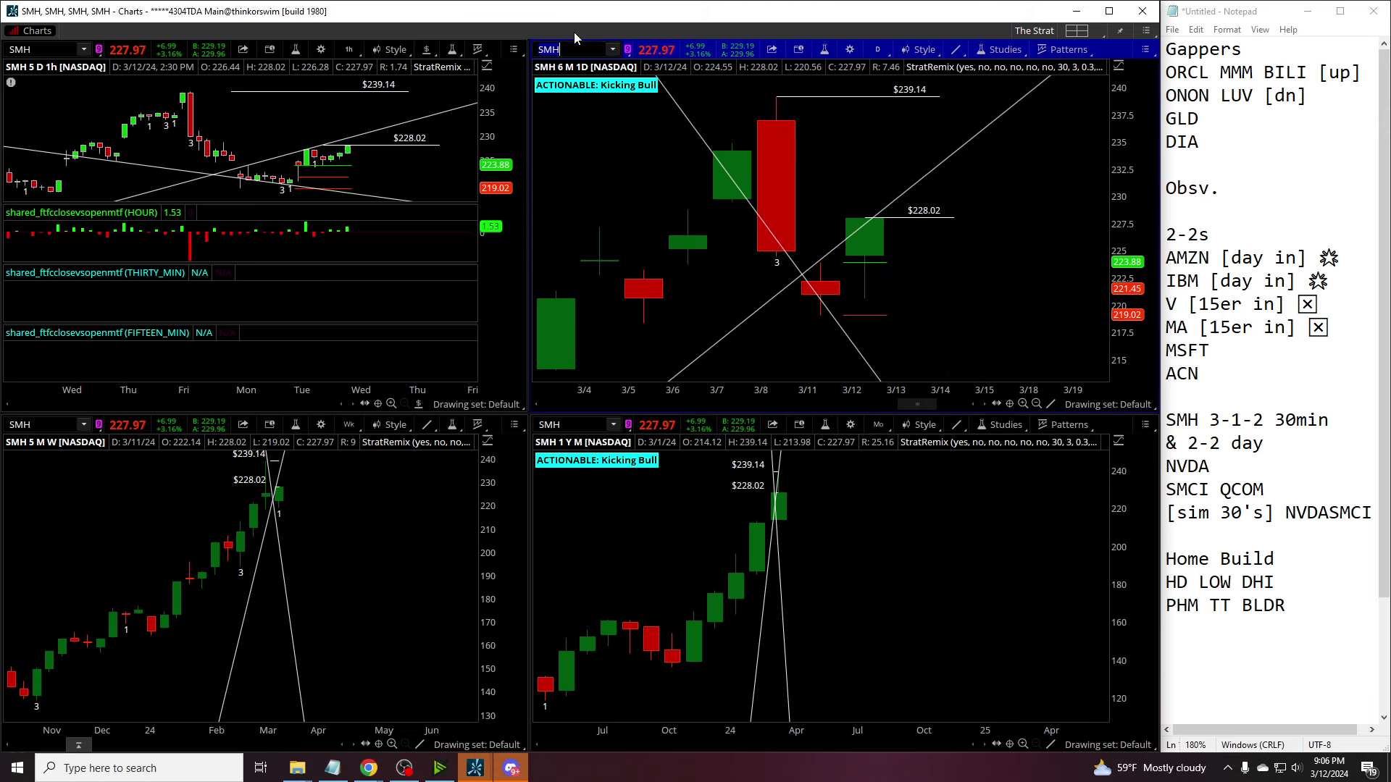
Step: Replace SMH with NVDA in the linked charts and examine NVDA's March daily candles
key(BackSpace)
key(BackSpace)
key(BackSpace)
text(NVDA)
key(Return)
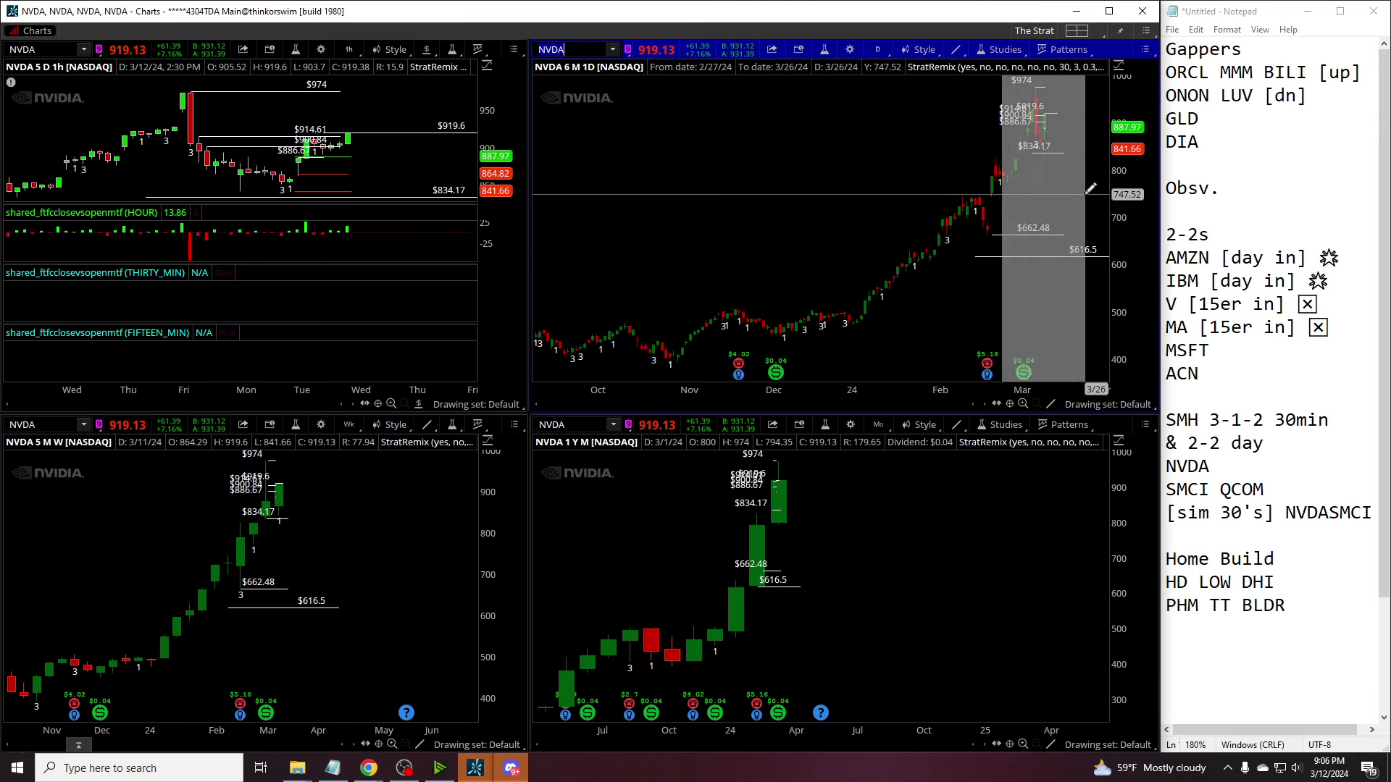
drag(1091, 189, 1089, 190)
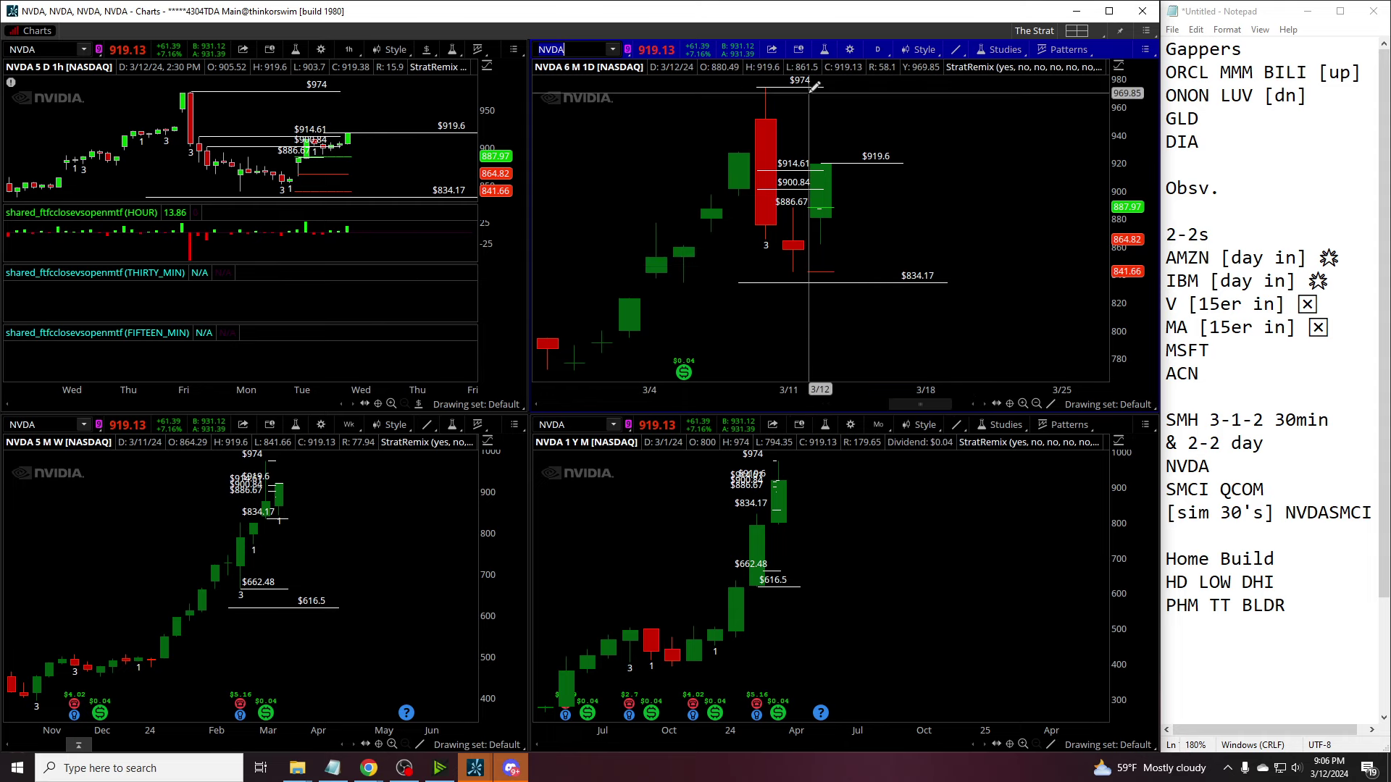
Step: Mark a price level at $895.25 on NVDA's hourly chart
drag(390, 161, 239, 162)
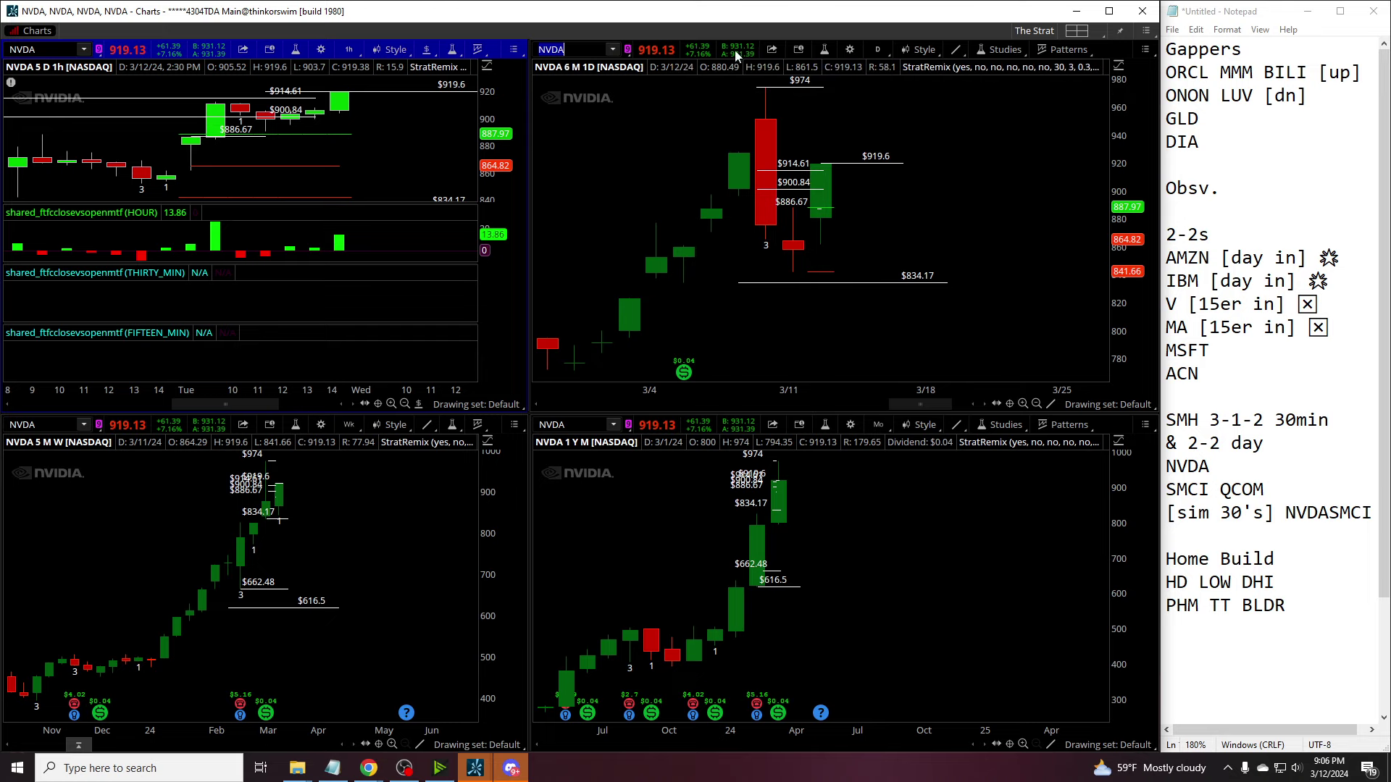
drag(495, 119, 467, 168)
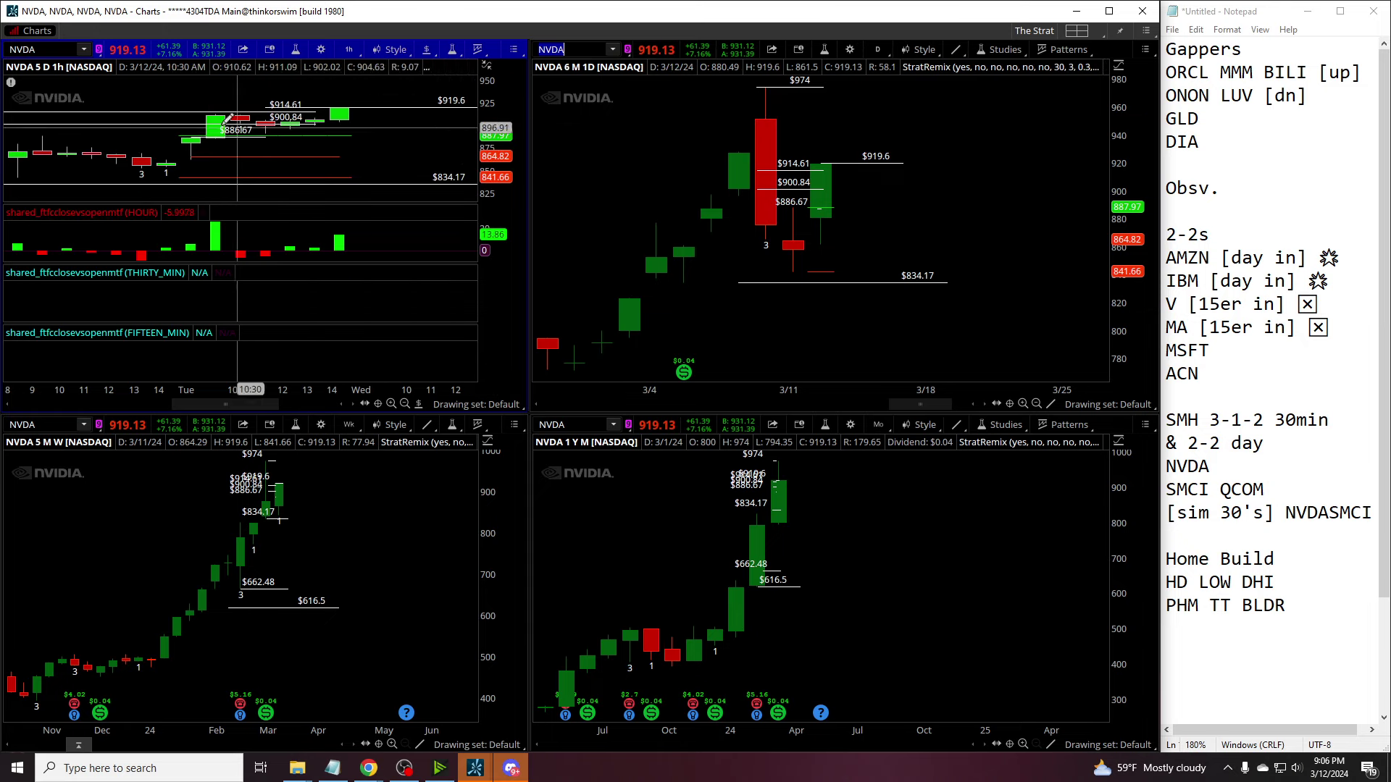
drag(150, 107, 412, 130)
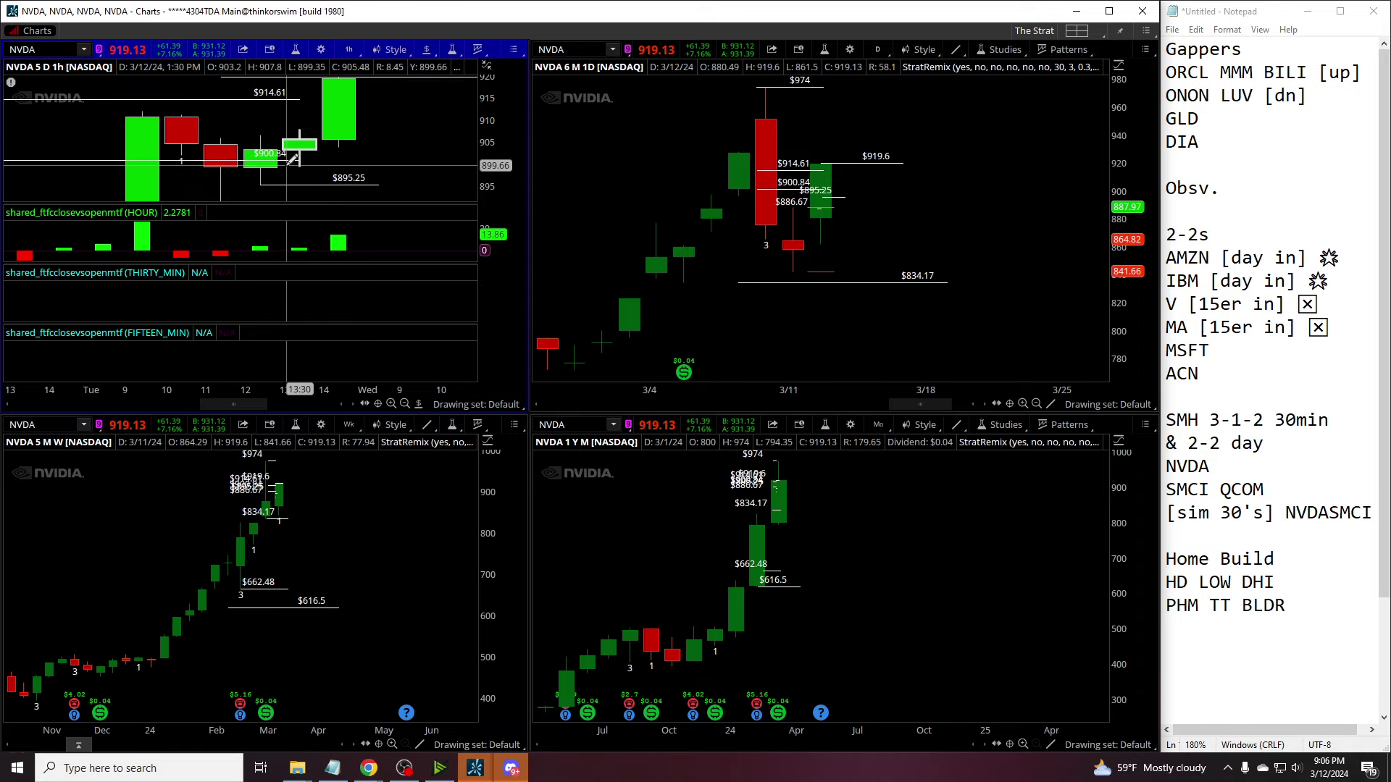
Step: Remove the $900.84 price level from NVDA's hourly chart
right_click(288, 182)
right_click(282, 161)
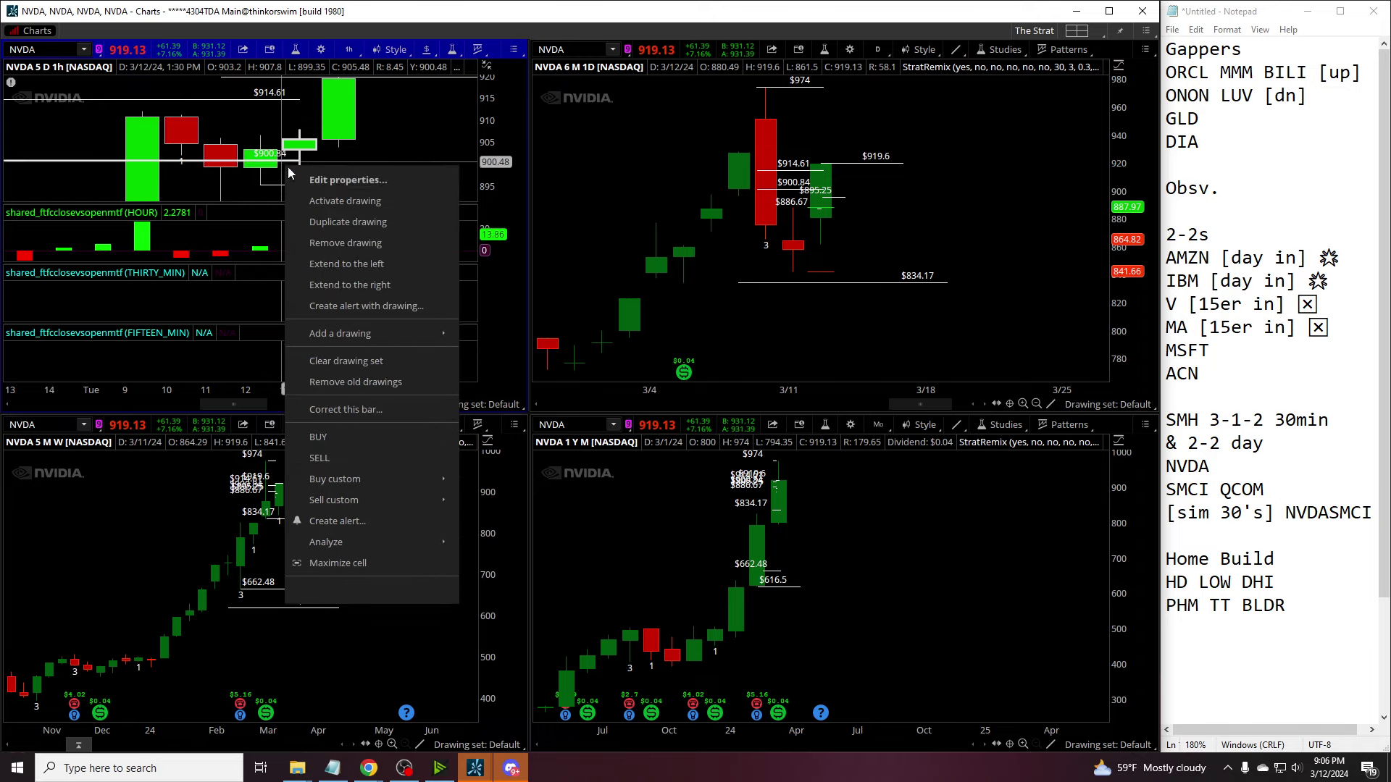
click(332, 242)
drag(497, 112, 497, 156)
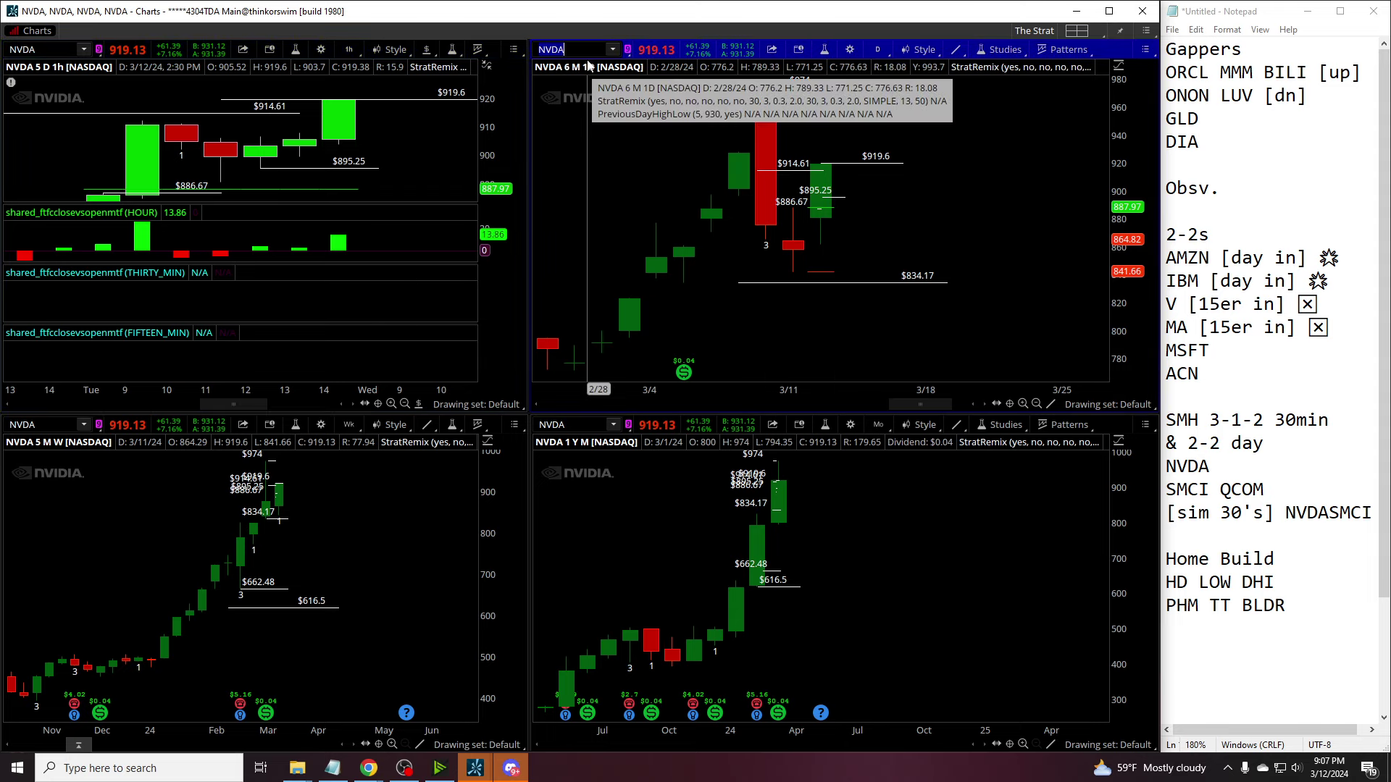
Step: Load SMCI in the linked charts and examine its recent daily and hourly candles
text(SMCI)
key(Return)
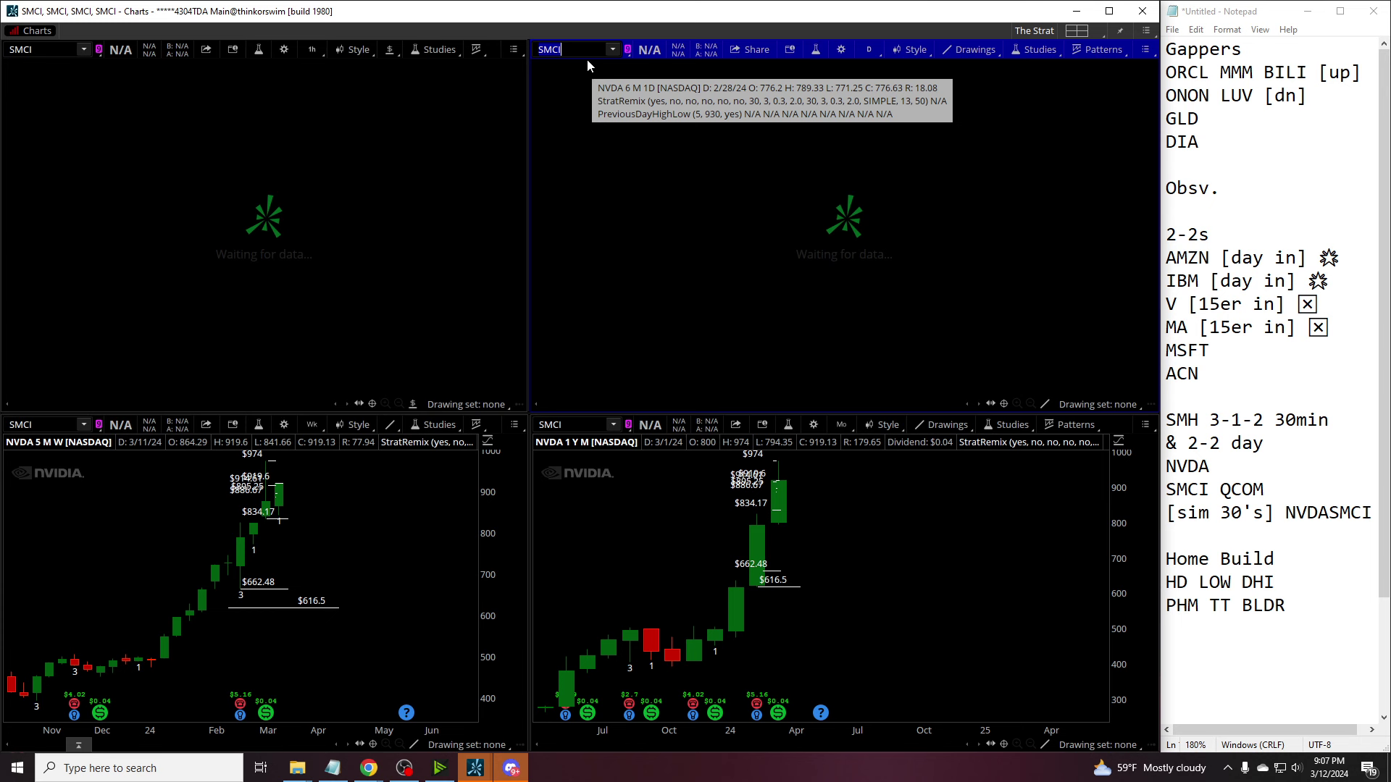
drag(1120, 165, 1120, 164)
drag(1004, 152, 800, 146)
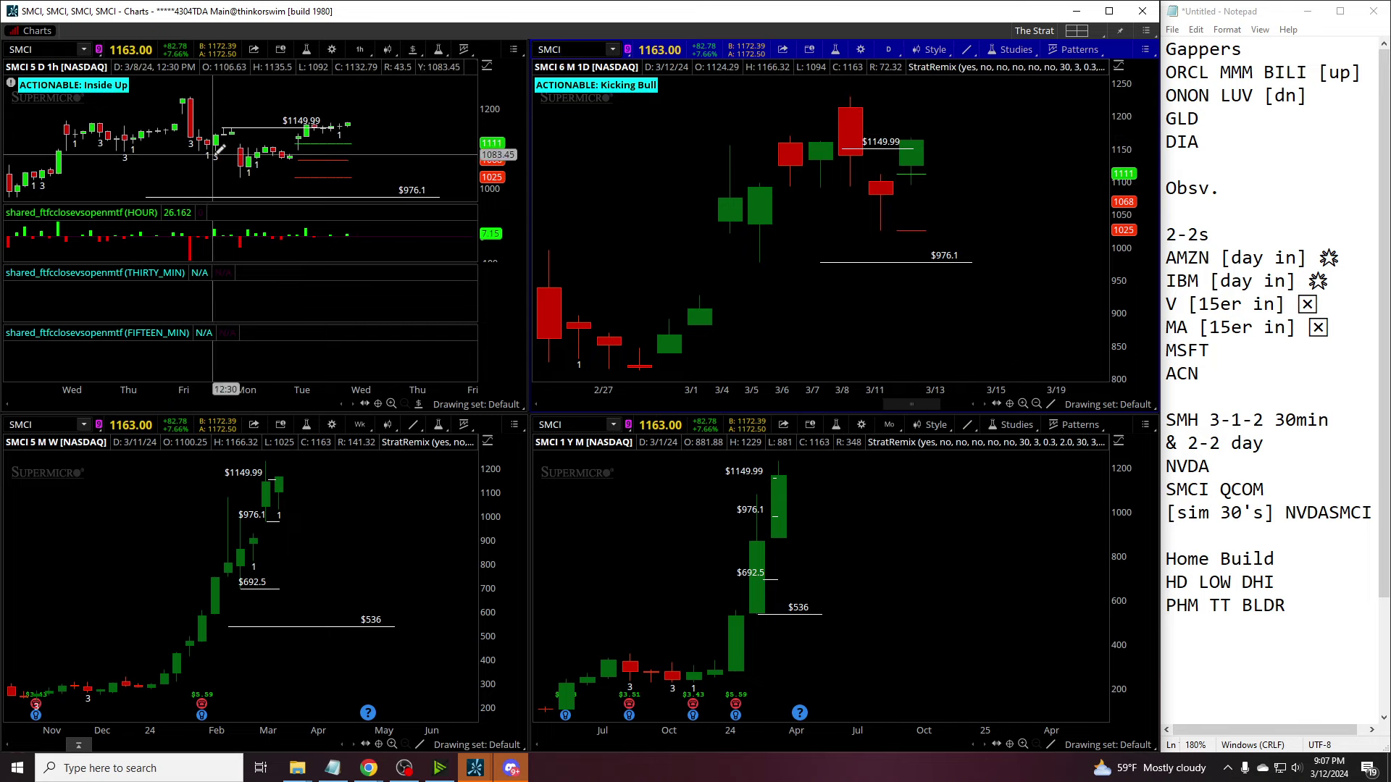
drag(261, 141, 396, 113)
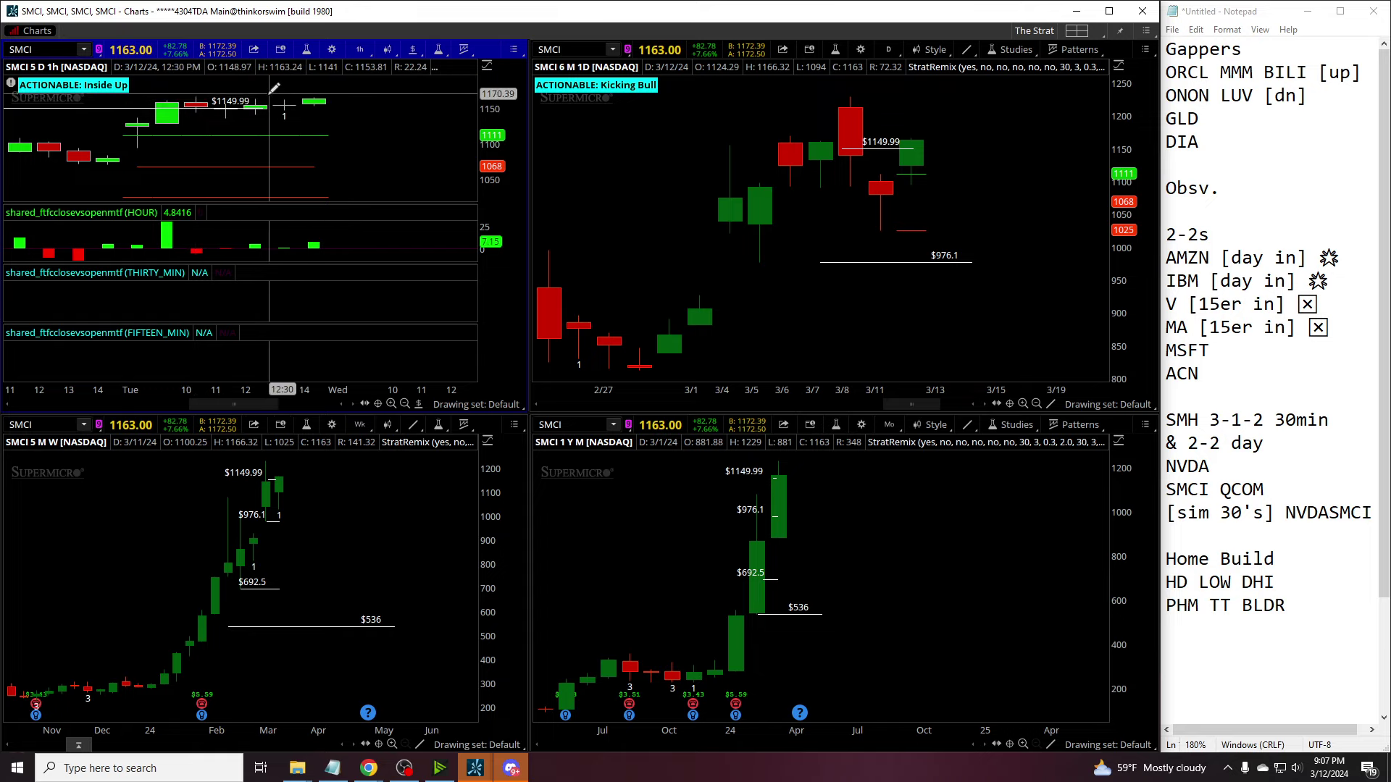
Step: Load INTC in the linked charts and examine its latest daily, weekly and monthly candles
click(560, 49)
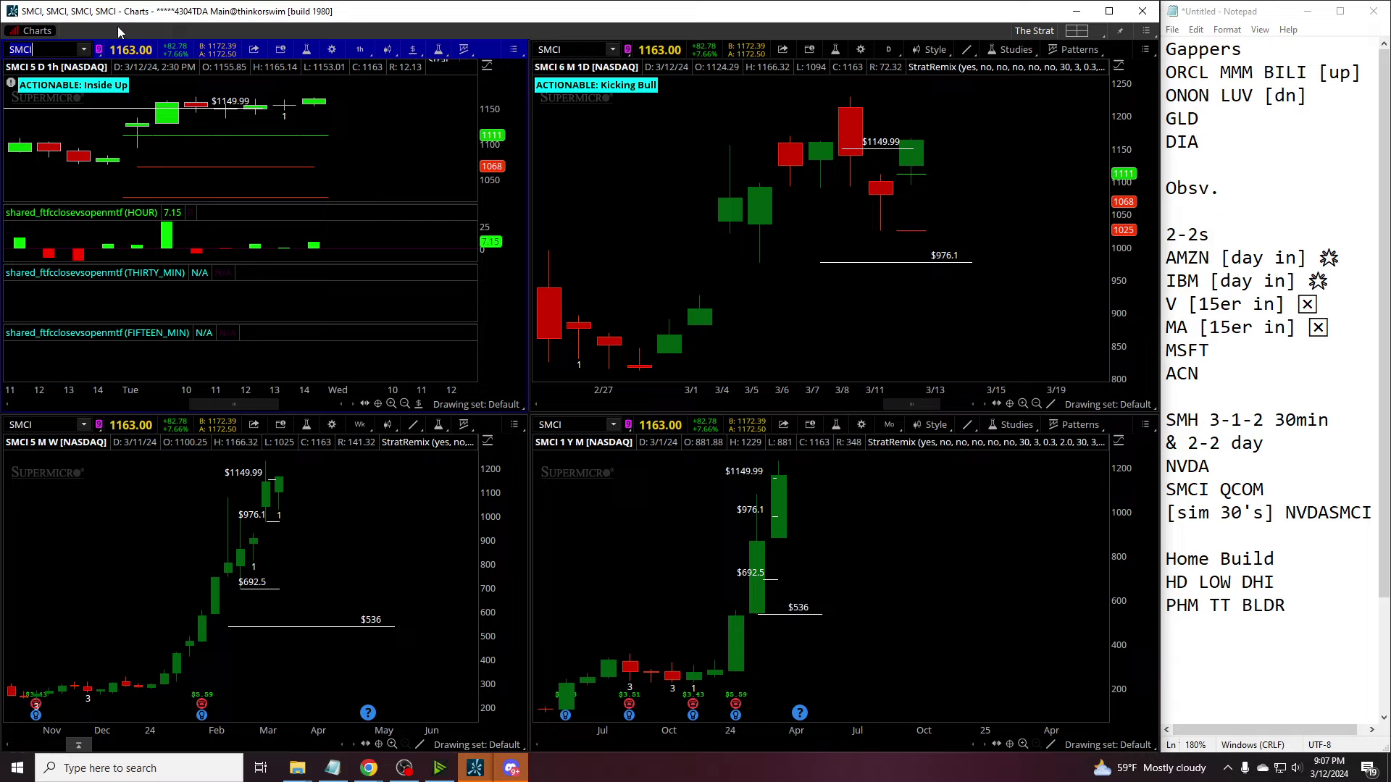
key(BackSpace)
key(BackSpace)
key(BackSpace)
key(BackSpace)
text(INTC)
key(Return)
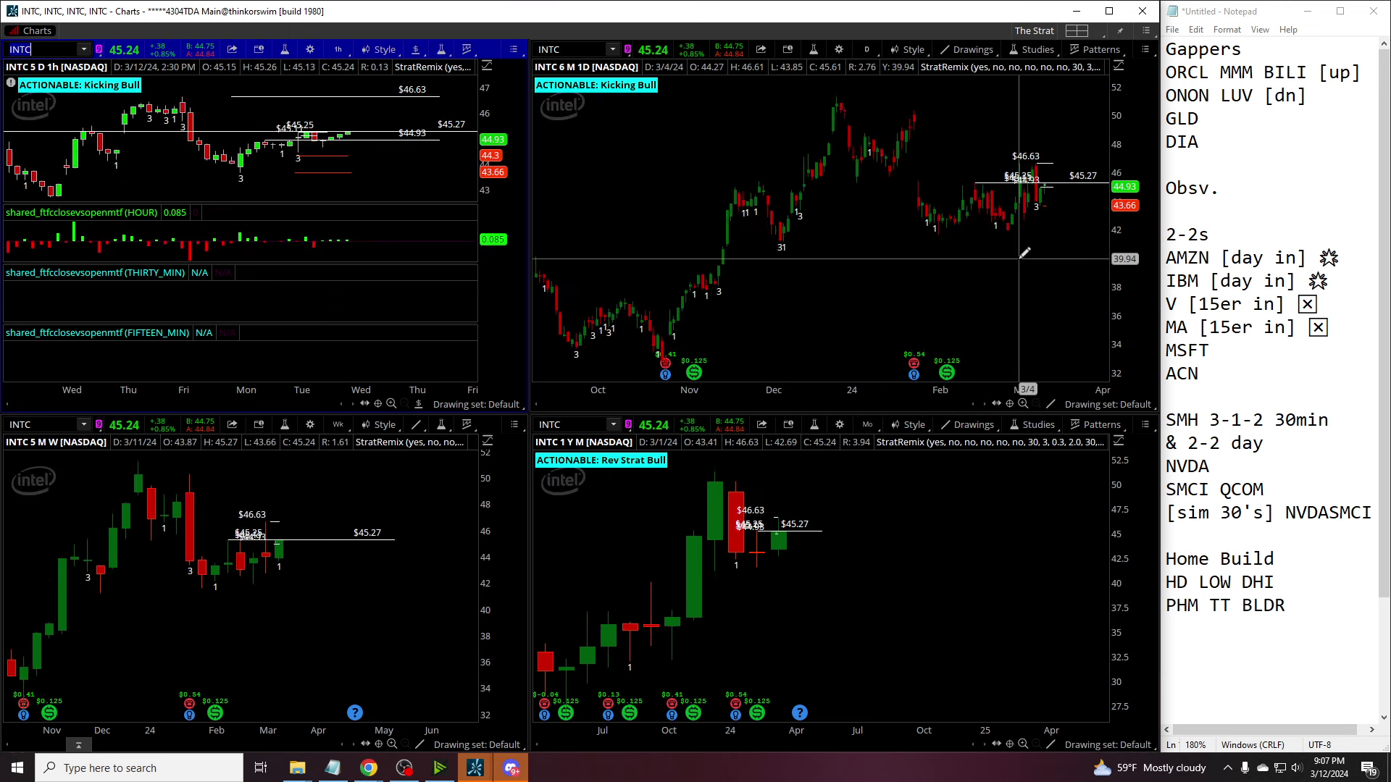
drag(1020, 259, 1074, 265)
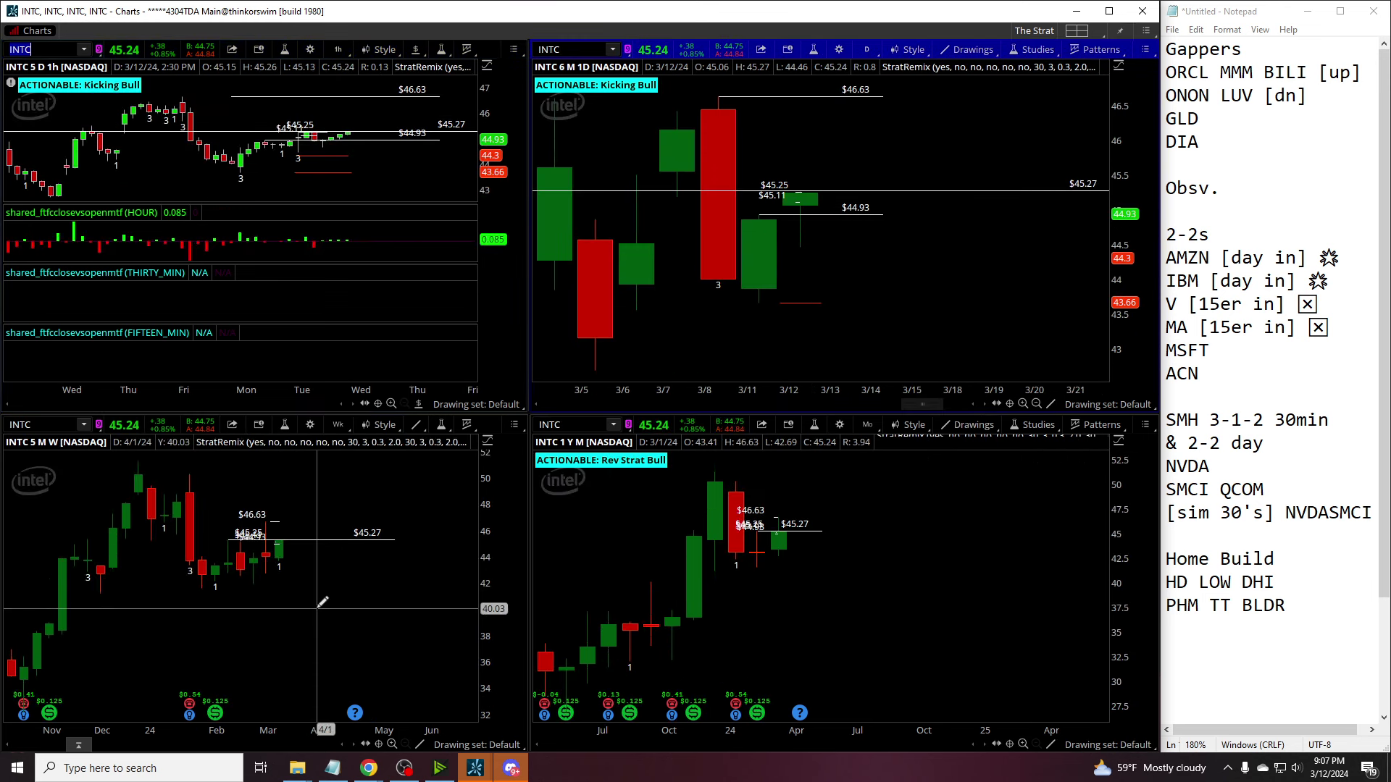
scroll(334, 559, up, 5)
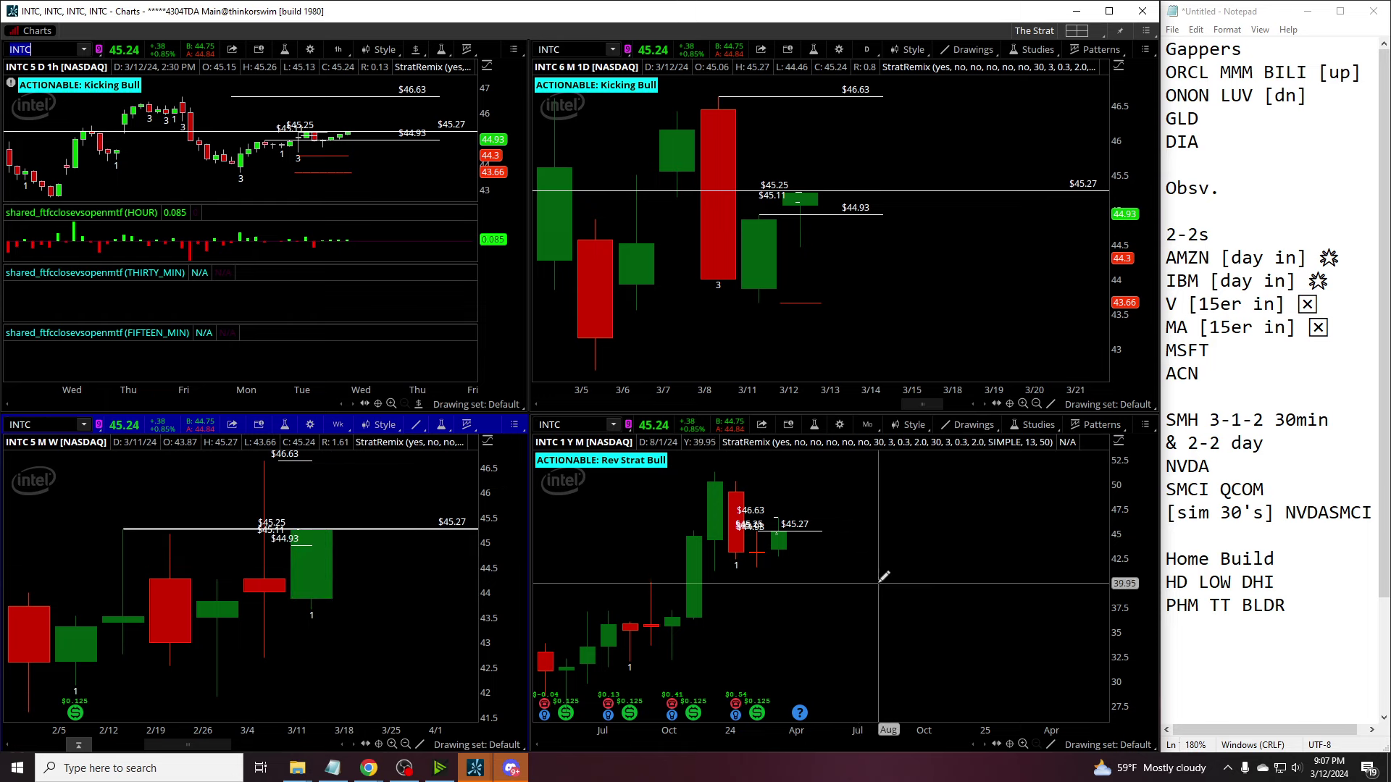
scroll(724, 573, up, 3)
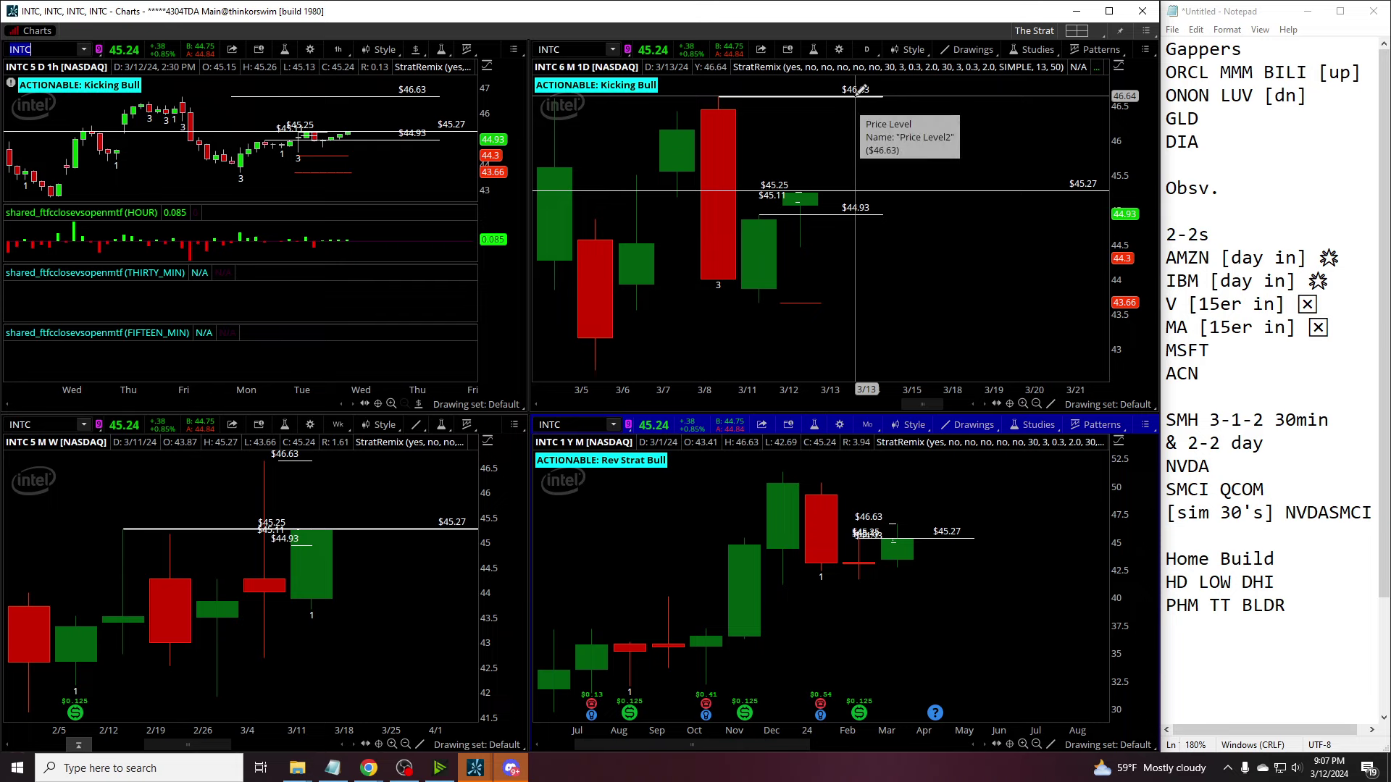
Step: Load QCOM in the linked charts and examine its latest daily candles
click(562, 50)
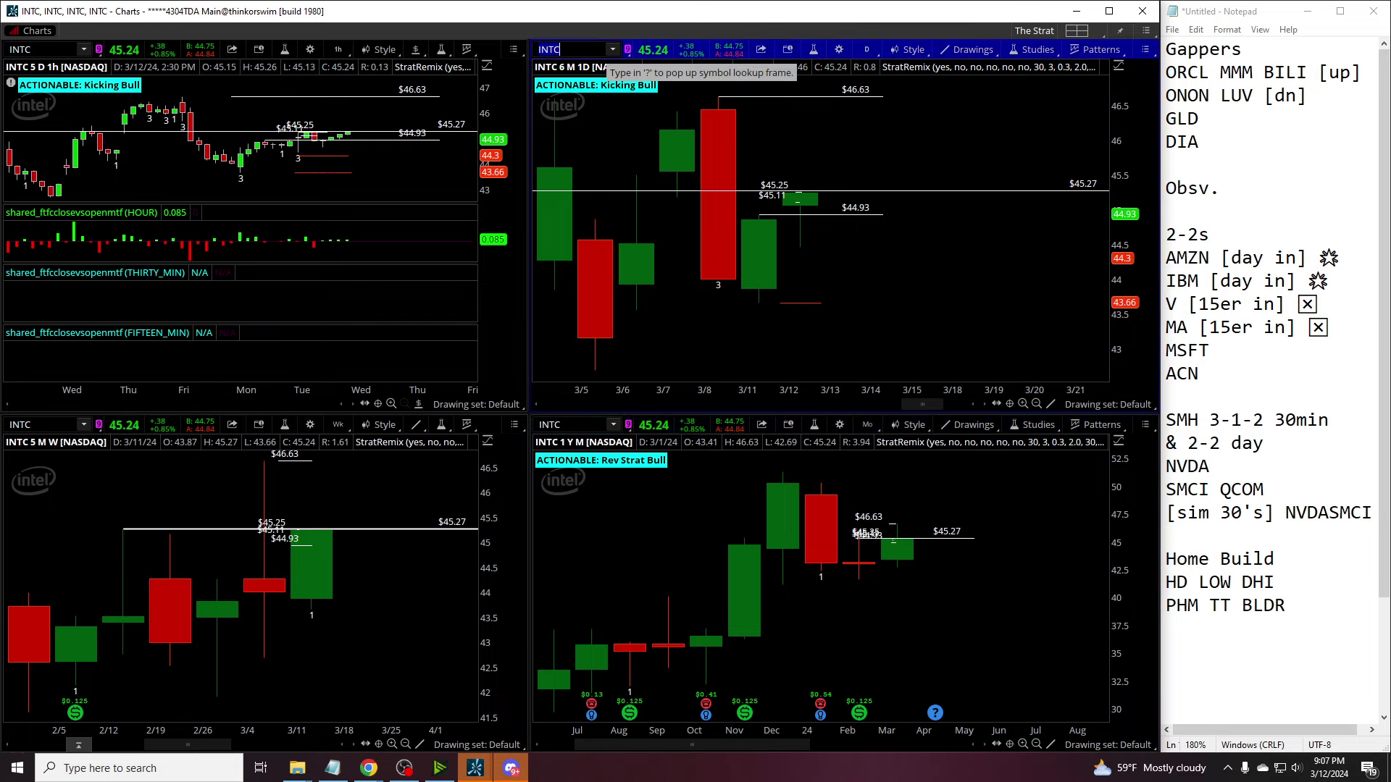
text(QCOM)
key(Return)
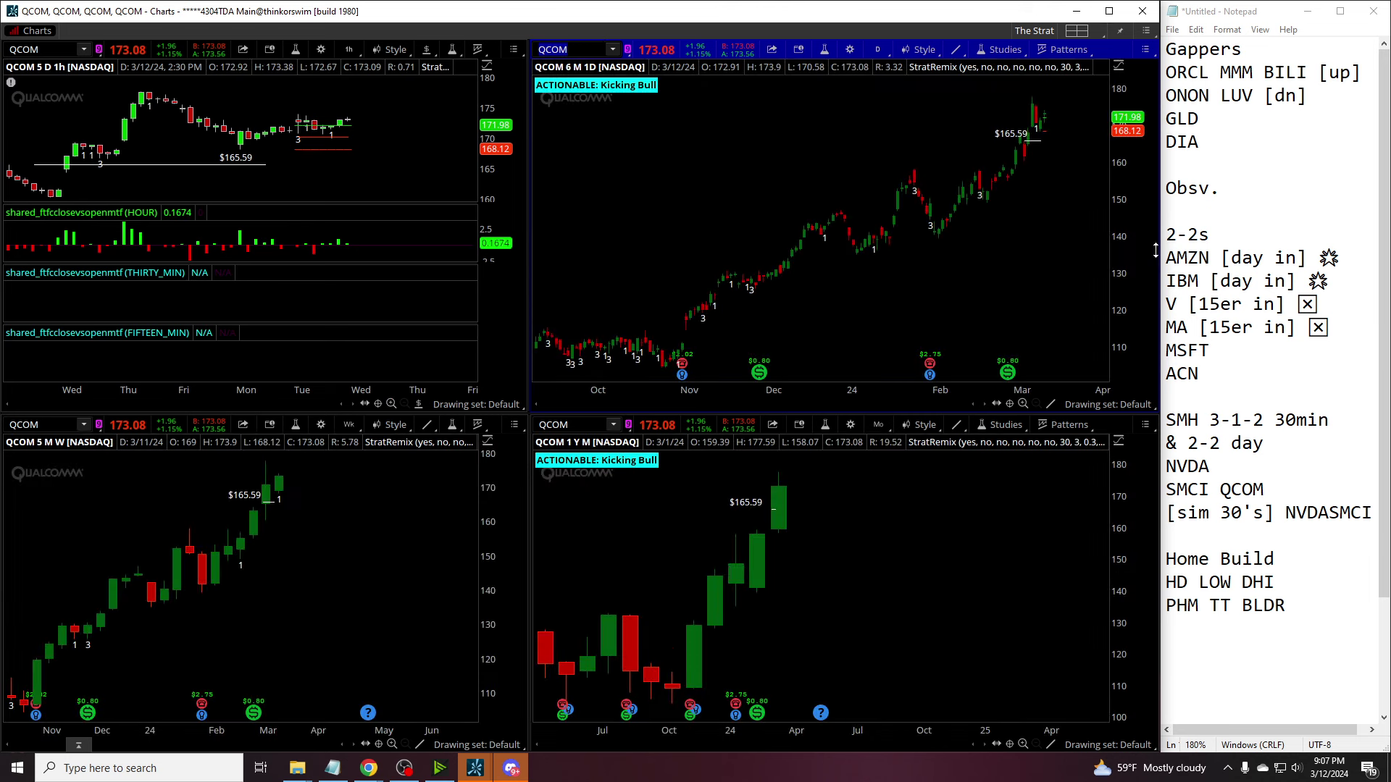
drag(1038, 173, 1077, 171)
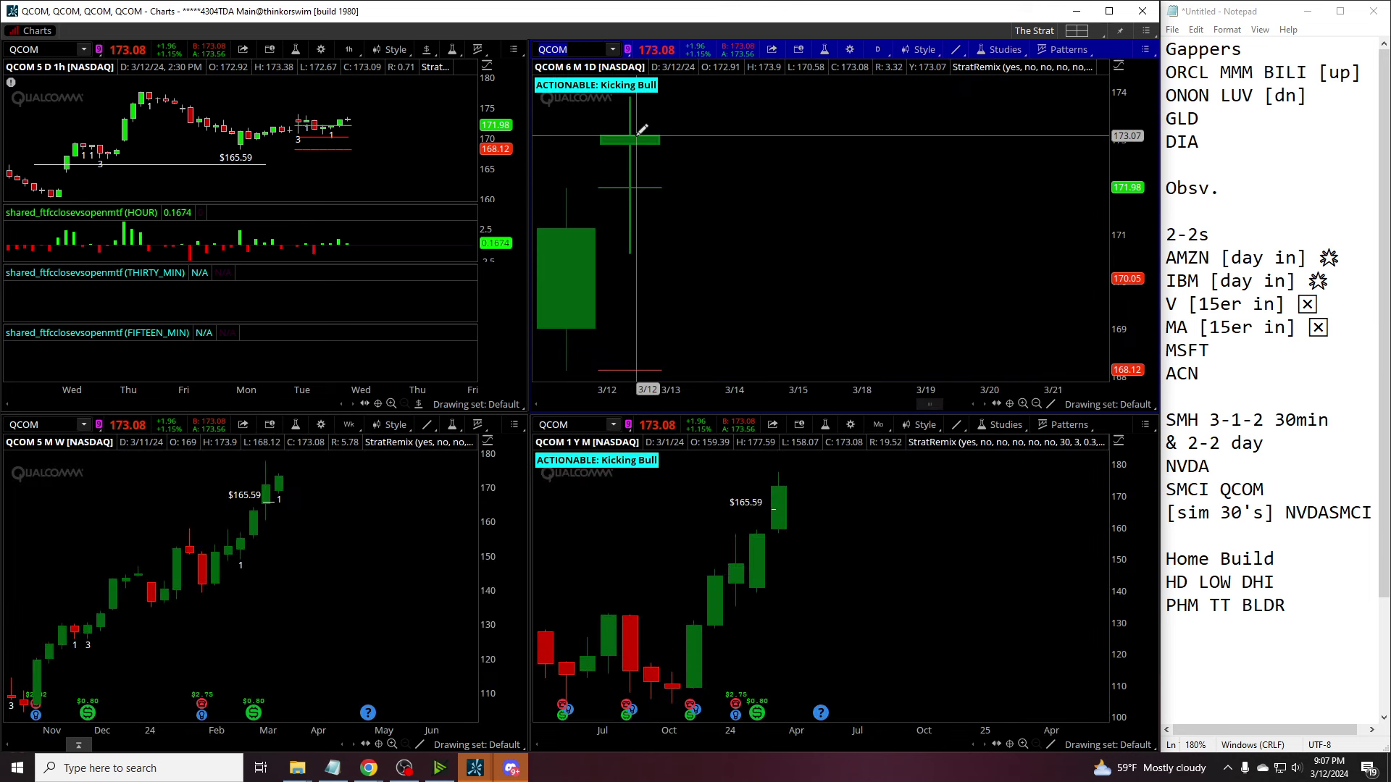
Step: Load ADI in the linked charts and examine its March daily candles
text(ADI)
key(Return)
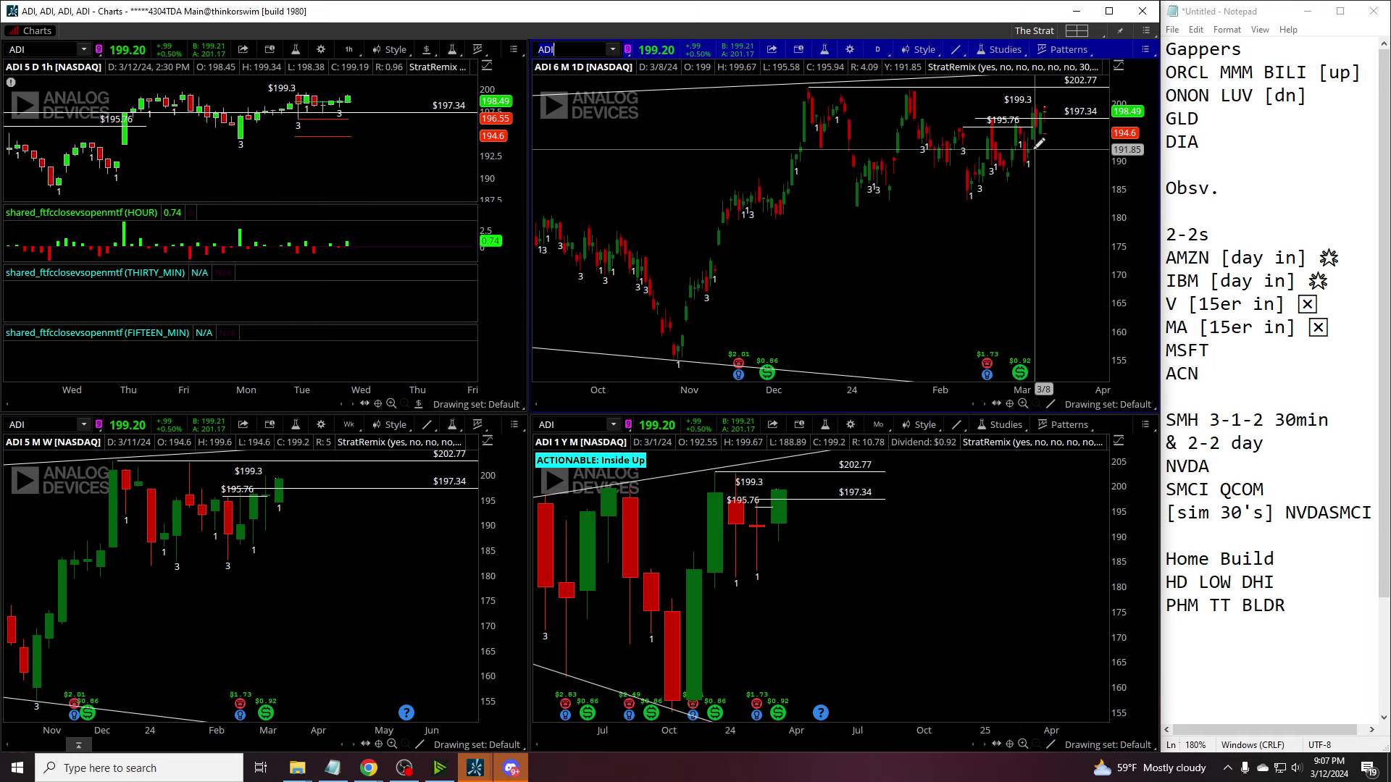
scroll(812, 78, up, 5)
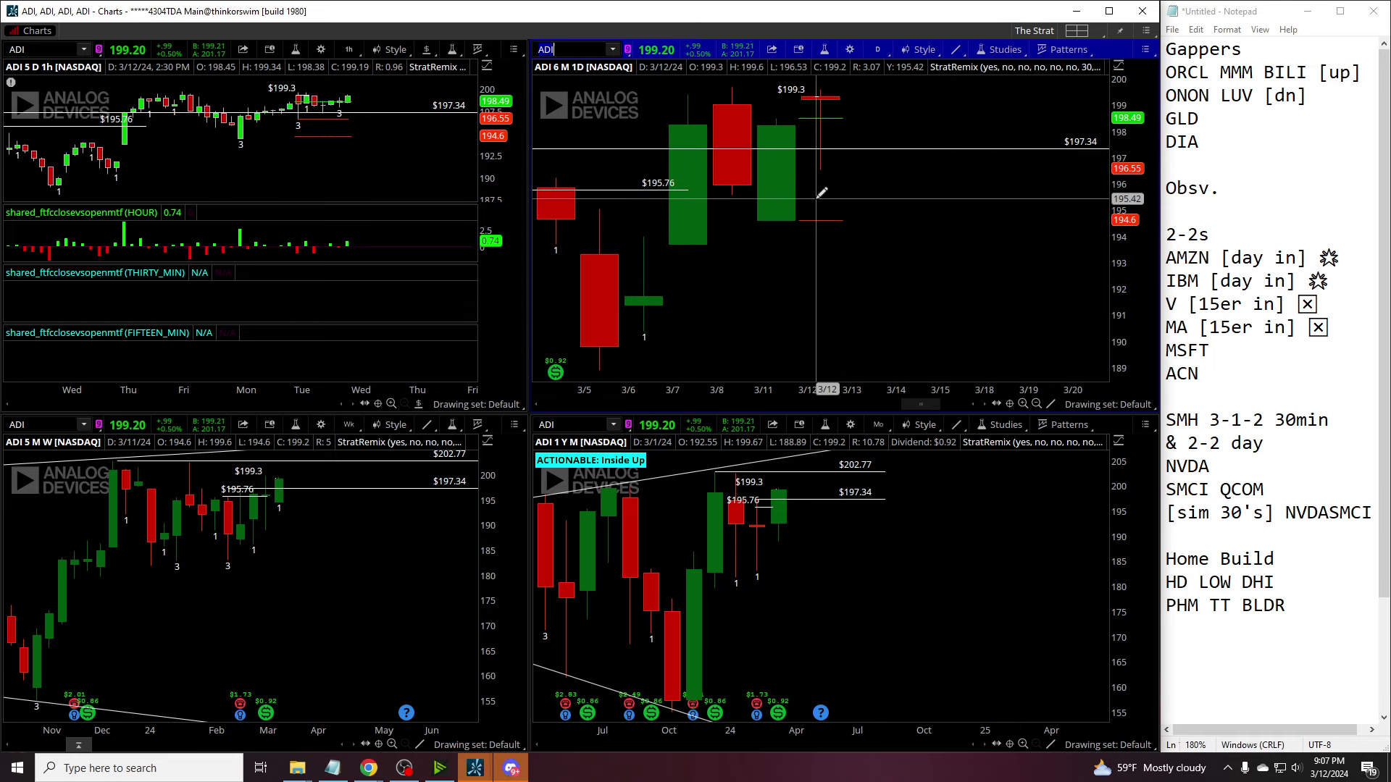
Step: Load SWKS in the linked charts and examine its daily candles since late February
text(SWKS)
key(Return)
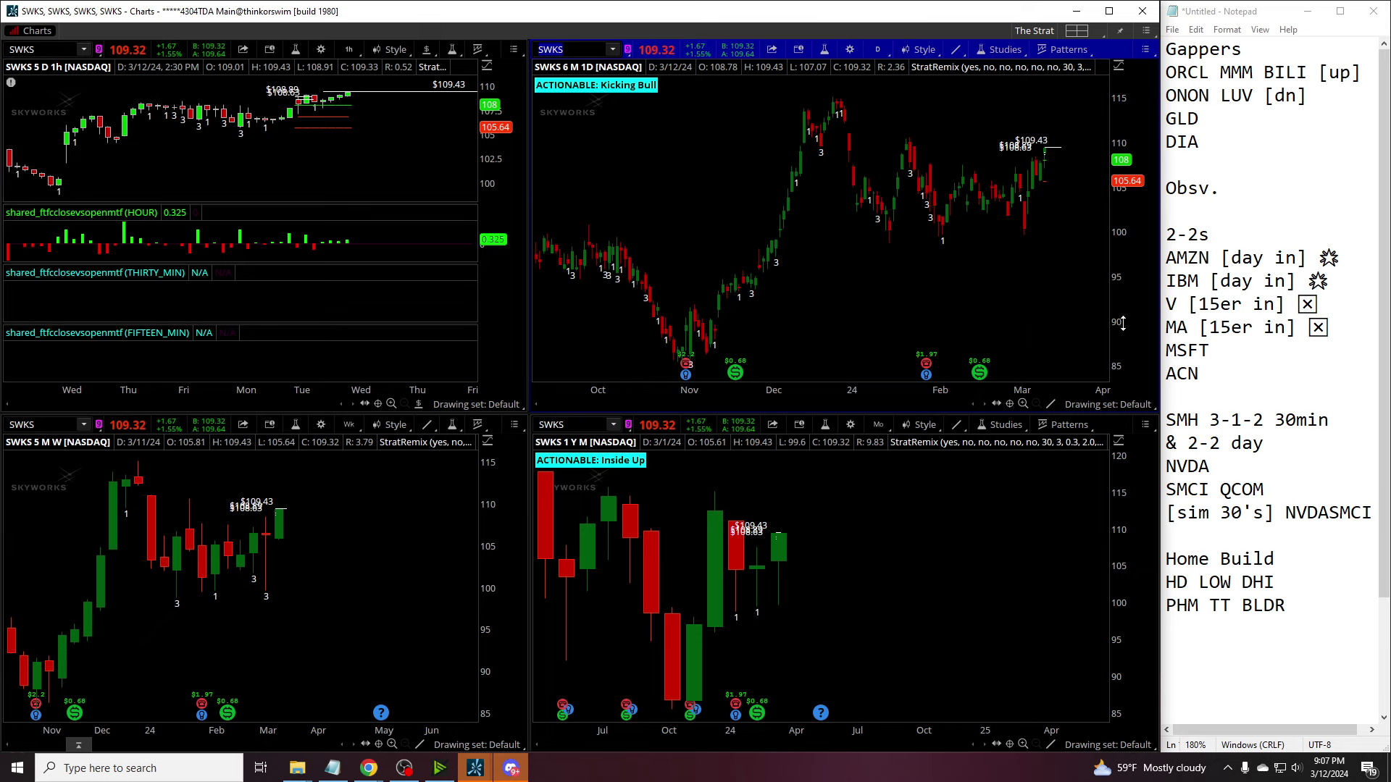
scroll(920, 136, up, 5)
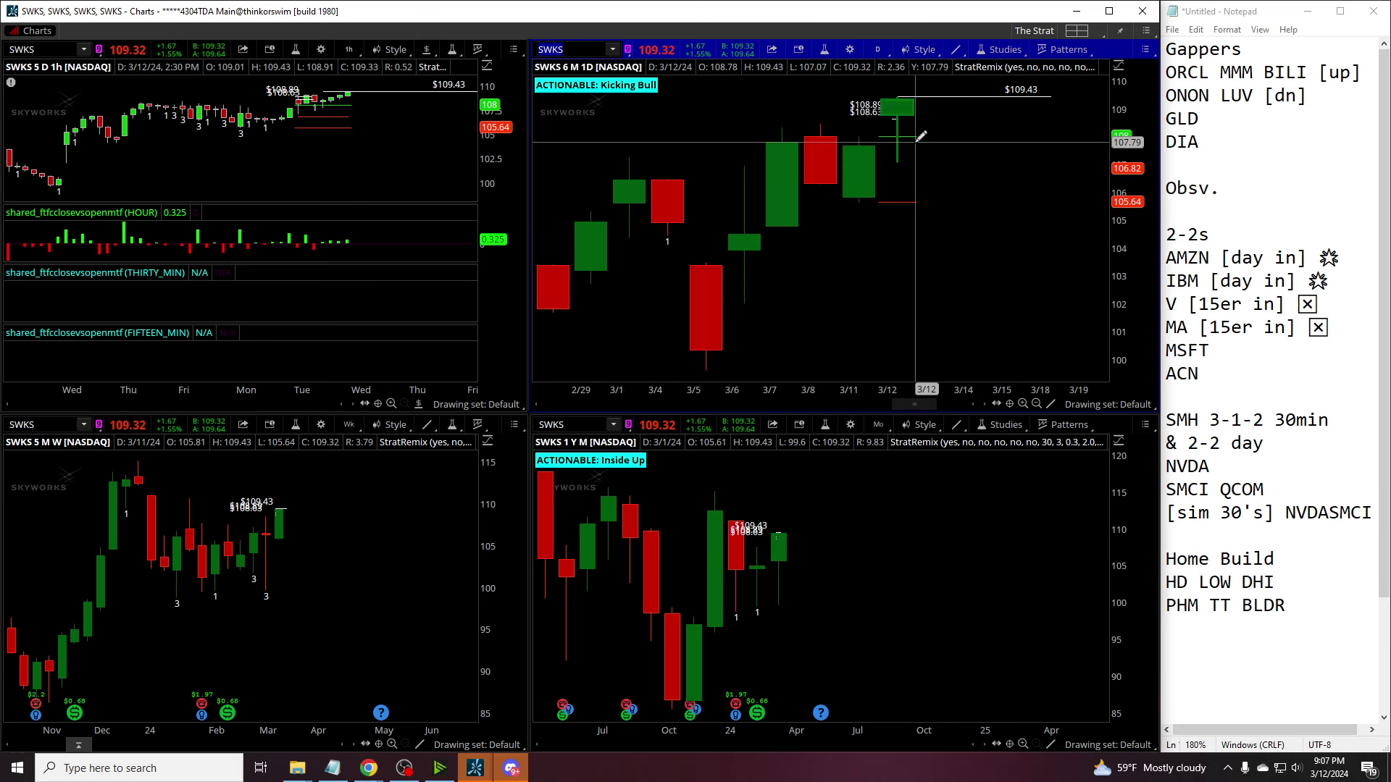
Step: Load MRVL in the linked charts
text(MRVL)
key(Return)
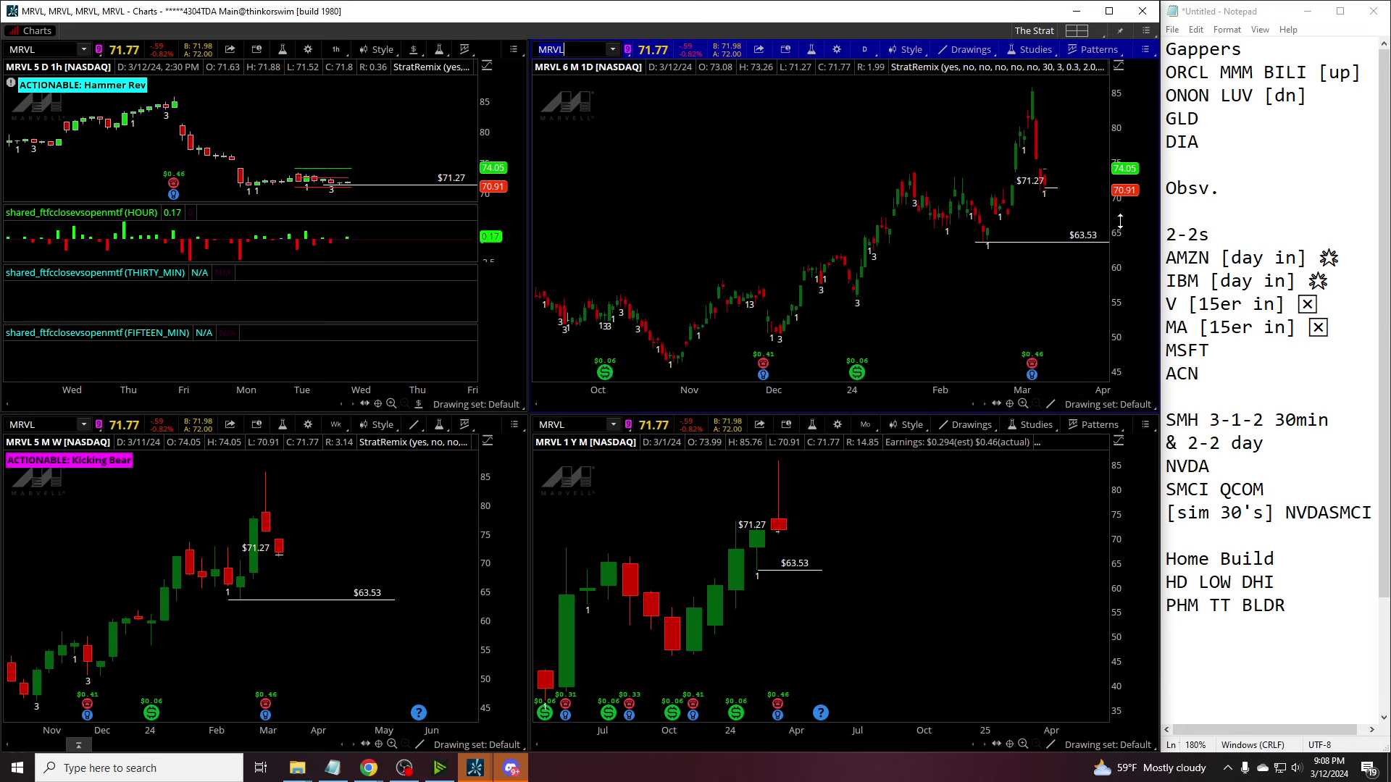
Step: Load MU in the linked charts and examine its March daily candles
text(MU)
key(Return)
scroll(879, 282, up, 5)
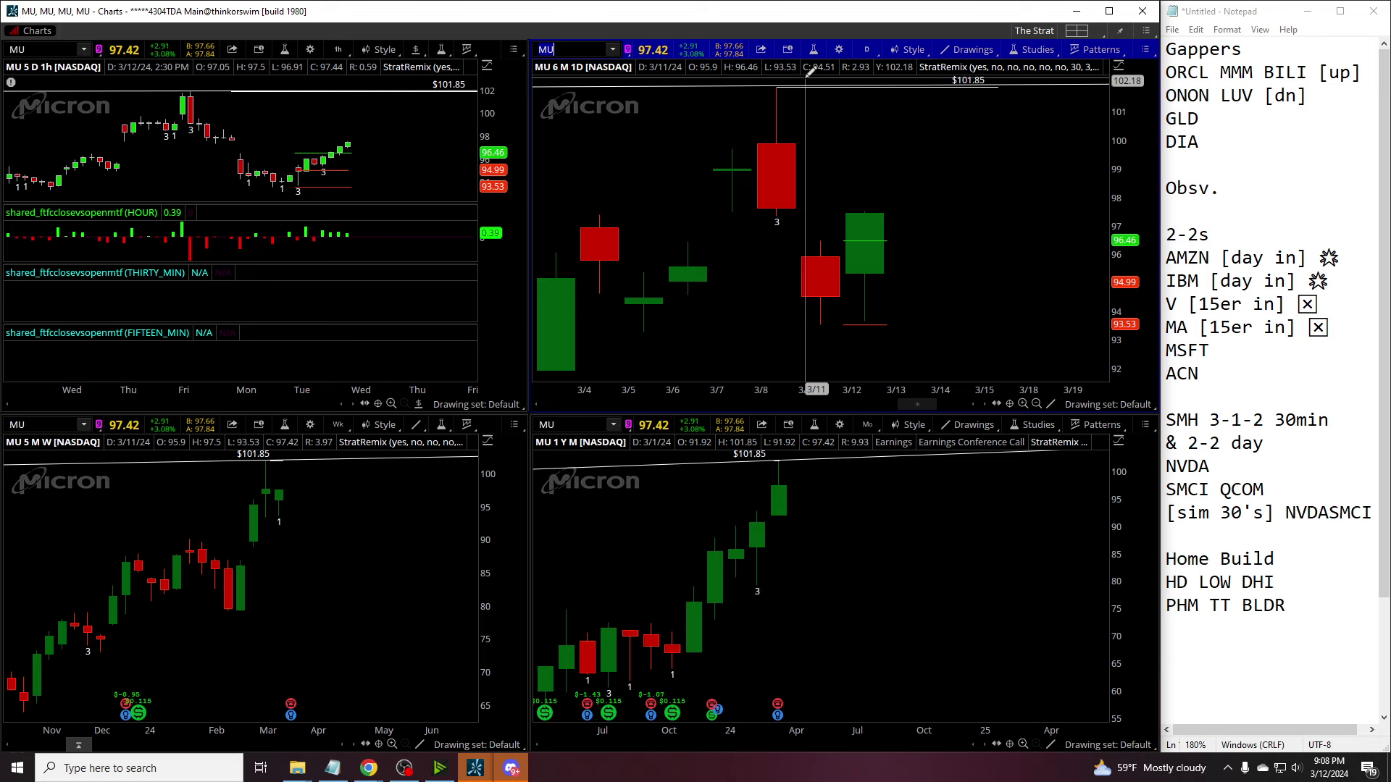
Step: Load TSM in the linked charts and examine its daily candles since late February
text(TSM)
key(Return)
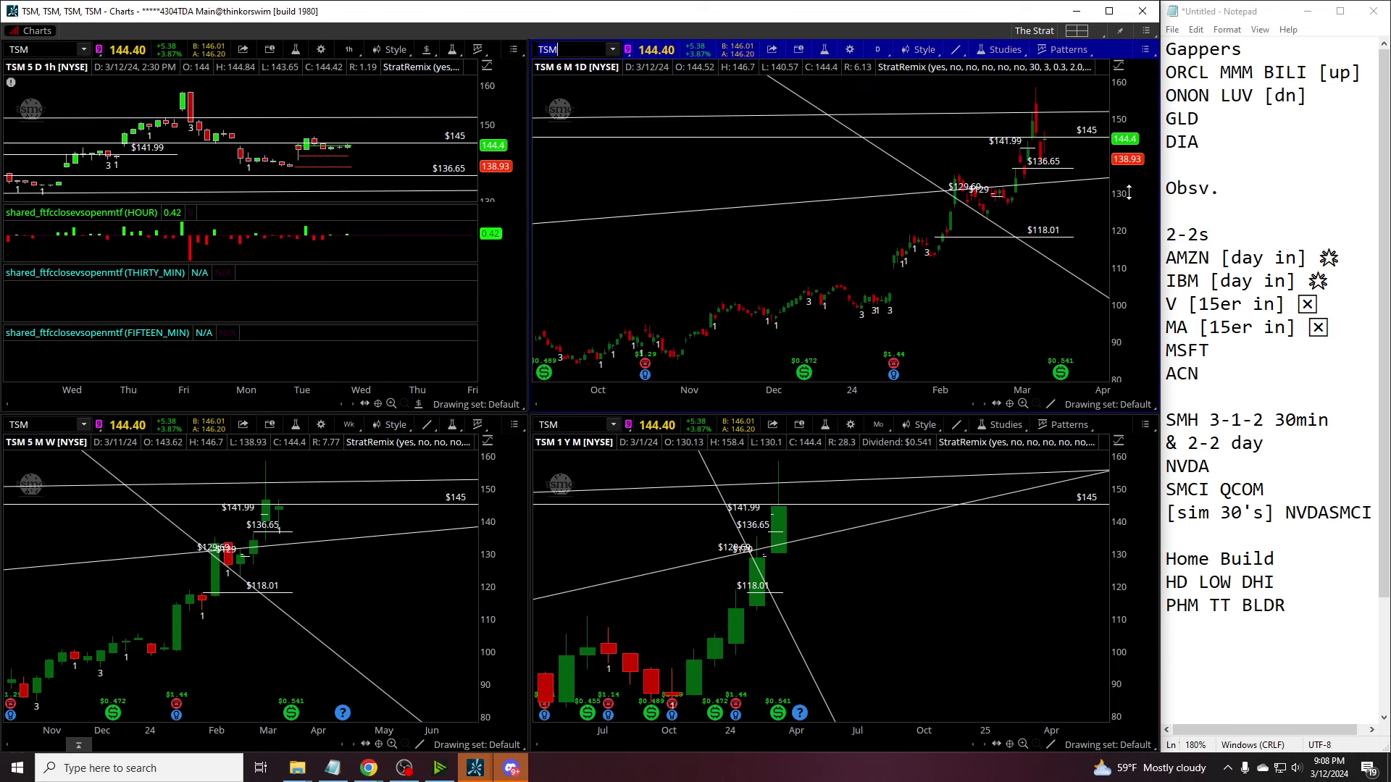
scroll(862, 208, up, 4)
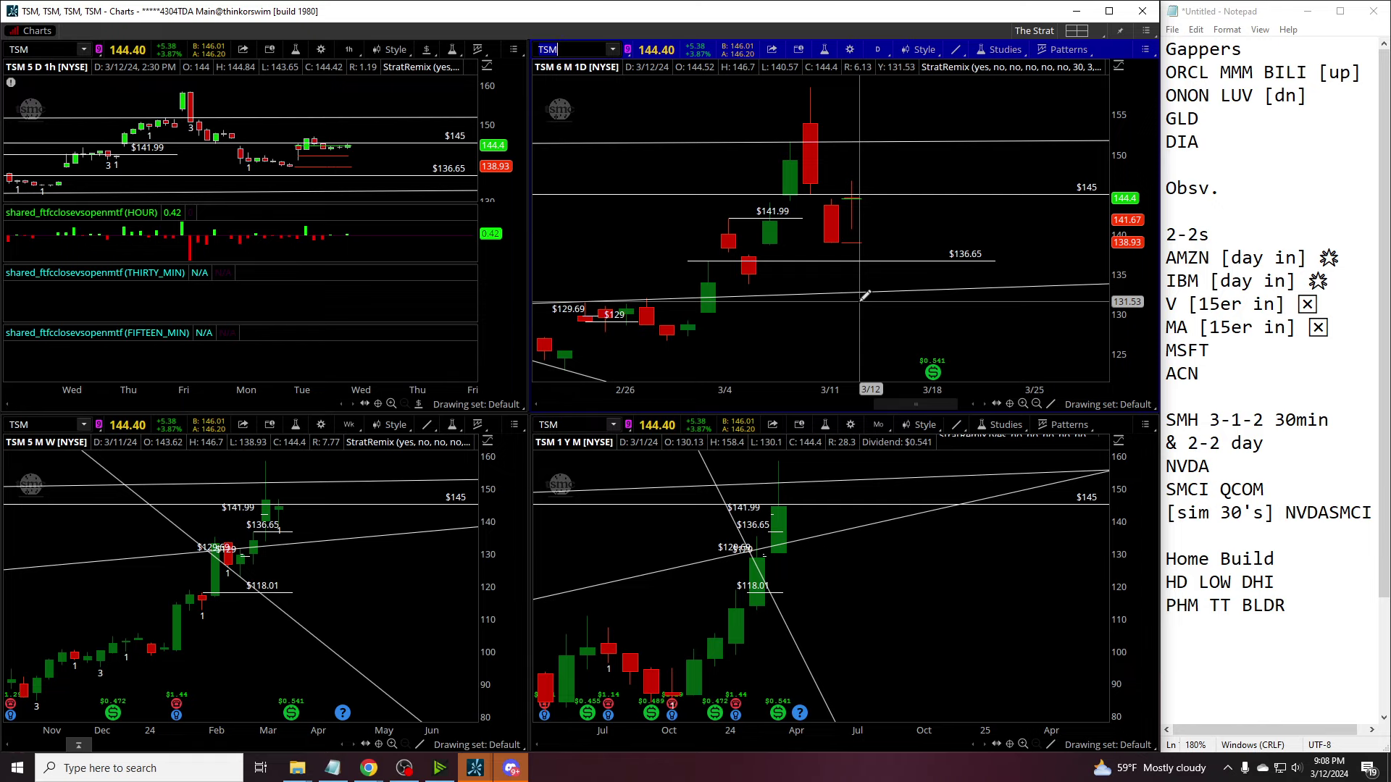
Step: Recheck MU, load MRVL in the linked charts and examine its daily candles since late February
text(MU)
key(Return)
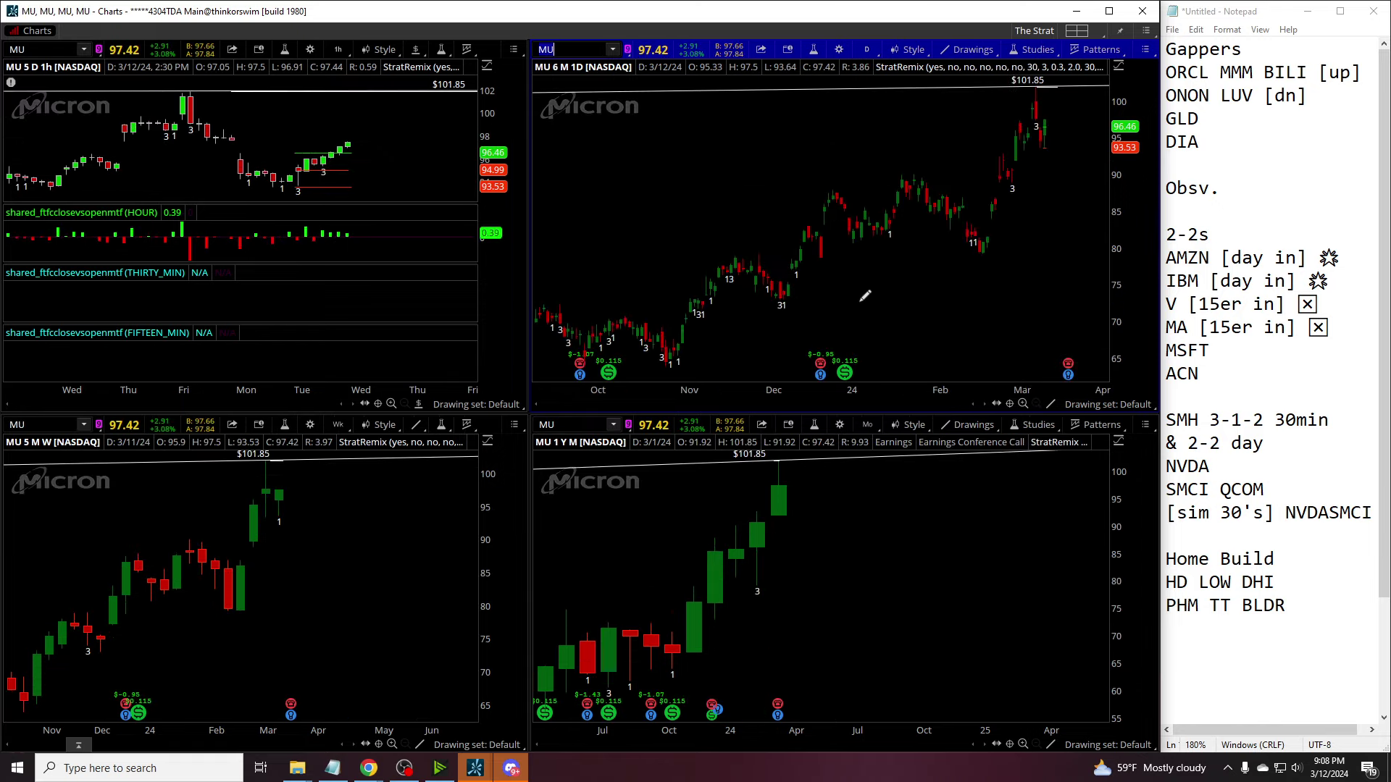
text(MRVL)
key(Return)
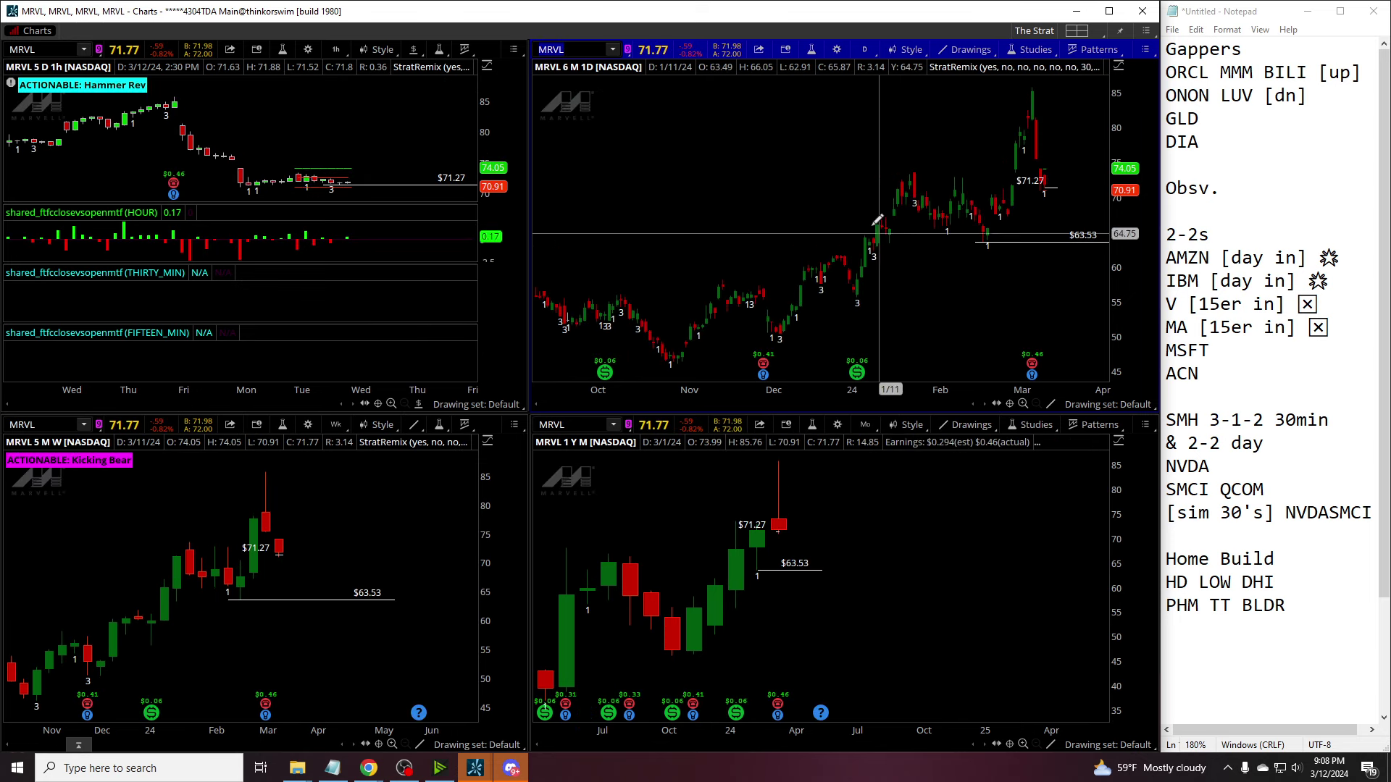
scroll(878, 219, up, 5)
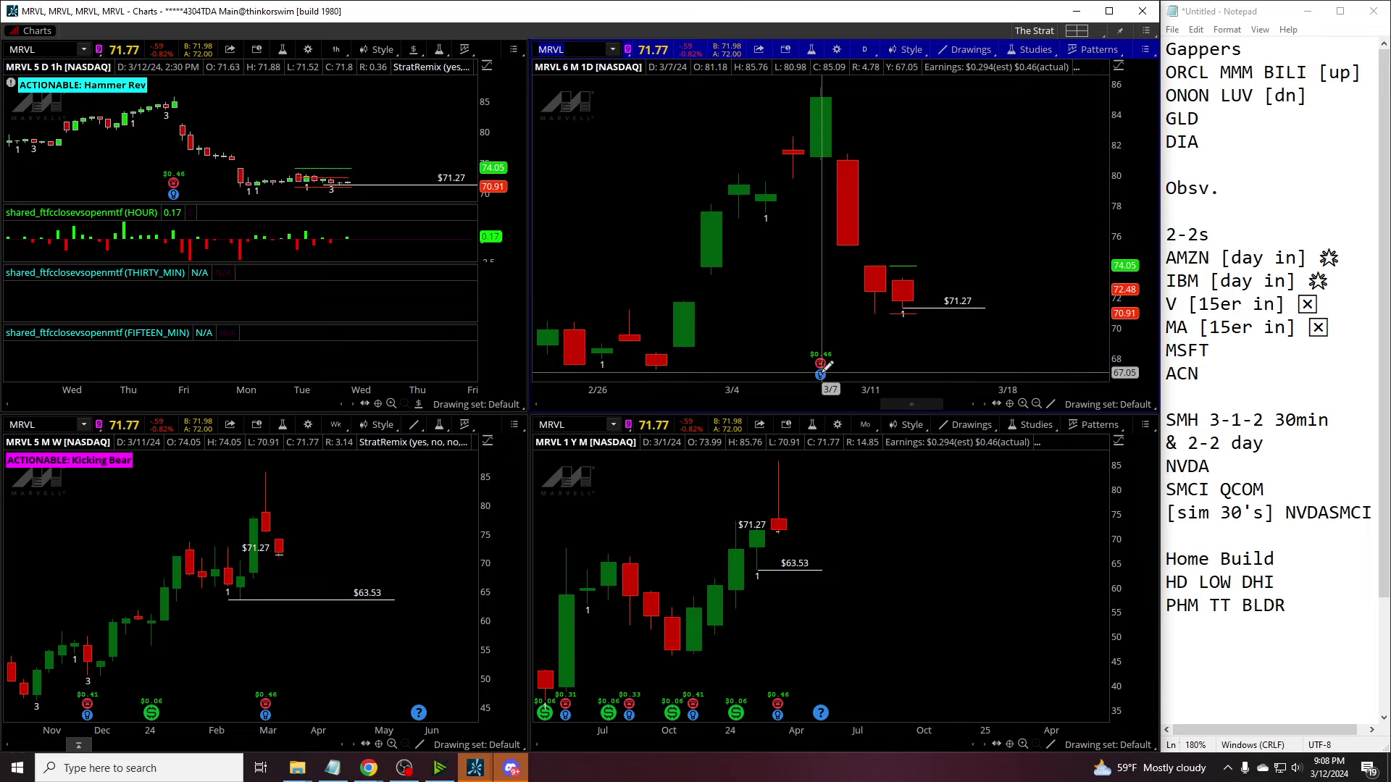
mouse_move(822, 368)
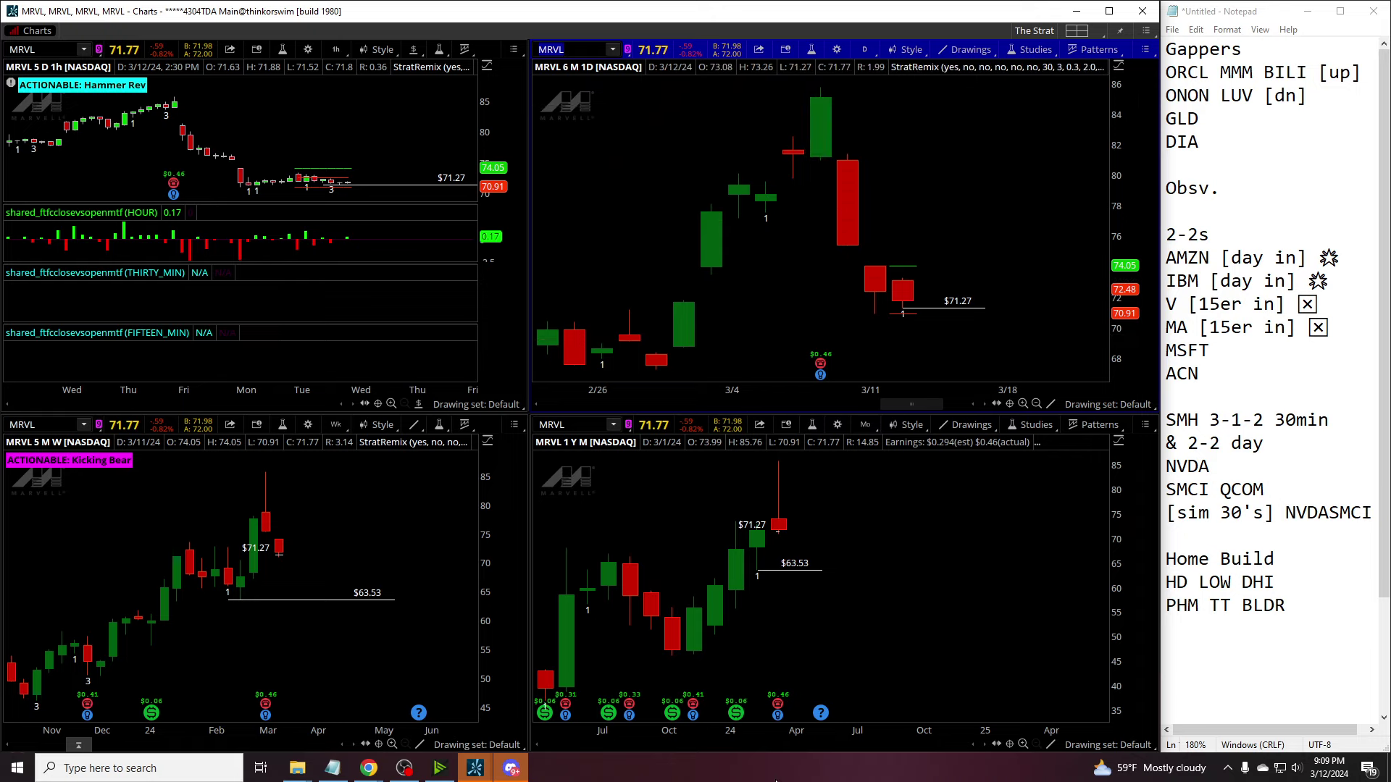
Step: Mark a $73.99 price level at the open of MRVL's March candle on the monthly chart
click(779, 461)
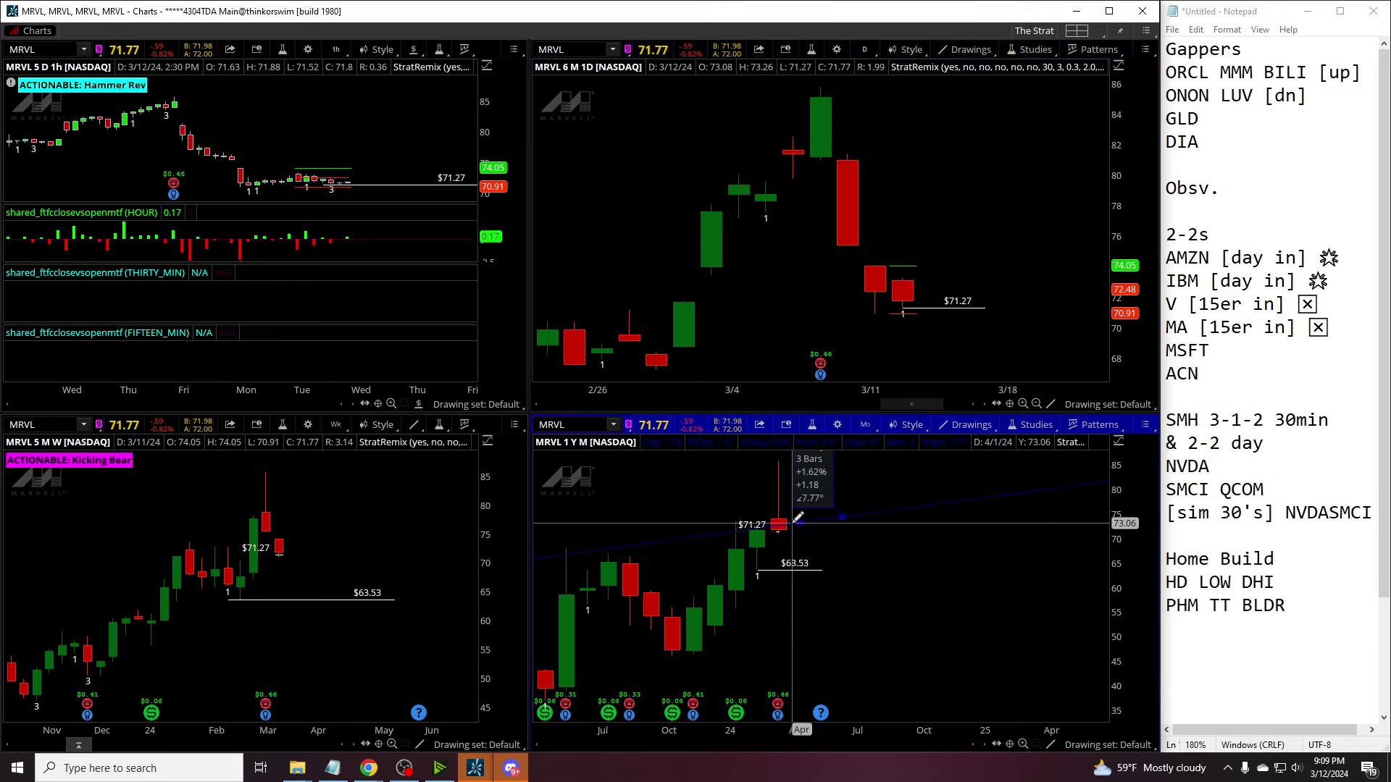
click(779, 513)
middle_click(779, 512)
click(811, 547)
click(780, 519)
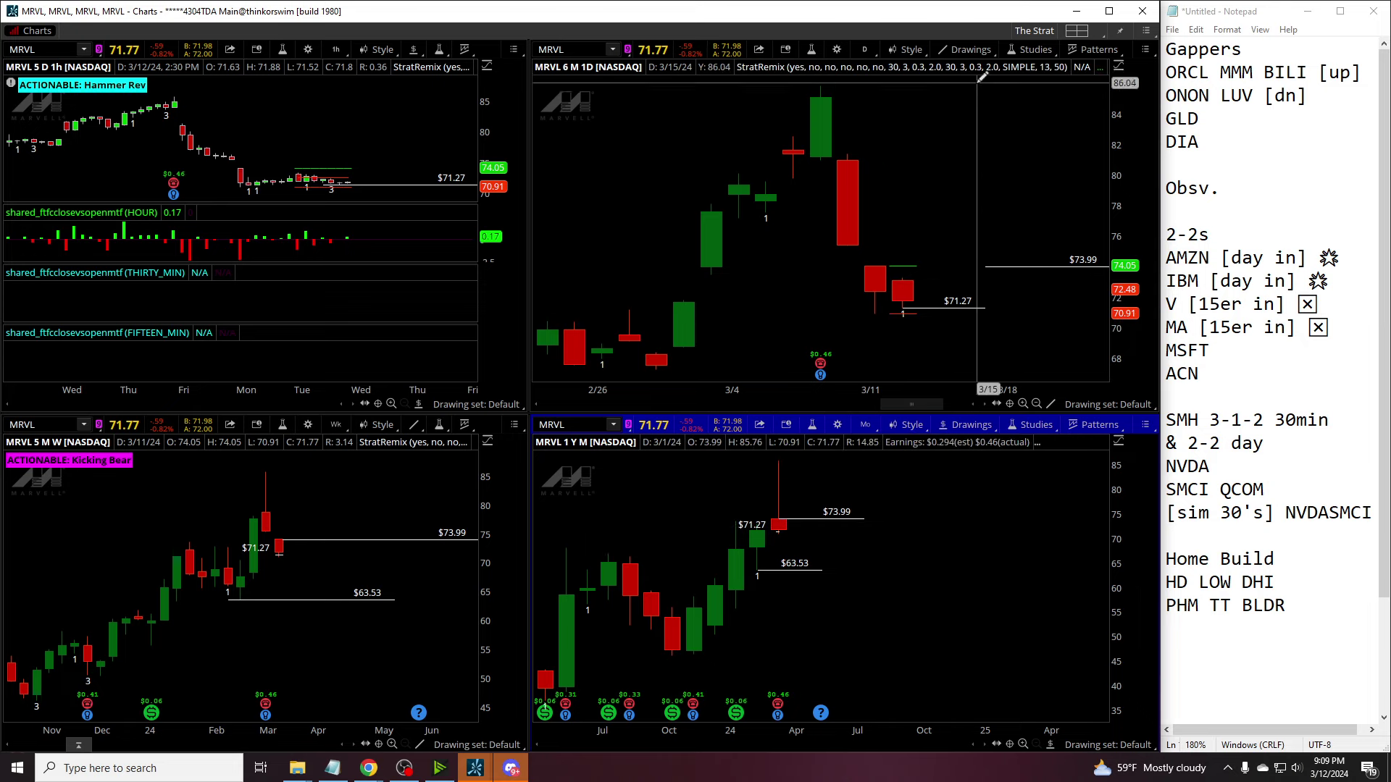
Step: Load LRCX and draw daily-chart trendlines through its March 1 and March 11 lows and its March 4 and March 7 highs
click(563, 48)
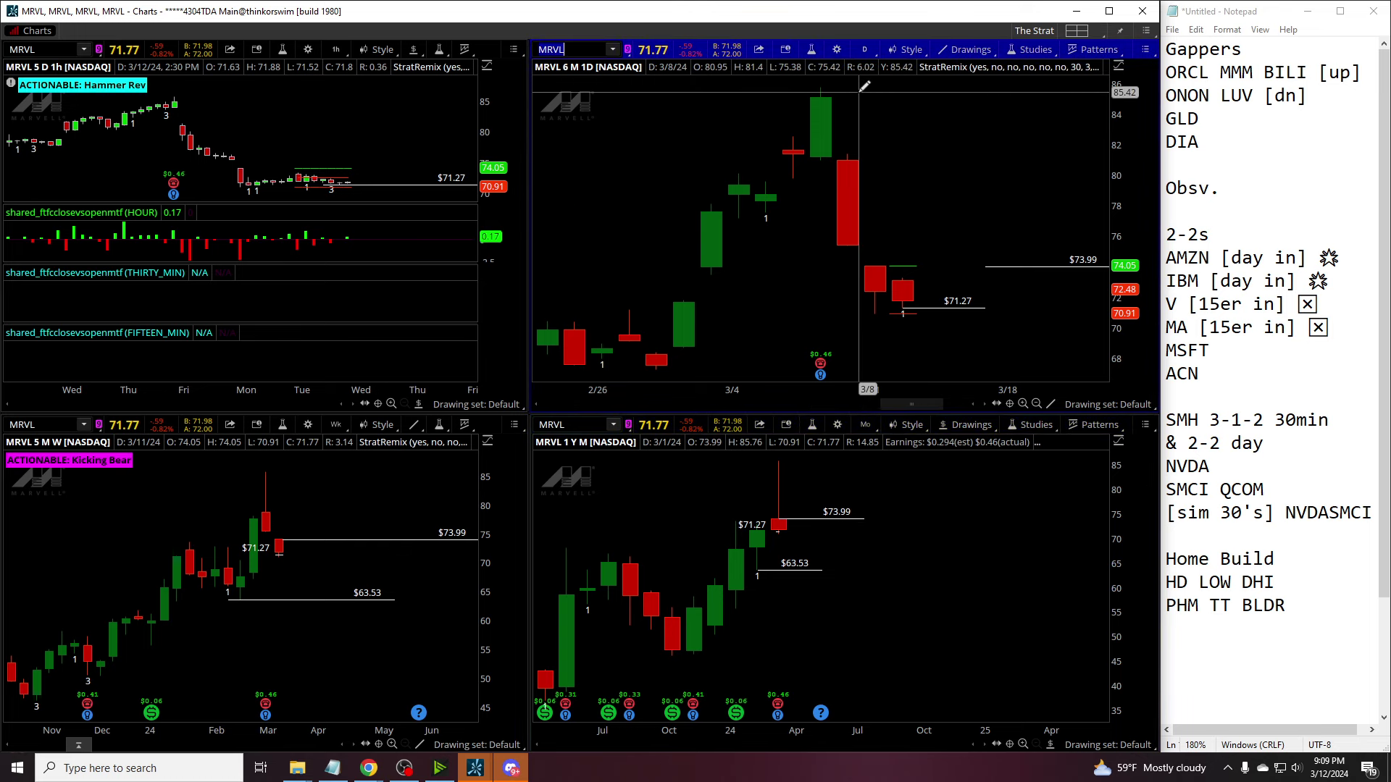
text(LRCX)
key(Return)
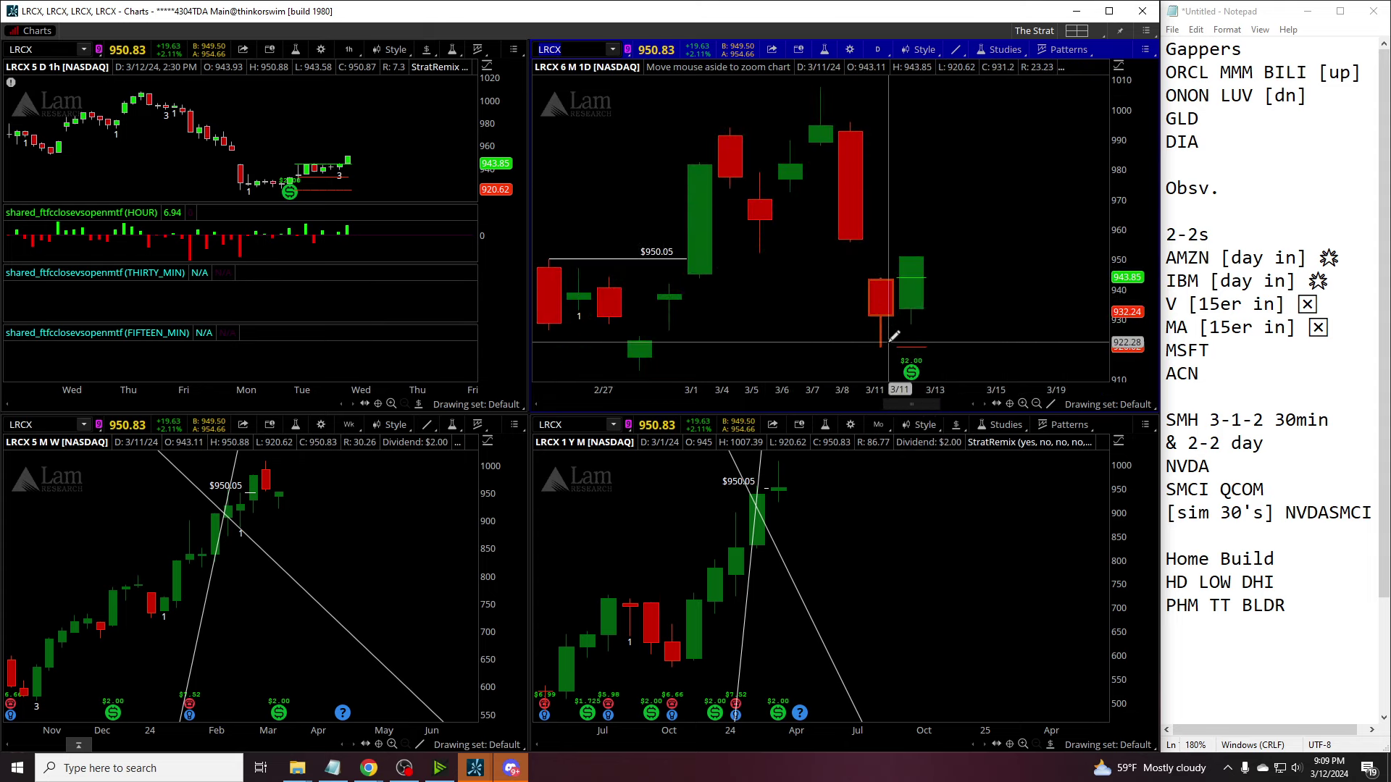
click(881, 347)
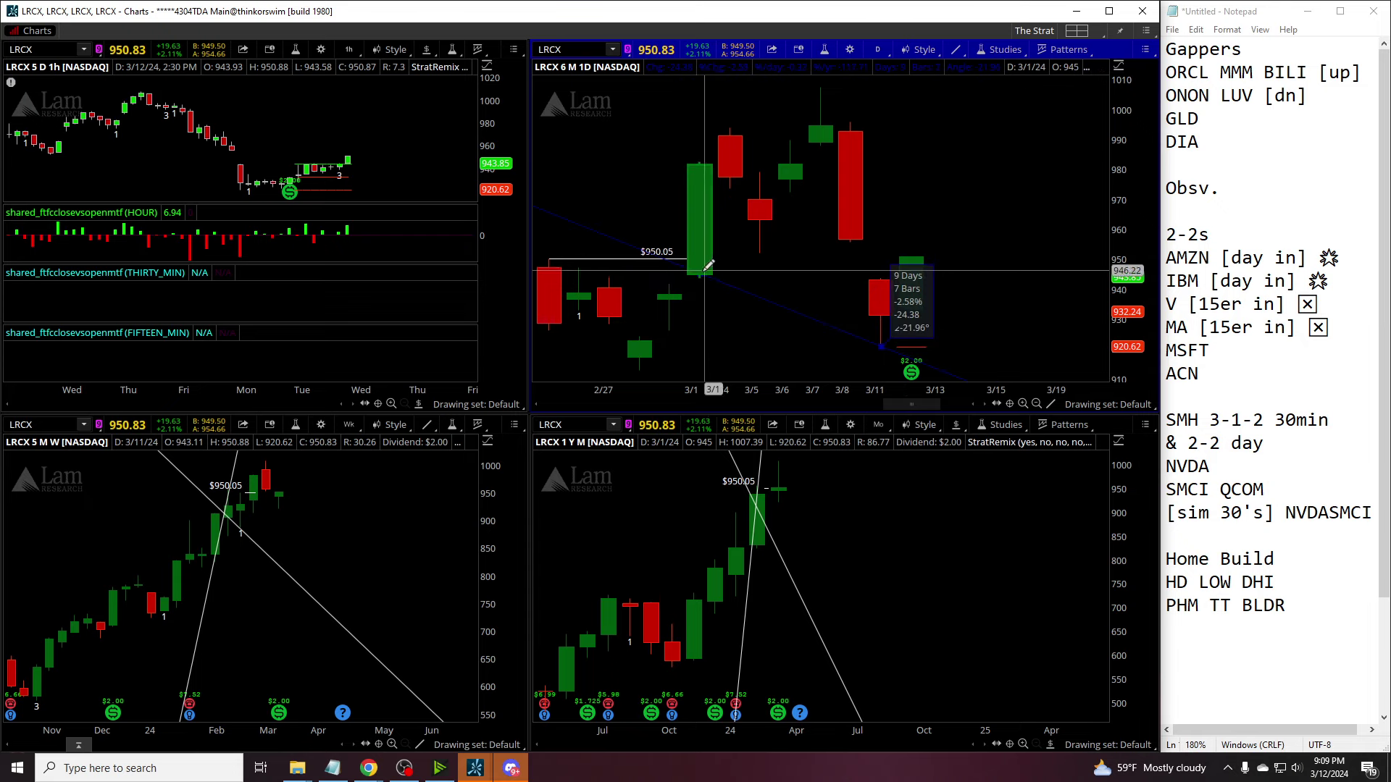
click(700, 277)
click(730, 128)
click(820, 88)
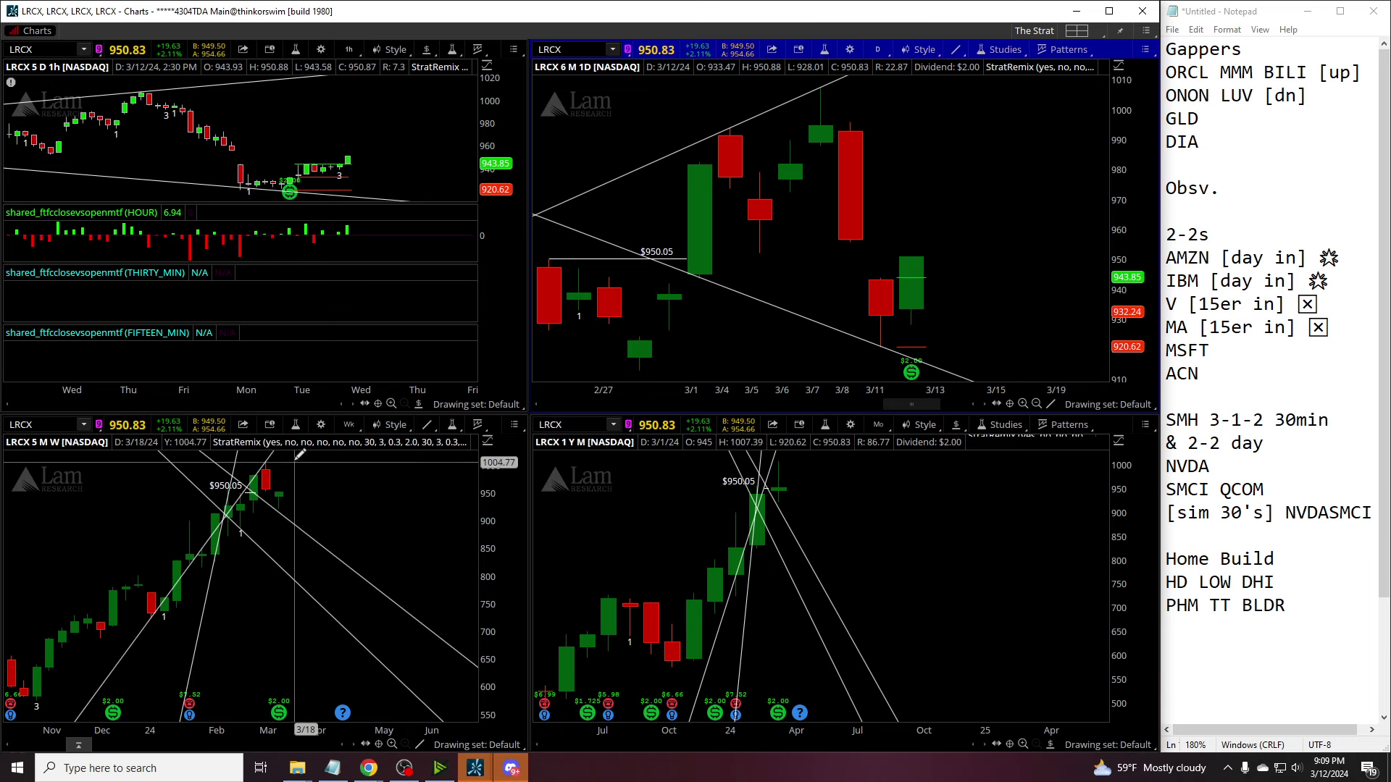
Step: Load AMAT in the linked charts and examine its March daily candles and recent weekly candles
text(AMAT)
key(Return)
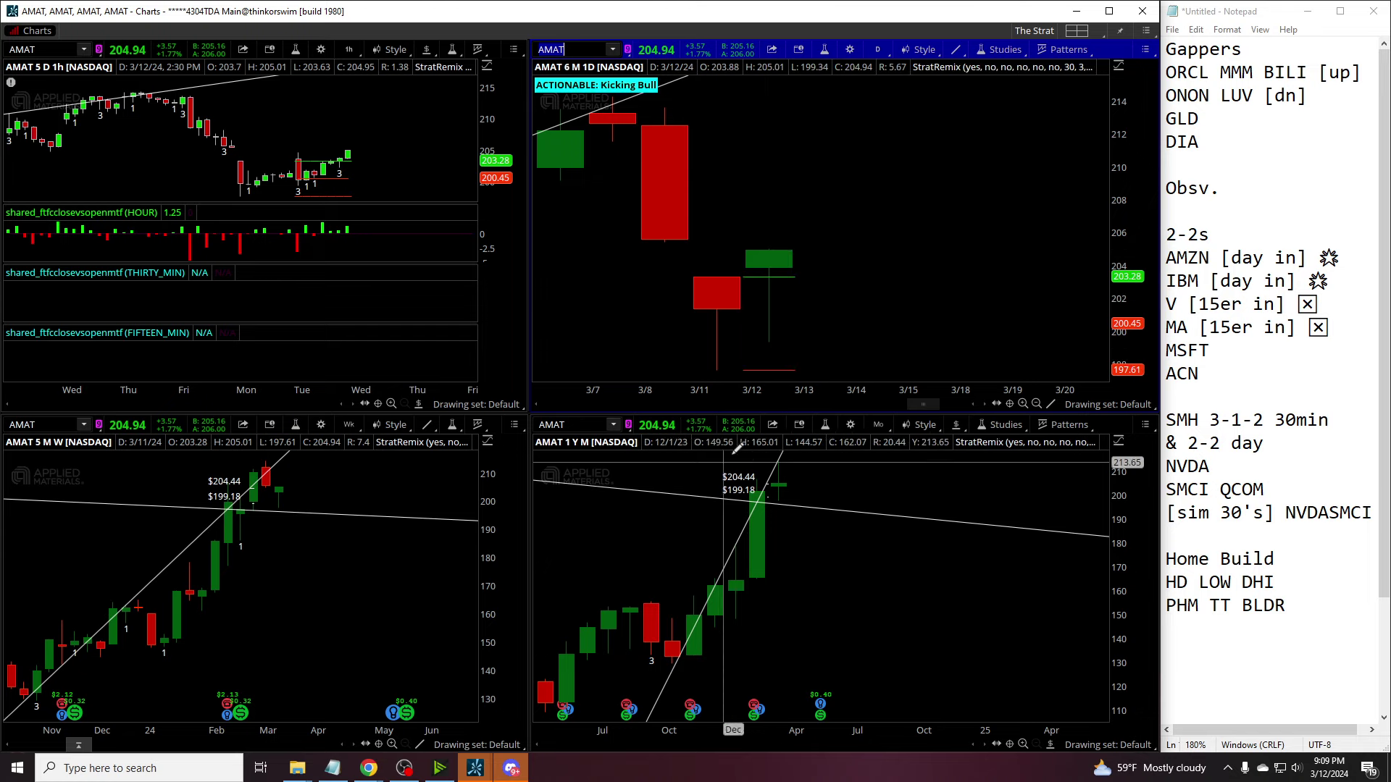
scroll(210, 573, up, 3)
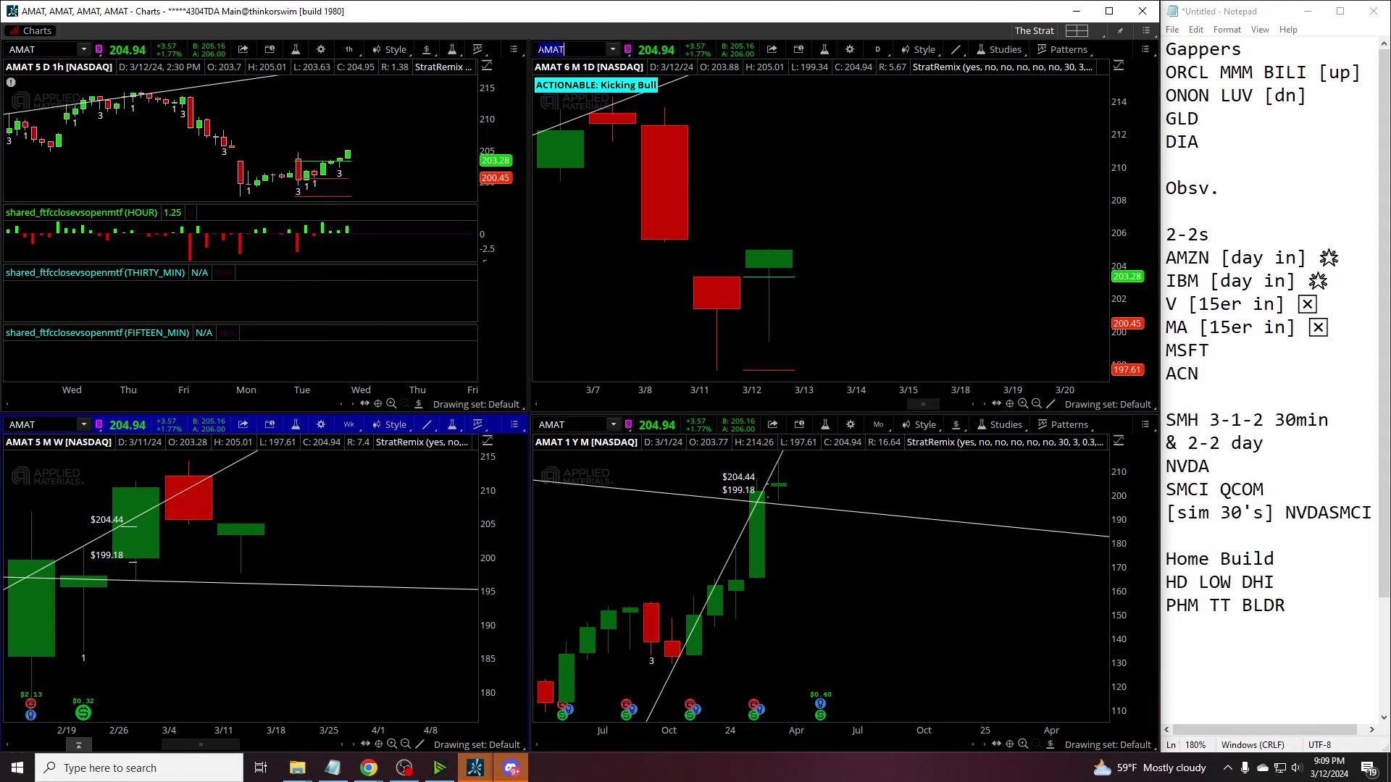
Step: Load HD in the linked charts and examine its daily and weekly candles since late February
click(569, 47)
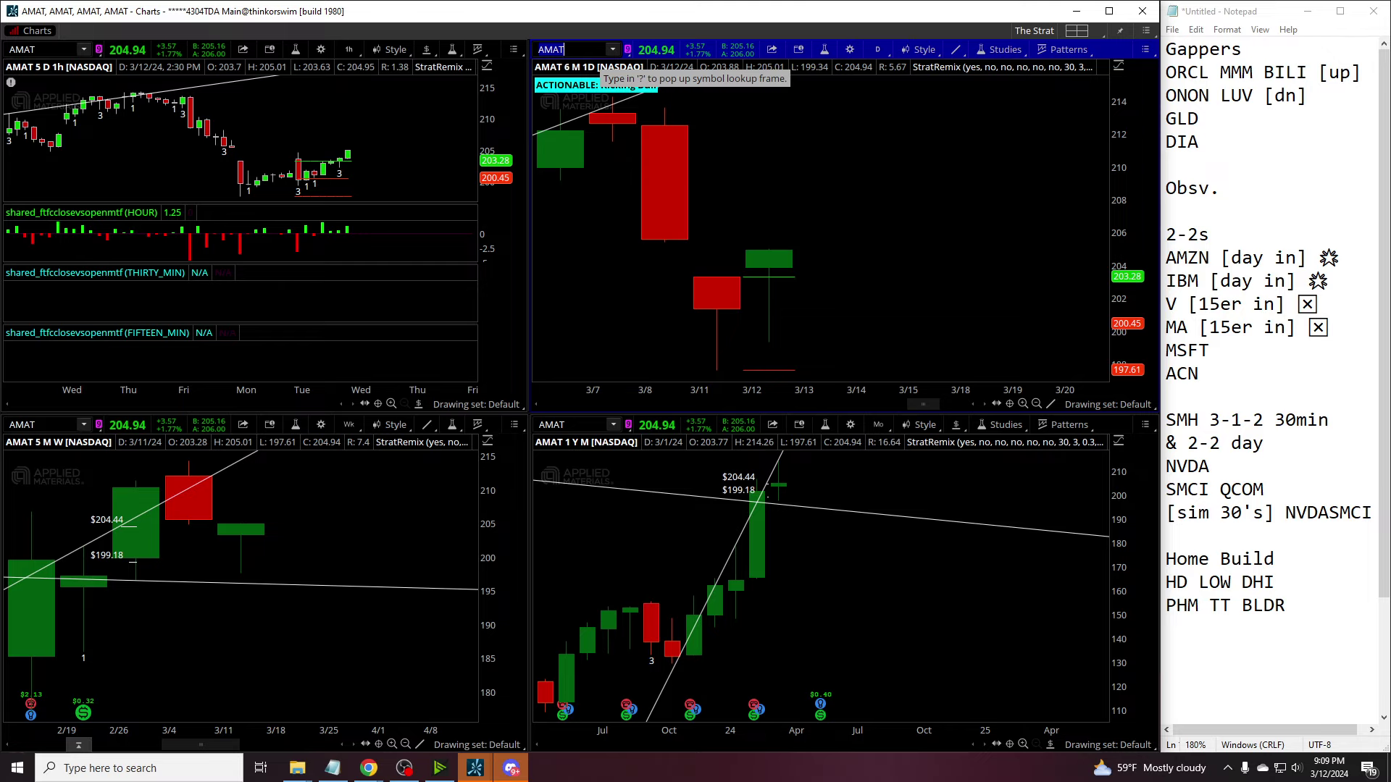
text(HD)
key(Return)
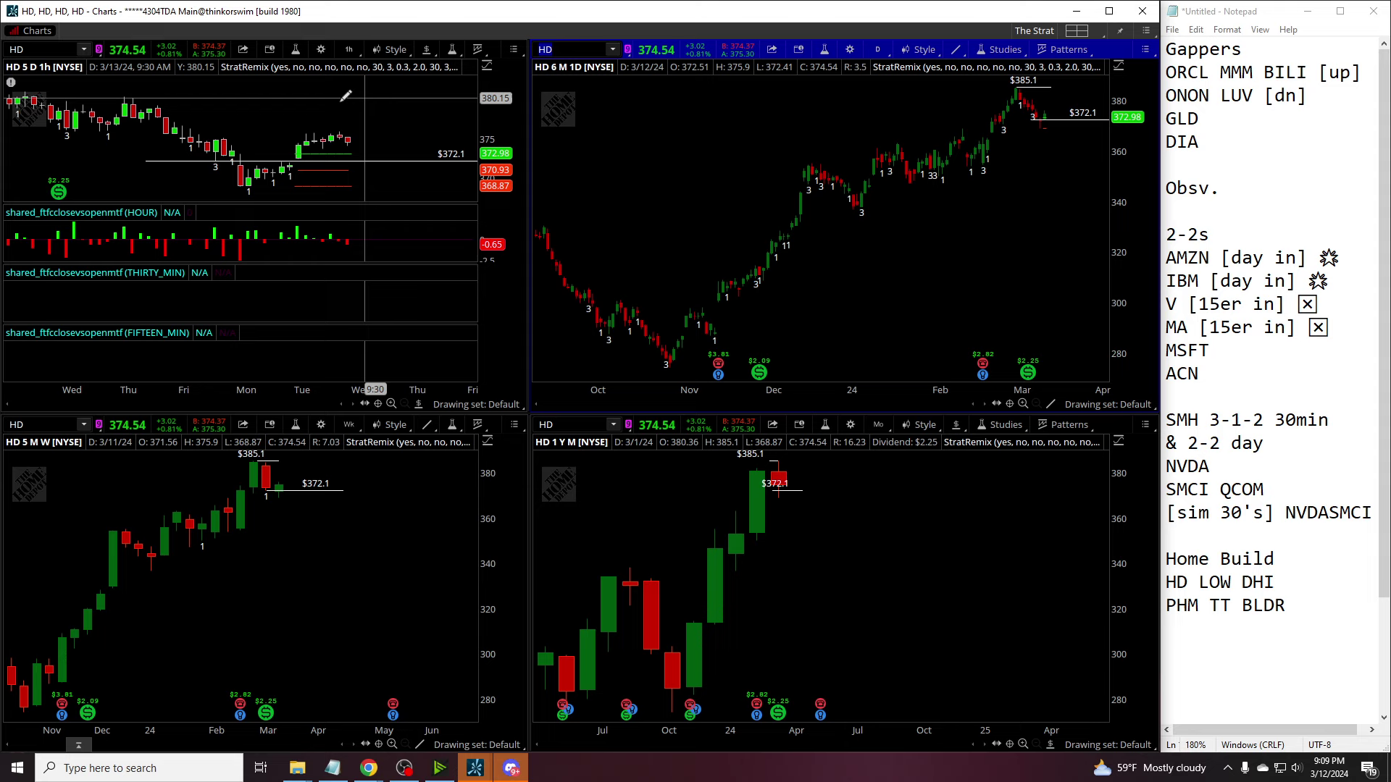
drag(1109, 147, 1107, 149)
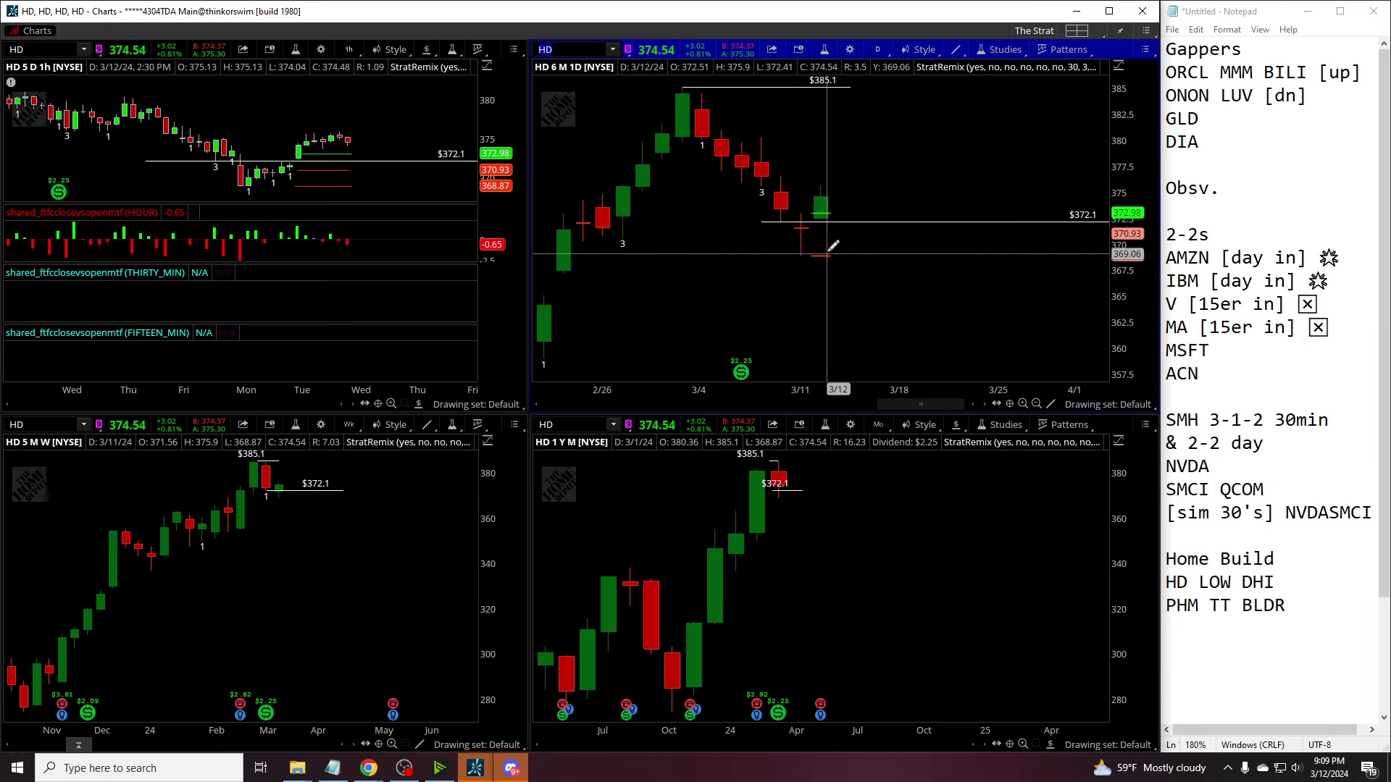
drag(227, 498, 320, 511)
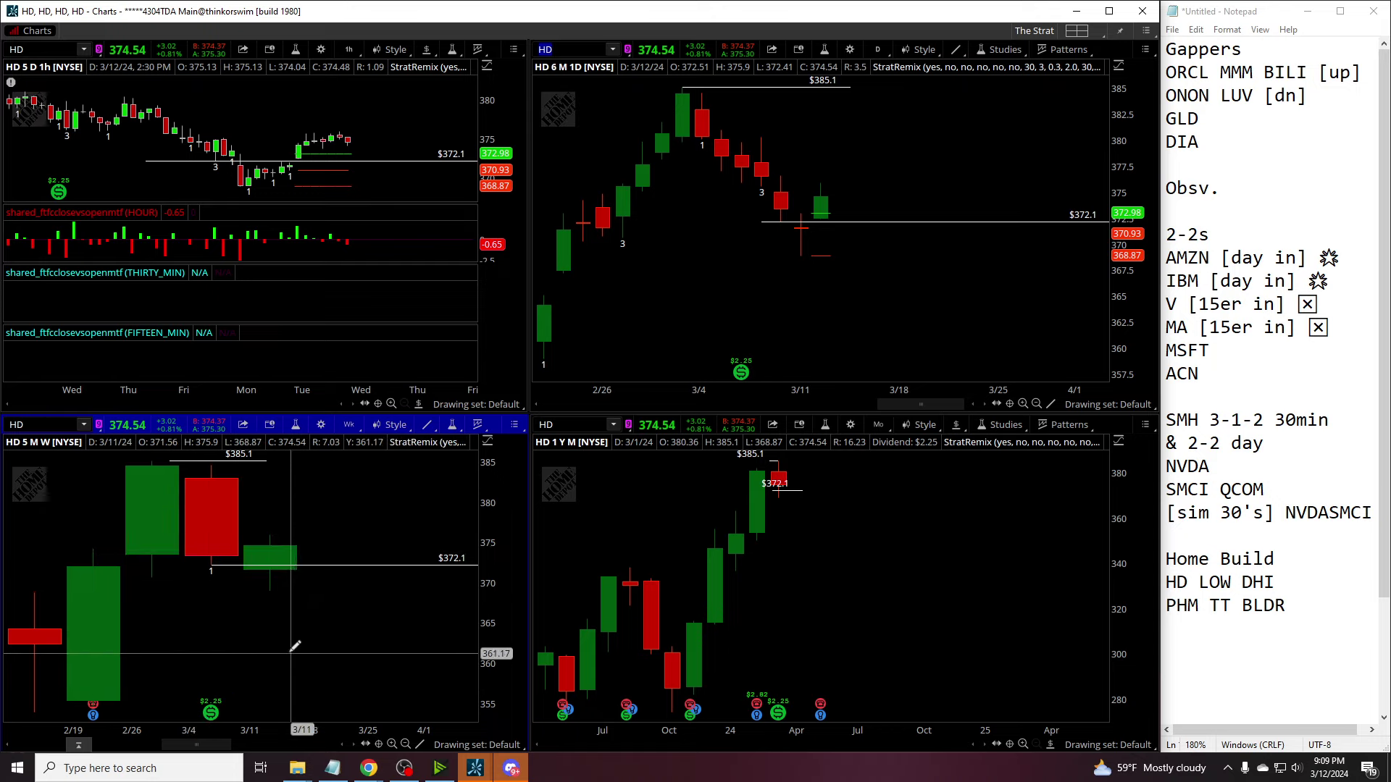
Step: Mark a $384.53 price level at the high of HD's March 4 candle on the weekly chart
middle_click(296, 515)
click(328, 557)
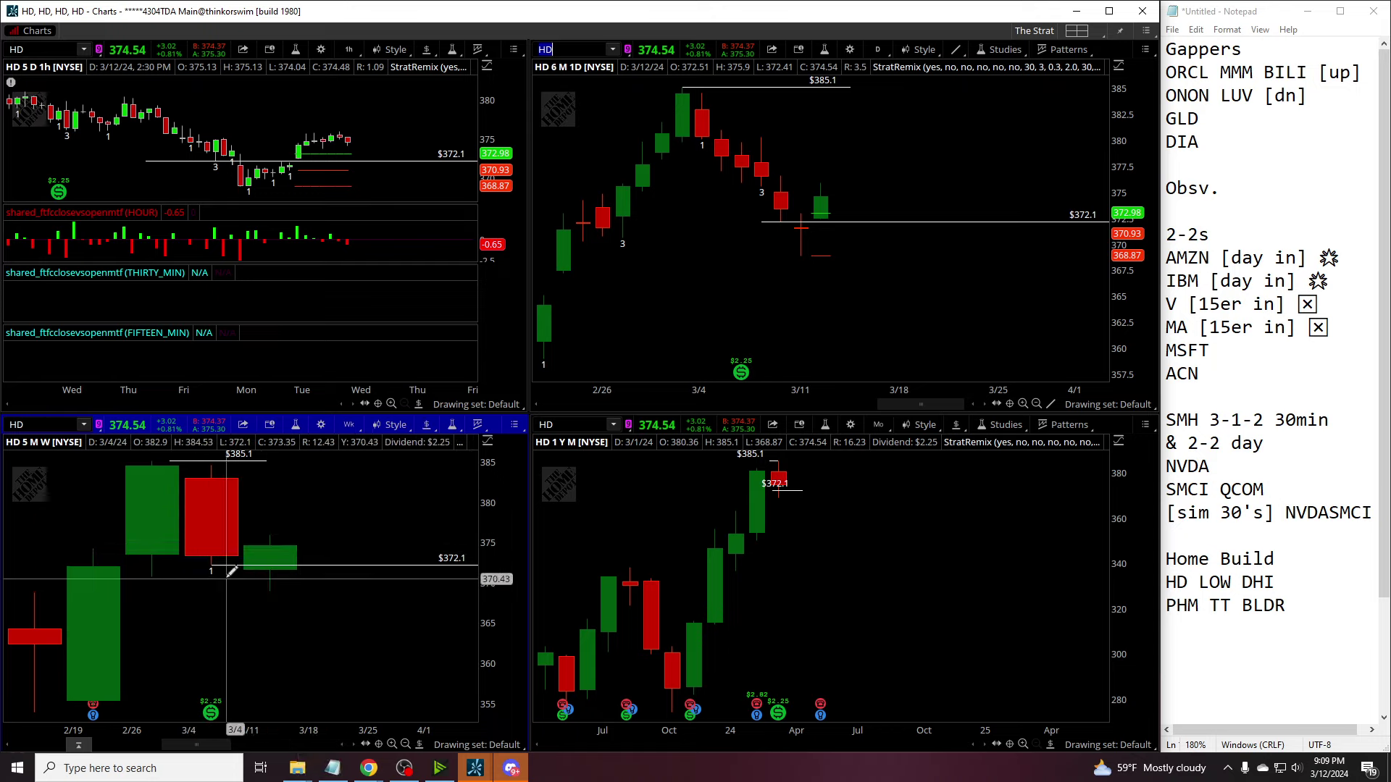
click(372, 466)
click(211, 464)
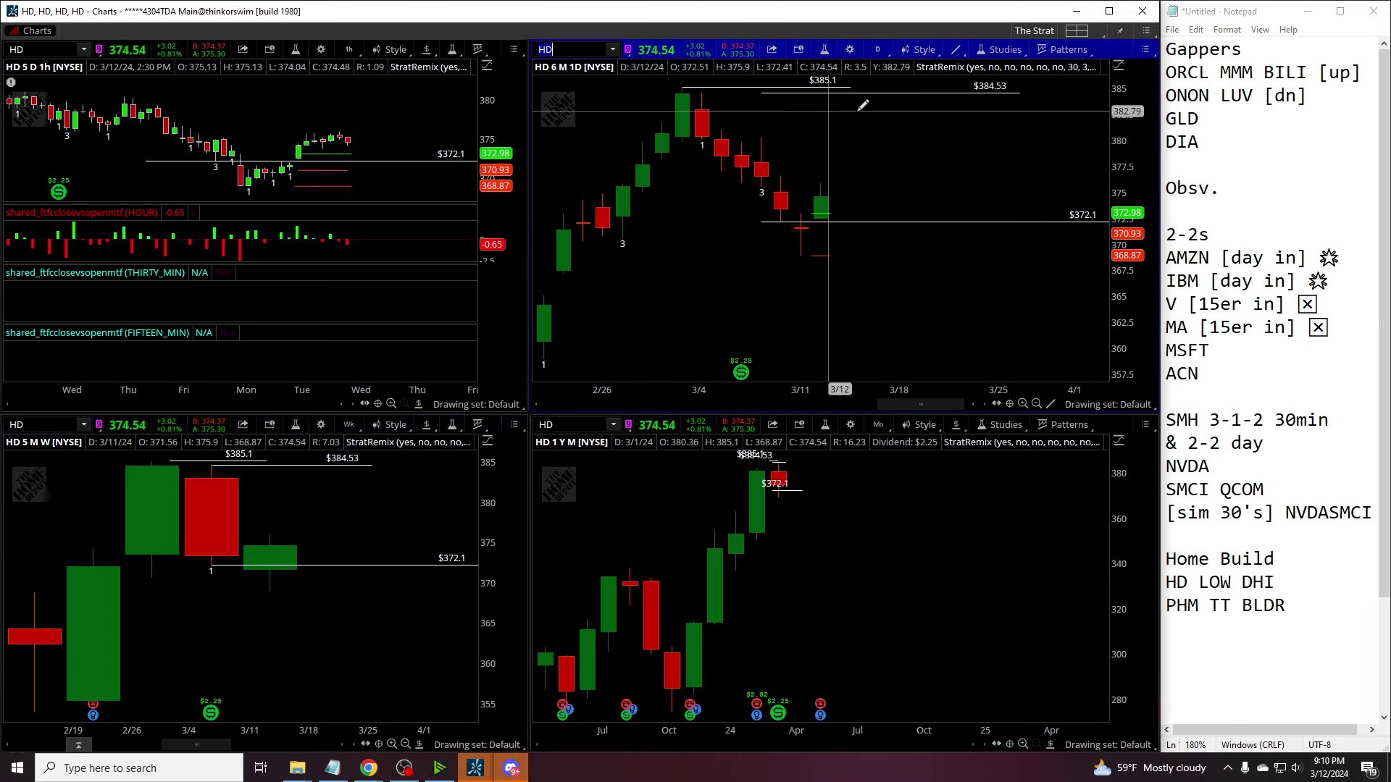
Step: Load LOW in the linked charts and examine its March daily candles
text(LOW)
key(Return)
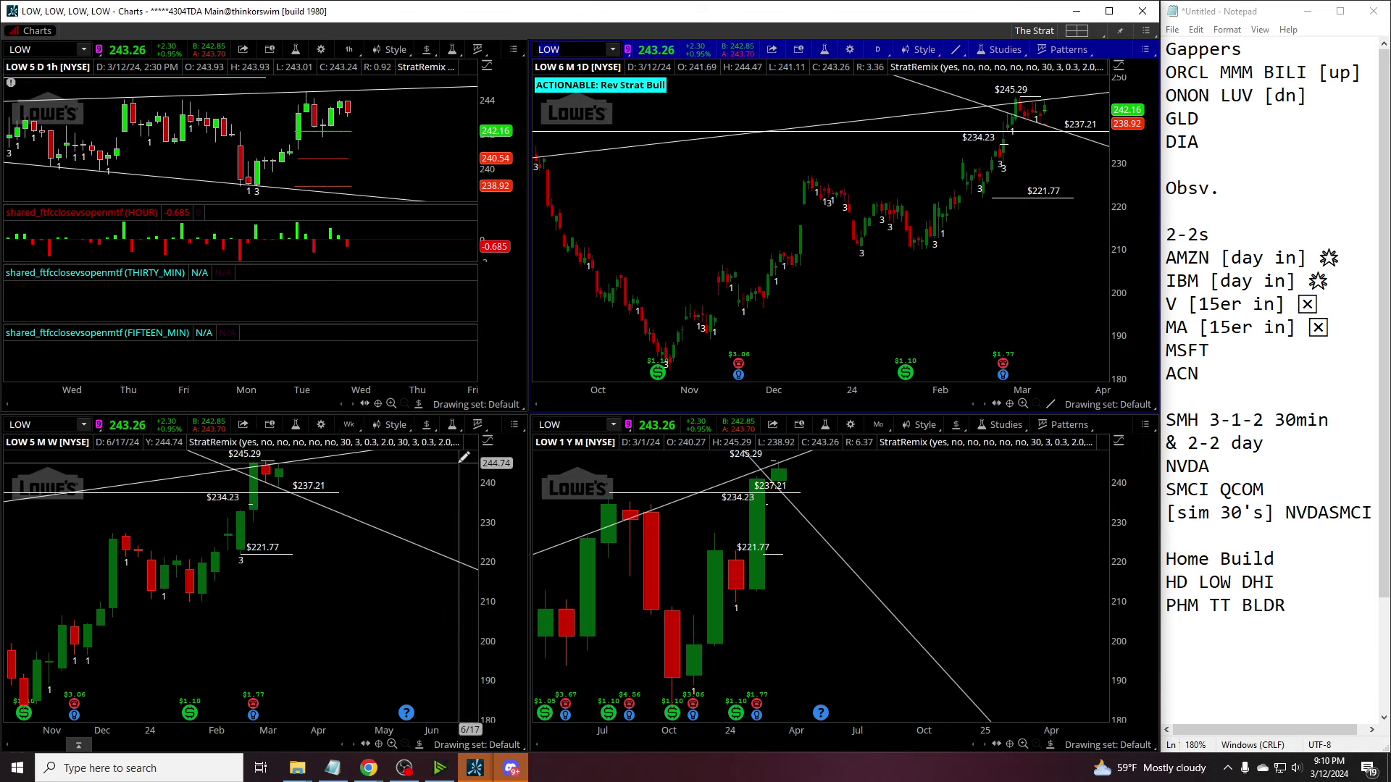
drag(1012, 217, 1067, 207)
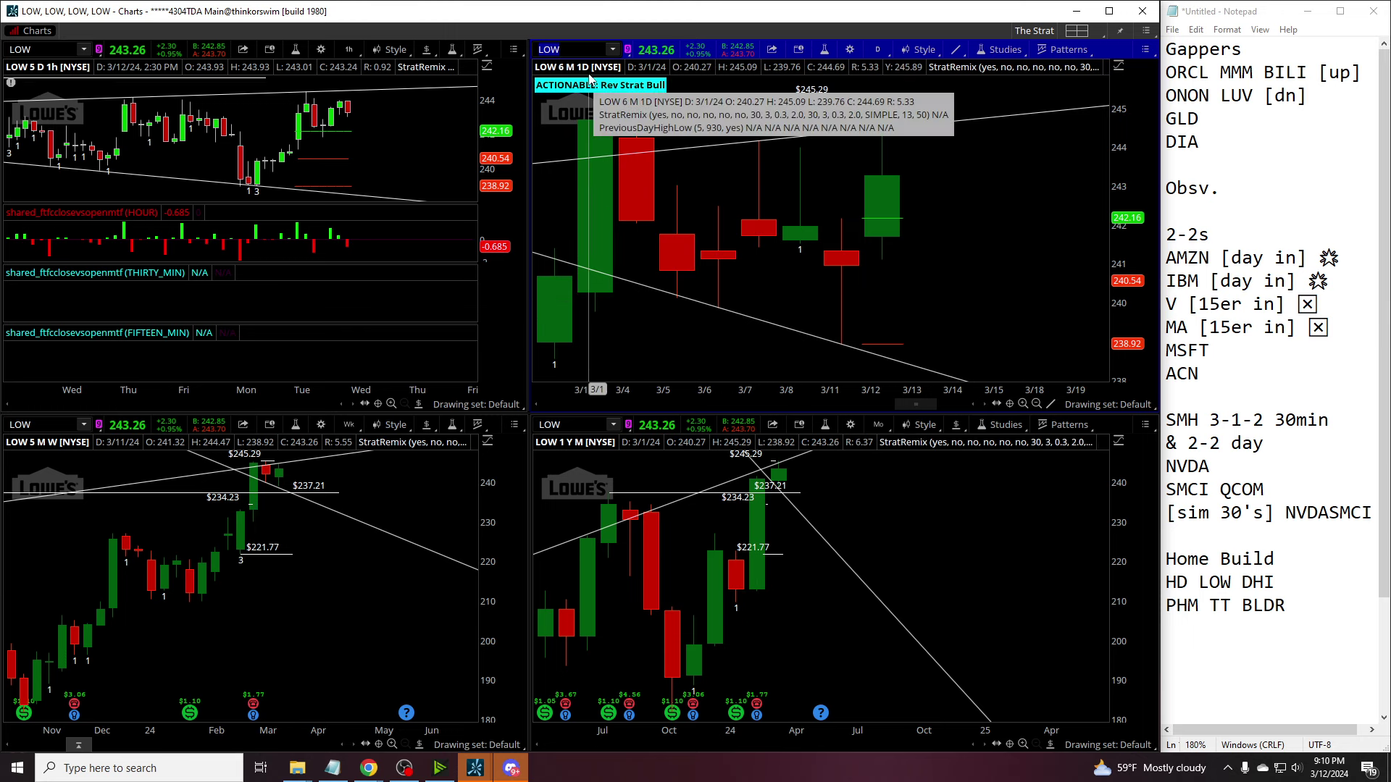
Step: Load DHI in the linked charts and examine its daily candles and its weekly candles since February
text(HI)
key(Return)
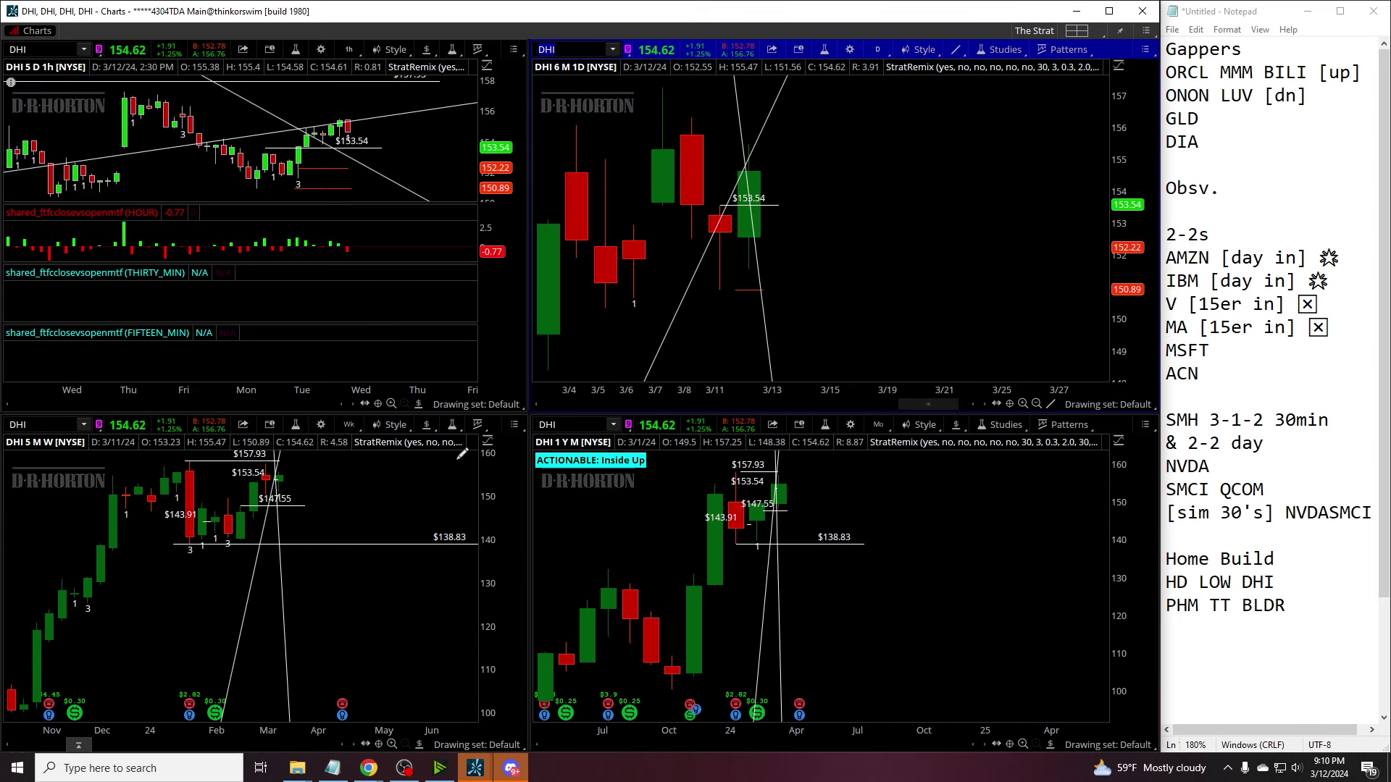
scroll(461, 454, up, 5)
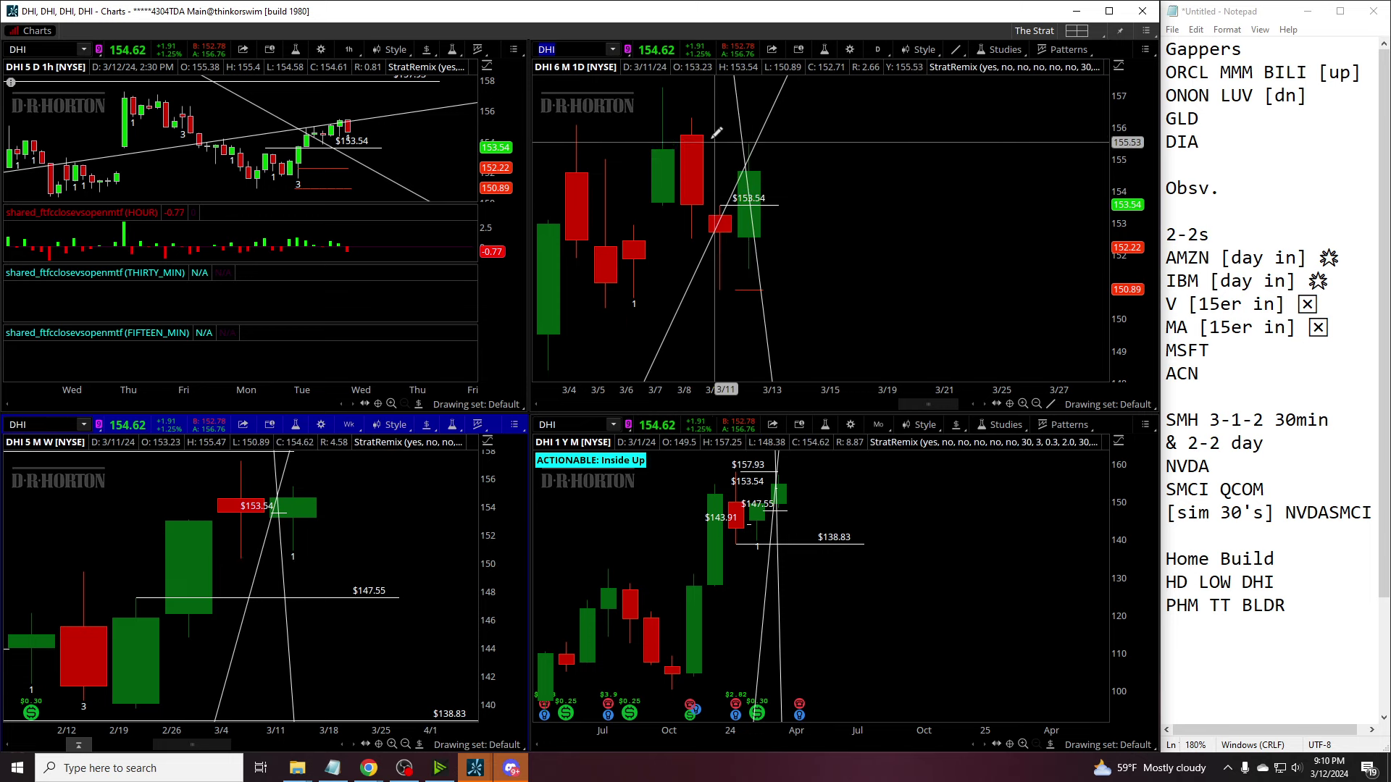
Step: Load PHM in the linked charts and examine its March weekly and daily candles
key(BackSpace)
key(BackSpace)
key(BackSpace)
text(PHM)
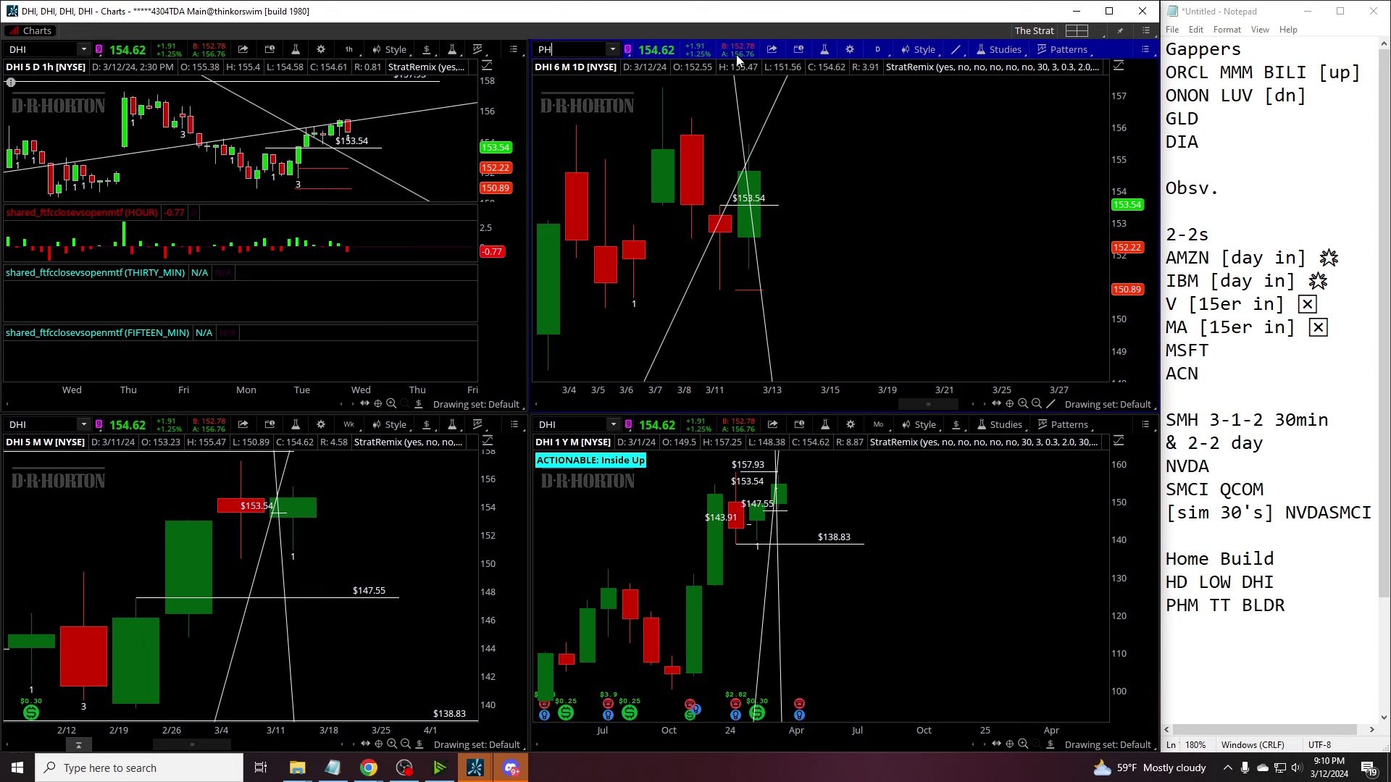
key(Return)
scroll(159, 495, up, 6)
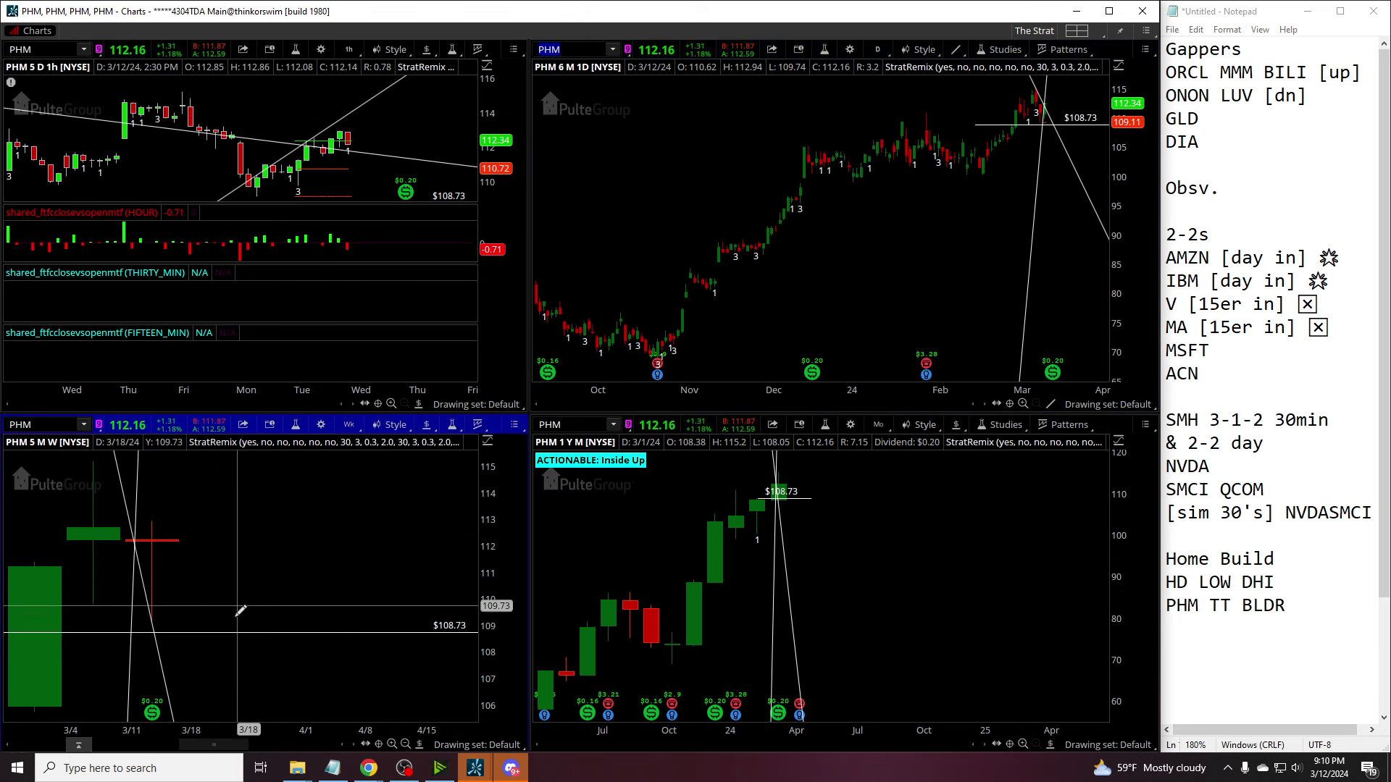
drag(1058, 176, 1013, 177)
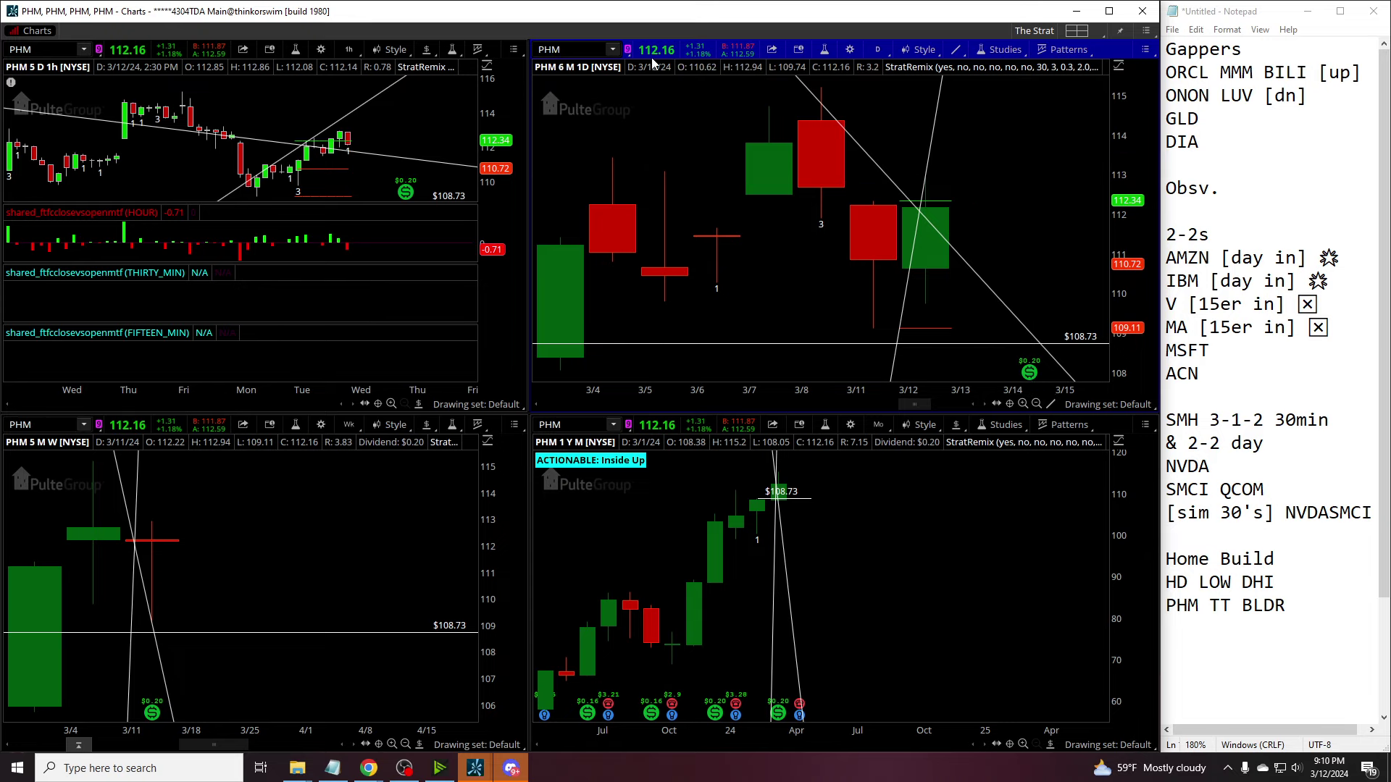
Step: Load TT in the linked charts and mark a $285.91 price level on the hourly chart
text(TT)
key(Return)
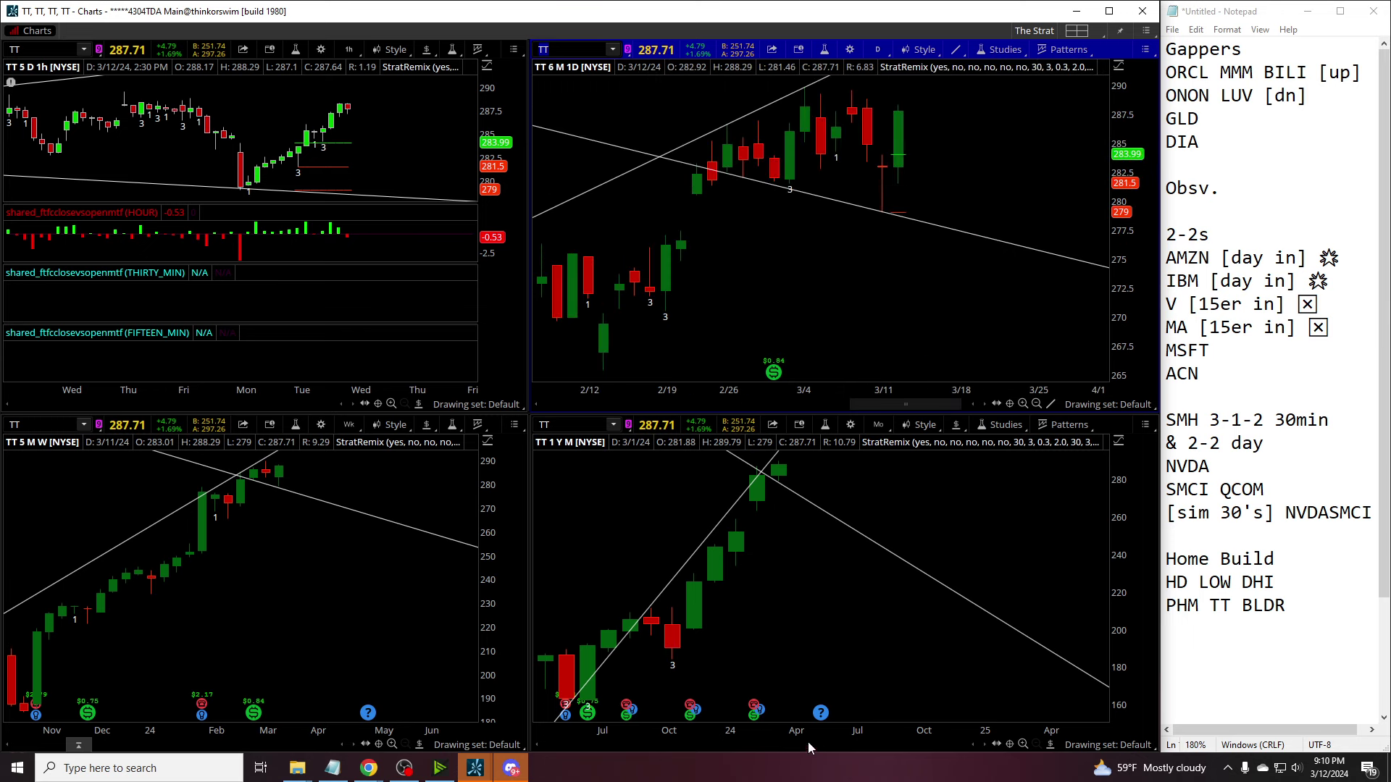
scroll(165, 127, up, 5)
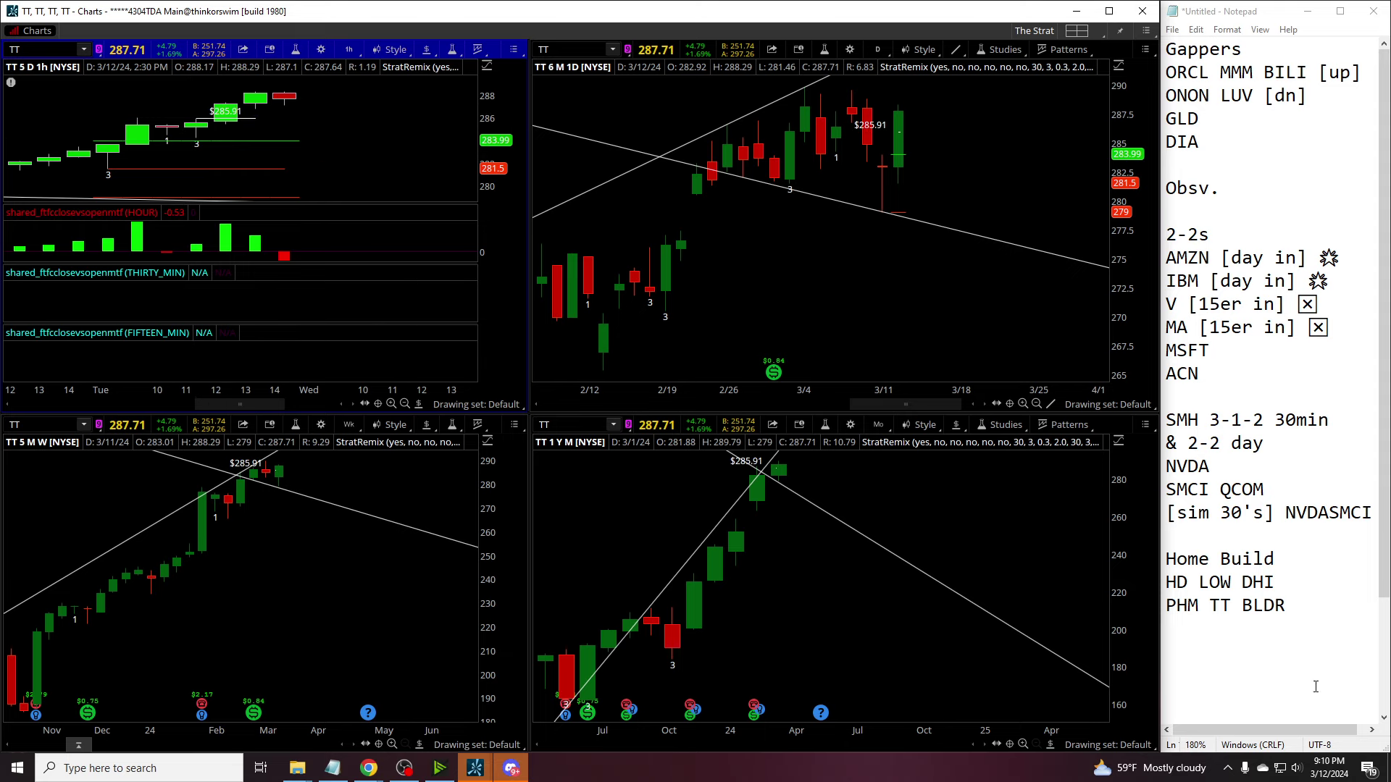
Step: Load BLDR in the linked charts and examine its March daily candles
click(572, 49)
text(TT )
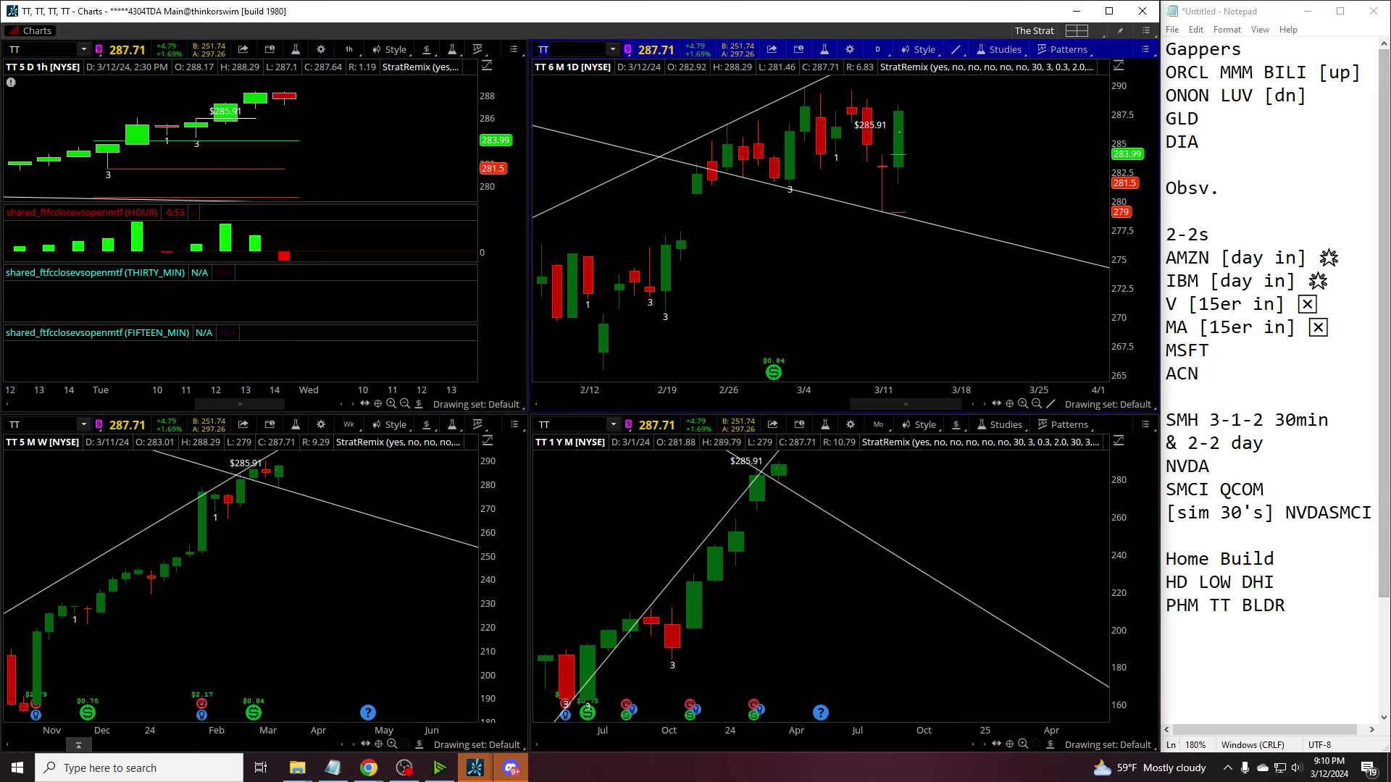
text(BLDR)
key(Return)
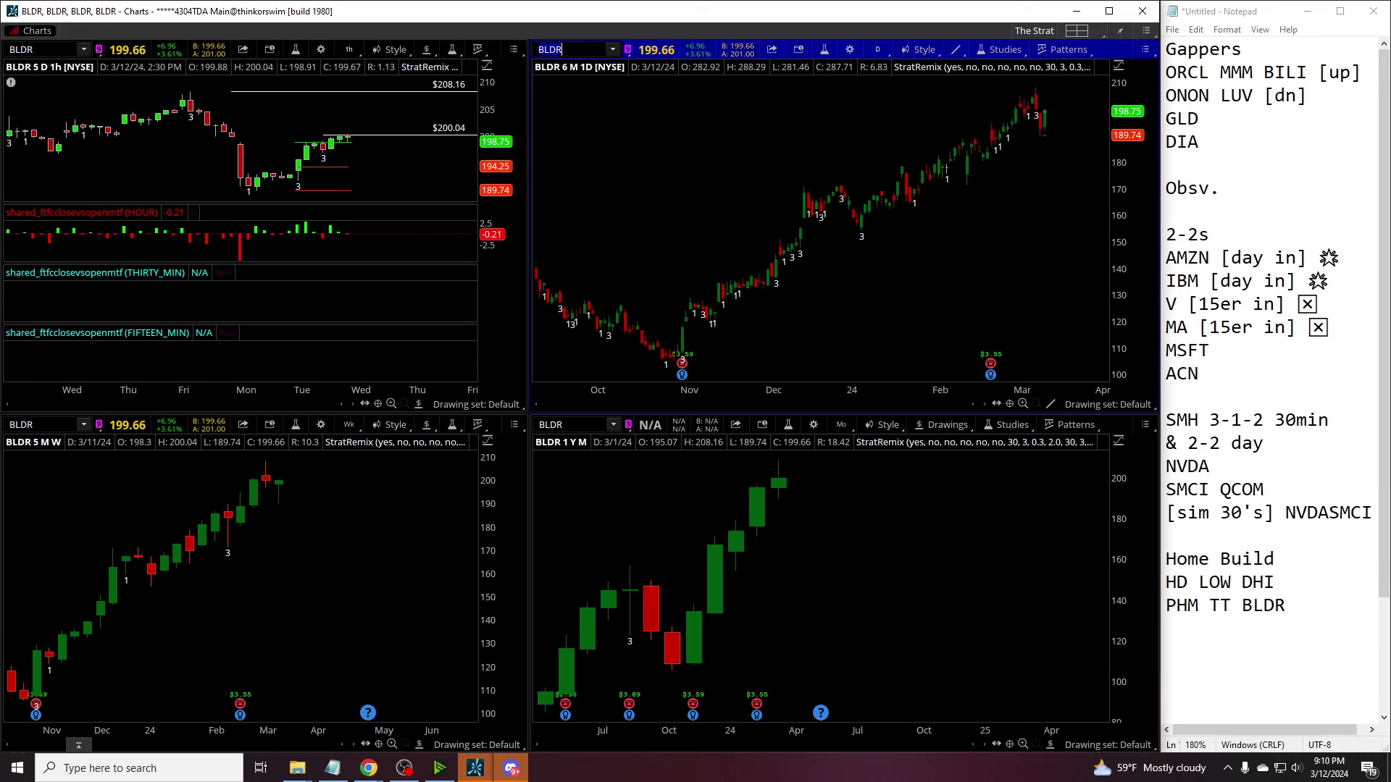
drag(1006, 156, 1070, 147)
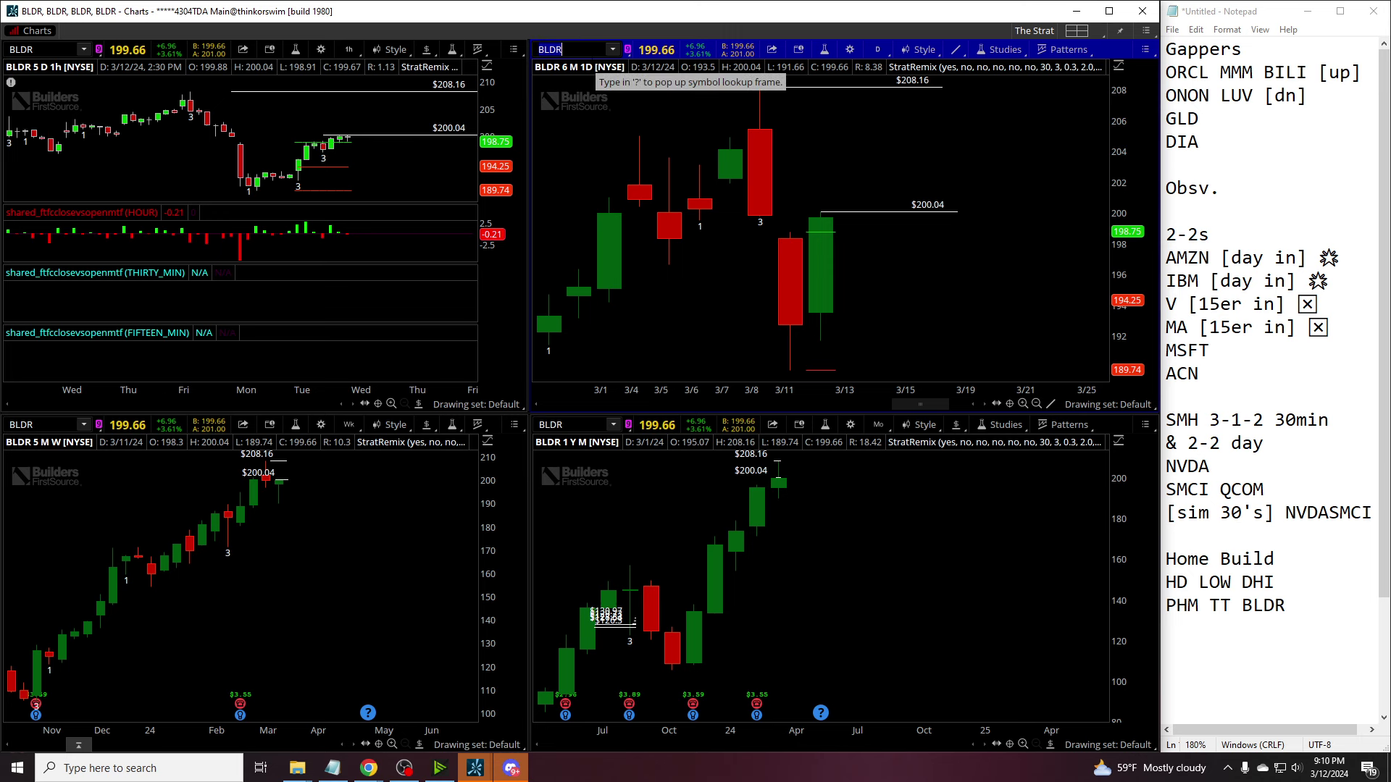
Step: Load AMZN in the linked charts and examine its March daily candles
click(592, 51)
key(Return)
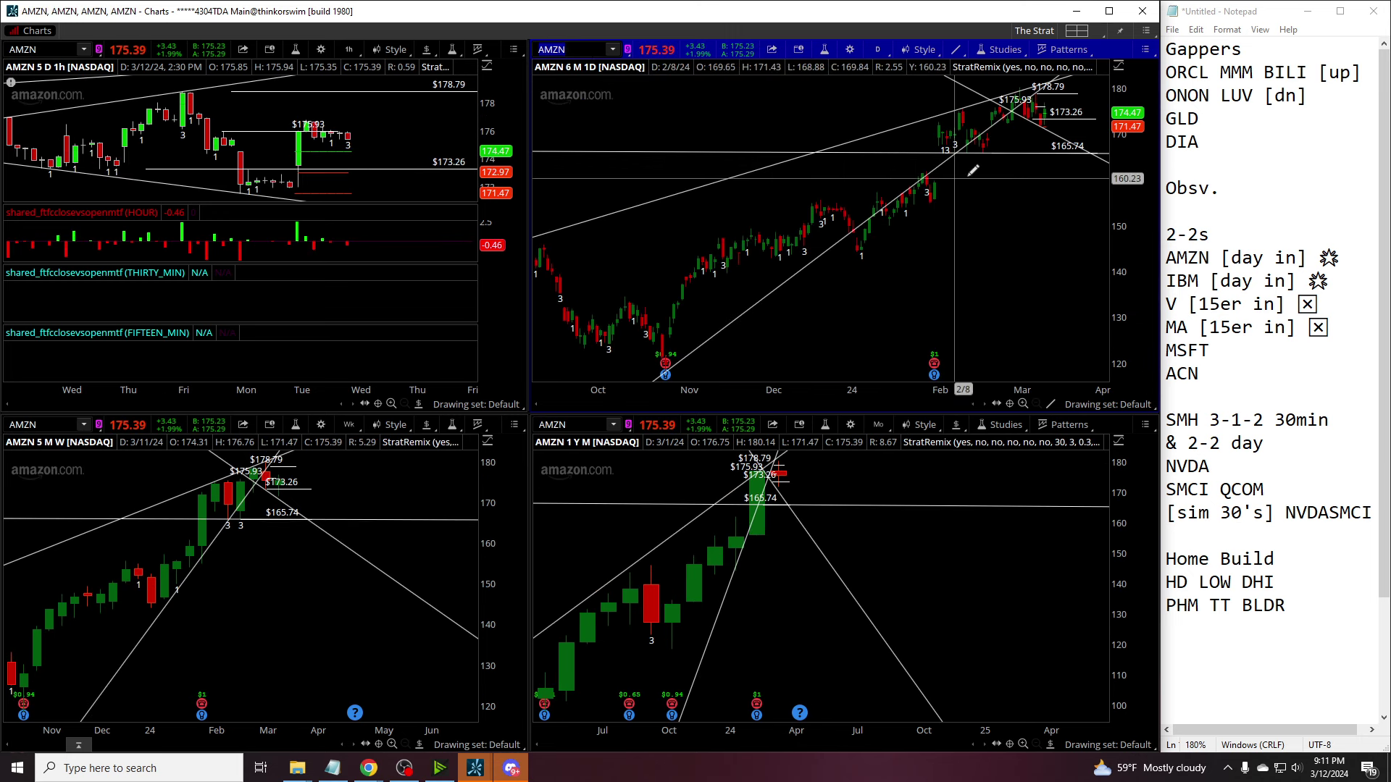
drag(1006, 190, 815, 210)
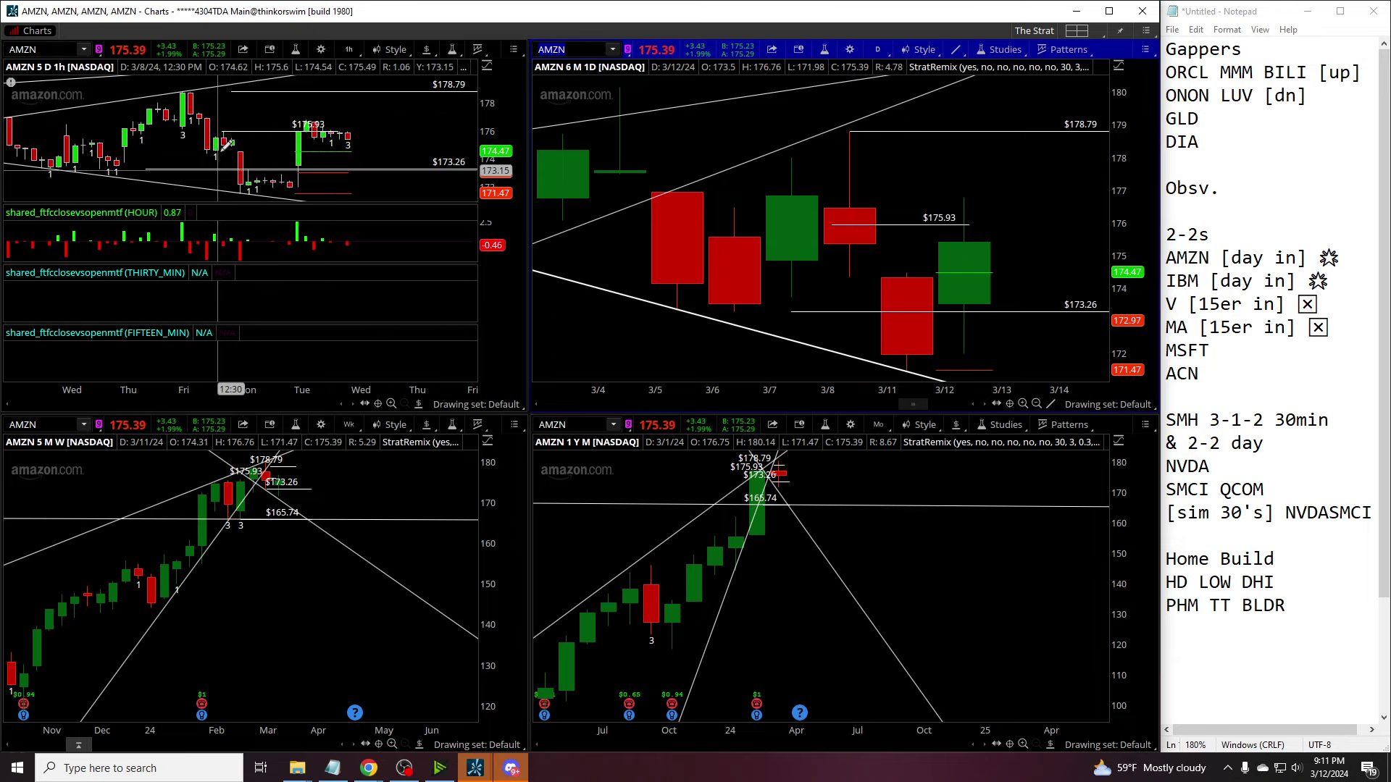
Step: Switch AMZN's hourly chart to the 1-day 15-minute timeframe and examine its 15-minute and weekly candles
click(343, 47)
click(303, 130)
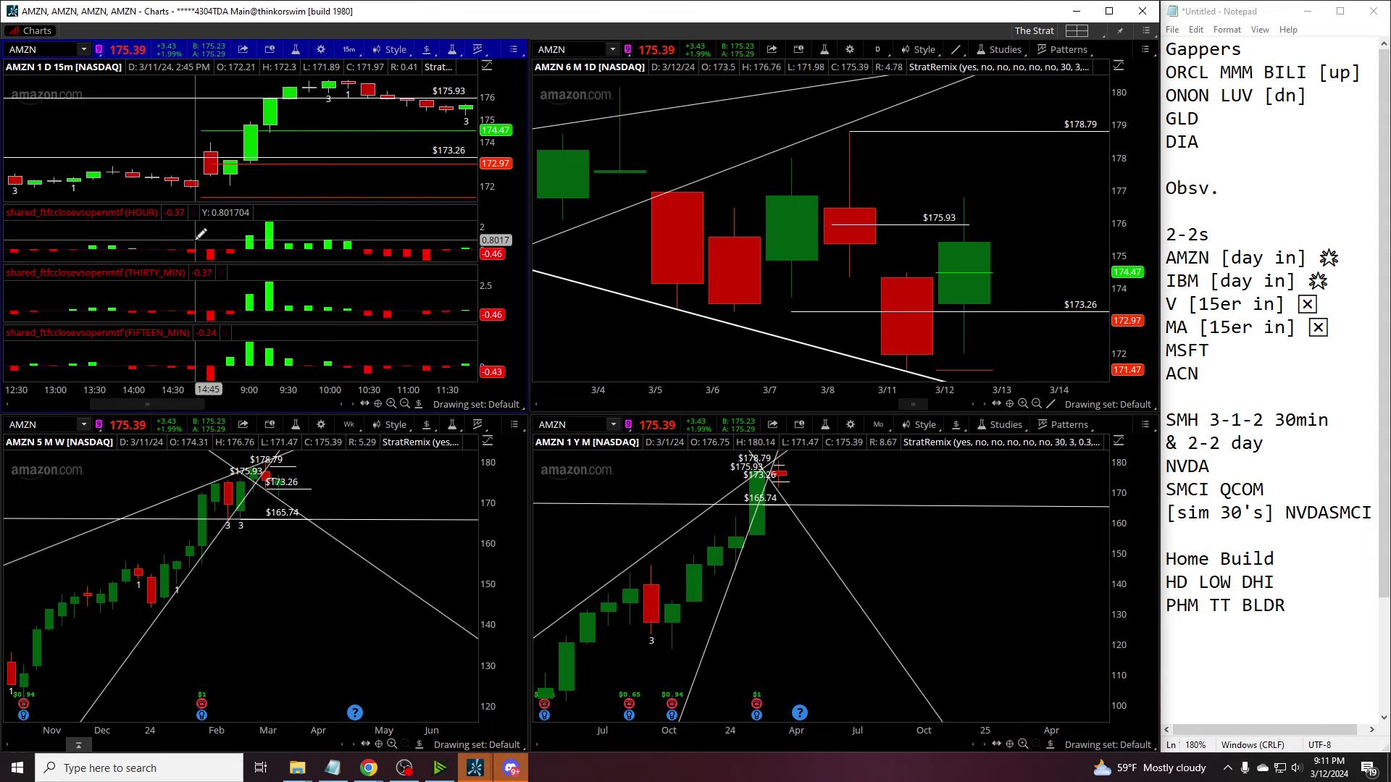
scroll(333, 152, down, 5)
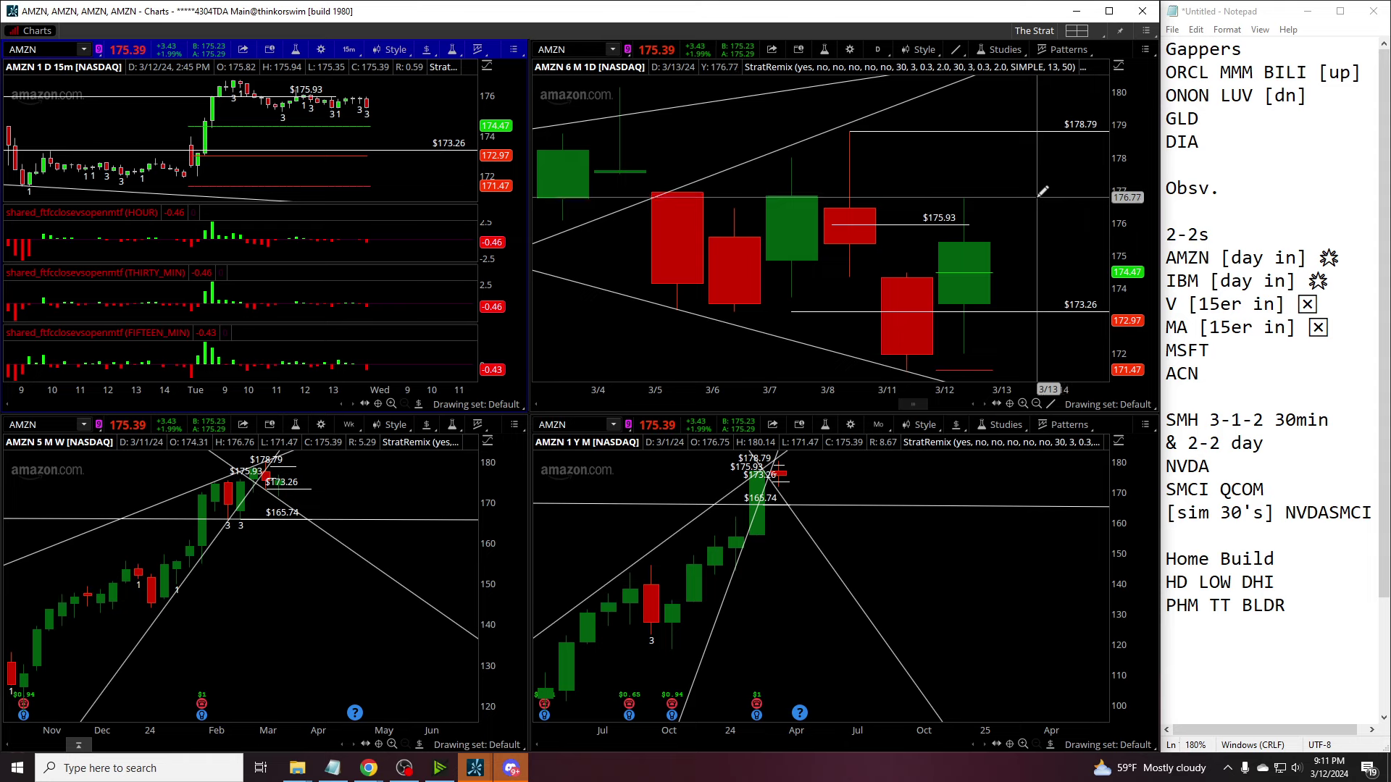
scroll(193, 636, up, 5)
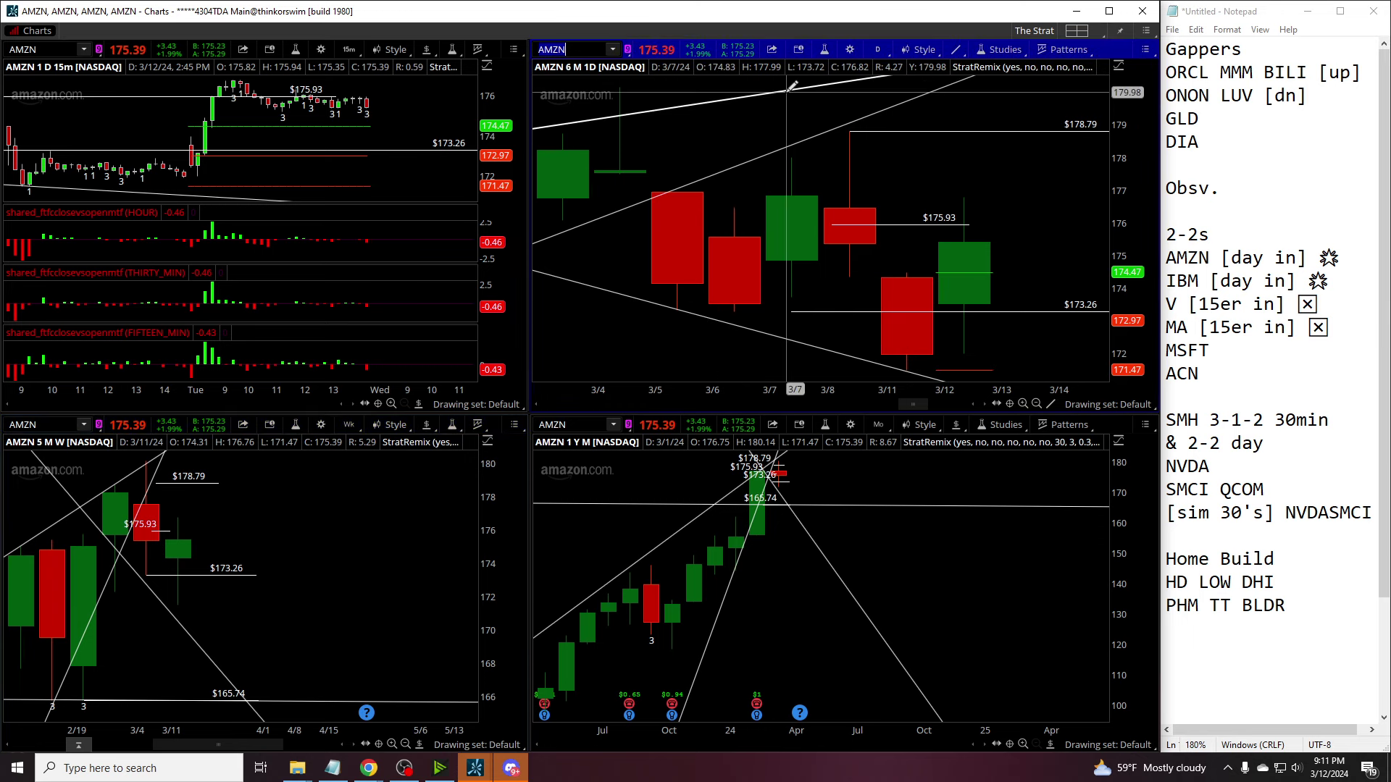
Step: Load IBM in the linked charts and examine its weekly, 15-minute and monthly candles, including the higher price levels on the monthly chart
key(Return)
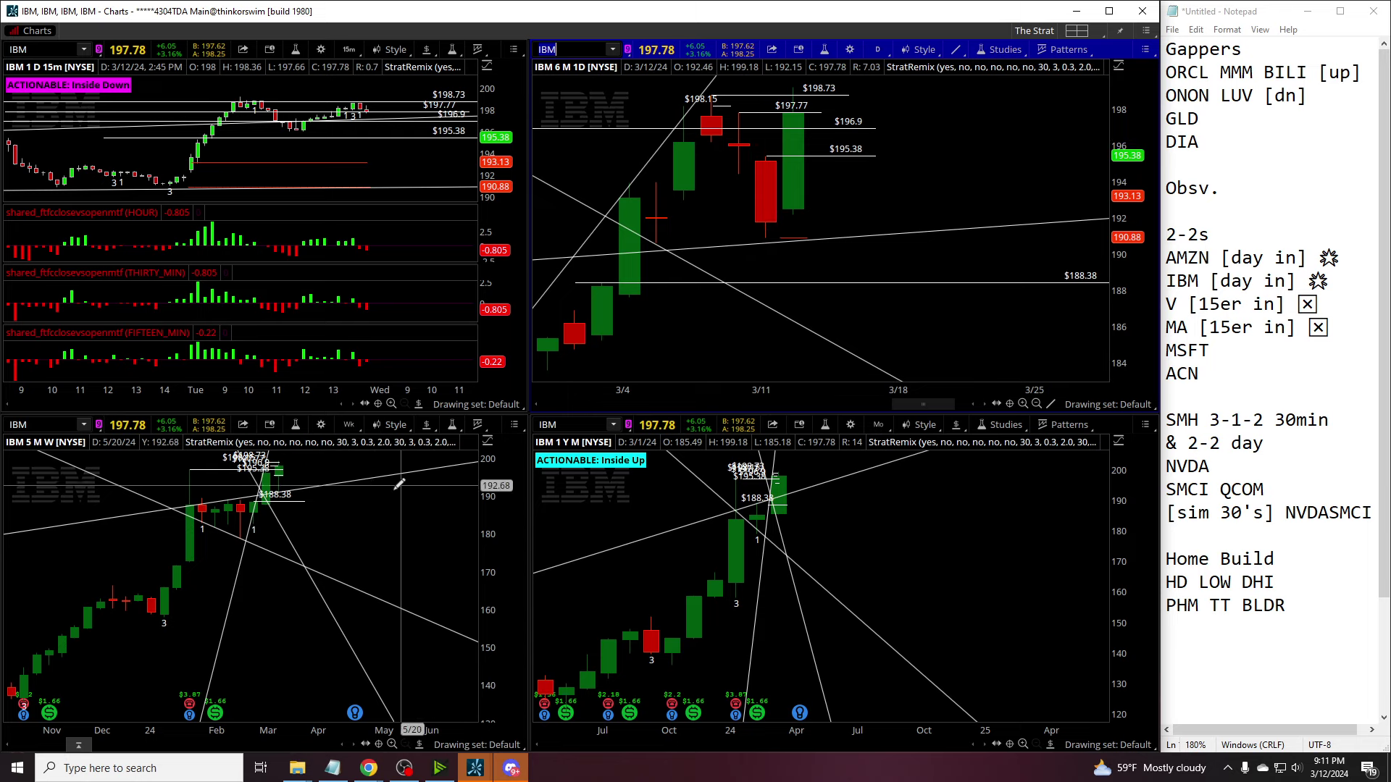
scroll(191, 497, up, 5)
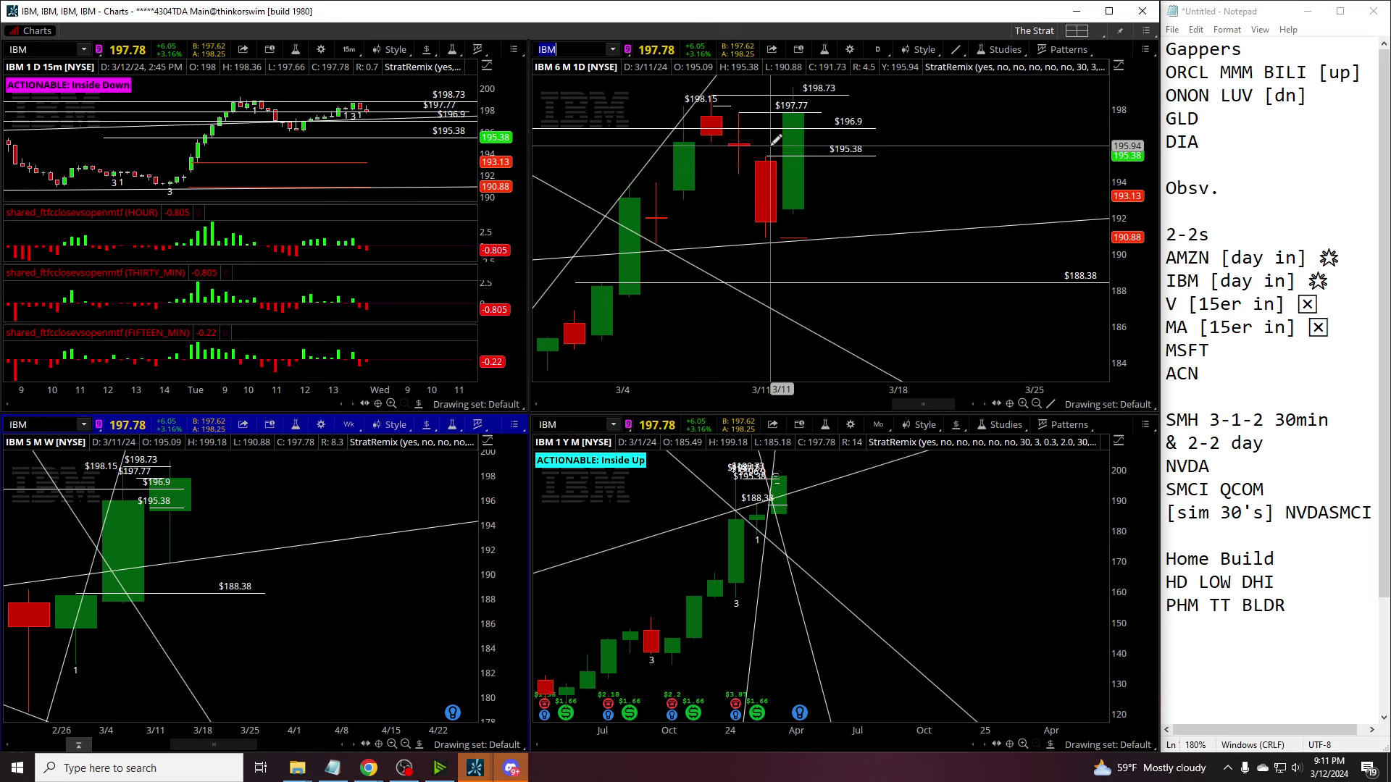
scroll(235, 133, up, 6)
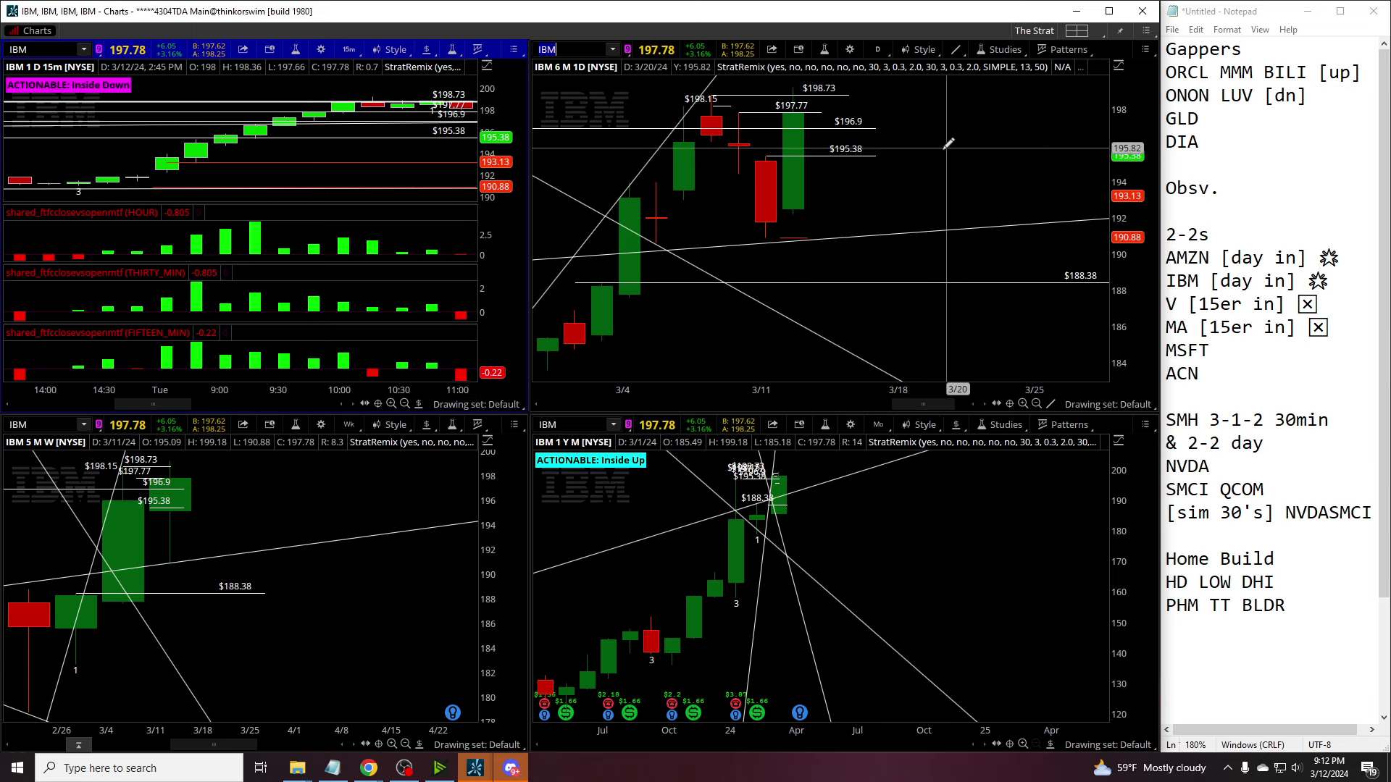
scroll(675, 585, up, 2)
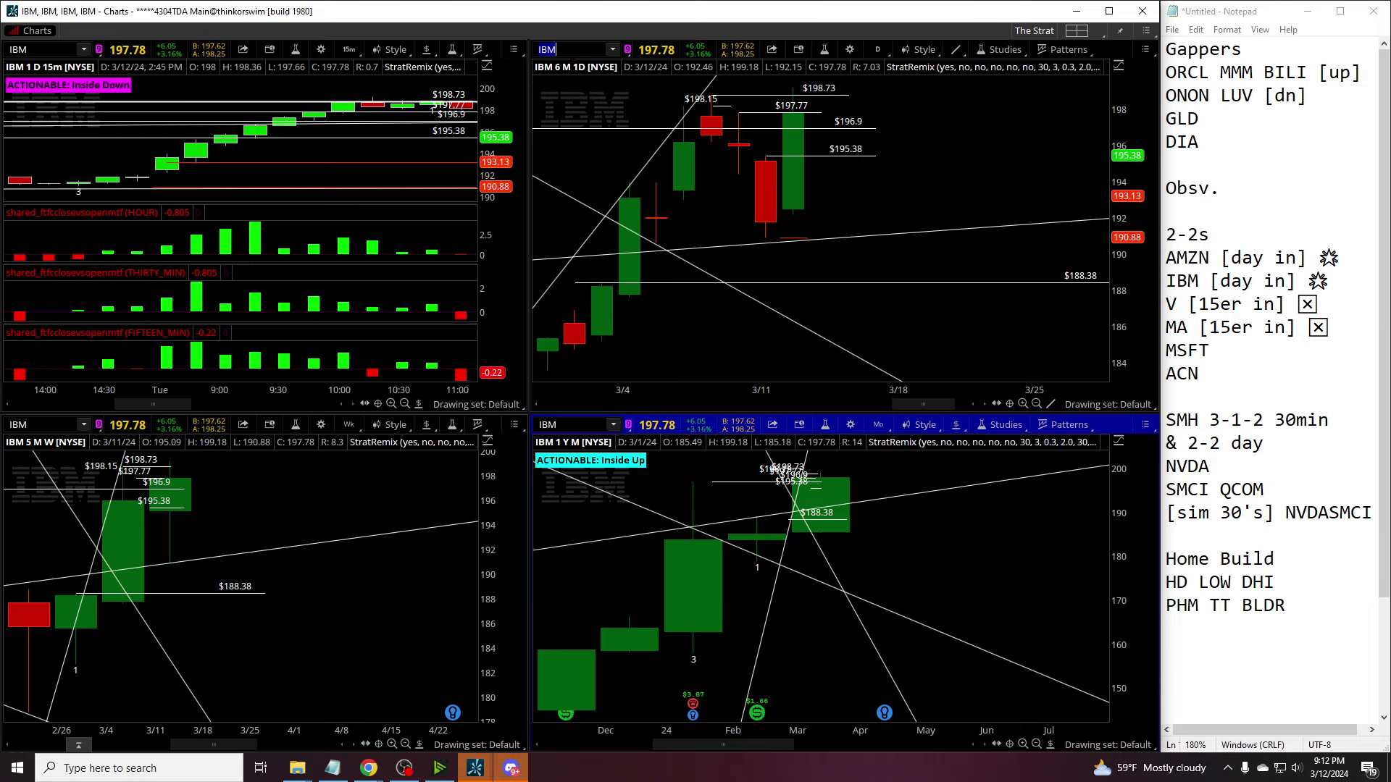
drag(1121, 587, 1121, 506)
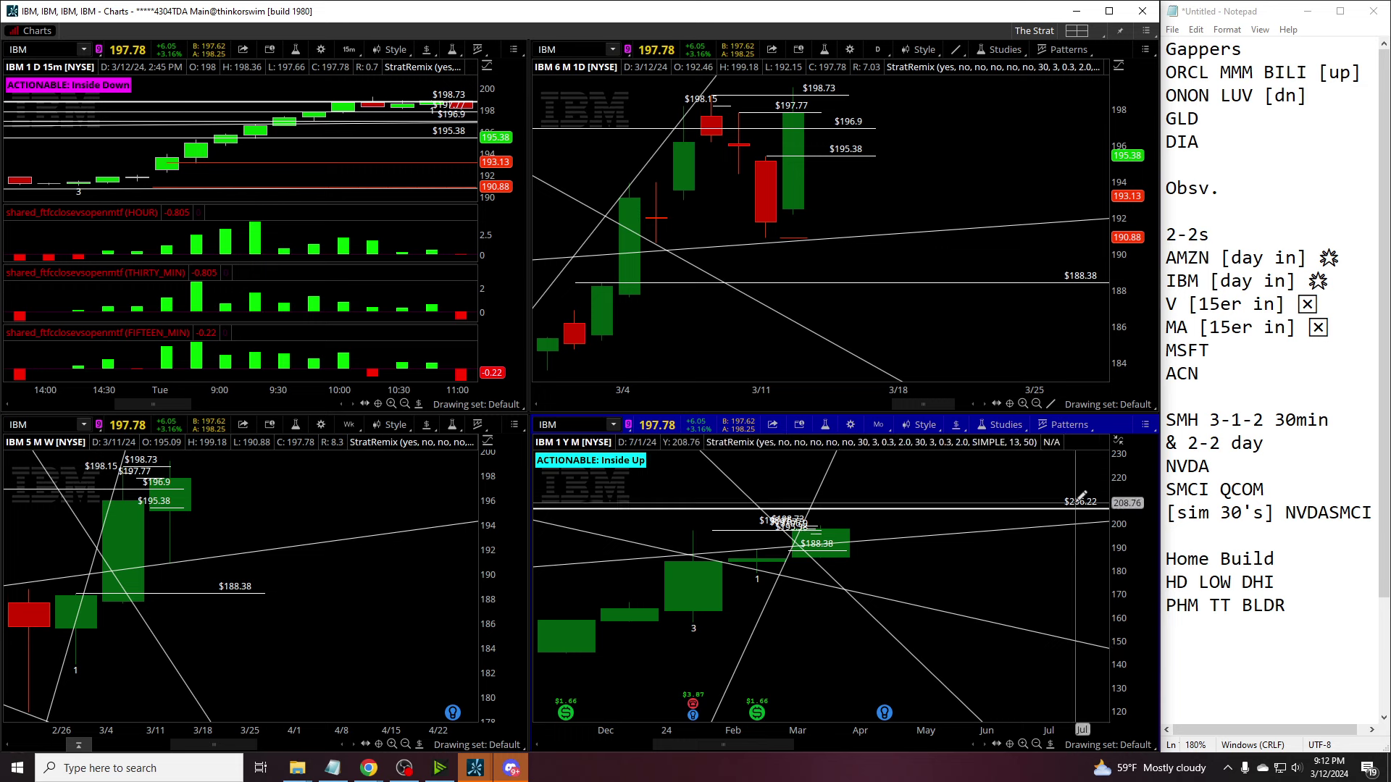
Step: Load V in the linked charts and examine its March daily and weekly candles
click(562, 49)
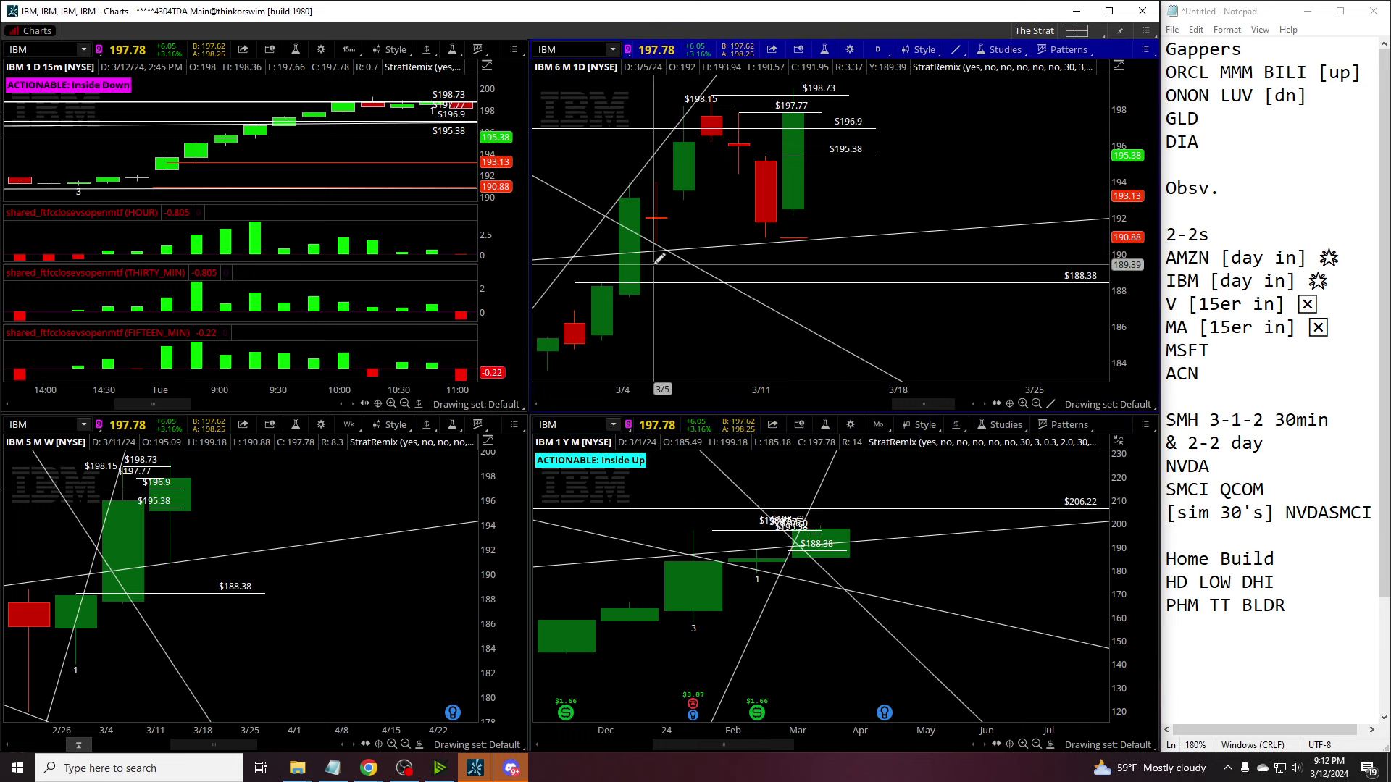
text(V)
key(Return)
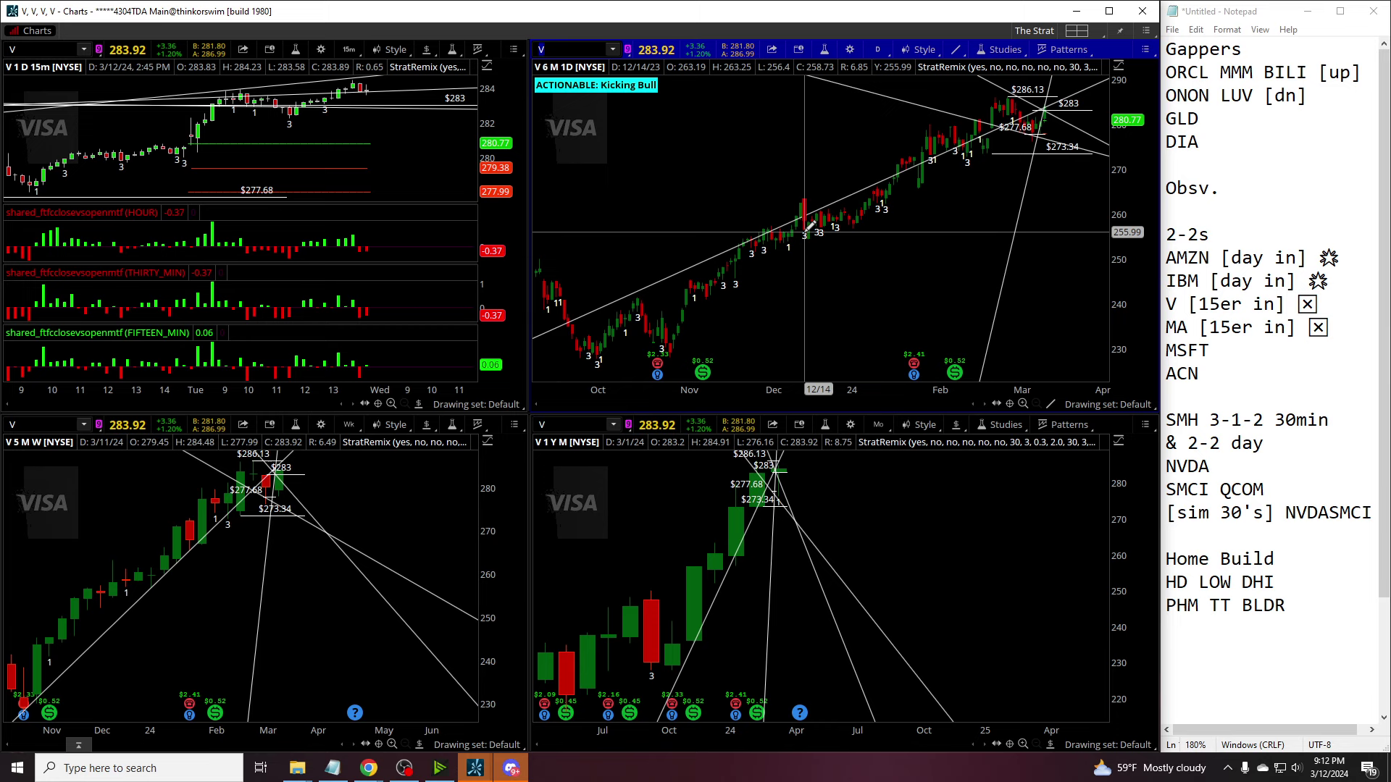
drag(962, 239, 1108, 247)
drag(1047, 268, 695, 290)
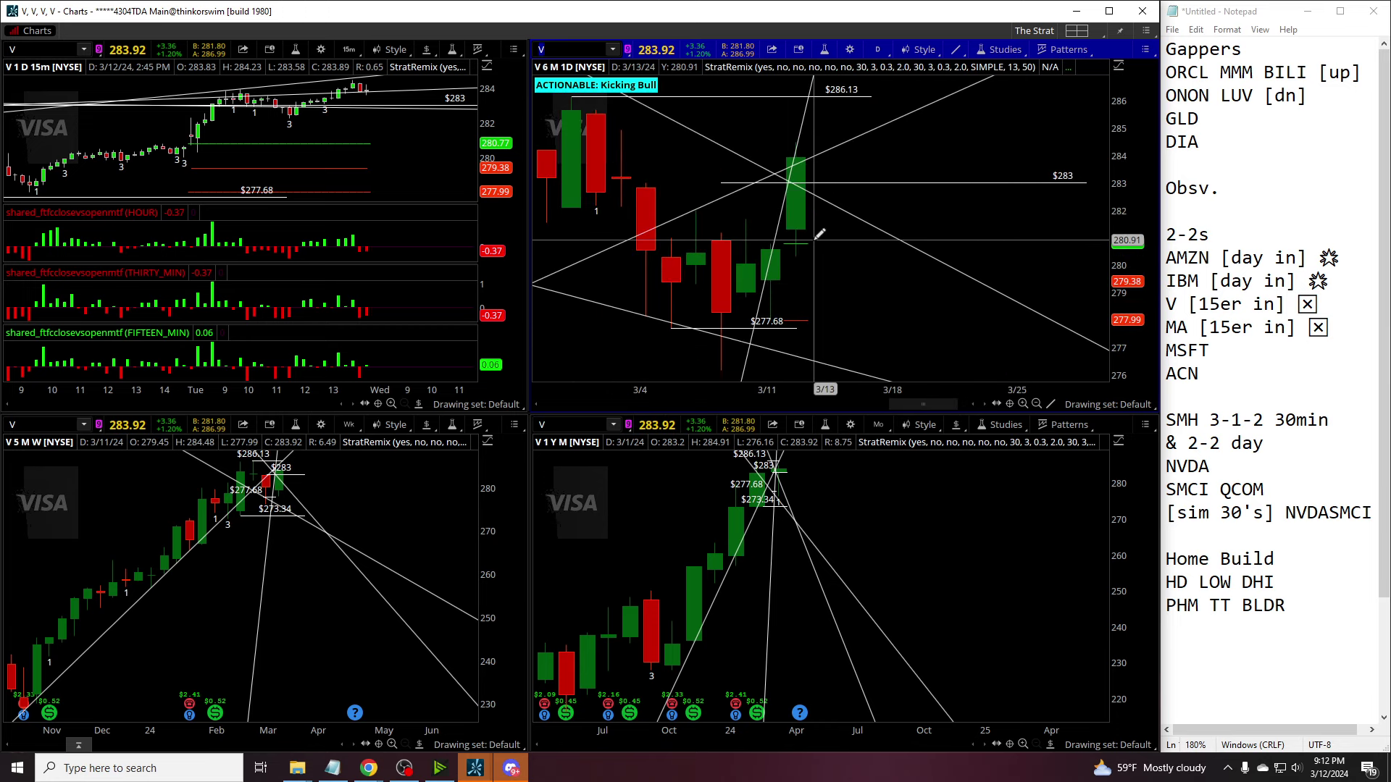
drag(362, 500, 198, 503)
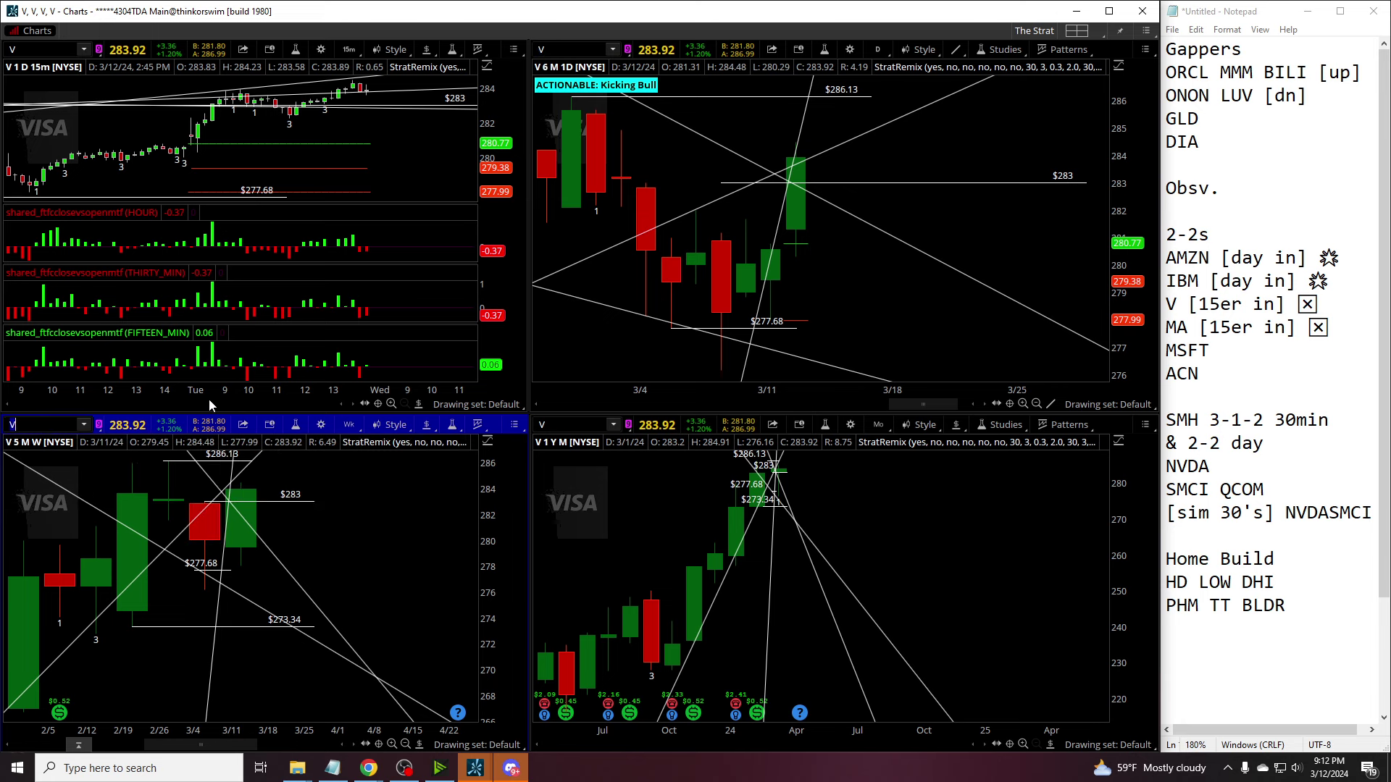
Step: Load MA in the linked charts and examine its March weekly and daily candles
text(MA)
key(Return)
drag(268, 670, 467, 670)
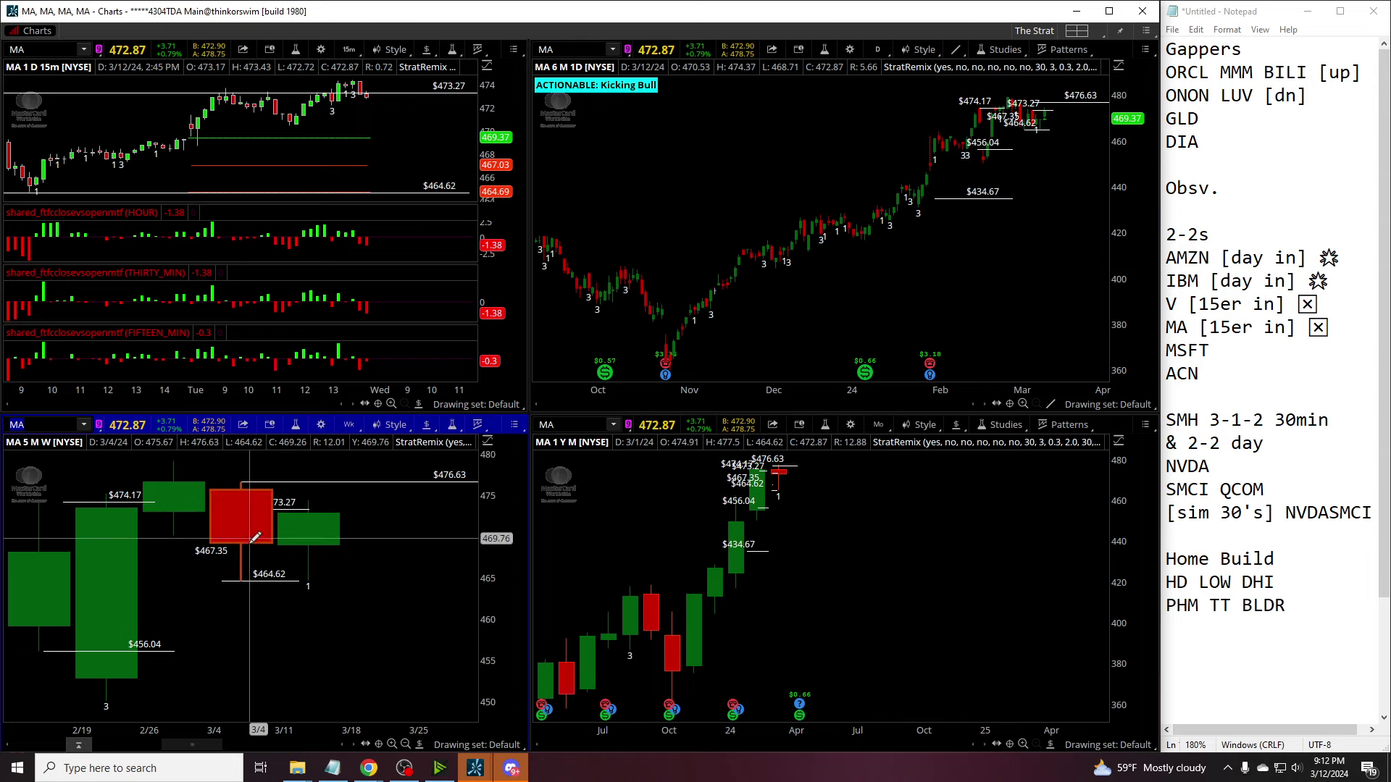
drag(1014, 197, 1079, 194)
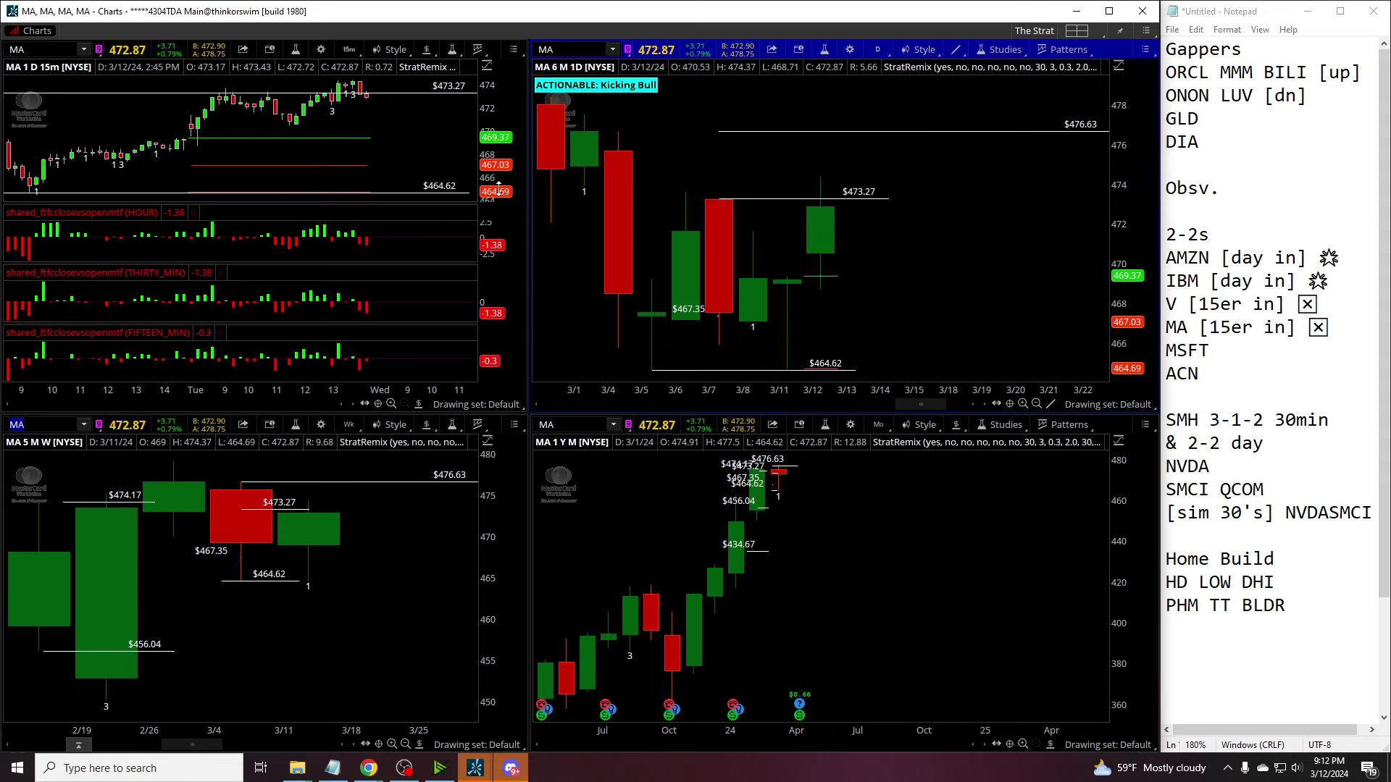
Step: Draw a nearly flat trendline across MA's March 12 highs and a descending trendline along its lows on the 15-minute chart
drag(174, 156, 271, 145)
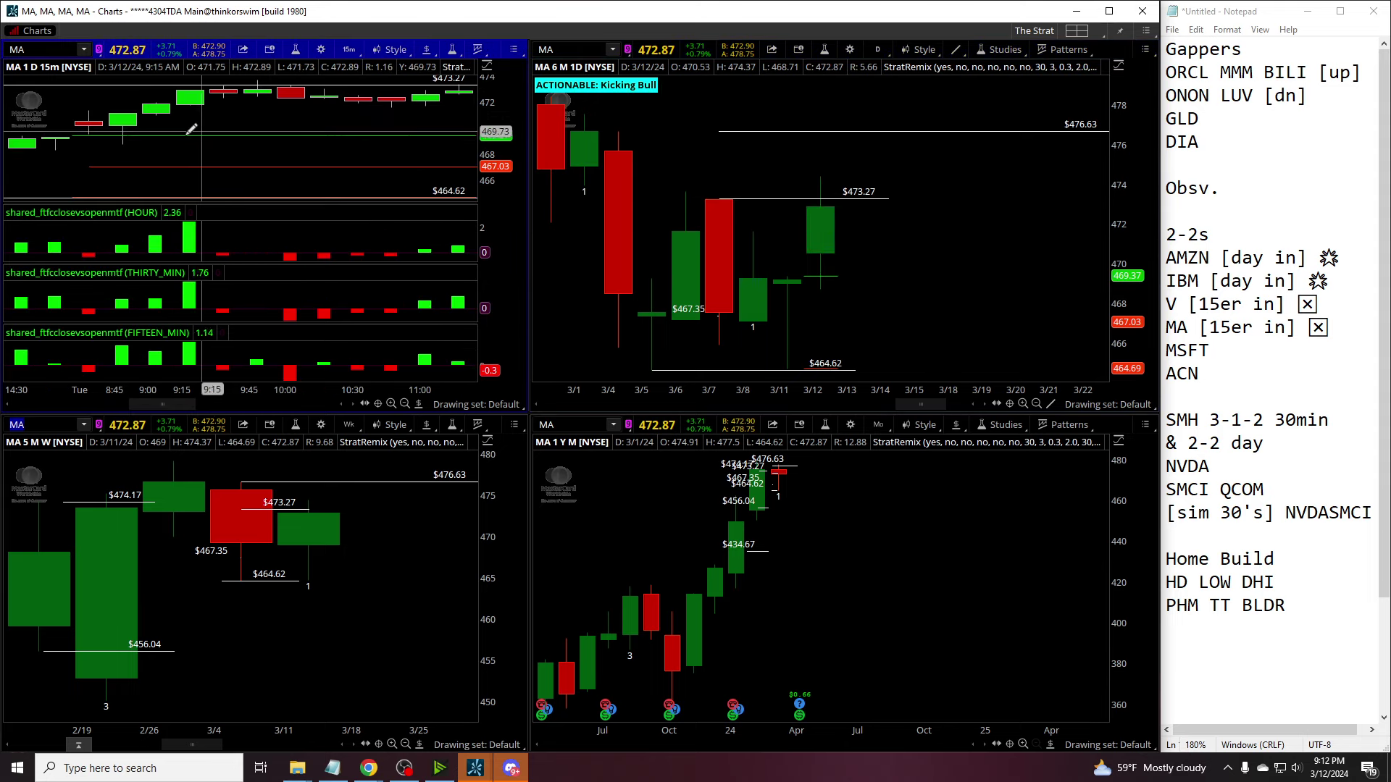
click(257, 79)
drag(515, 99, 514, 139)
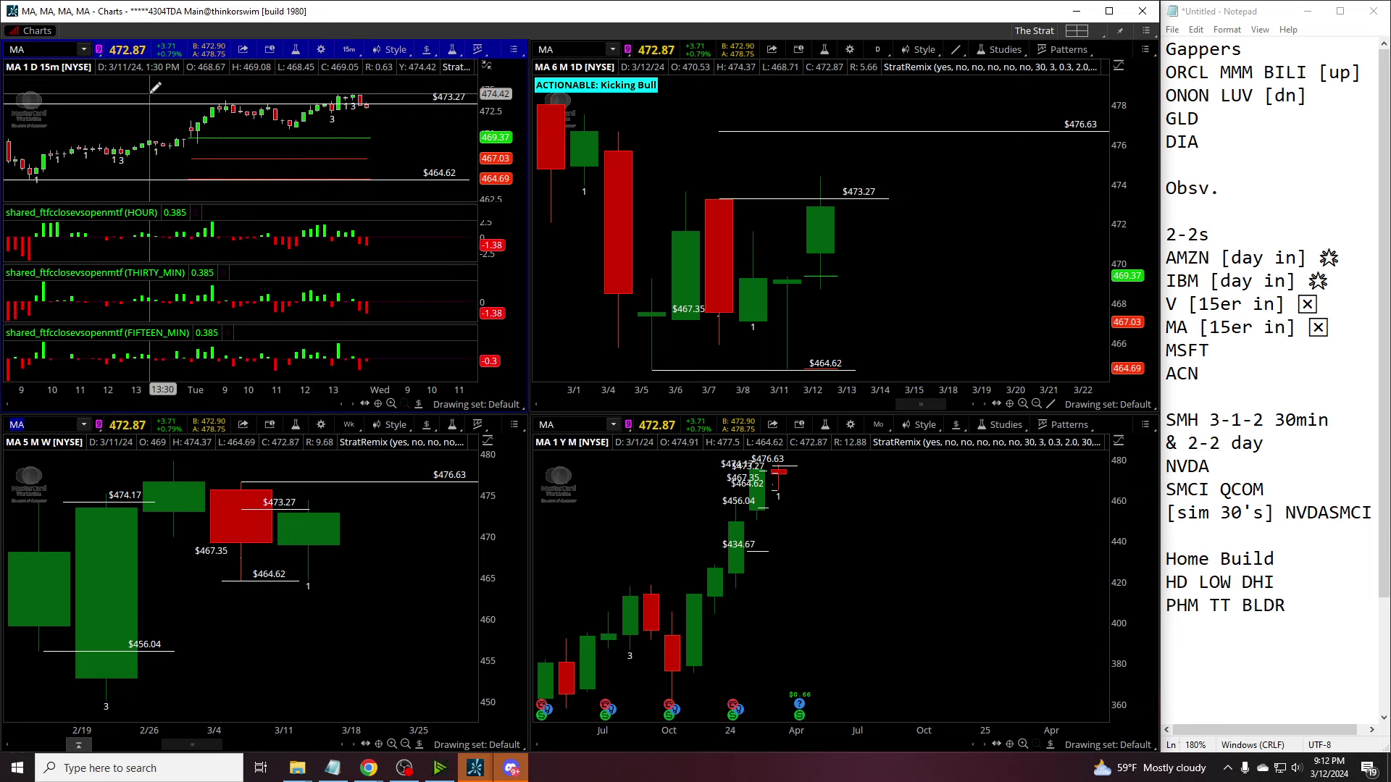
drag(150, 93, 355, 138)
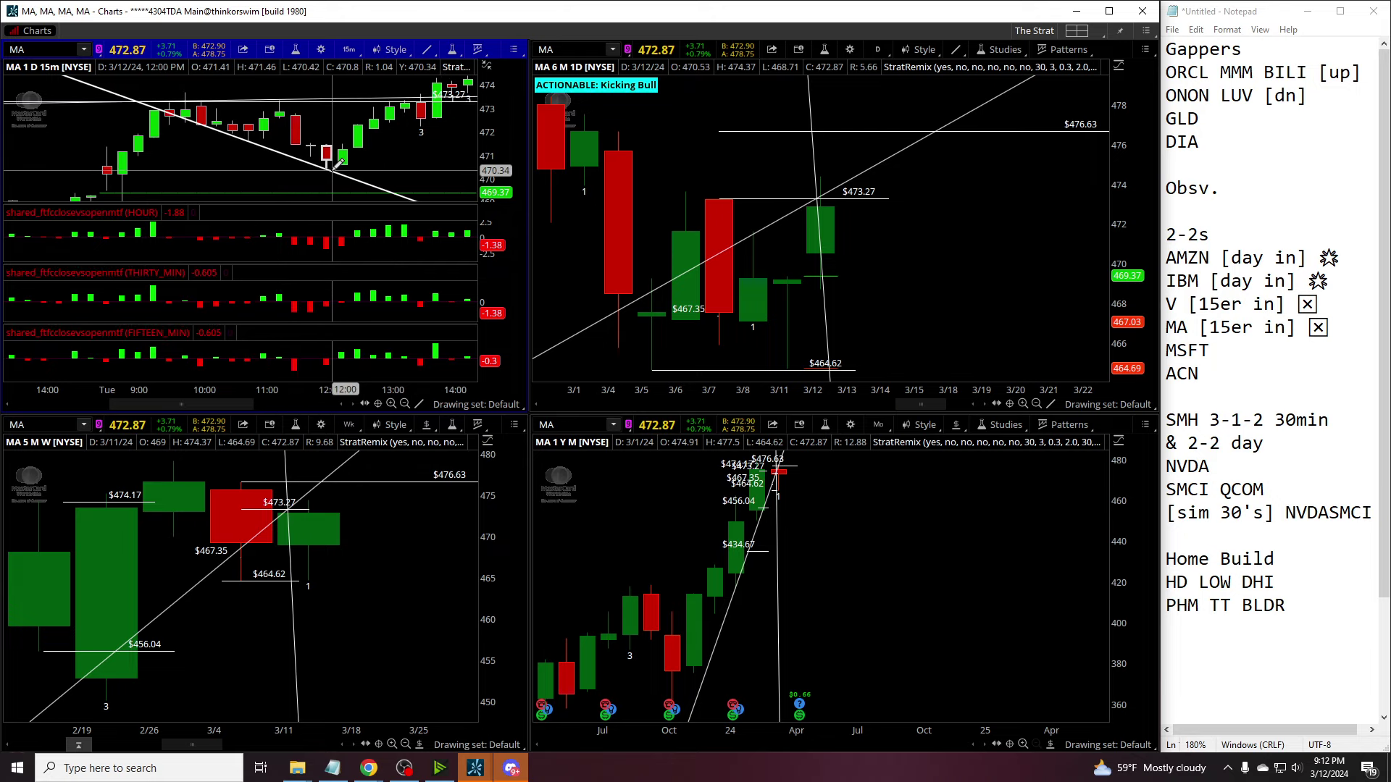
scroll(355, 152, down, 5)
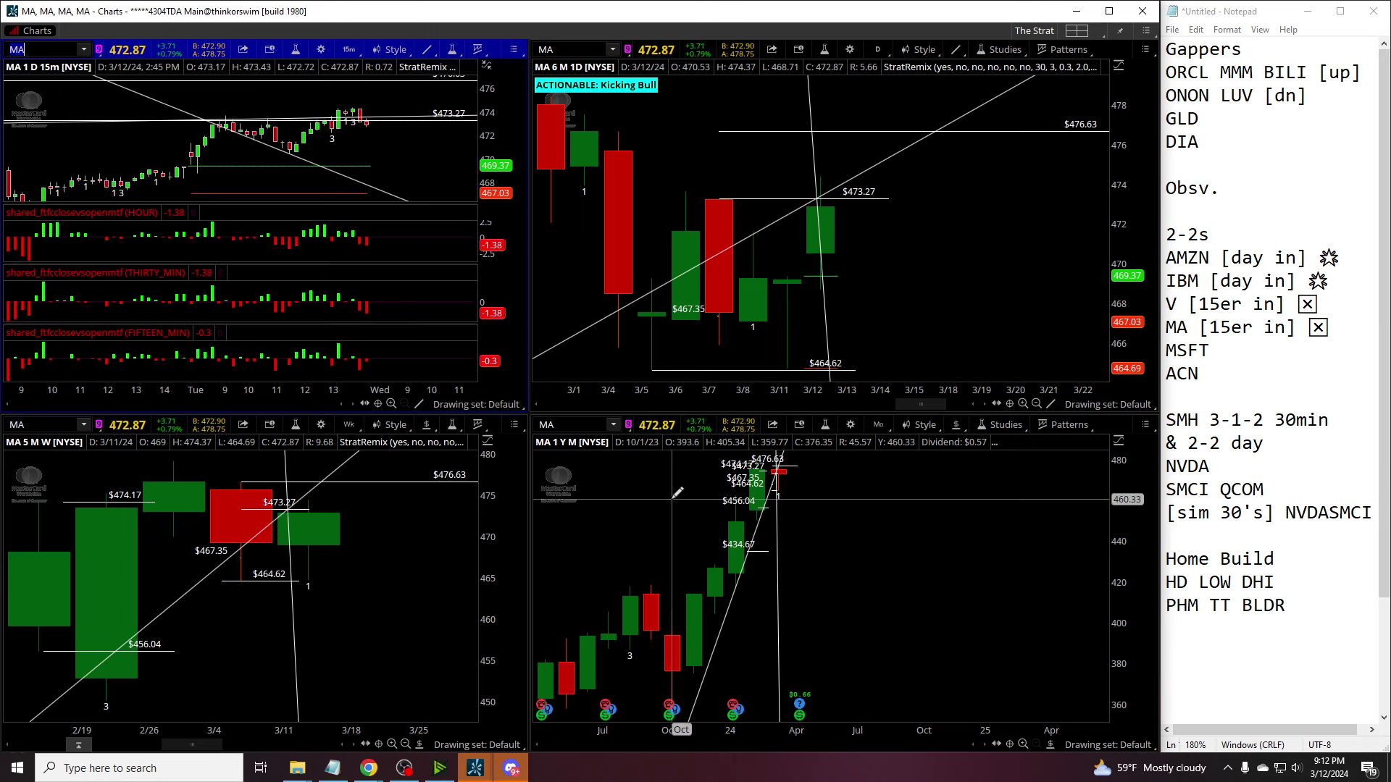
Step: Load XLF in the linked charts and examine its March daily candles
text(XLF)
key(Return)
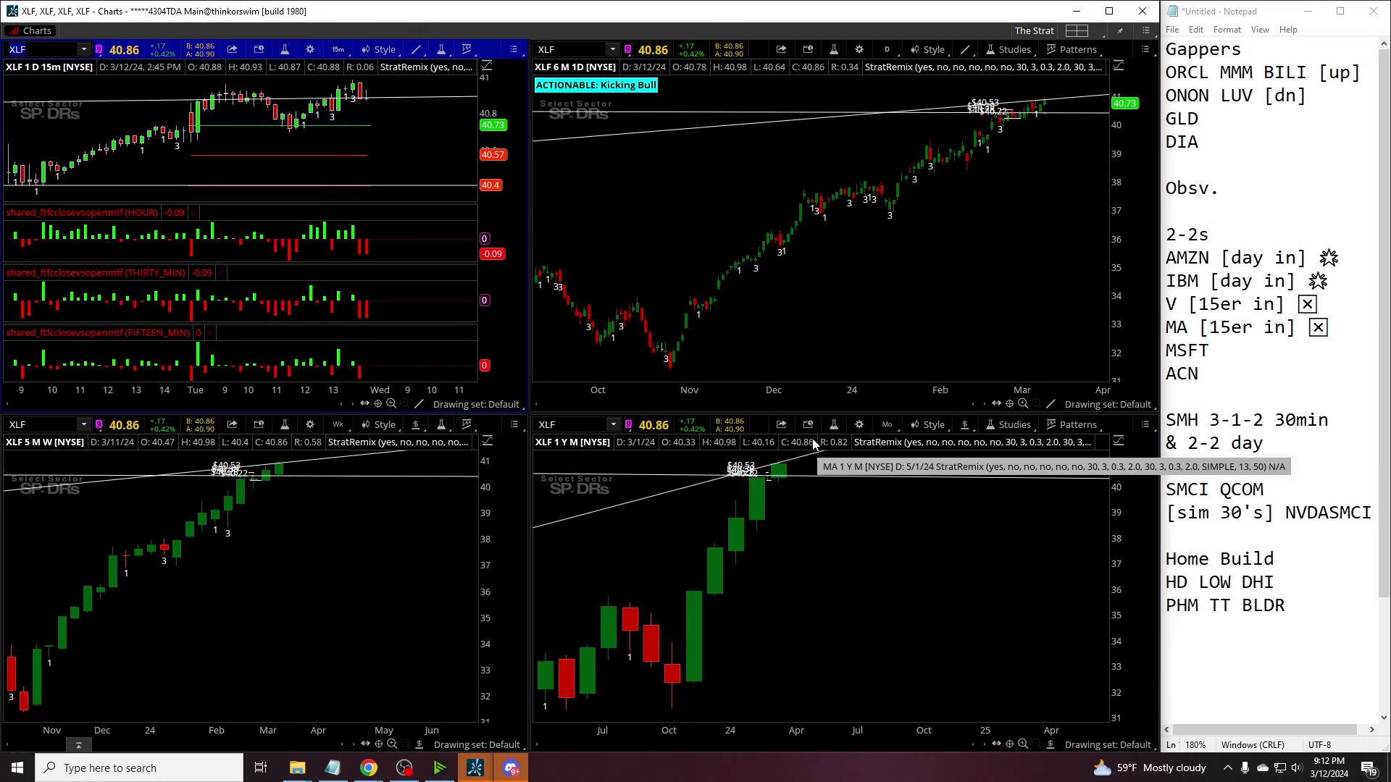
scroll(983, 181, up, 5)
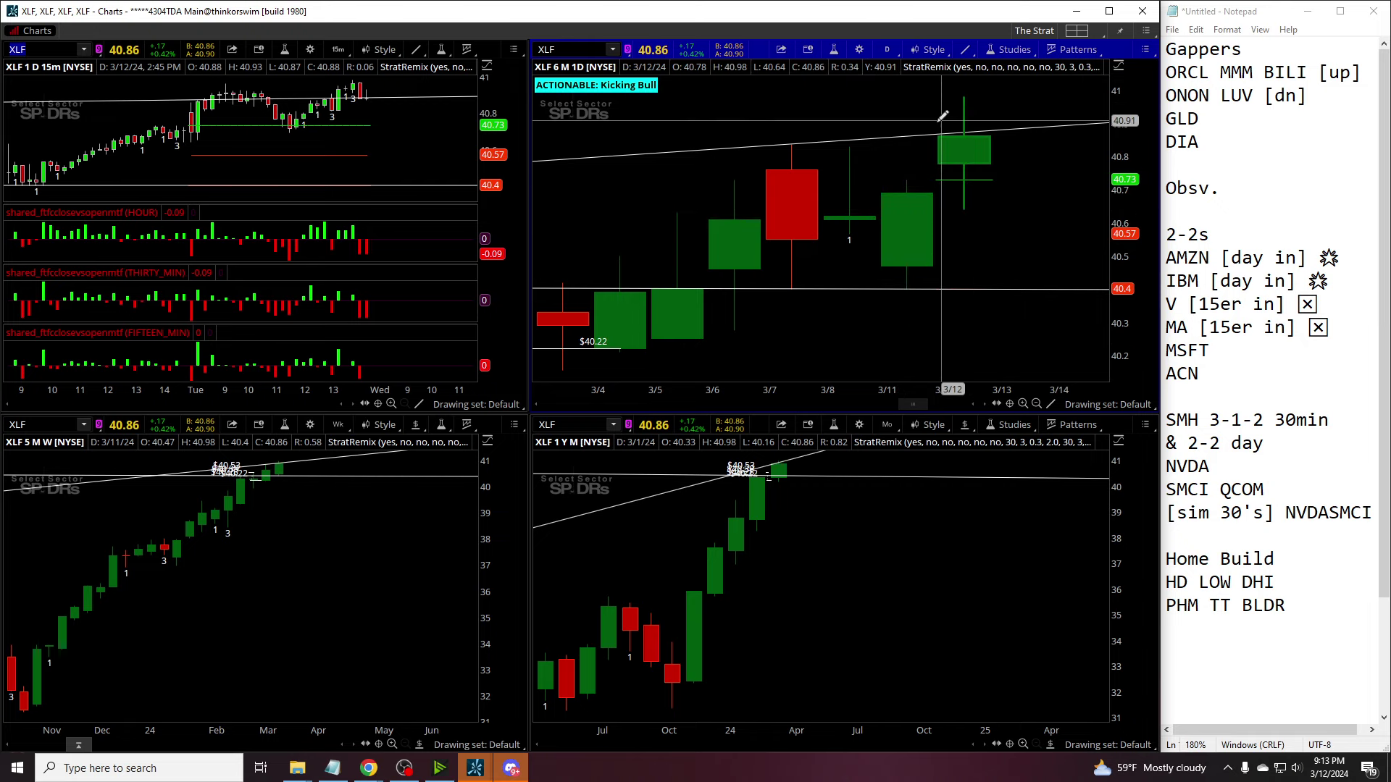
Step: Load WFC in the linked charts and examine its recent daily candles
text(WFC)
key(Return)
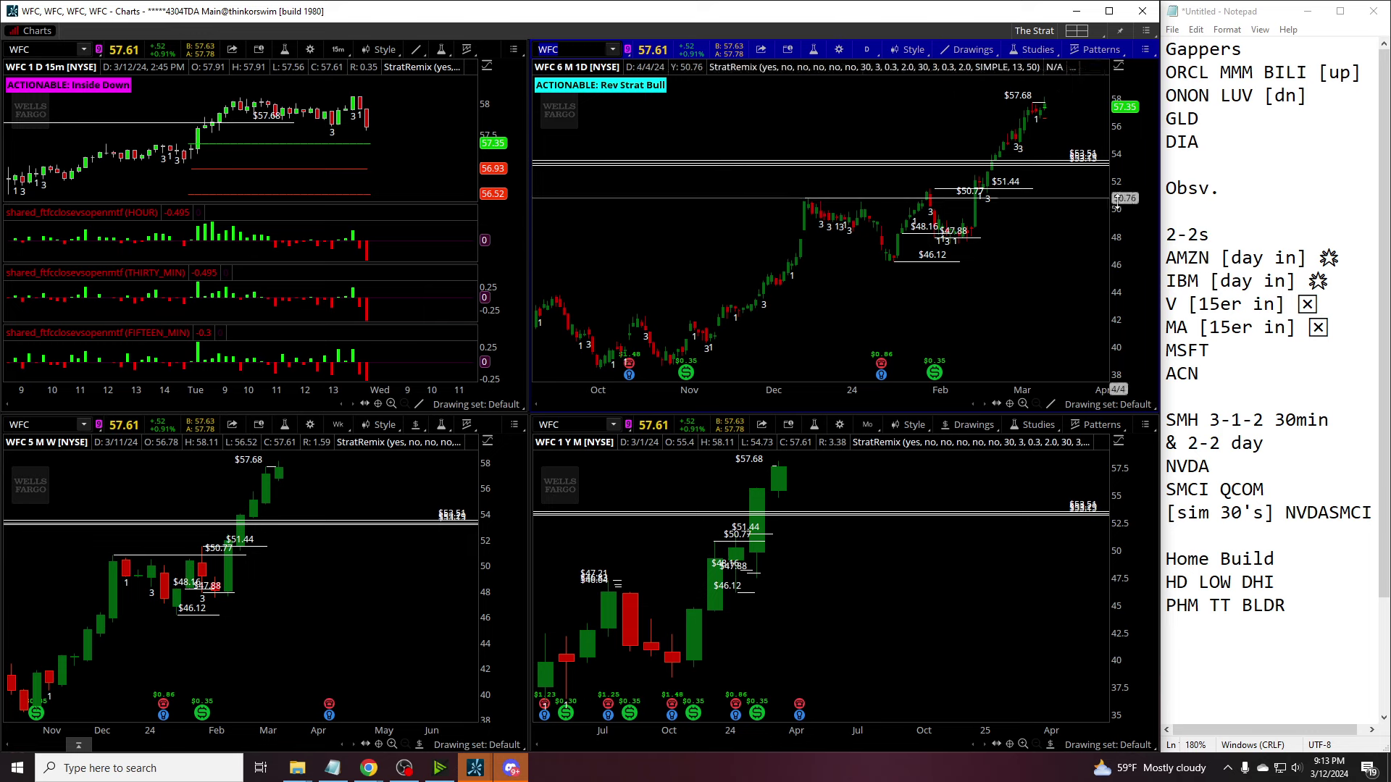
drag(1069, 137, 991, 145)
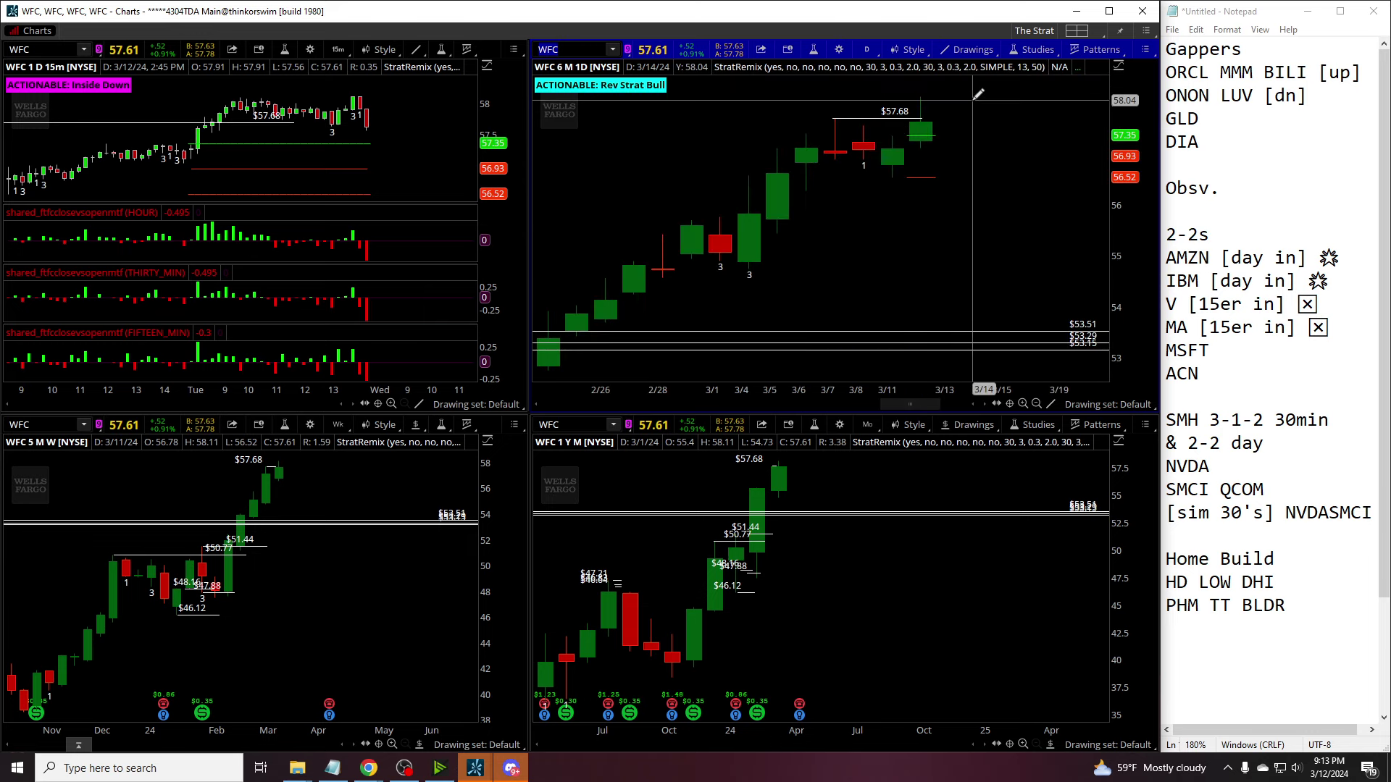
Step: Load BAC in the linked charts and examine its March daily candles
text(BAC)
key(Return)
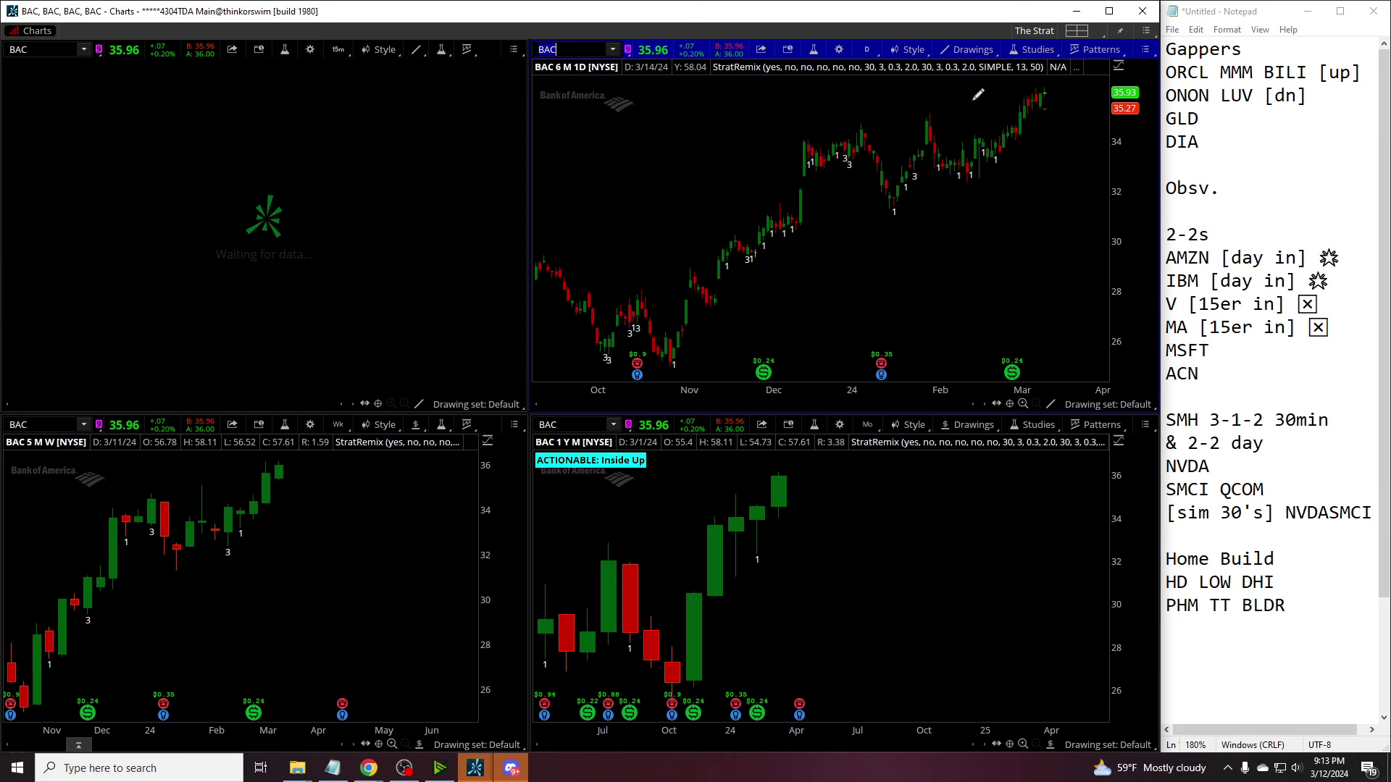
drag(1010, 88, 1071, 107)
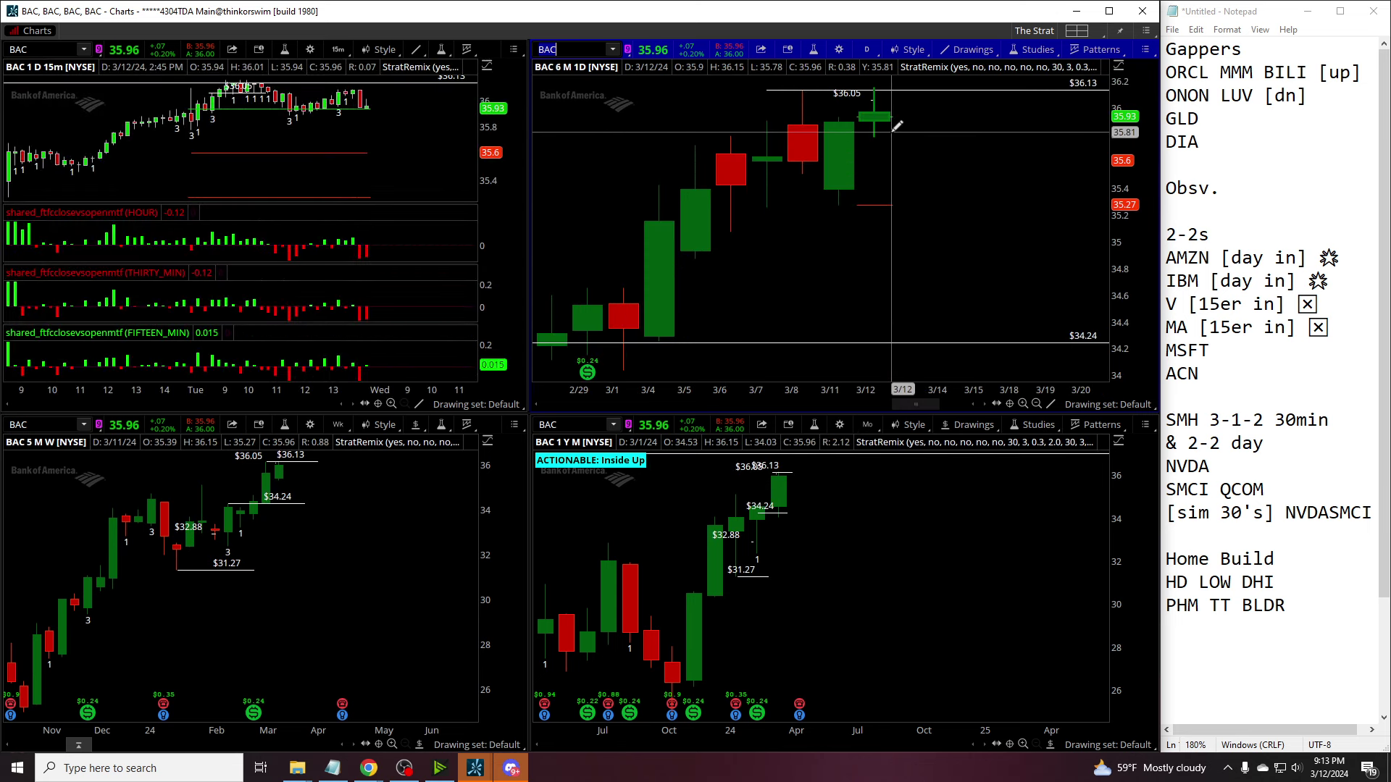
key(super)
text(cmd)
key(Return)
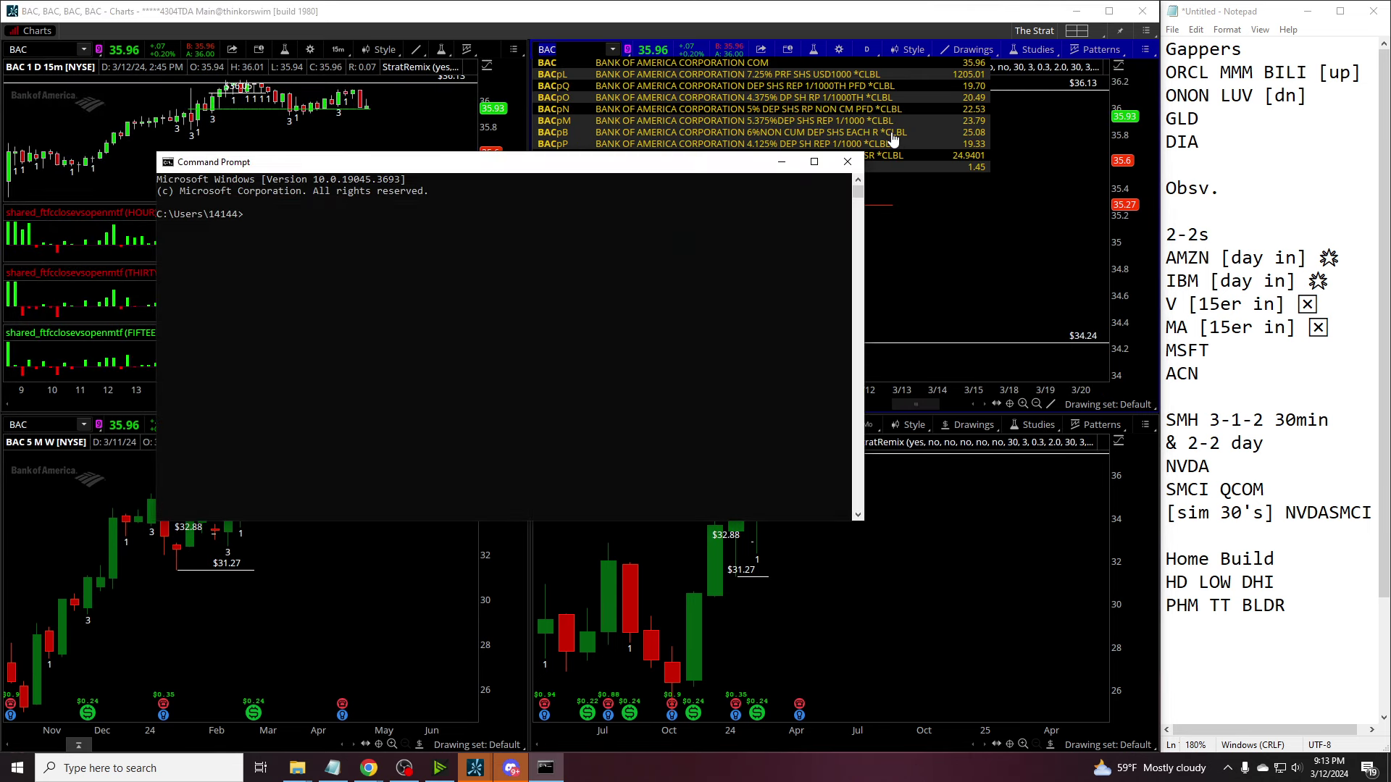
click(648, 121)
text(C)
key(Return)
Step: Load C and JPM one after the other in the linked charts and examine their March daily candles
text(C)
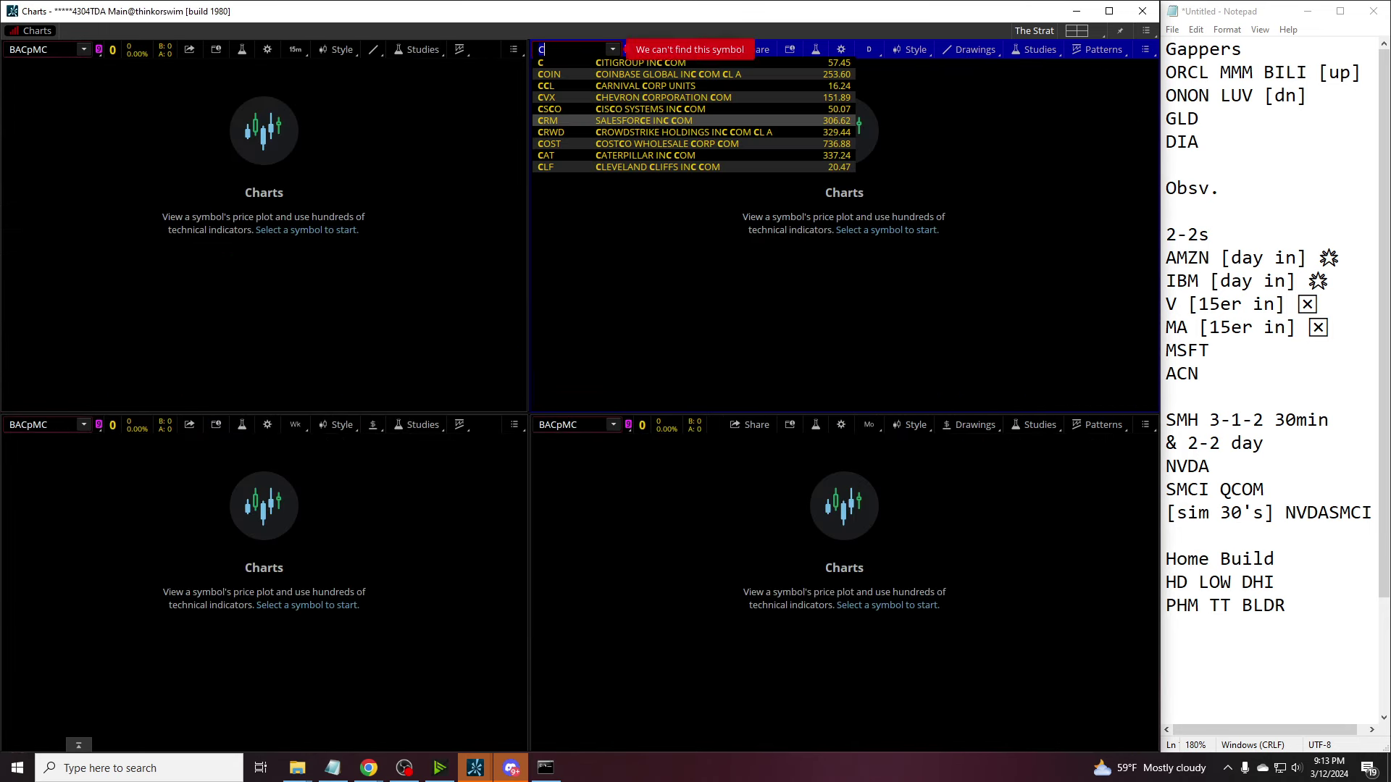
key(Return)
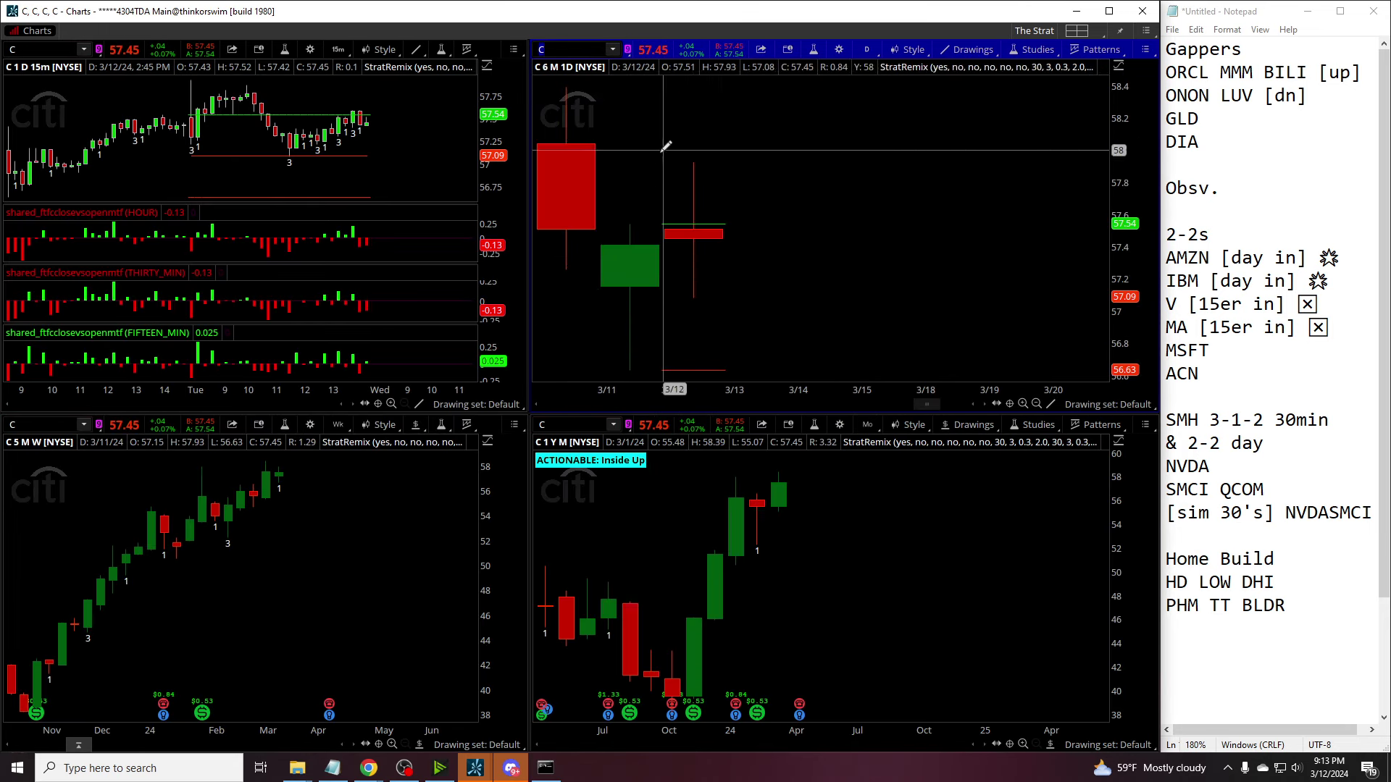
key(Return)
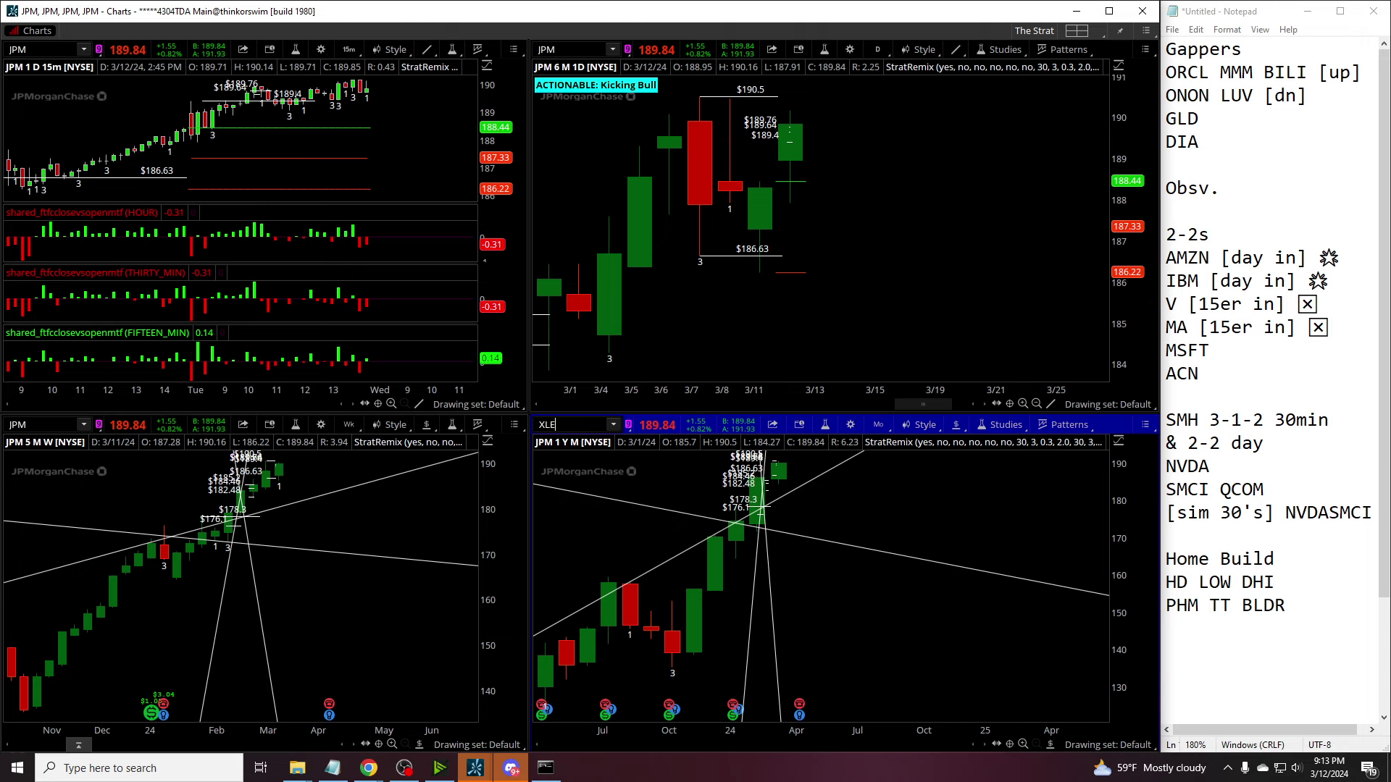
Step: Load XLE in the linked charts, widen the daily view back to November, and clear its drawing set
key(Return)
drag(686, 228, 1092, 202)
right_click(808, 128)
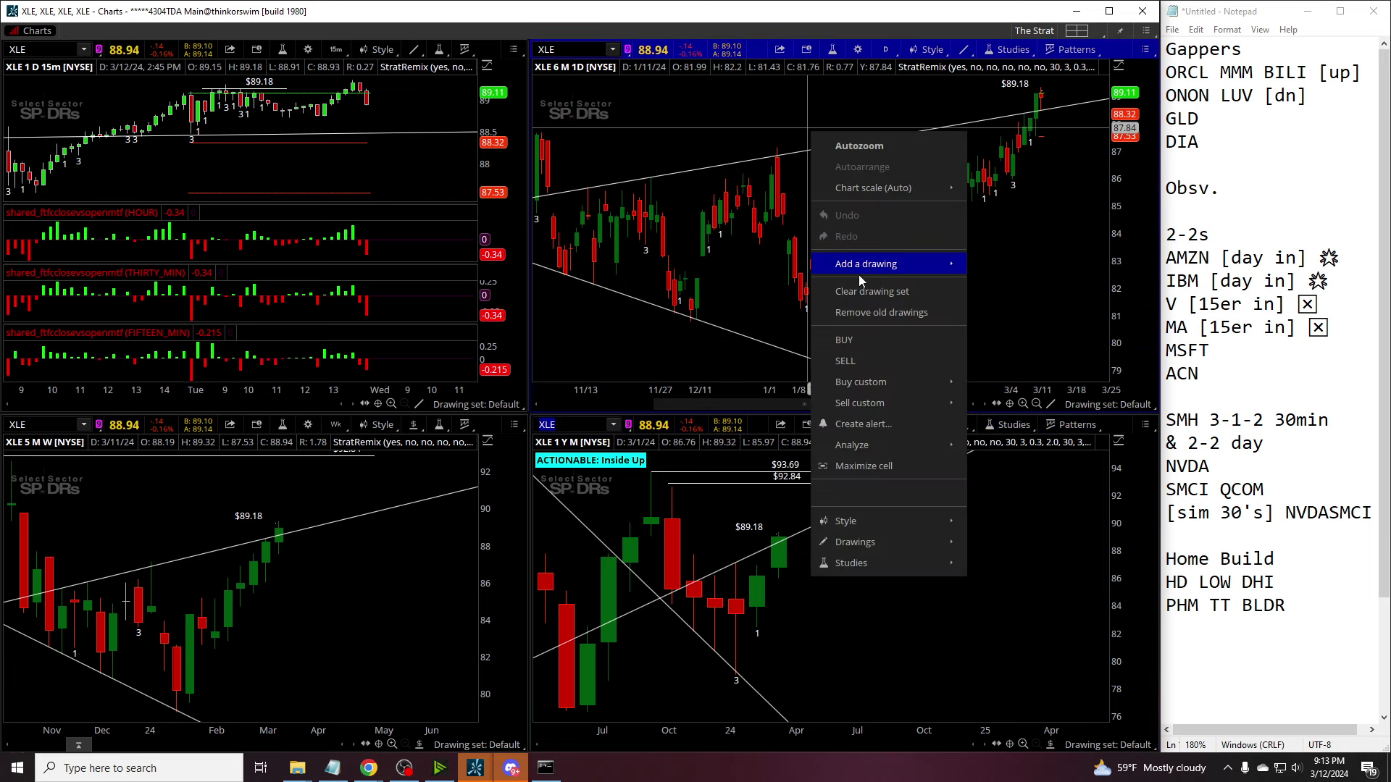
click(859, 276)
click(635, 32)
middle_click(670, 150)
click(676, 176)
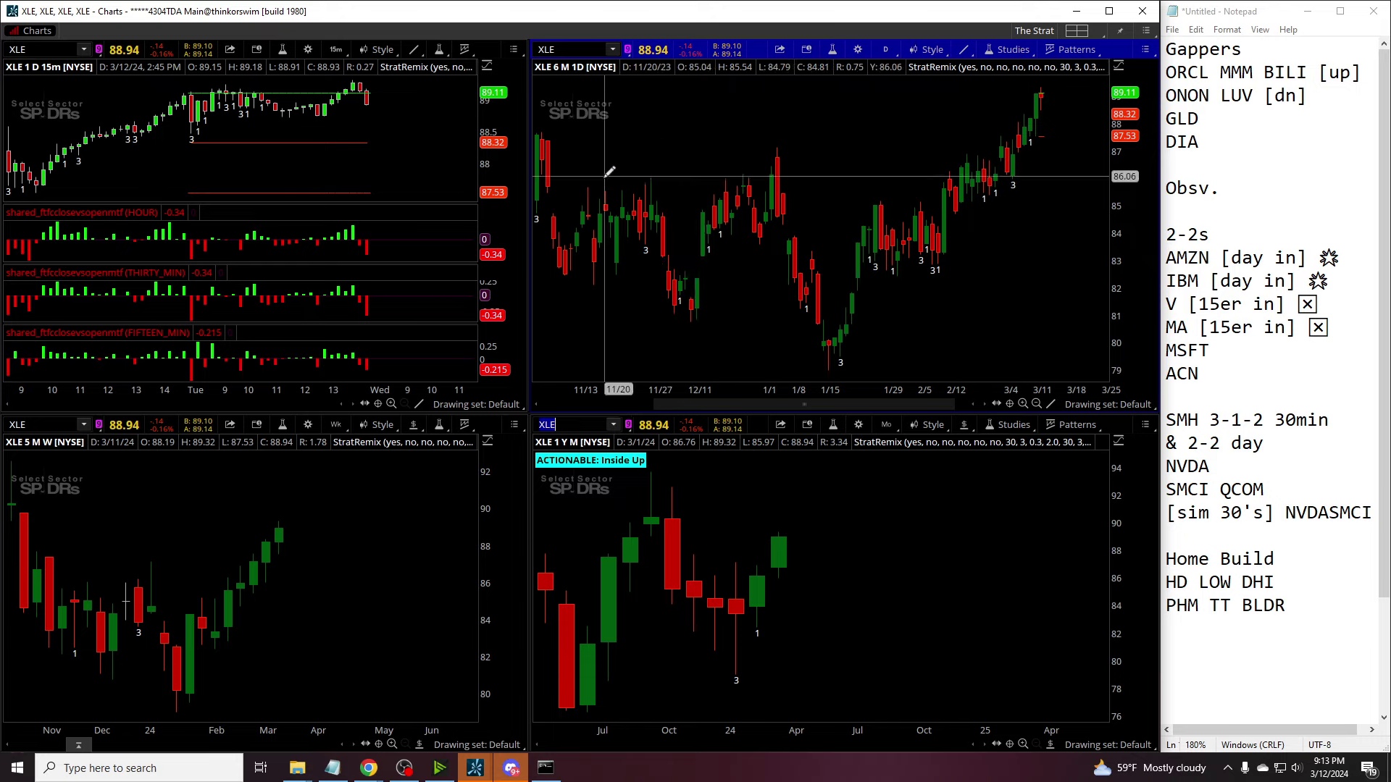
Step: Draw a rising trendline across XLE's November and January daily highs and a falling trendline along its November and December lows
click(588, 187)
click(786, 138)
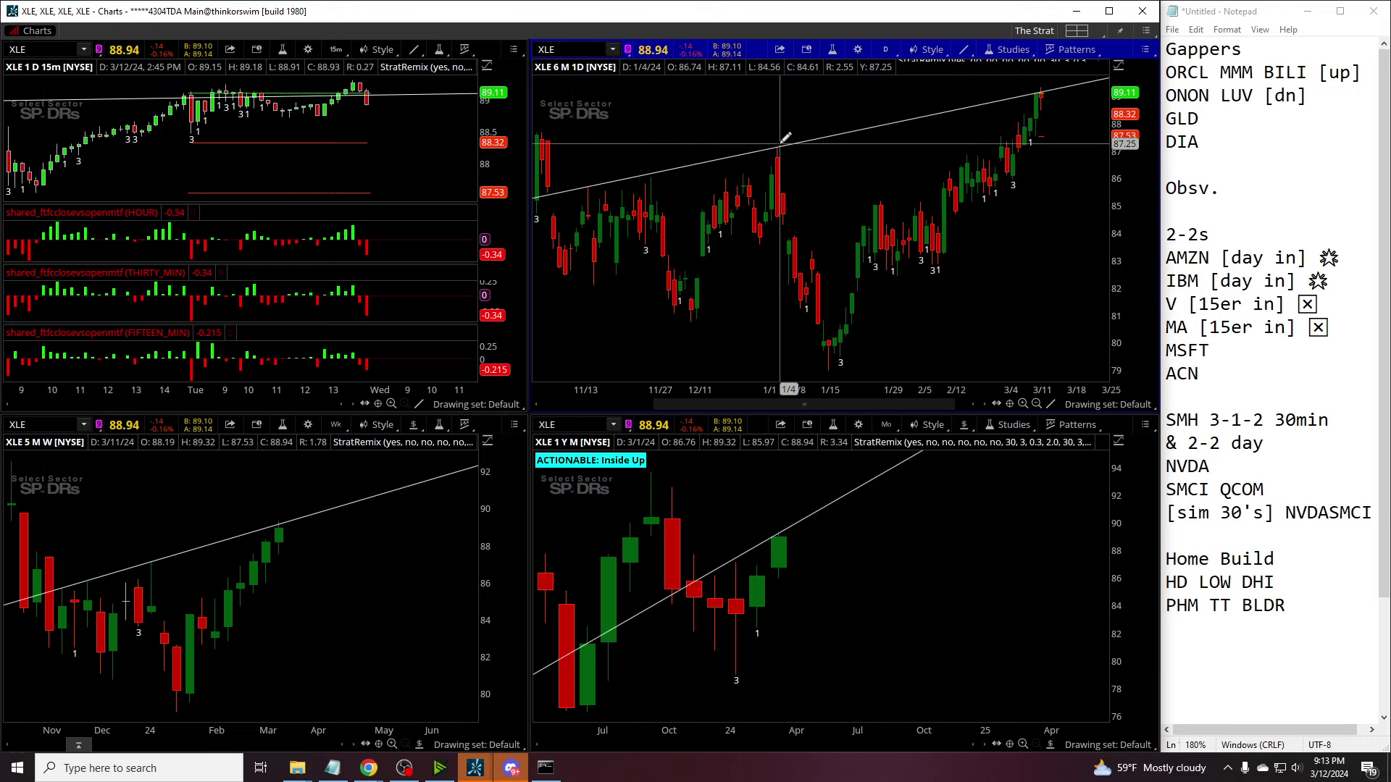
click(562, 267)
click(690, 317)
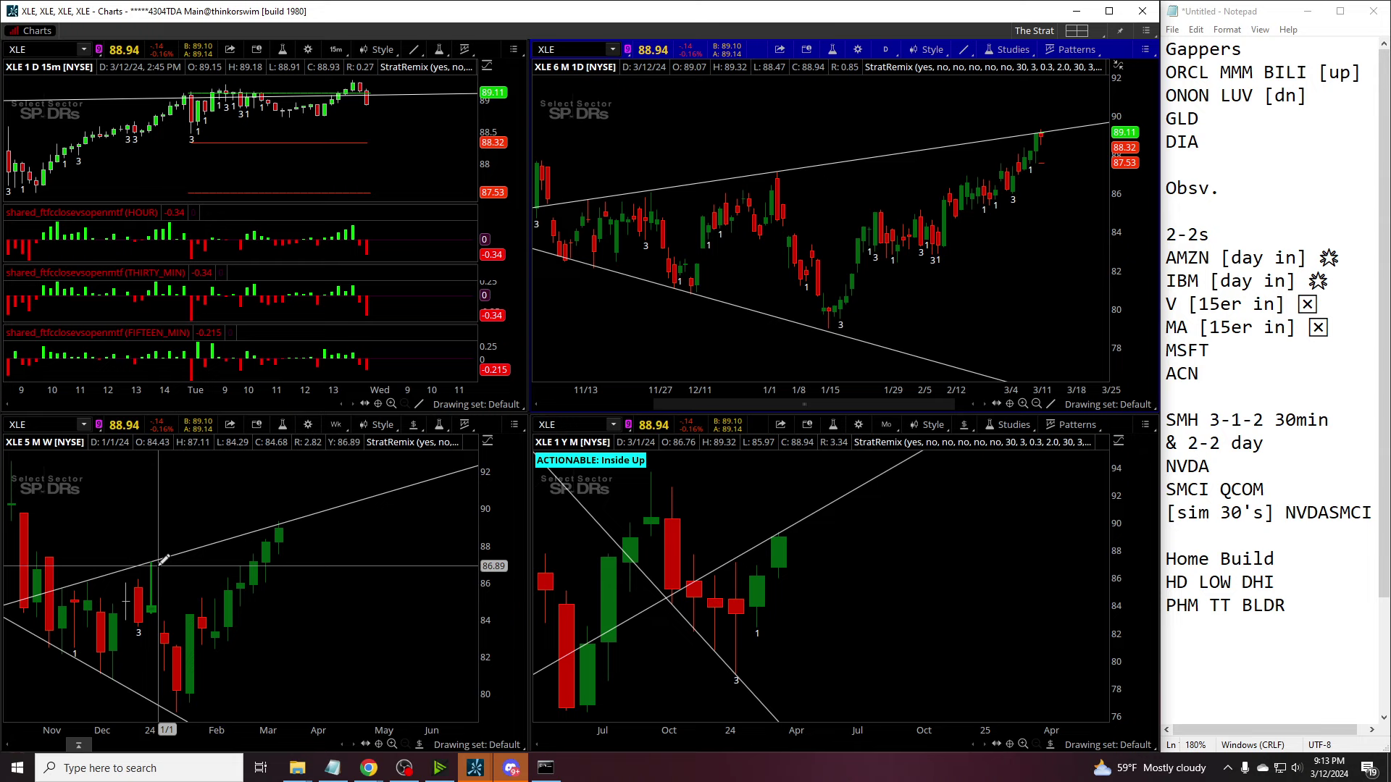
drag(898, 635, 677, 616)
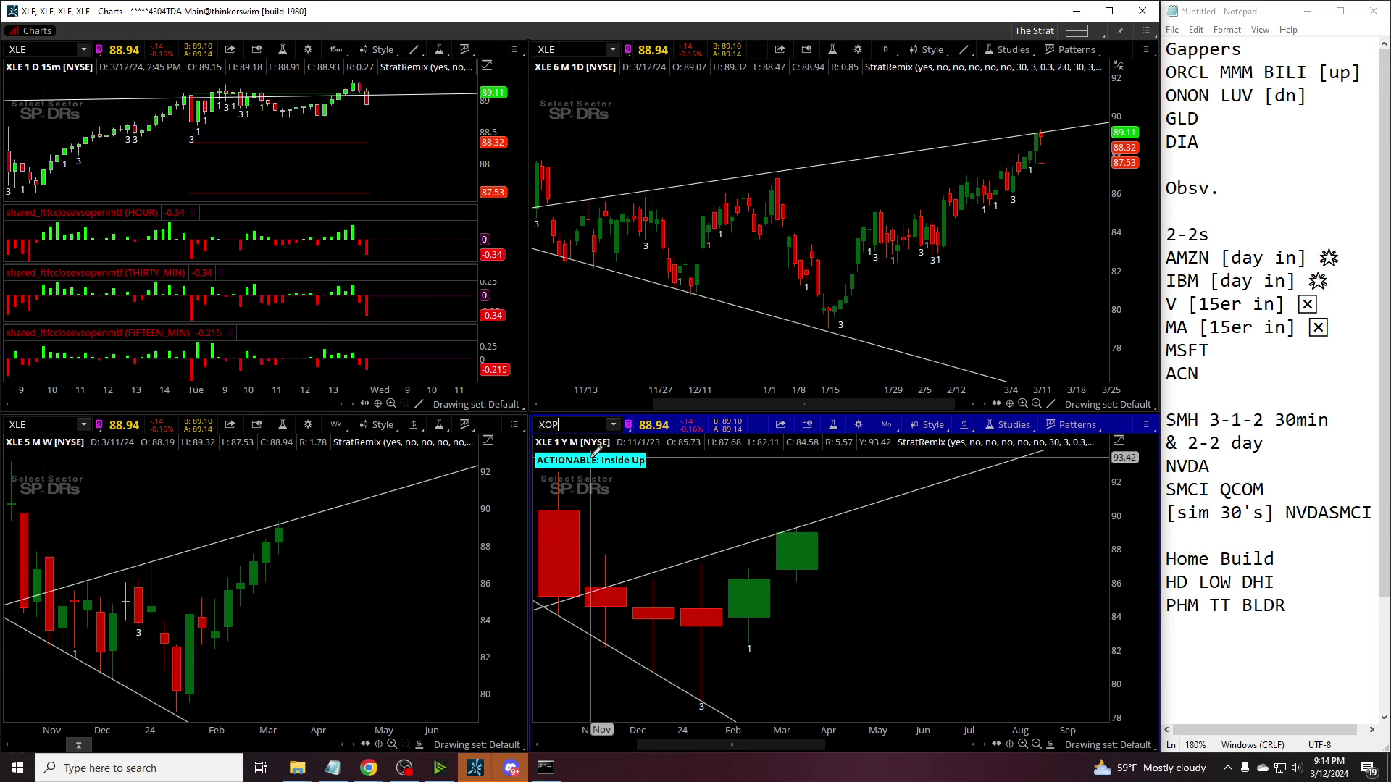
Step: Load XOP and OIH one after the other in the linked charts and examine their existing trendlines and price levels
key(Return)
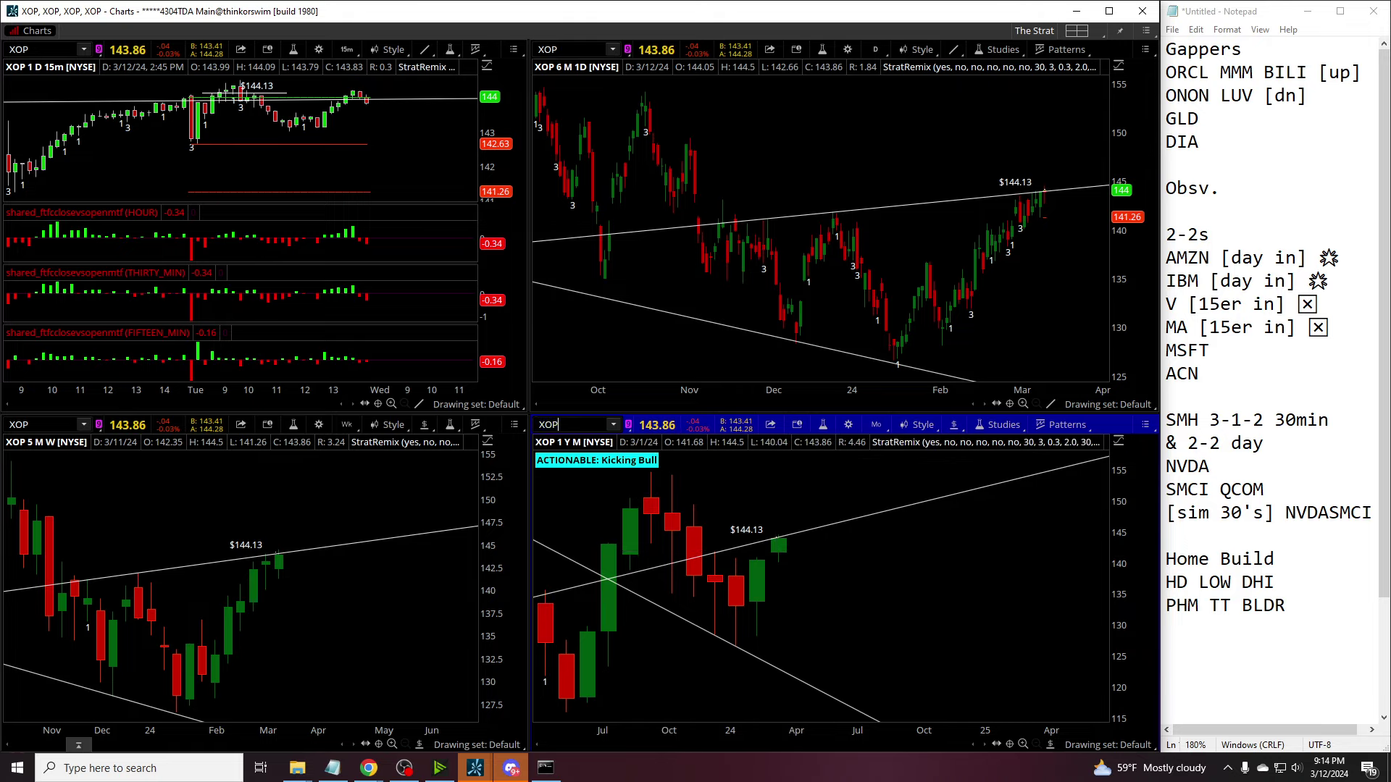
key(Return)
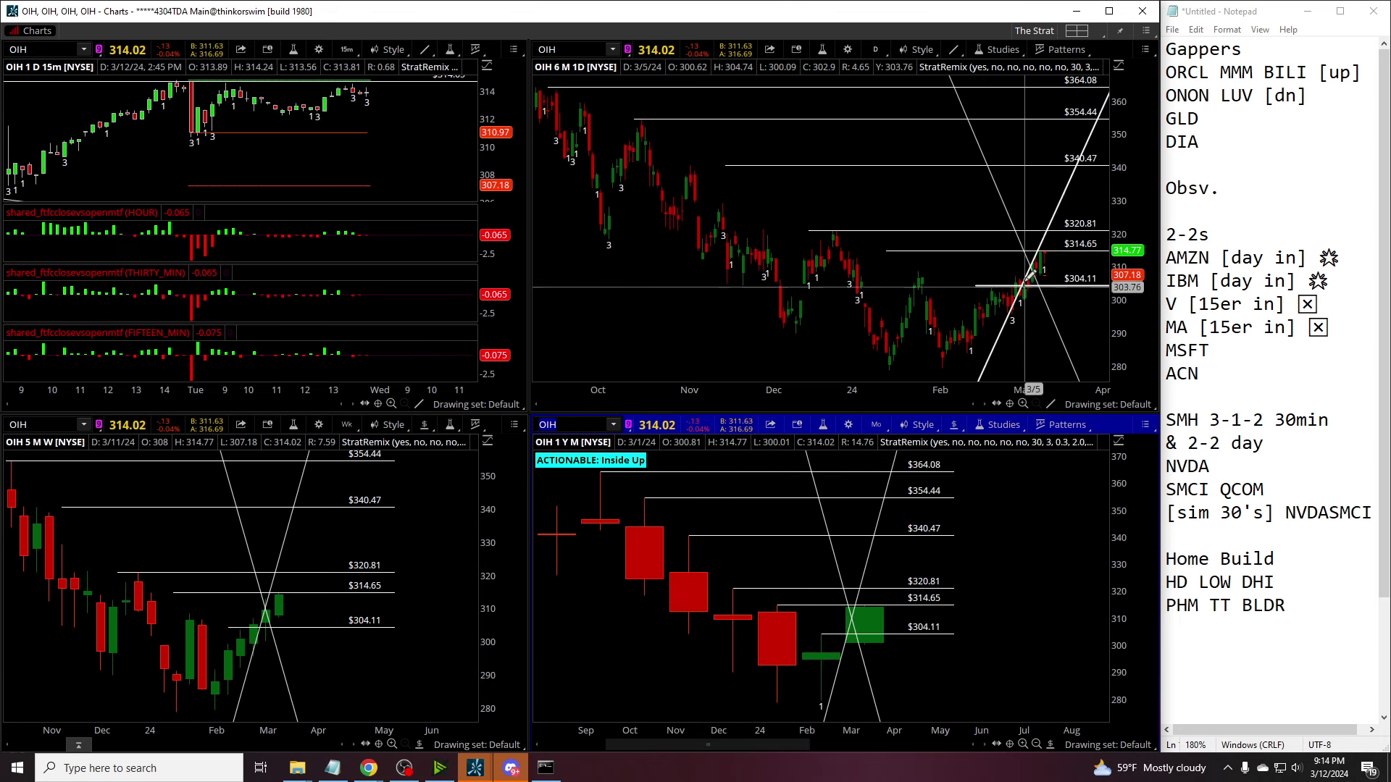
Step: Examine OIH's early-March daily candles and load SLB in the linked charts
drag(1007, 289, 1076, 262)
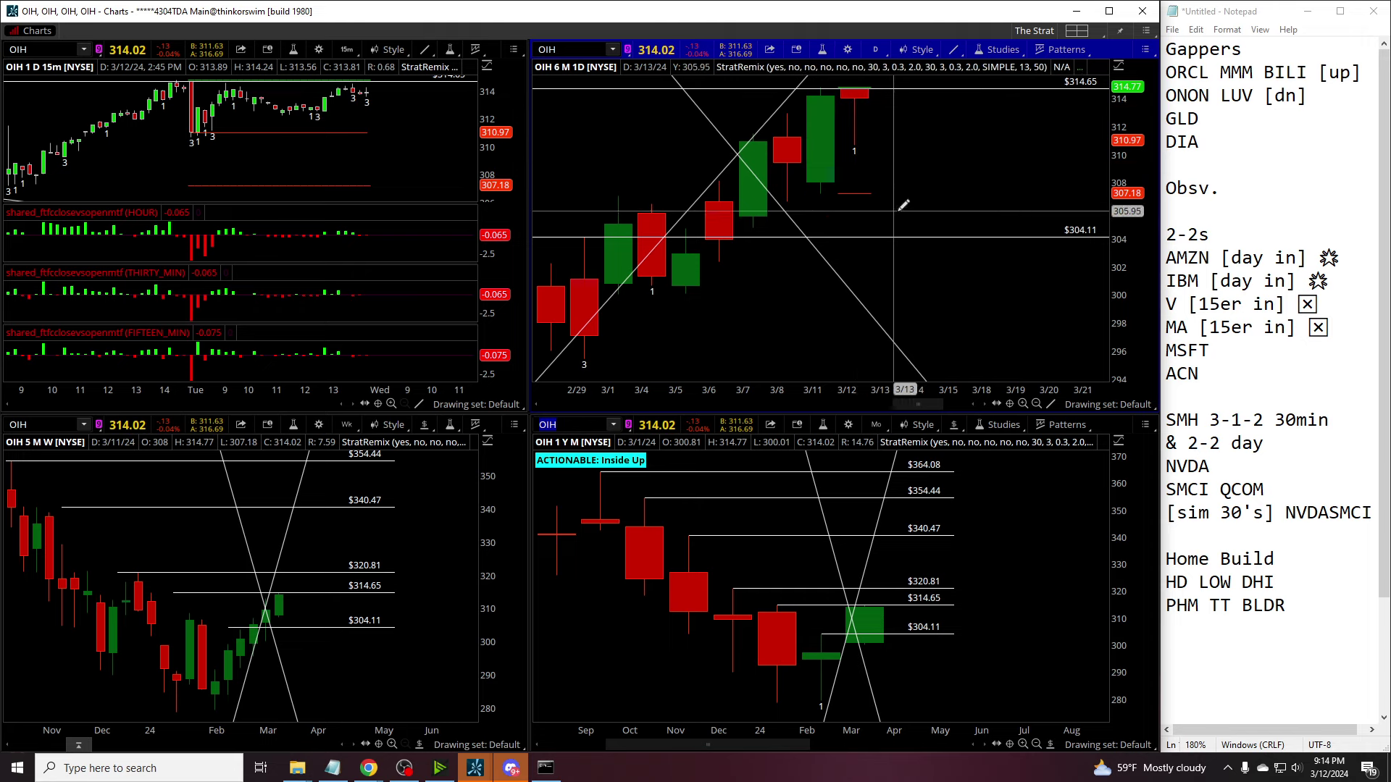
click(586, 424)
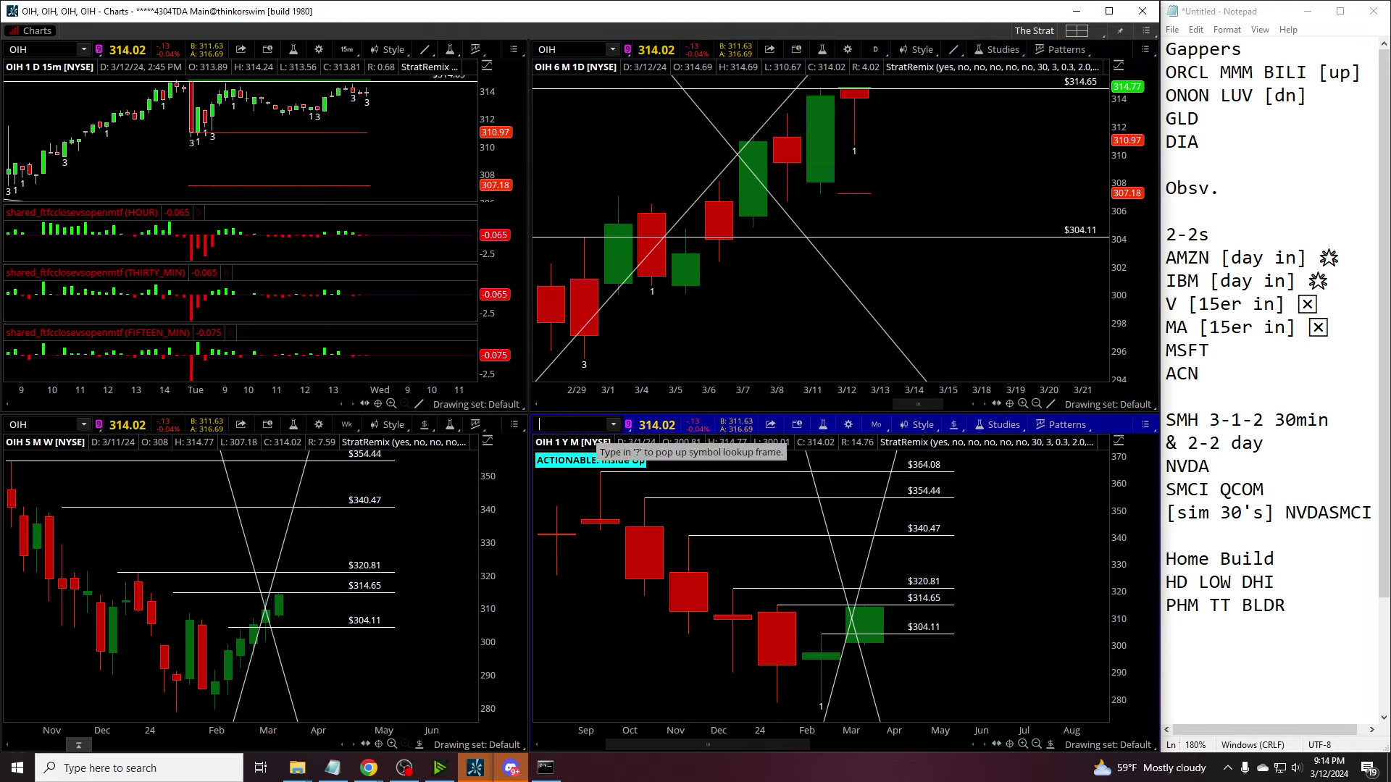
key(Return)
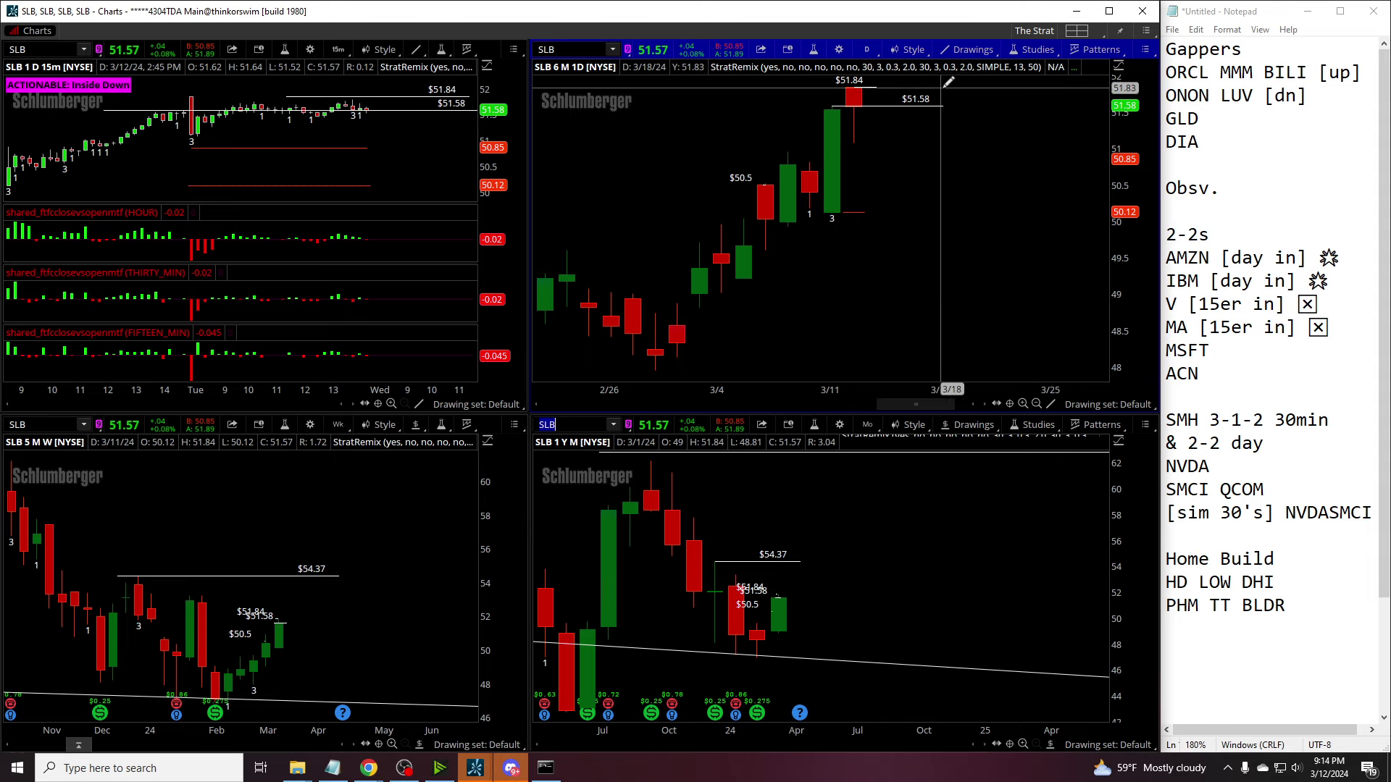
Step: Load HAL in the linked charts and examine its price levels across the timeframes
click(552, 425)
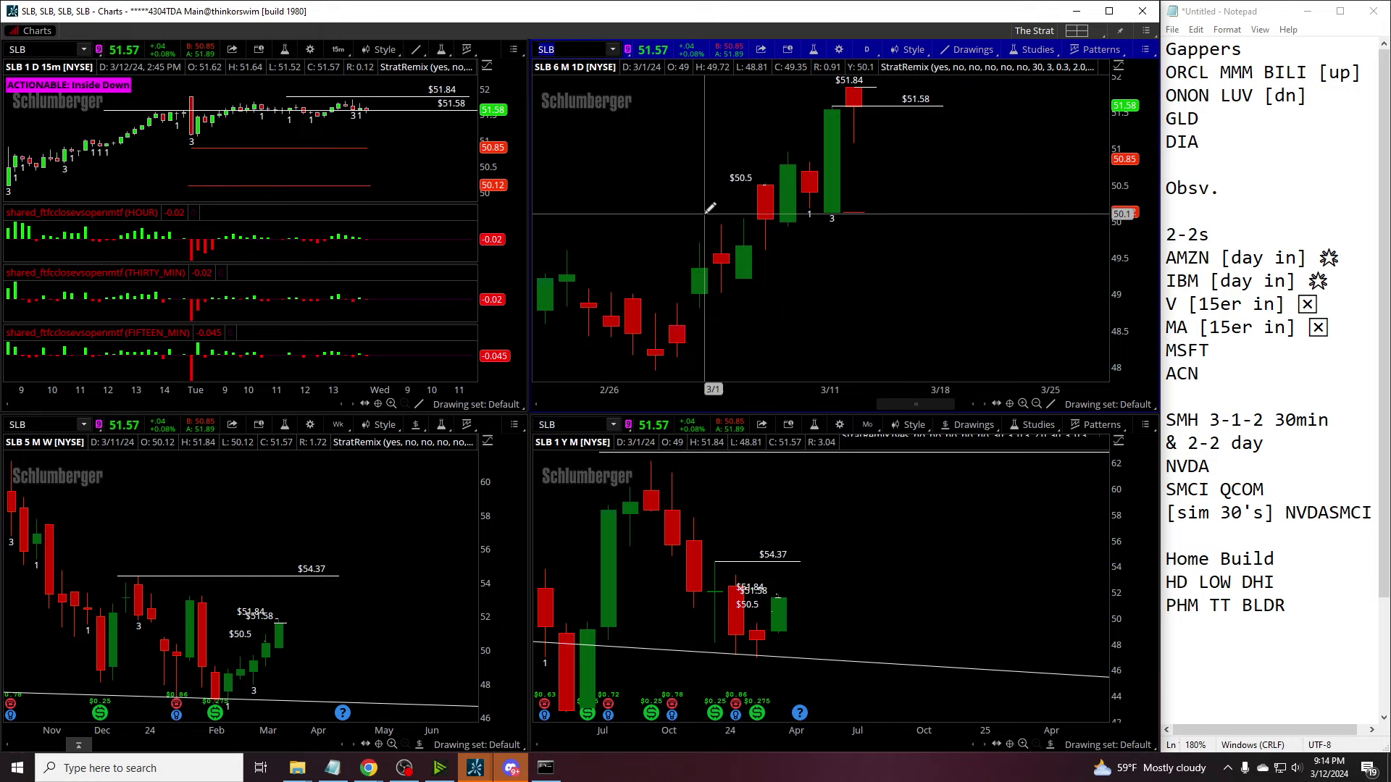
key(BackSpace)
key(BackSpace)
key(BackSpace)
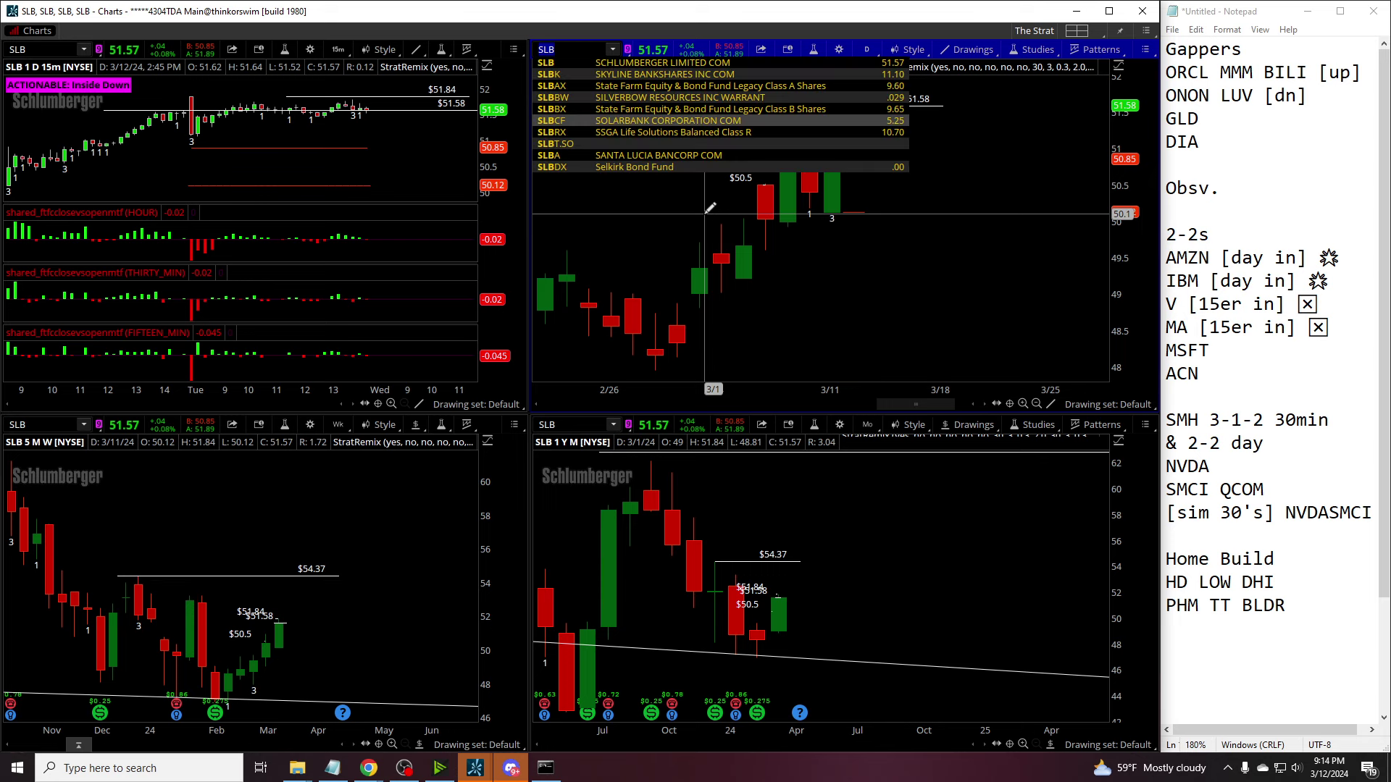
text(HAL)
key(Return)
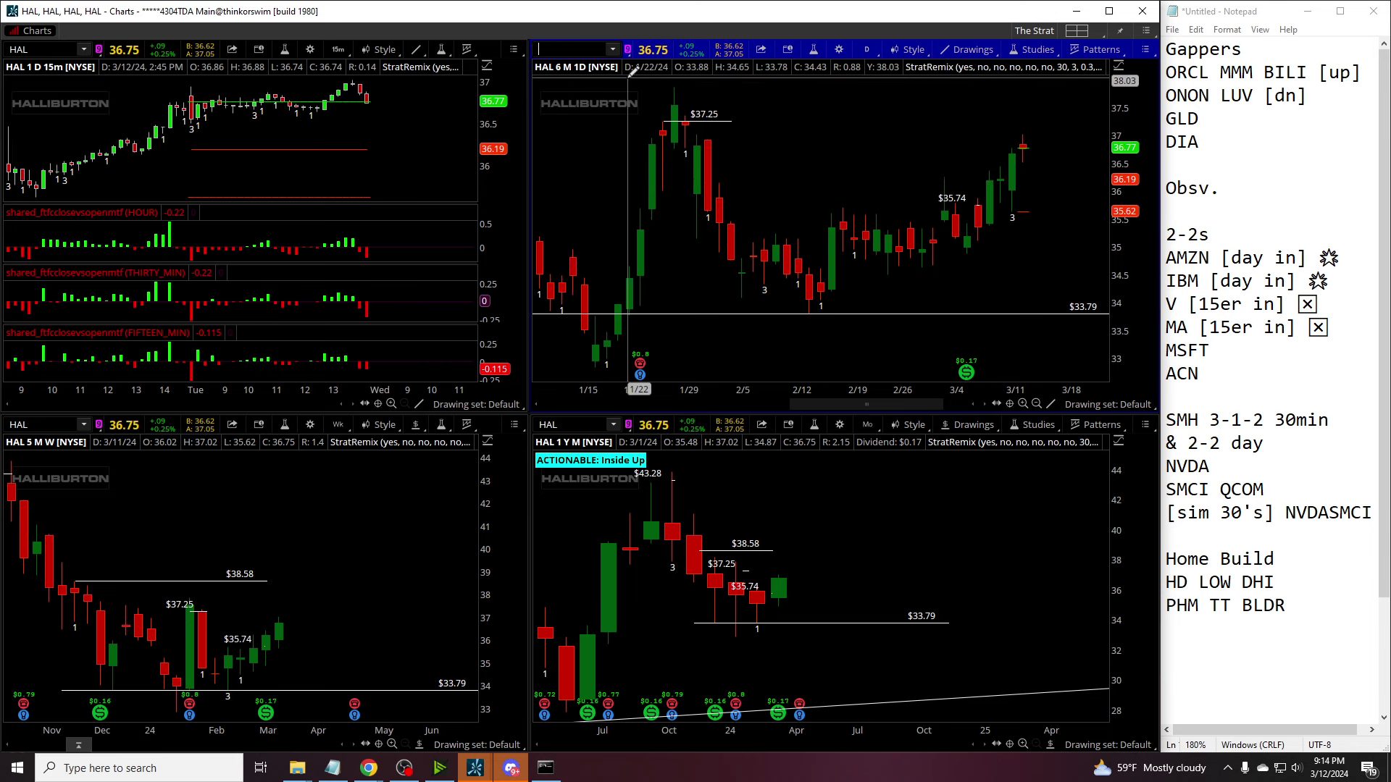
Step: Load OXY in the linked charts and mark a horizontal price level at $61.29 on the monthly chart
text(XY)
key(Return)
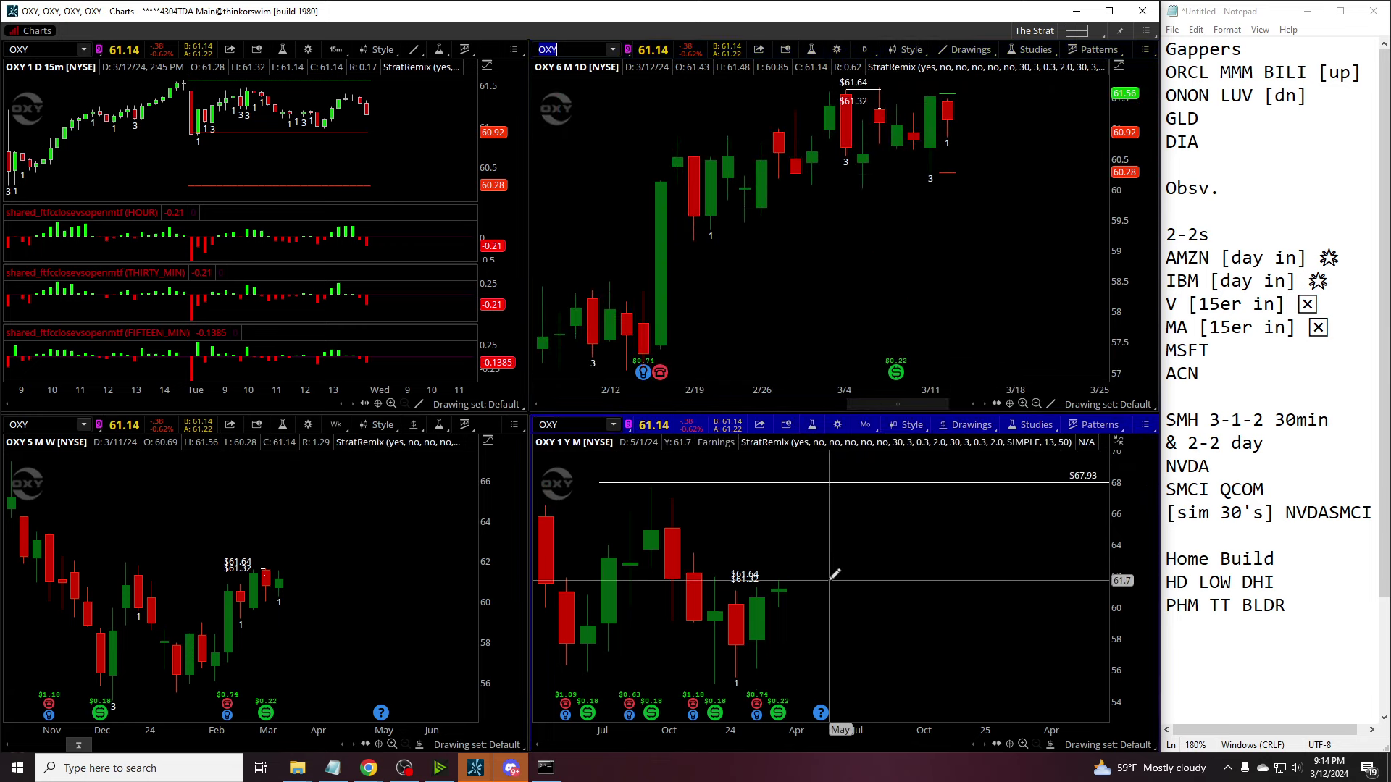
click(772, 580)
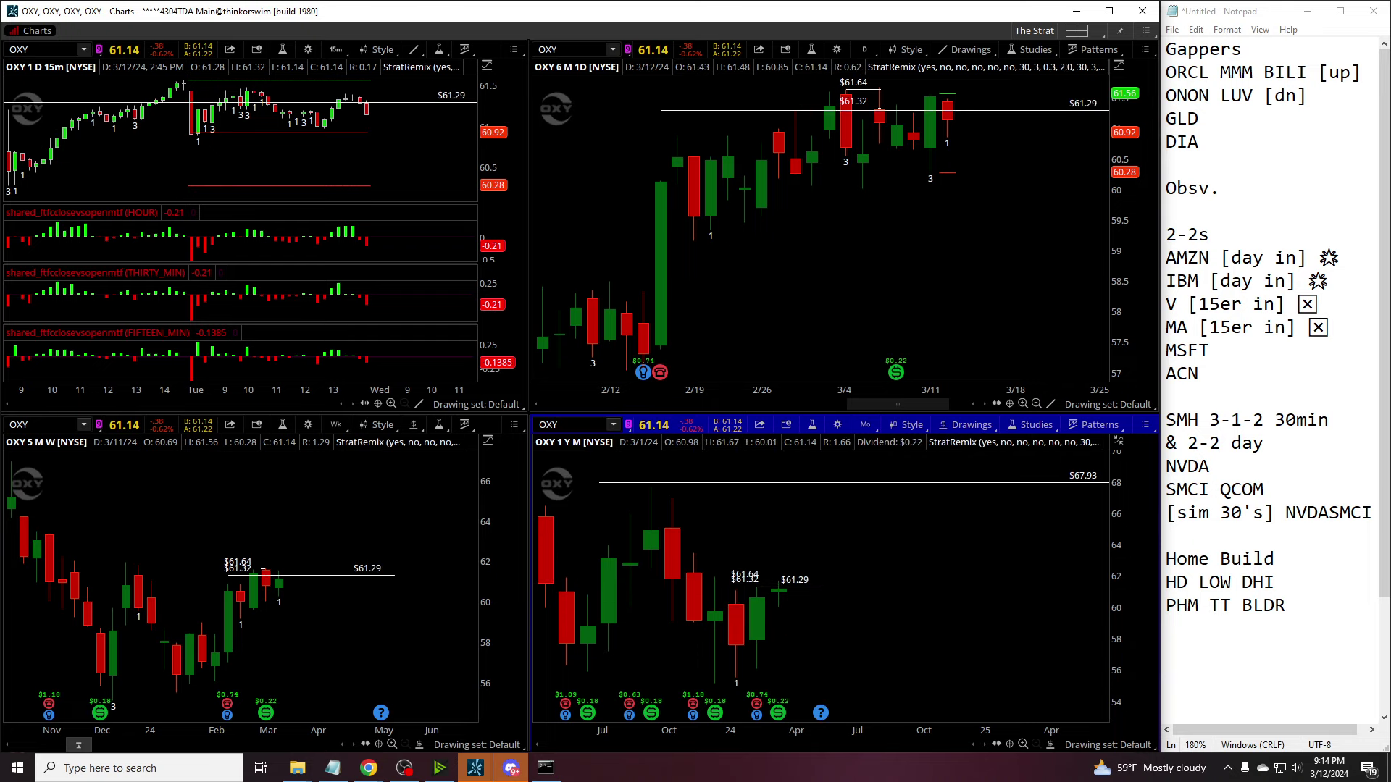
Step: Load XOM in the linked charts and mark a horizontal price level at $108.03 on the March 12 daily low
text(XOM)
key(Return)
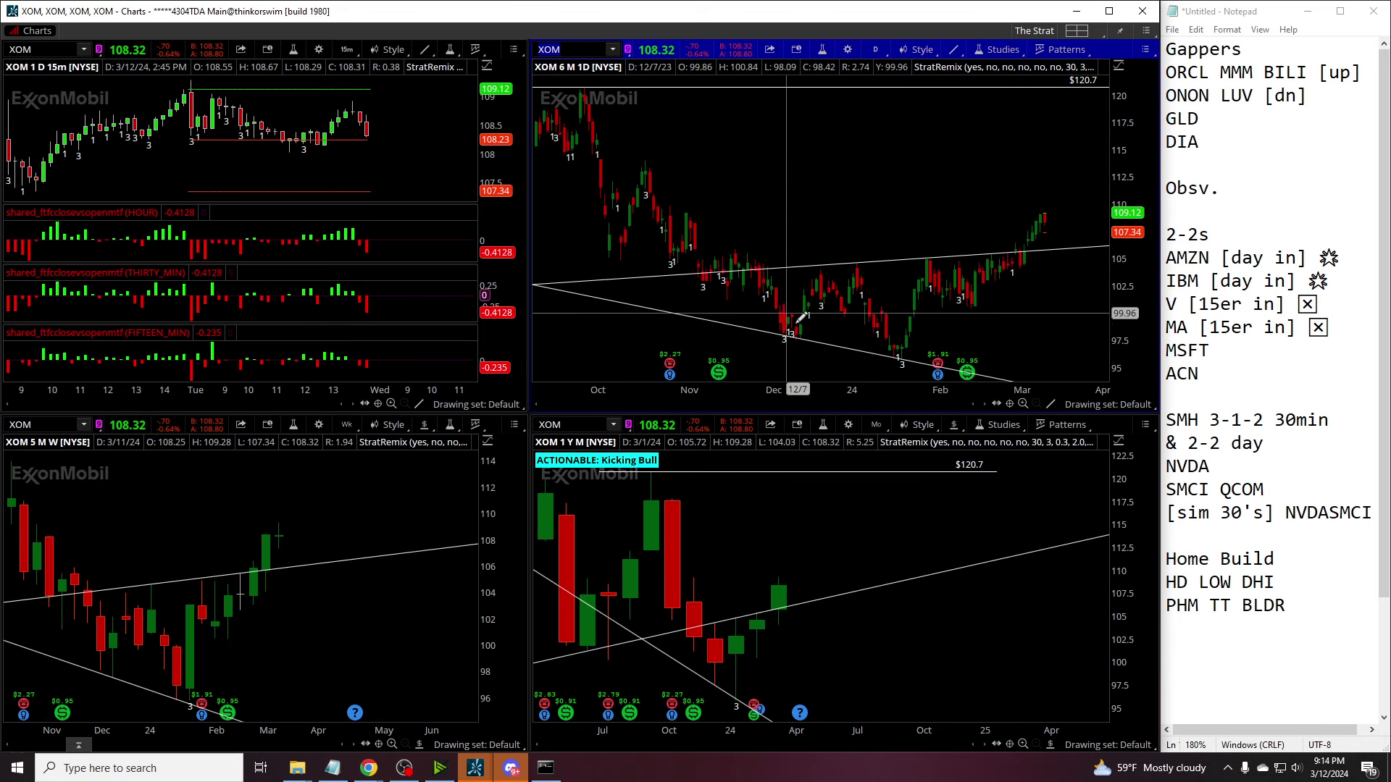
scroll(724, 659, up, 5)
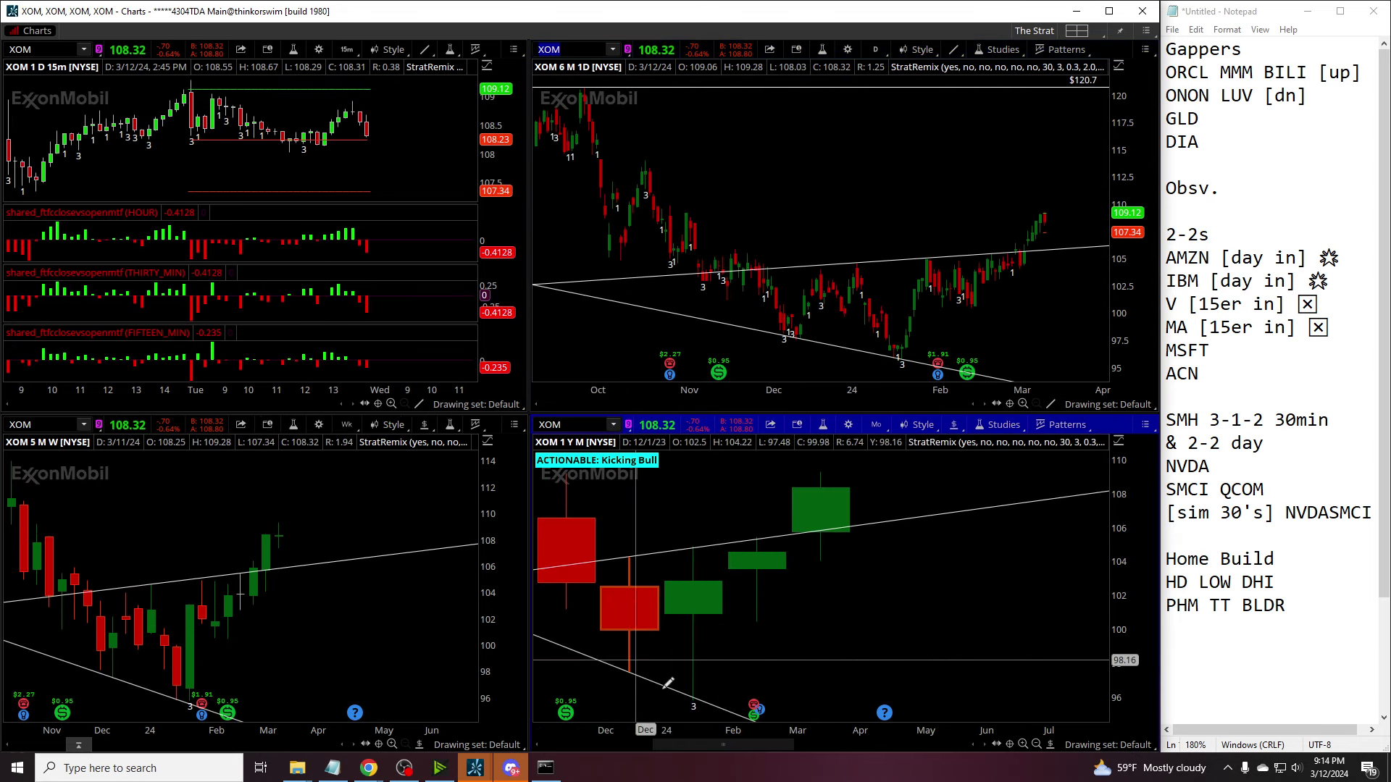
scroll(1011, 309, up, 10)
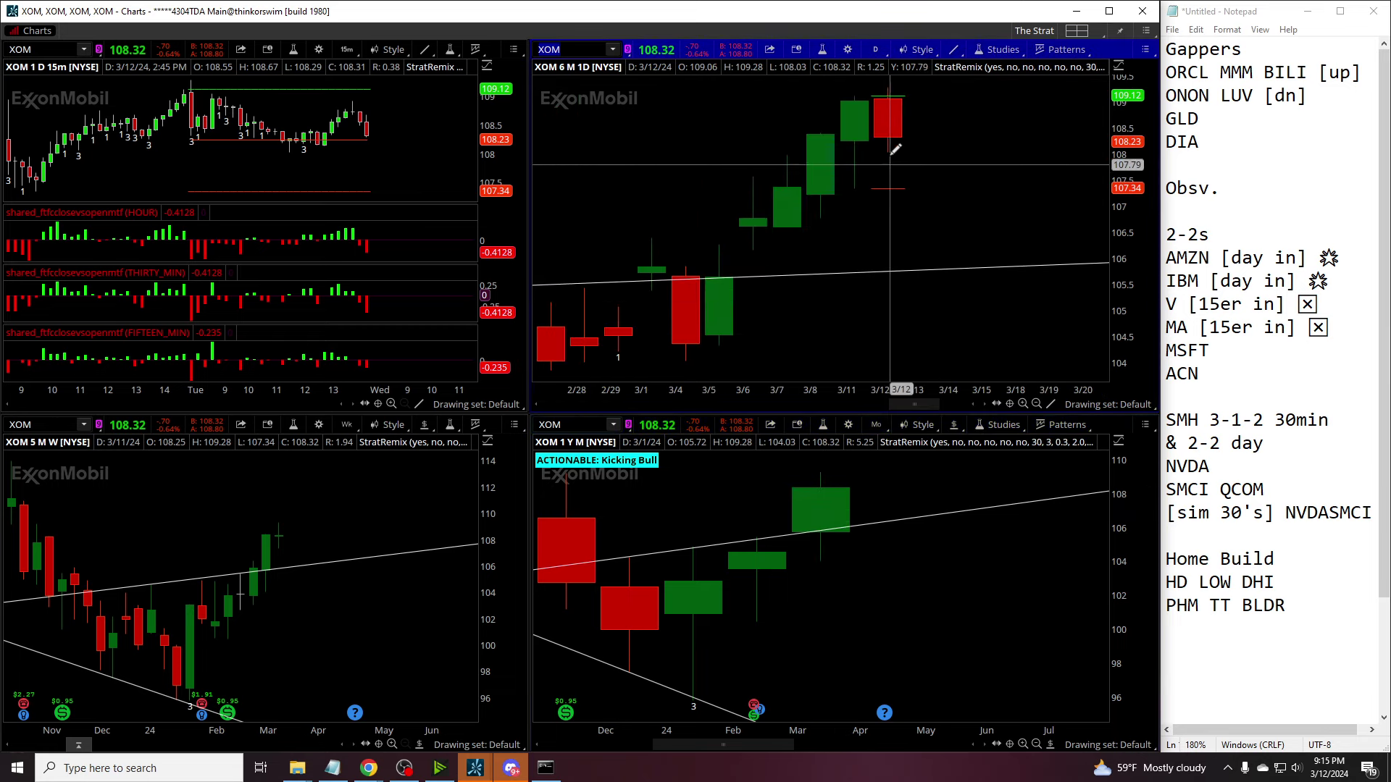
middle_click(946, 140)
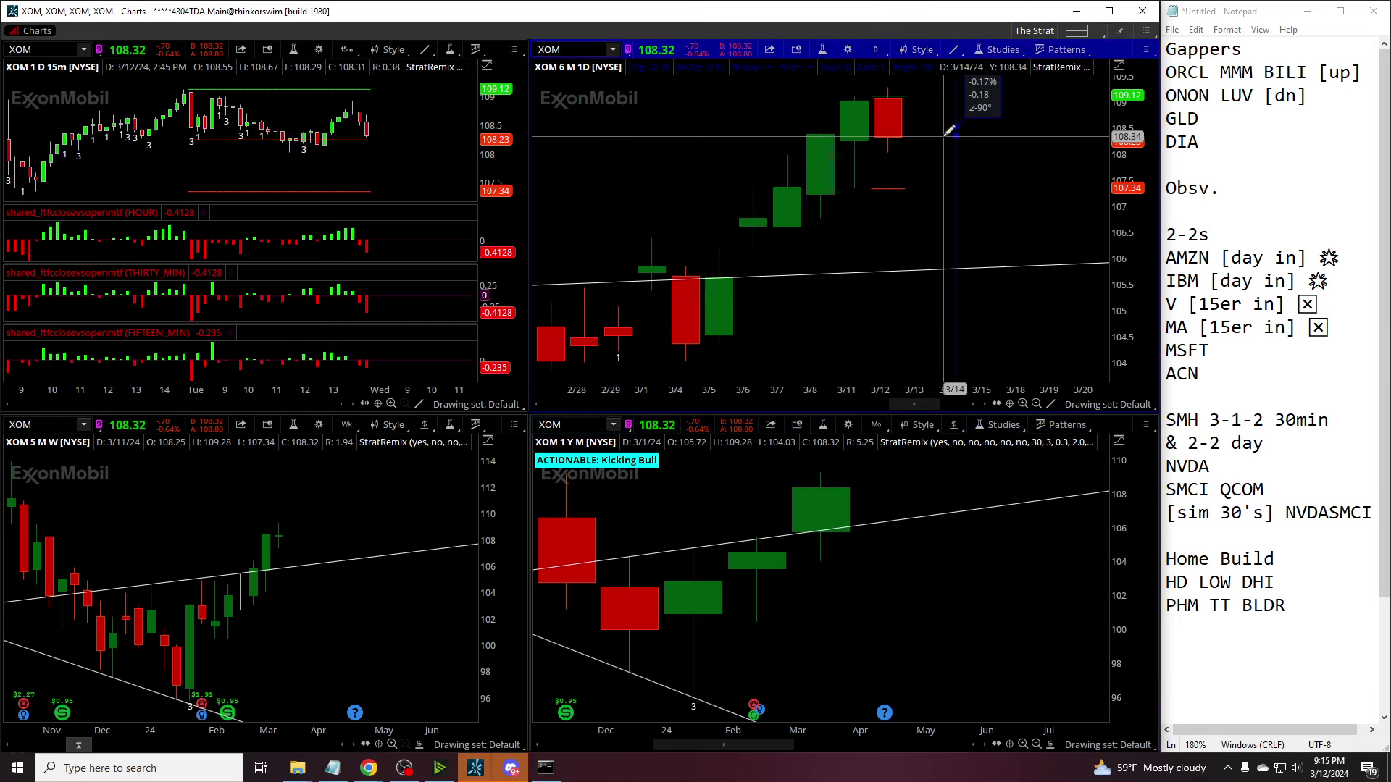
click(980, 176)
click(889, 151)
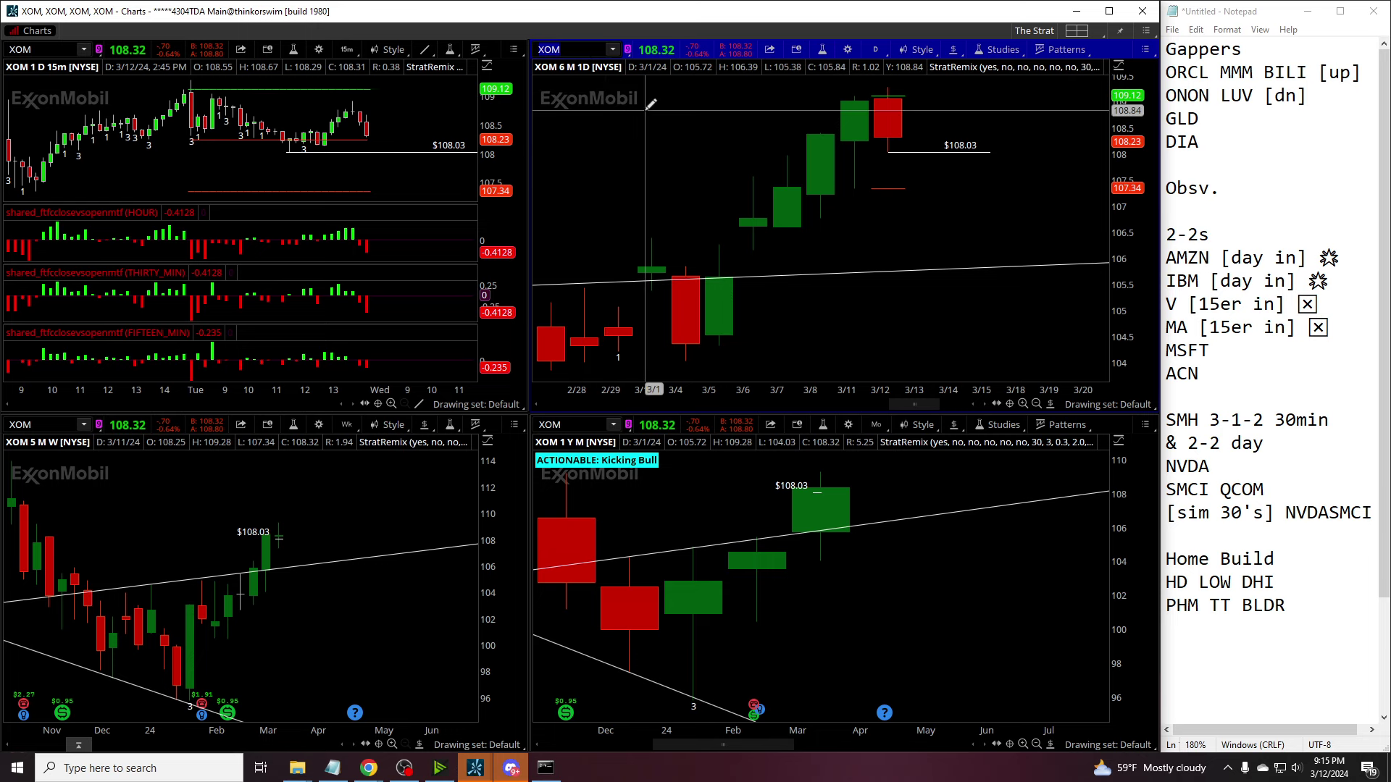
Step: Load CVX in the linked charts and examine its March daily candles and recent monthly candles
text(CVX)
key(Return)
scroll(1029, 299, up, 5)
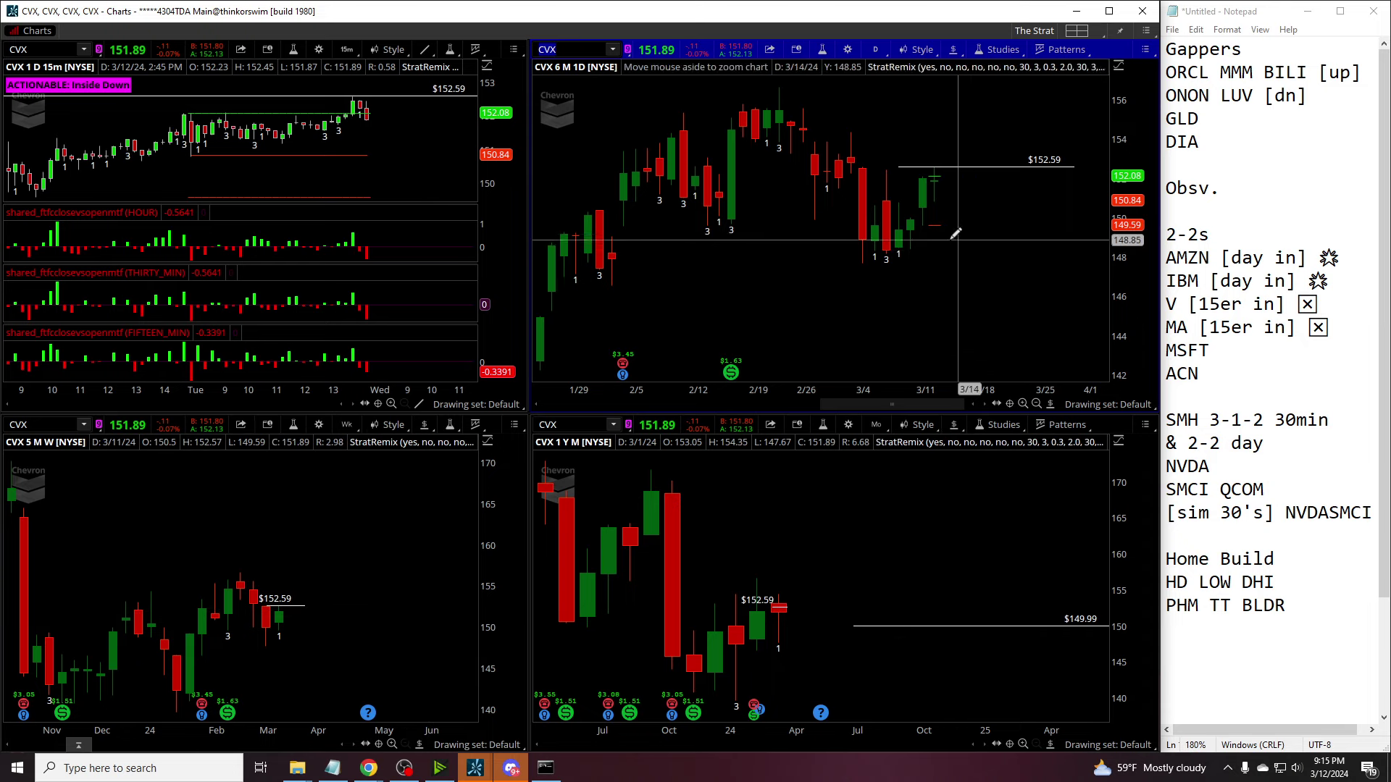
scroll(934, 210, up, 5)
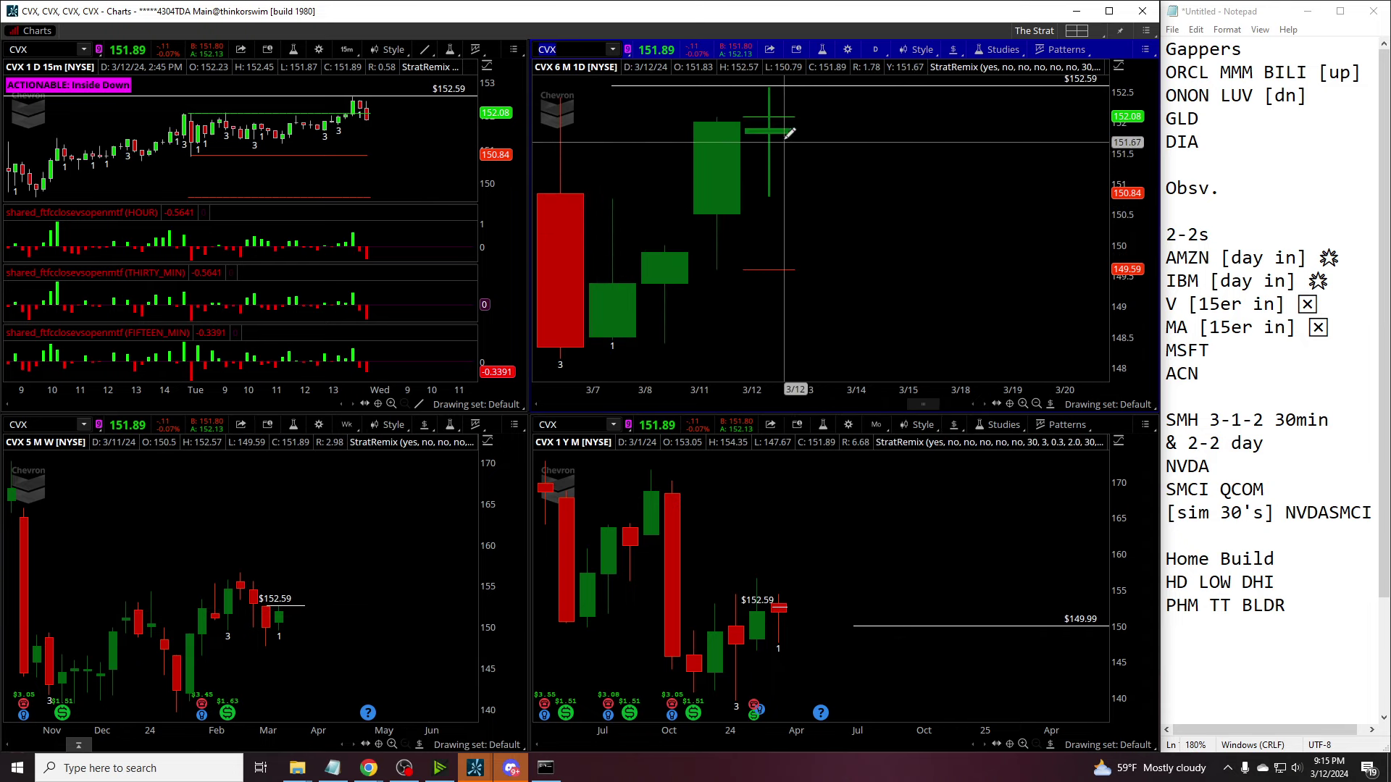
scroll(884, 641, up, 5)
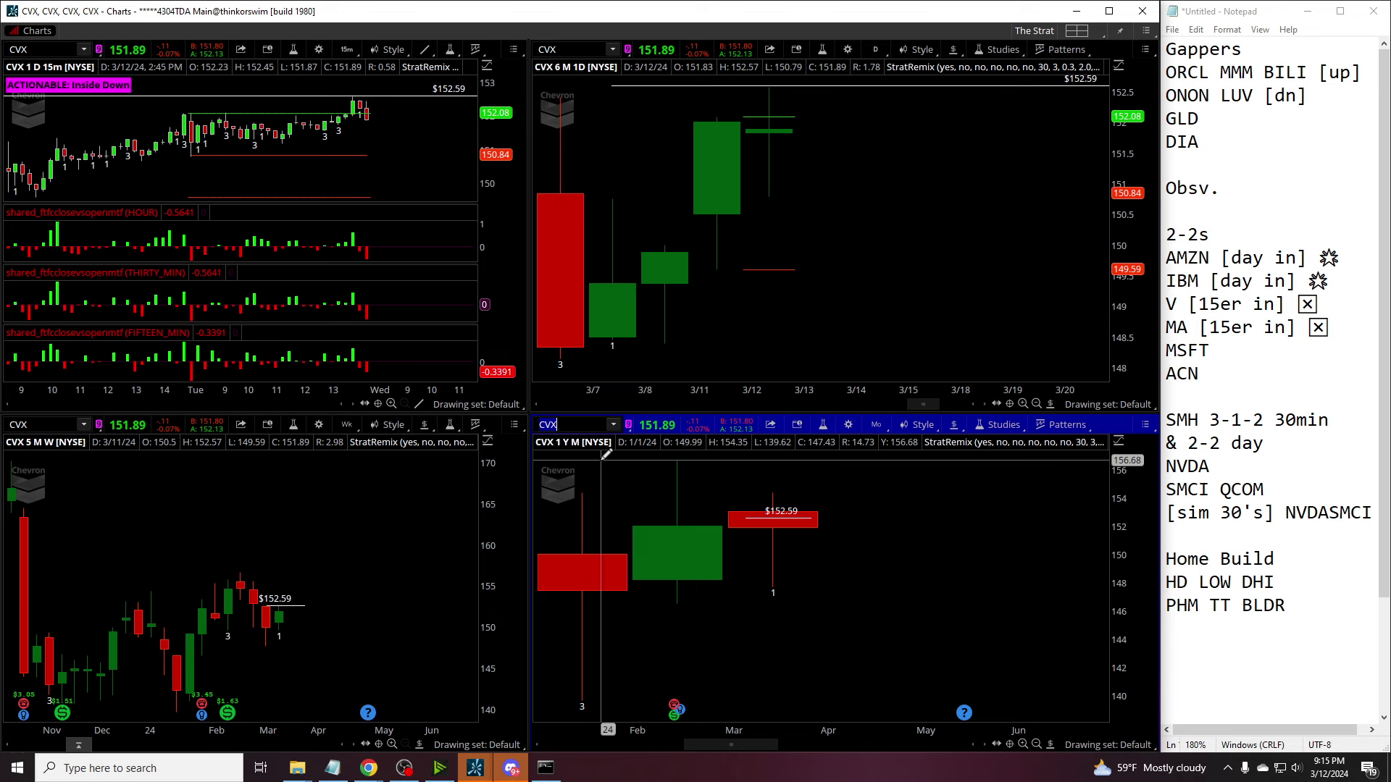
Step: Load COP in the linked charts and examine its recent weekly, monthly and daily candles against the drawn levels
text(P)
key(Return)
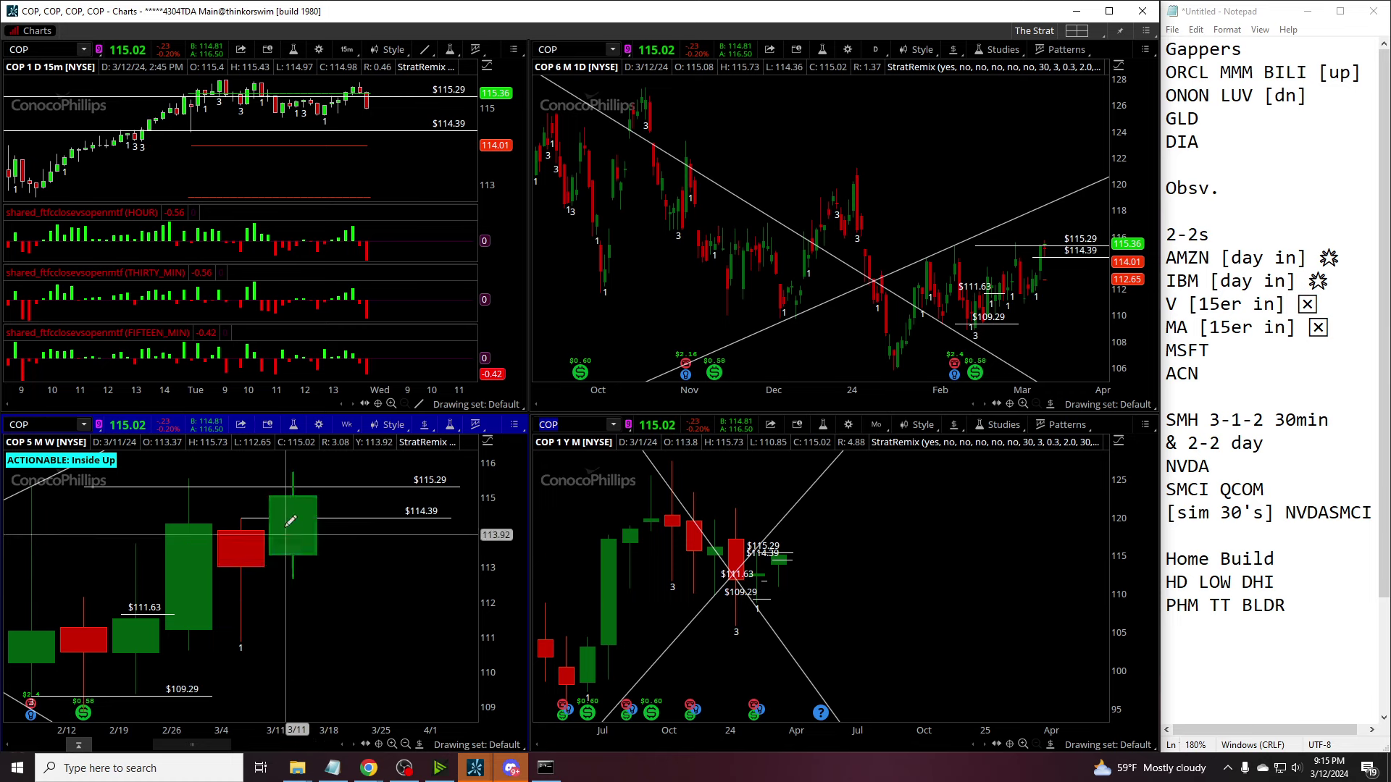
scroll(764, 543, up, 5)
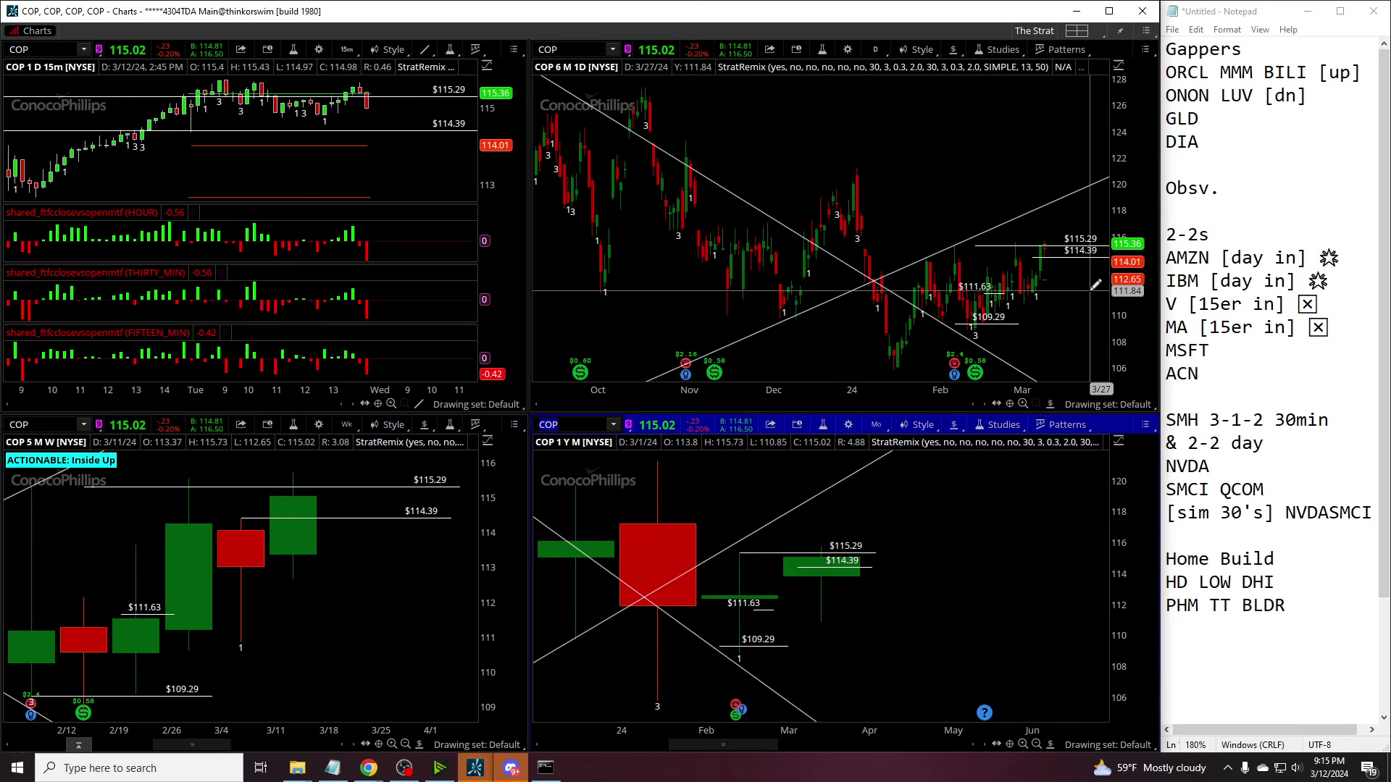
scroll(821, 104, up, 5)
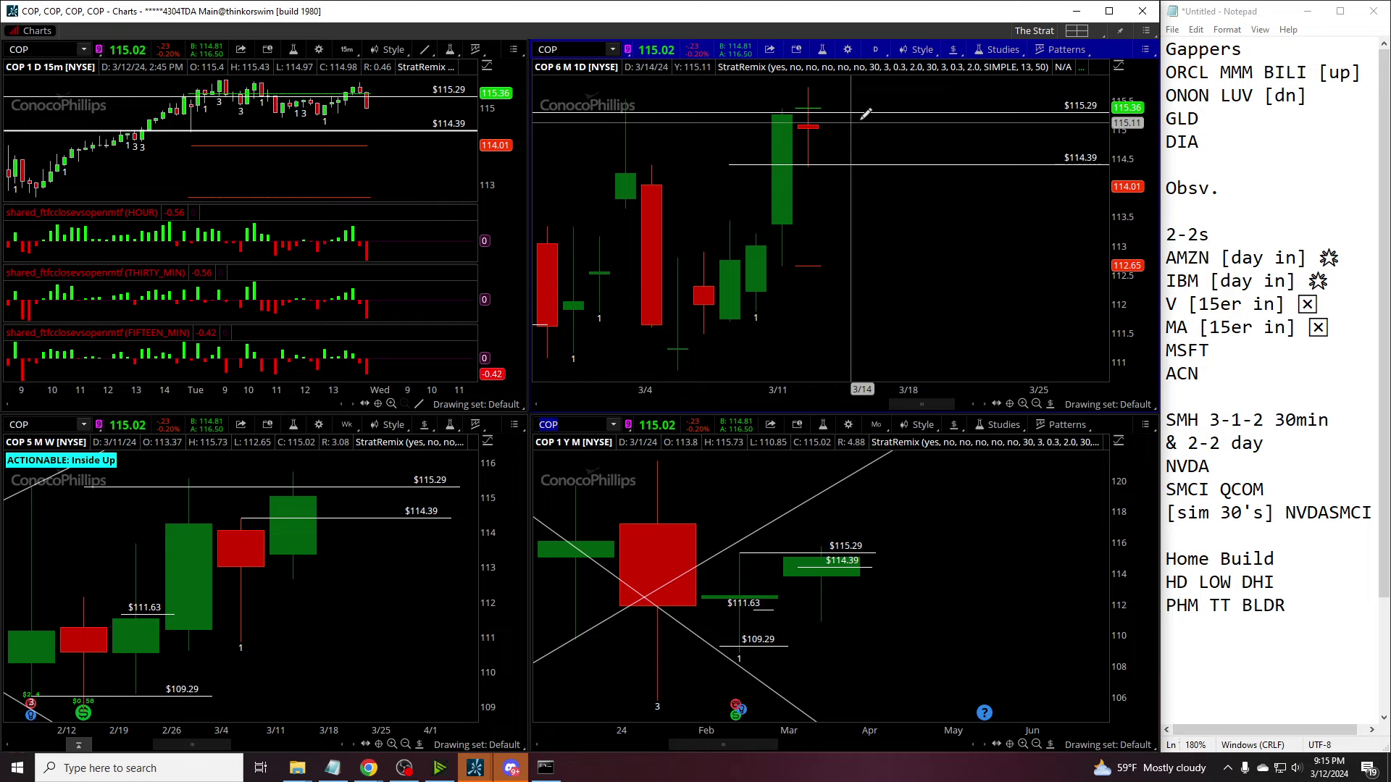
Step: Load MRO in the linked charts and examine its recent daily and monthly candles
click(556, 49)
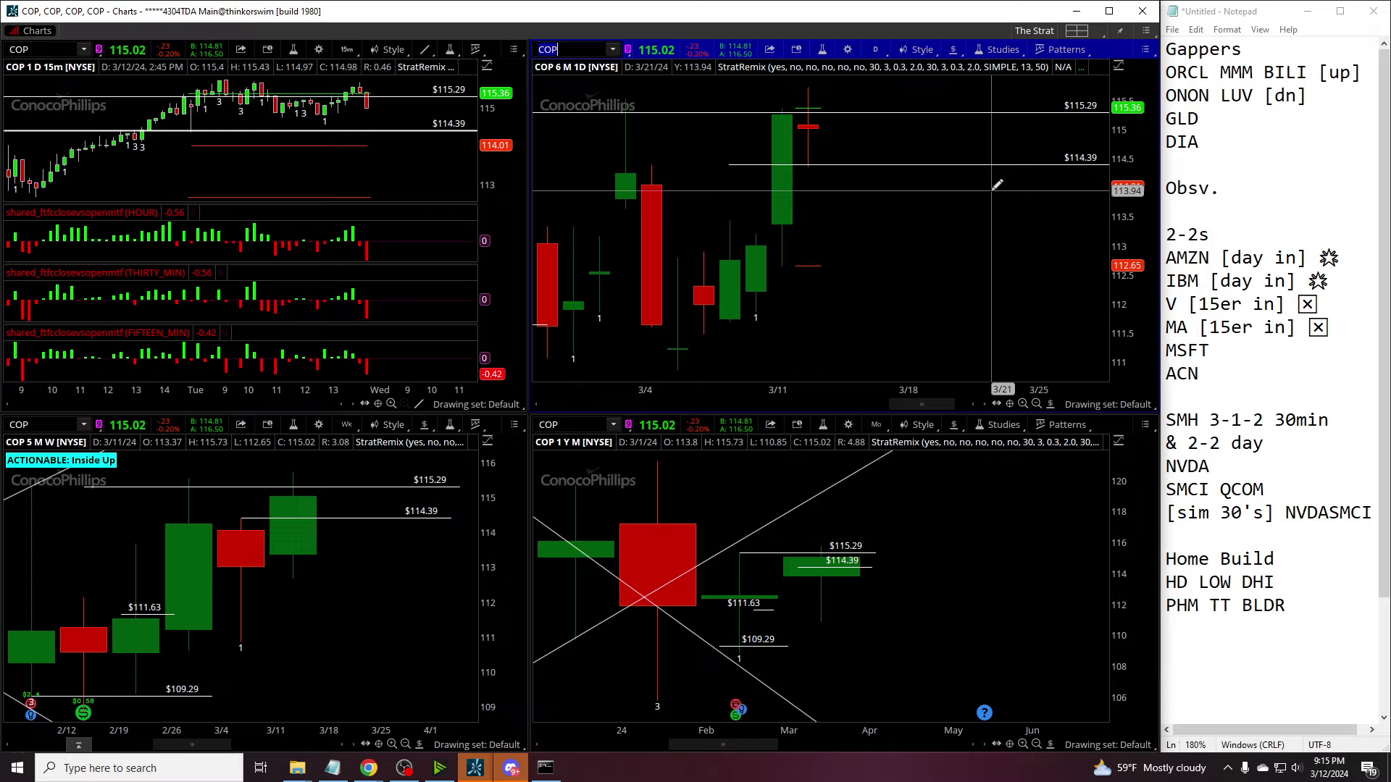
text(MRO)
key(Return)
drag(983, 197, 1086, 312)
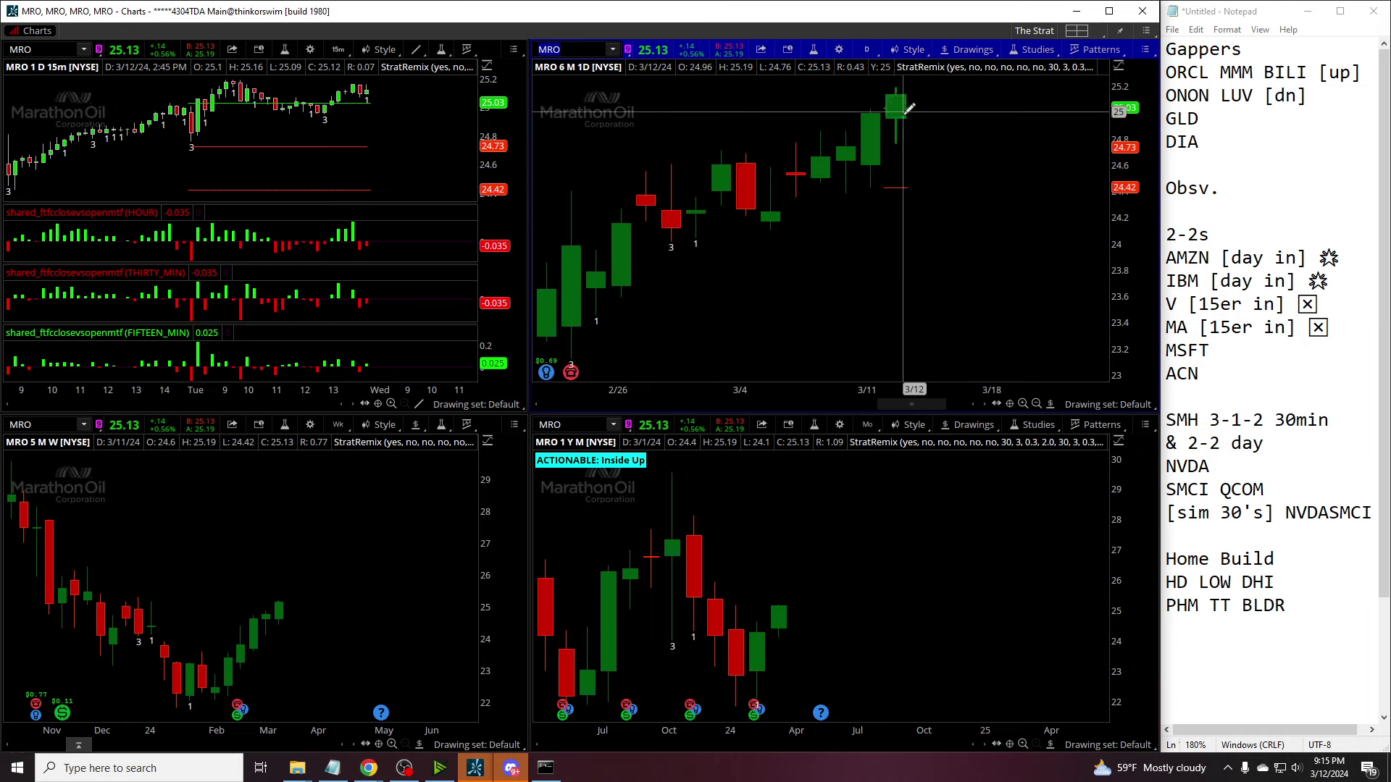
drag(767, 522, 949, 614)
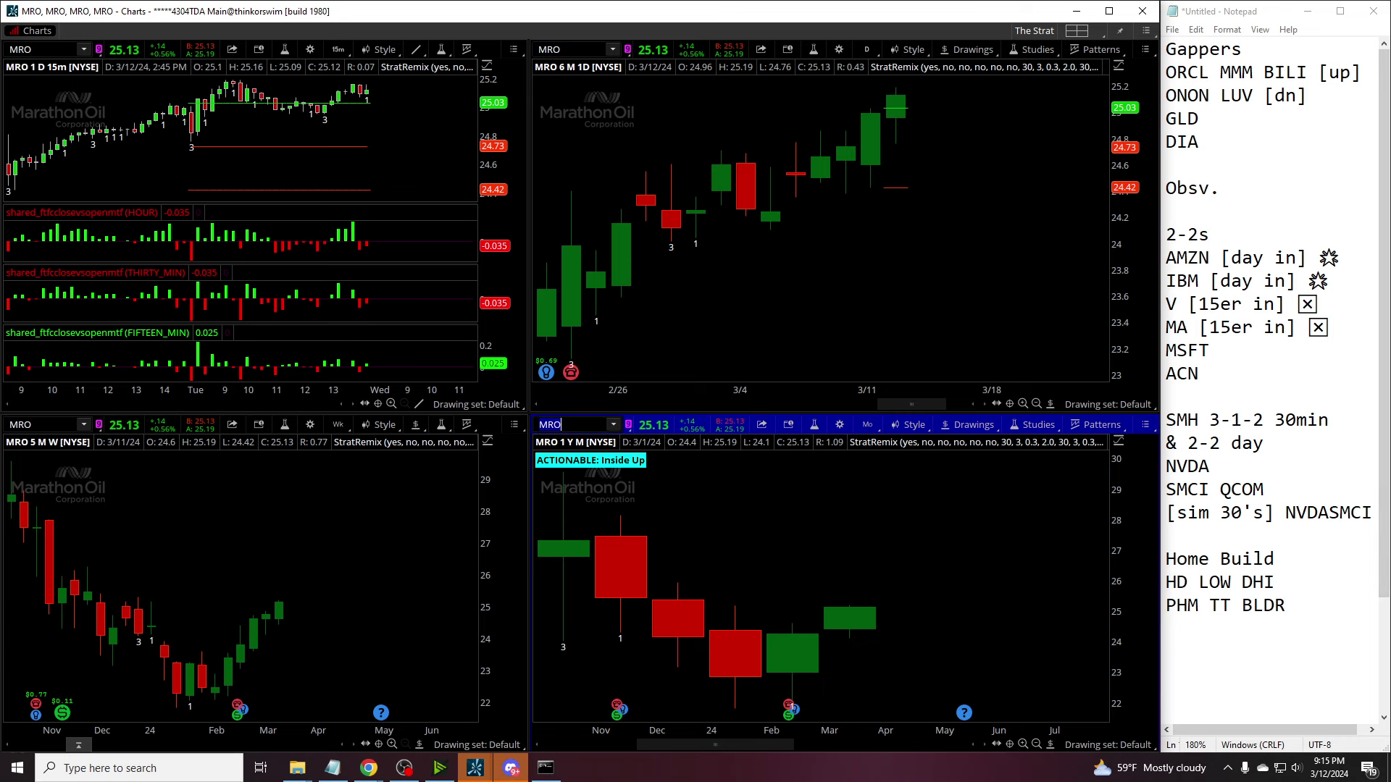
Step: Load XLB and TECK one after the other in the linked charts and examine TECK's recent monthly candles
key(Return)
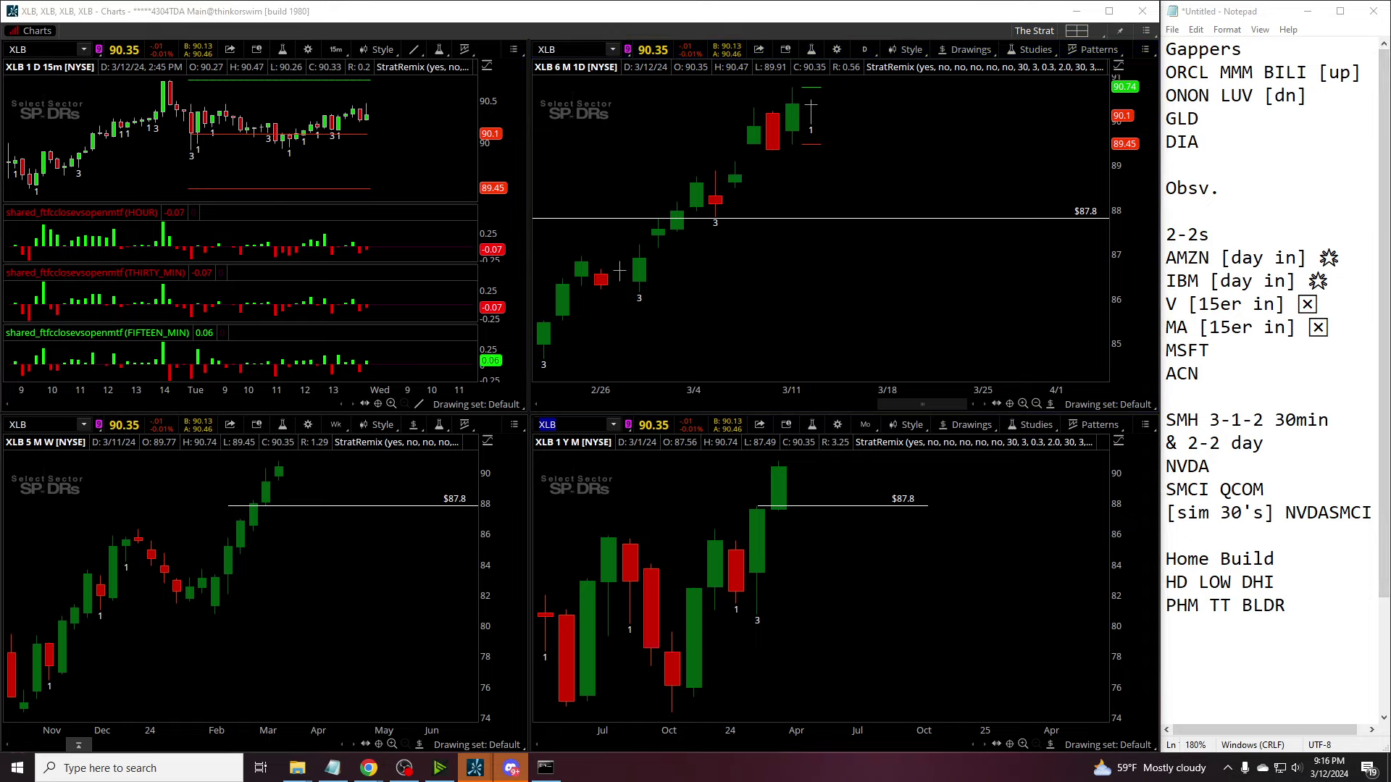
text(TECK)
key(Return)
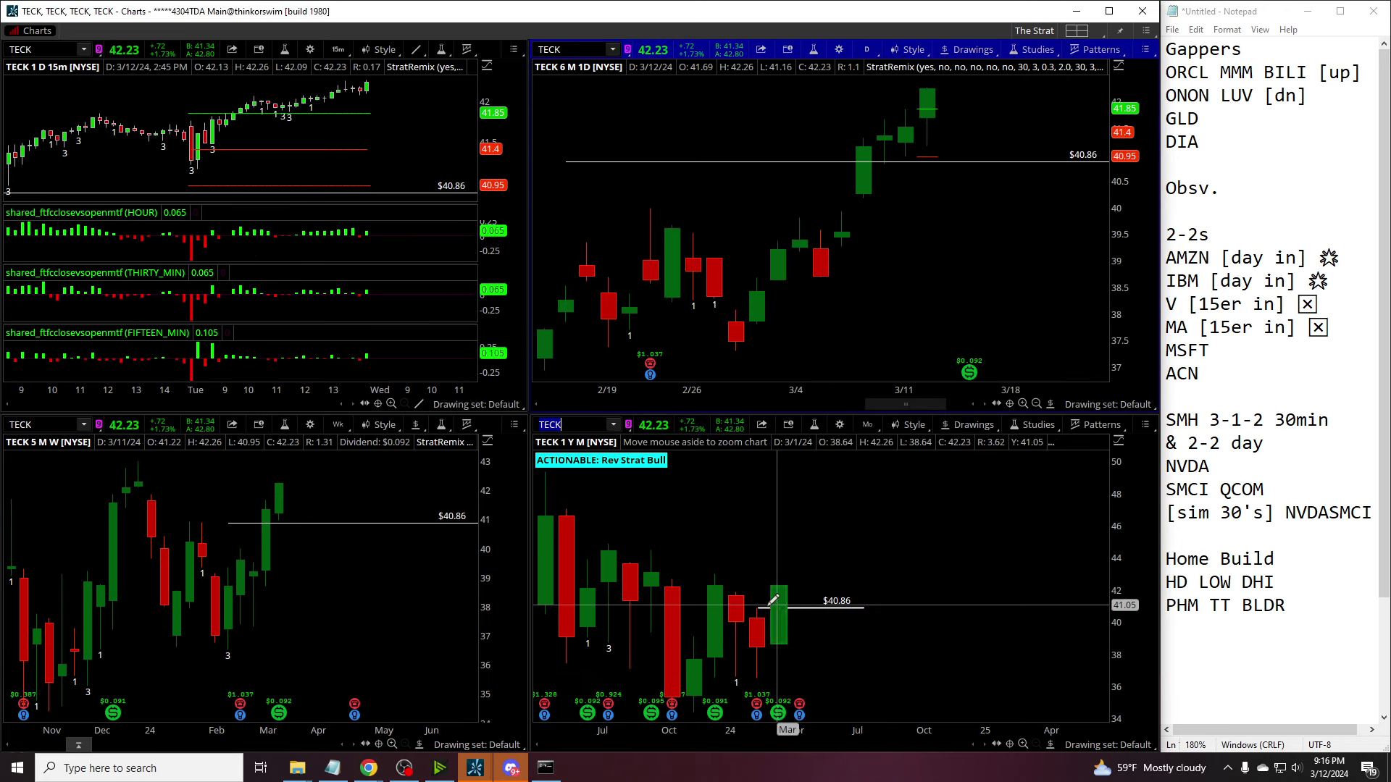
scroll(778, 601, up, 3)
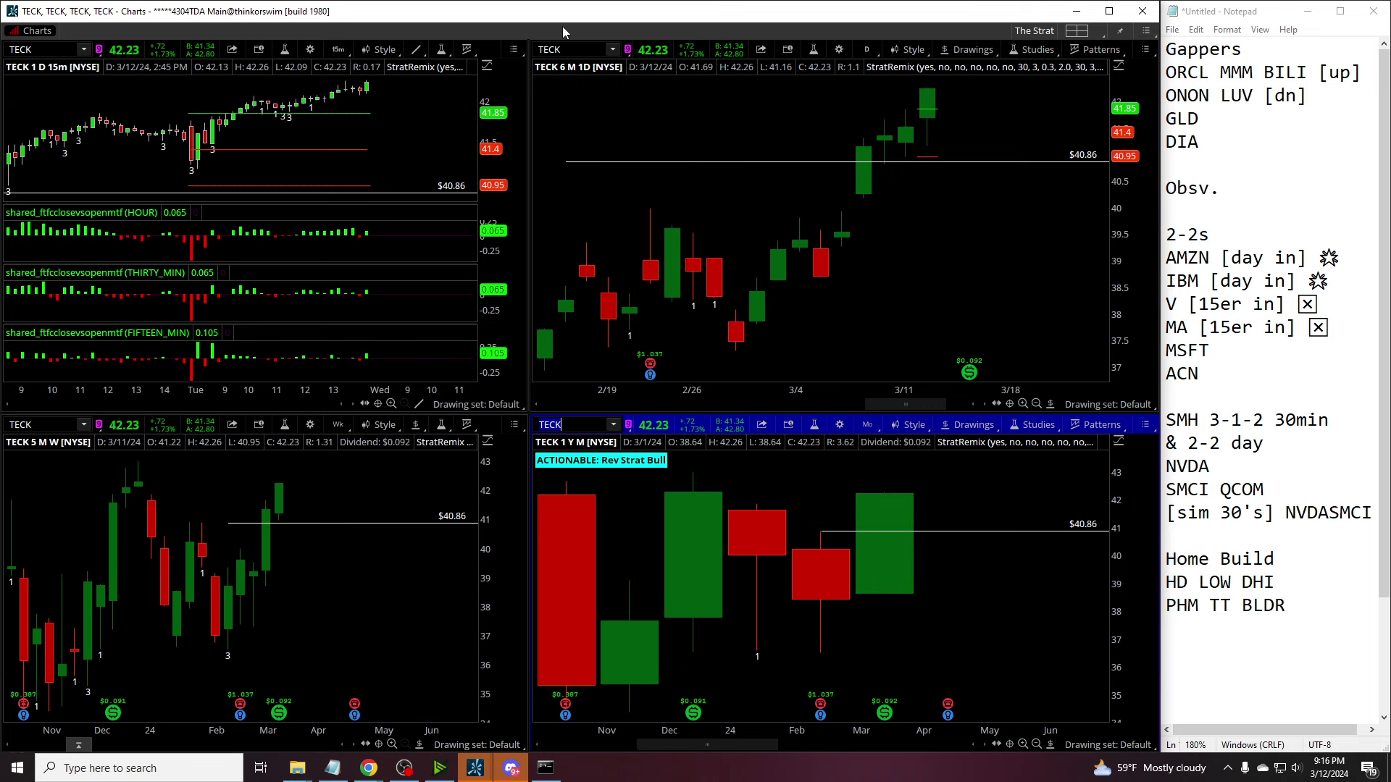
Step: Load FCX in the linked charts and examine its March daily candles around the $40.26 level
click(558, 49)
text(FCX)
key(Return)
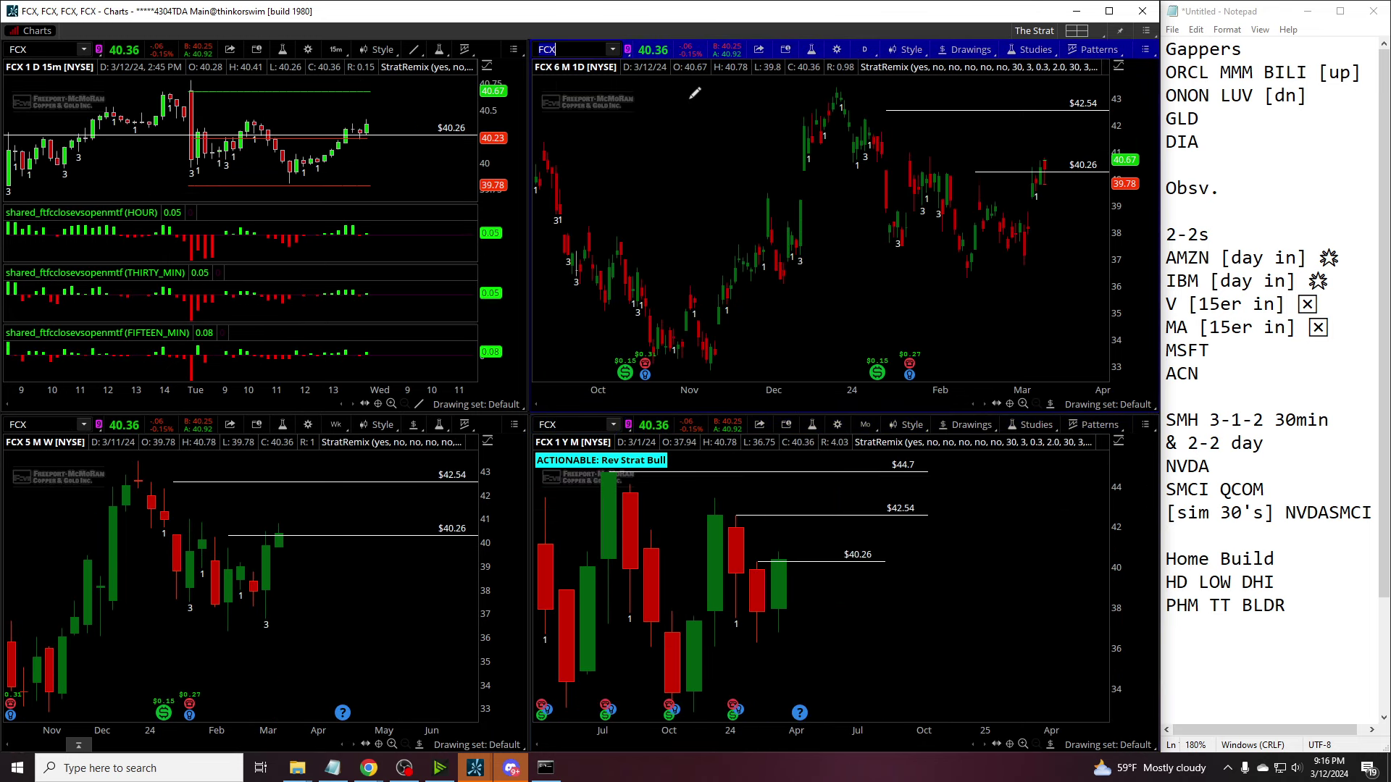
scroll(1095, 259, up, 5)
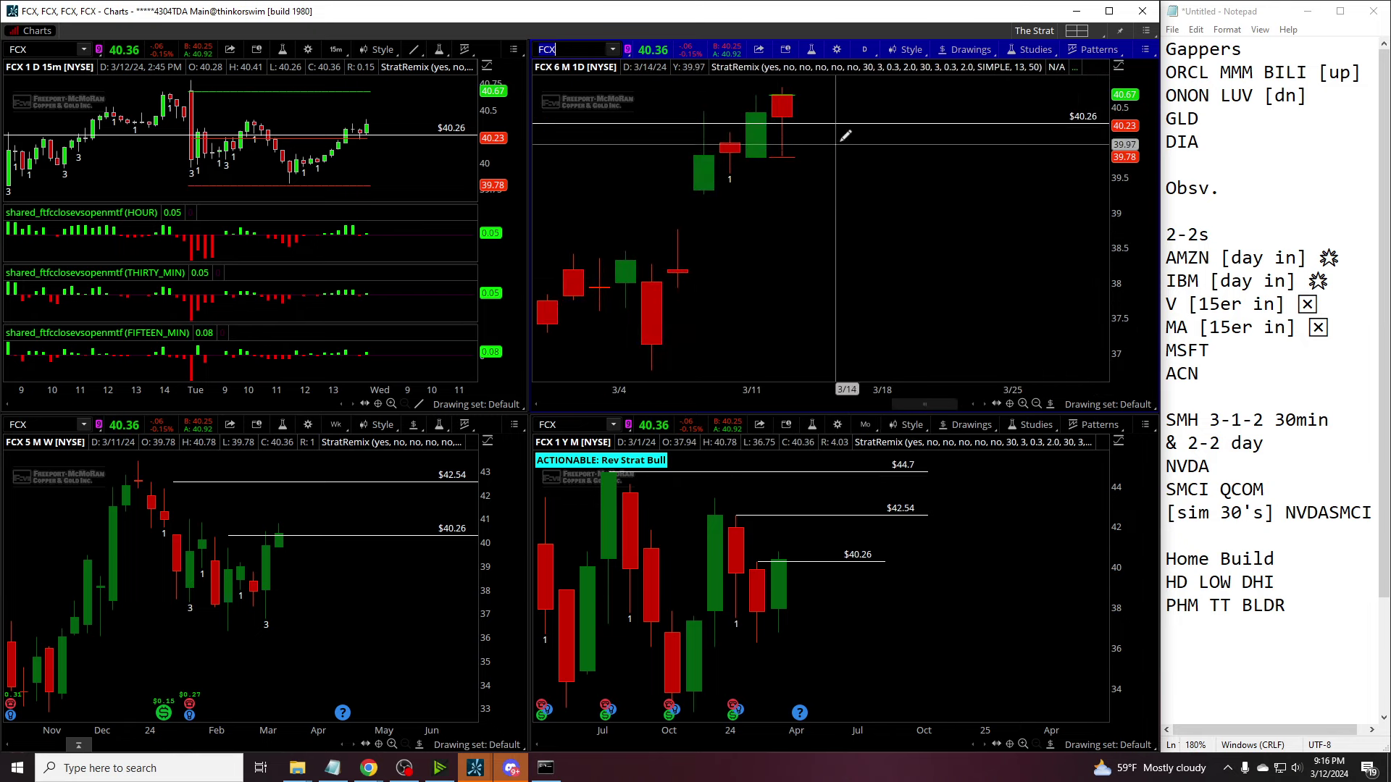
Step: Load GLD in the linked charts and examine its March daily candles against the existing trendlines
click(551, 49)
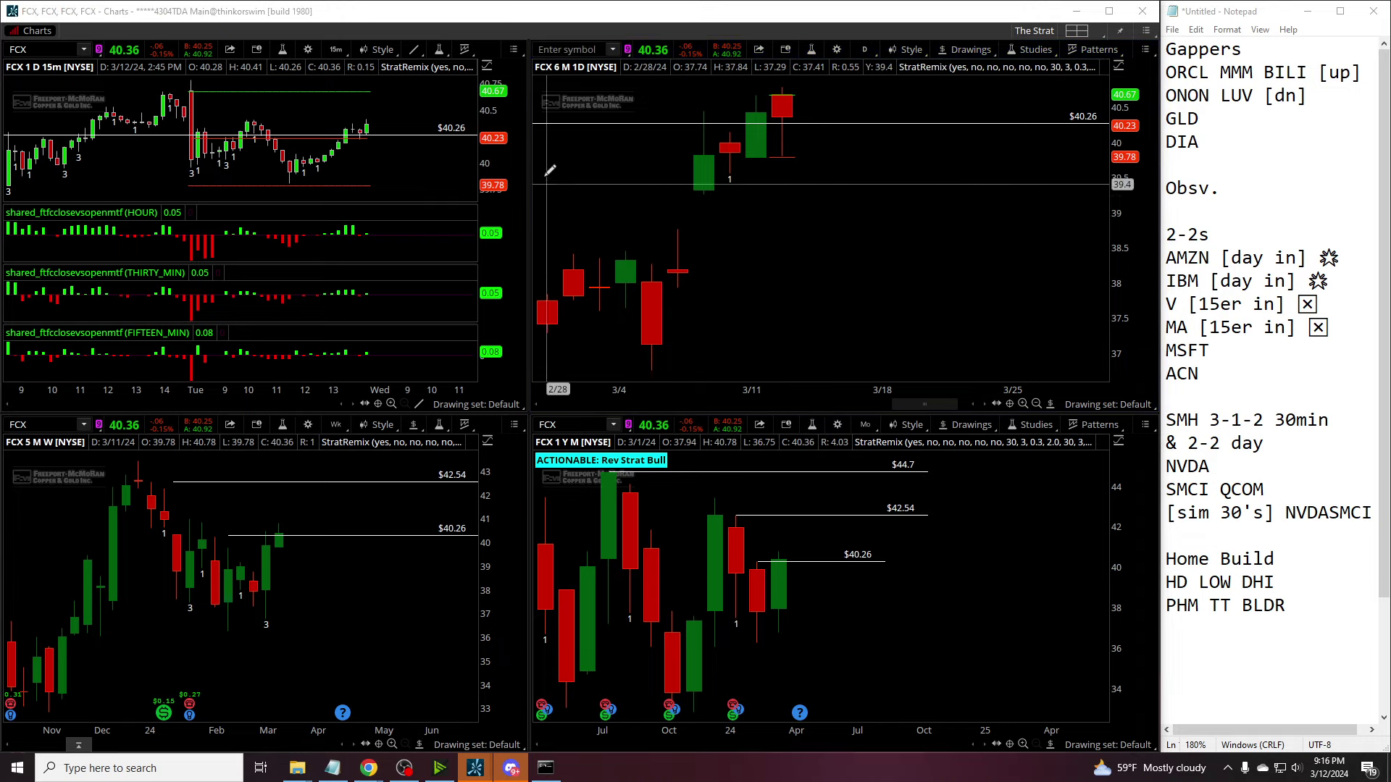
click(571, 49)
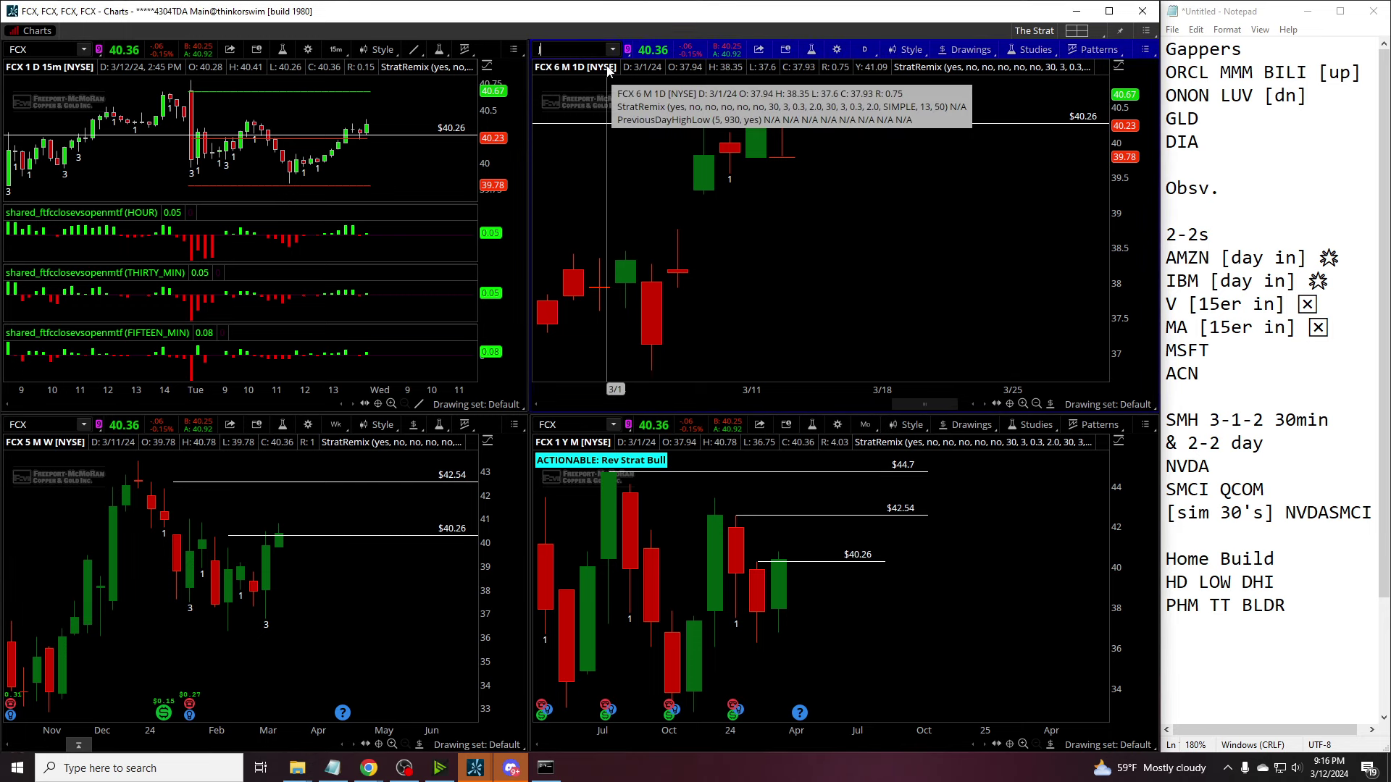
text(JNUGLD)
key(Return)
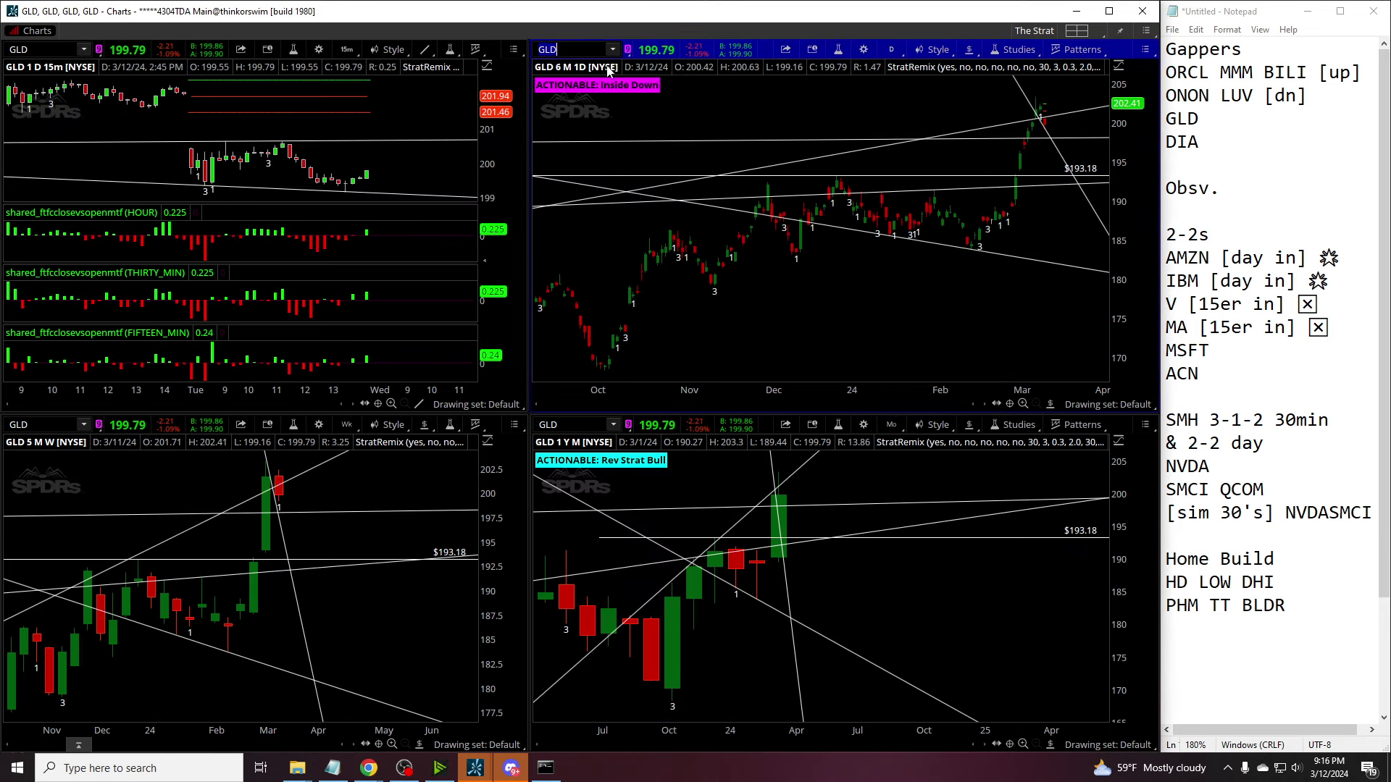
scroll(757, 75, up, 6)
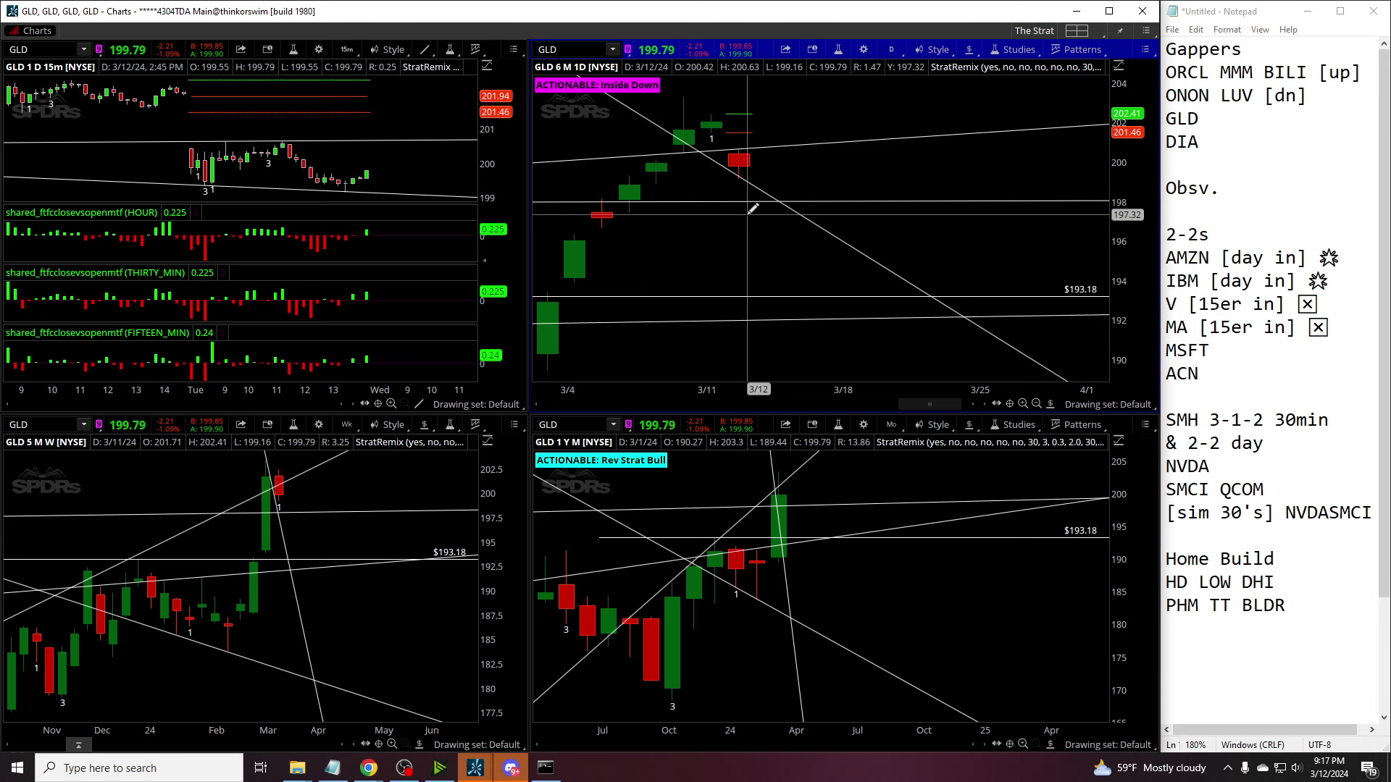
Step: Load JNUG and GDX one after the other in the linked charts and examine their March daily candles
text(UG)
key(Return)
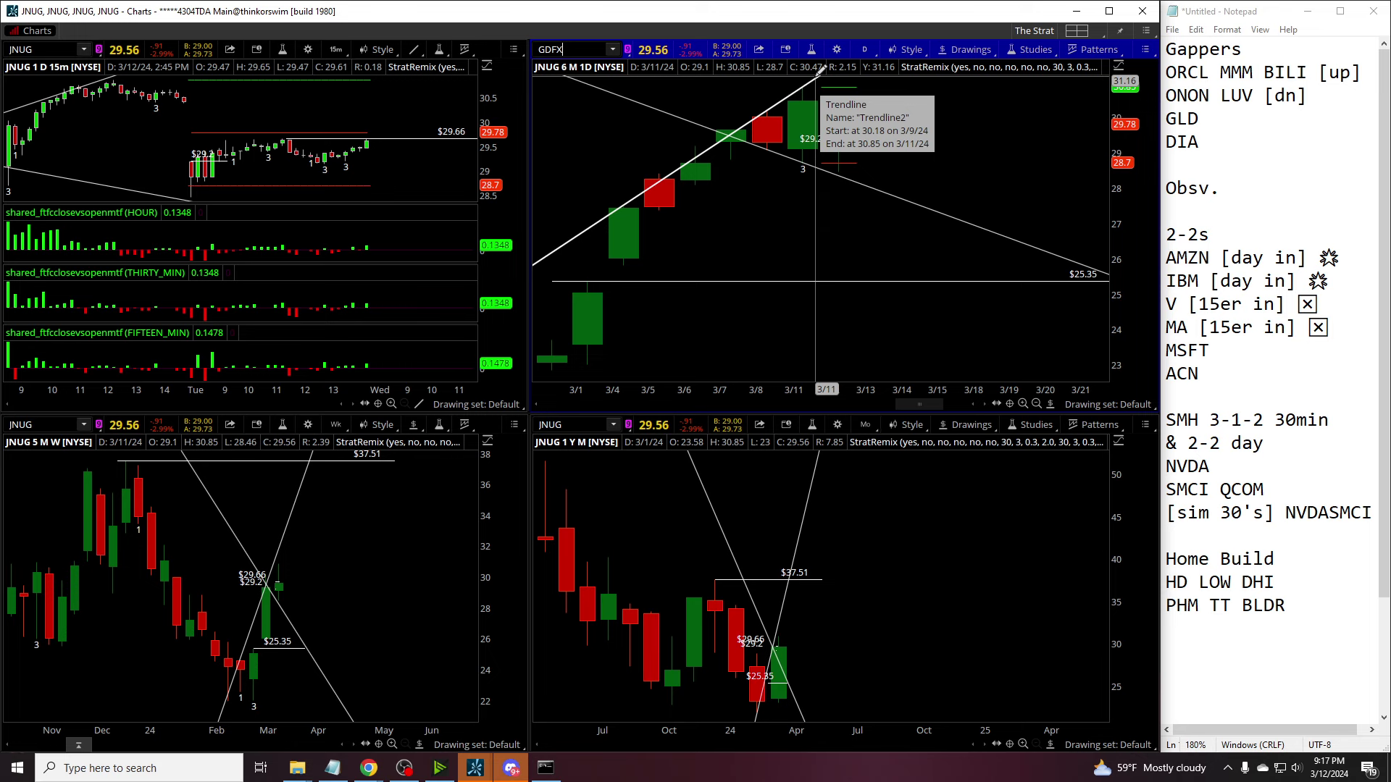
text(GDX)
key(Return)
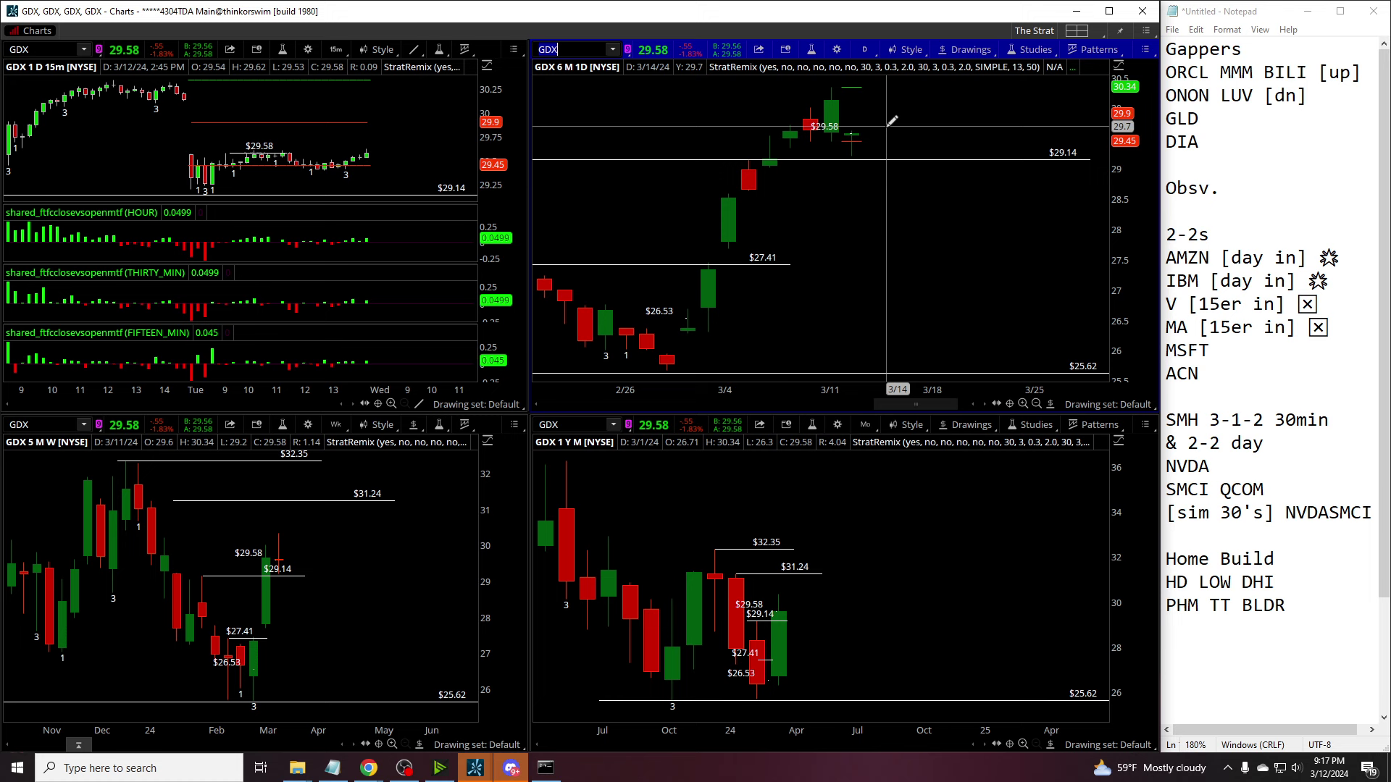
Step: Load AEM in the linked charts and examine its daily candles from mid-January to March
key(BackSpace)
key(BackSpace)
key(BackSpace)
text(AEM)
key(Return)
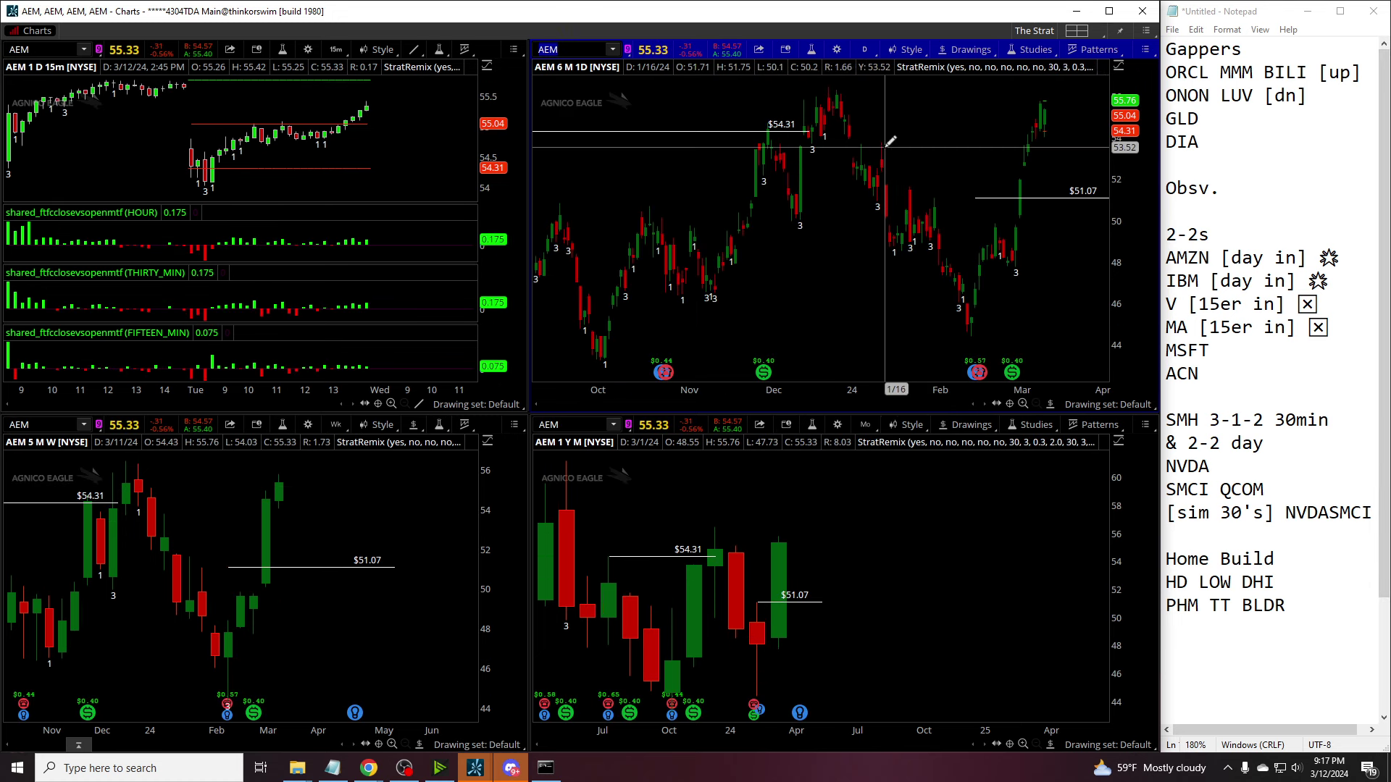
drag(865, 149, 1105, 173)
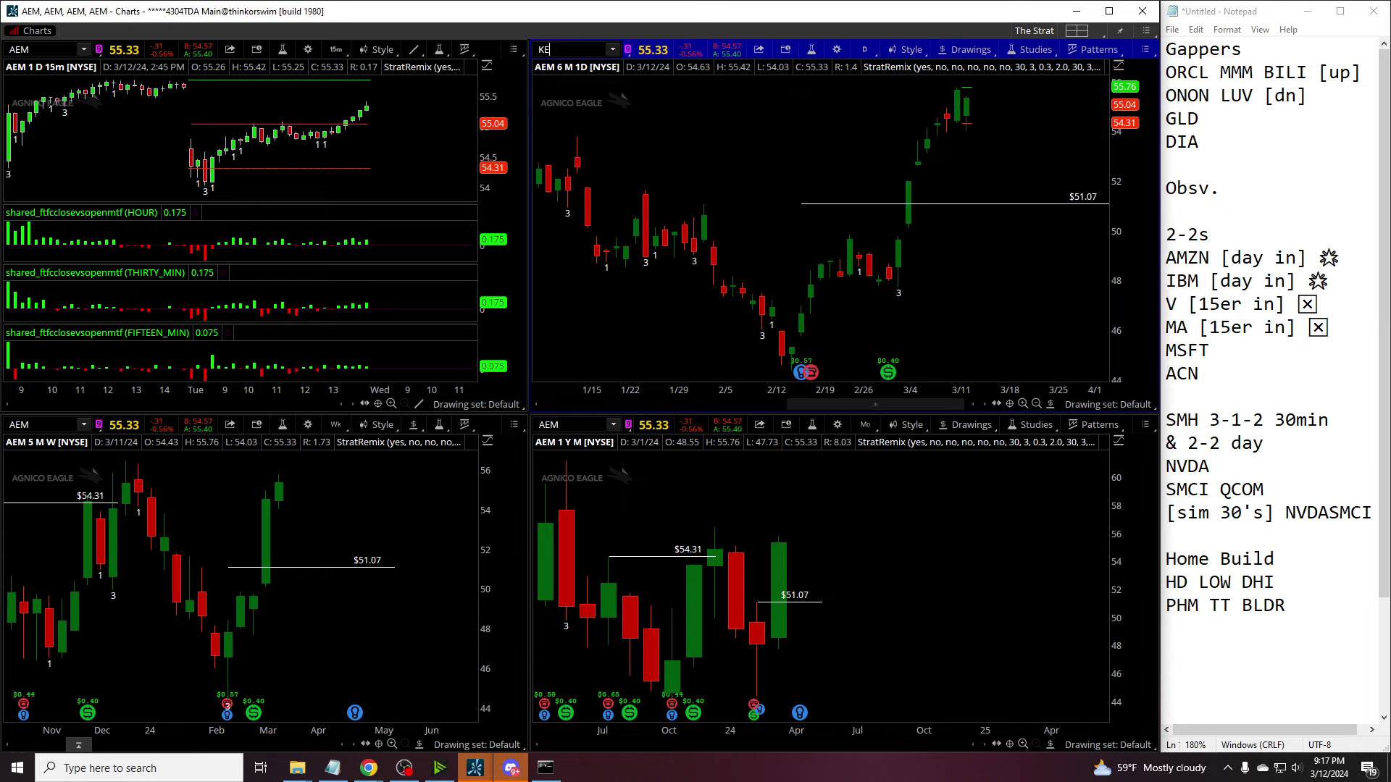
Step: Load KWEB in the linked charts and mark horizontal levels at $27.19, $27.83, $28.48 and $28.85 on the weekly chart
key(Return)
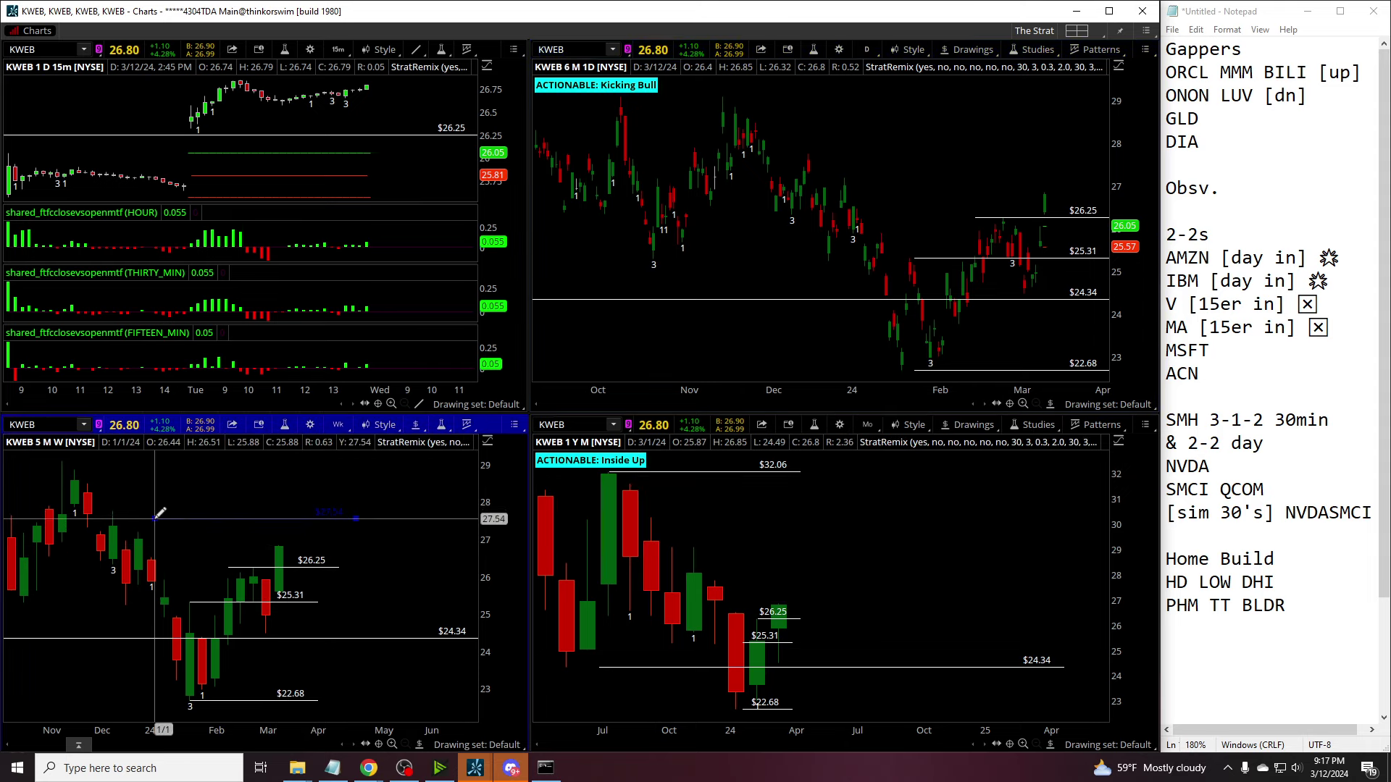
click(120, 508)
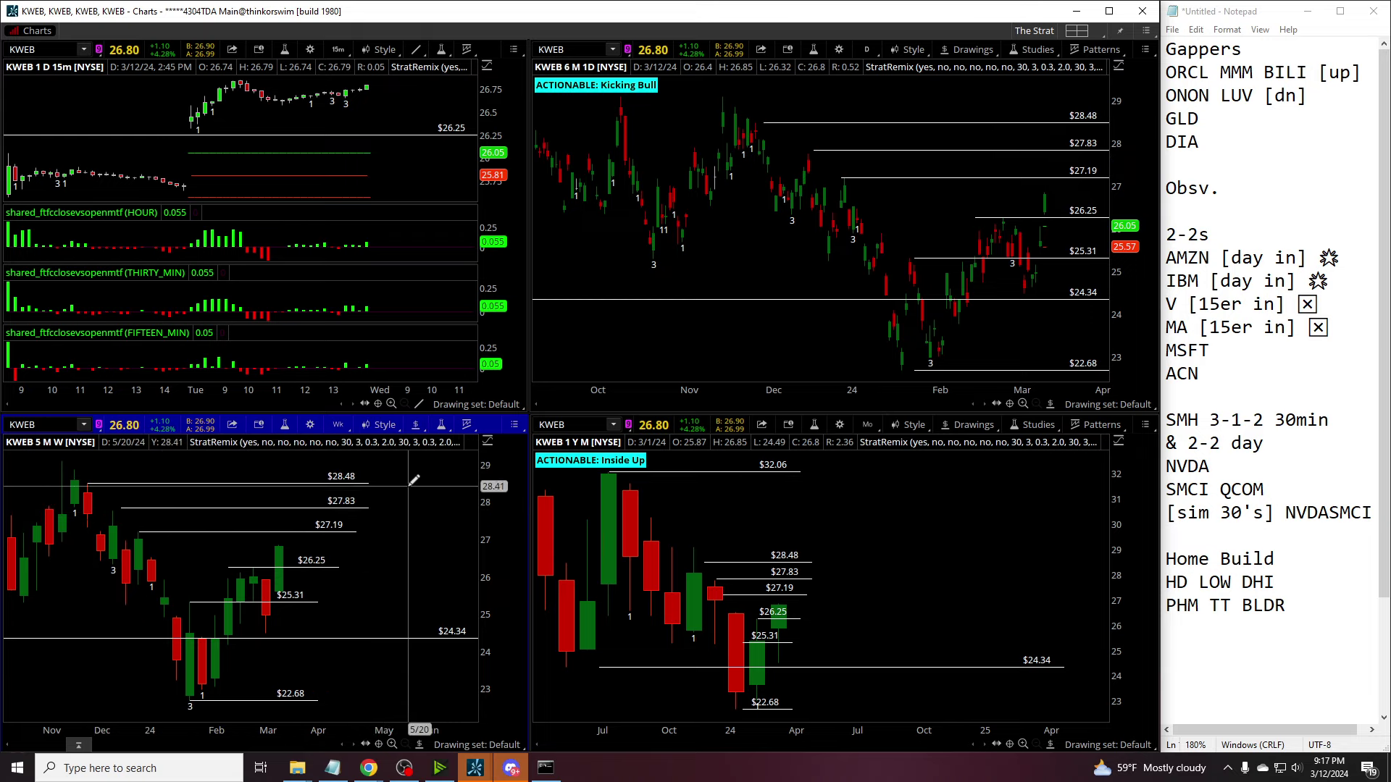
click(80, 470)
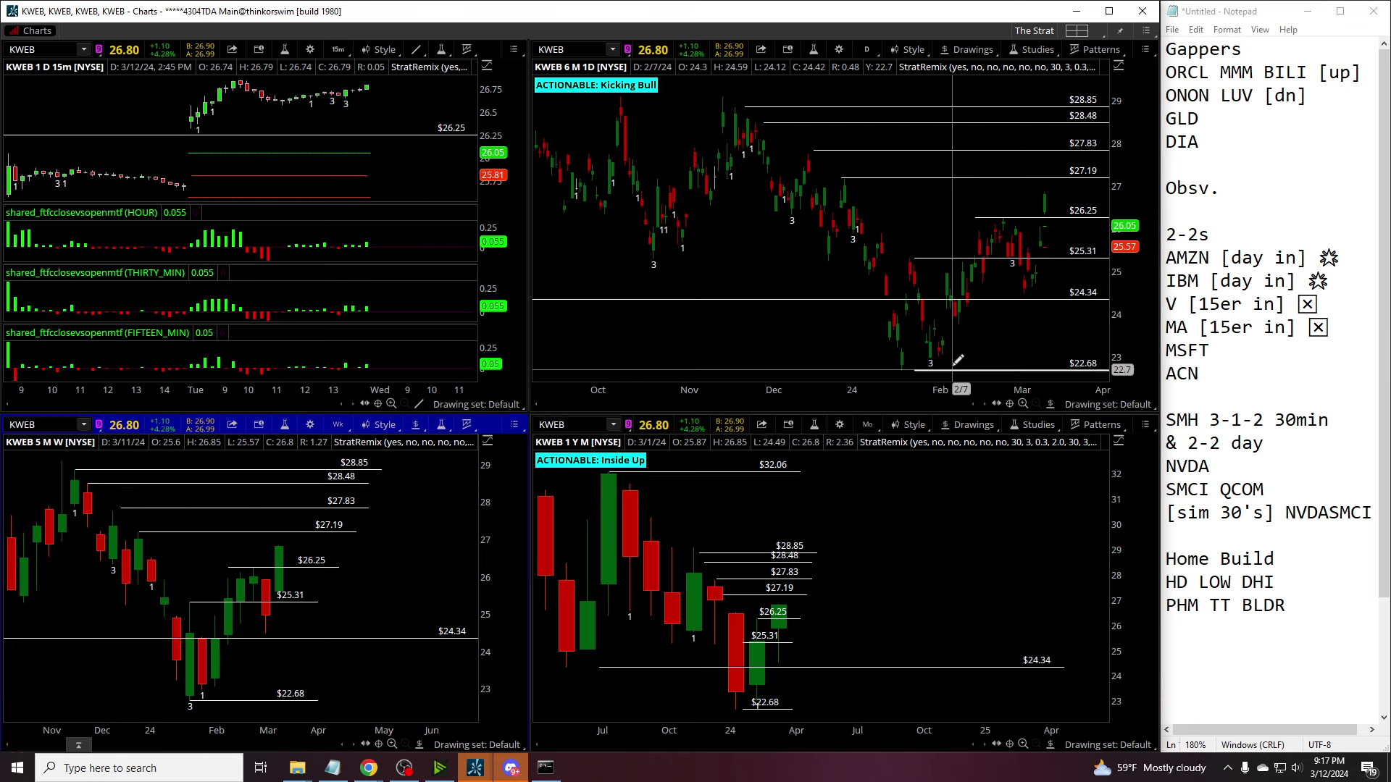
Step: Examine KWEB's March daily candles around the $26.25 level and its 15-minute candles for March 12
drag(995, 337, 1072, 254)
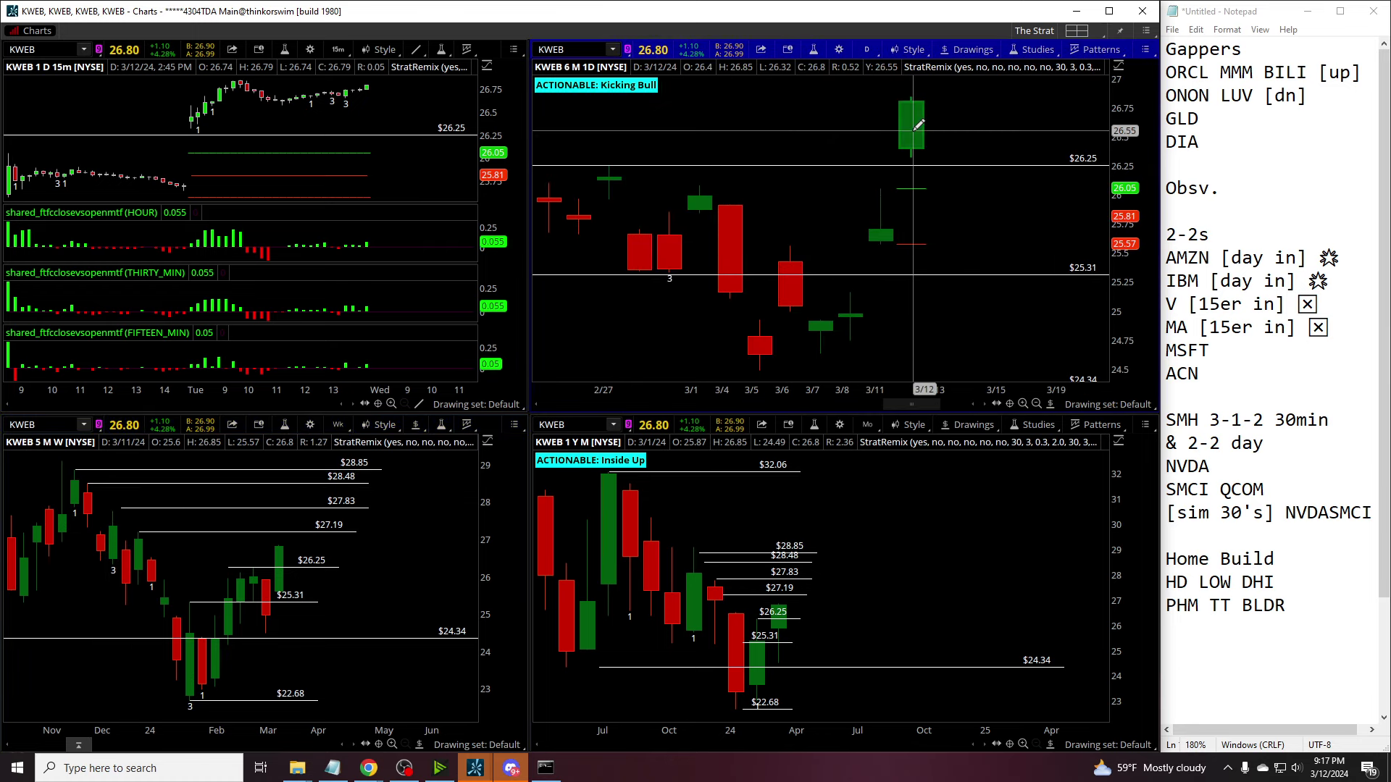
click(250, 111)
drag(253, 106, 166, 102)
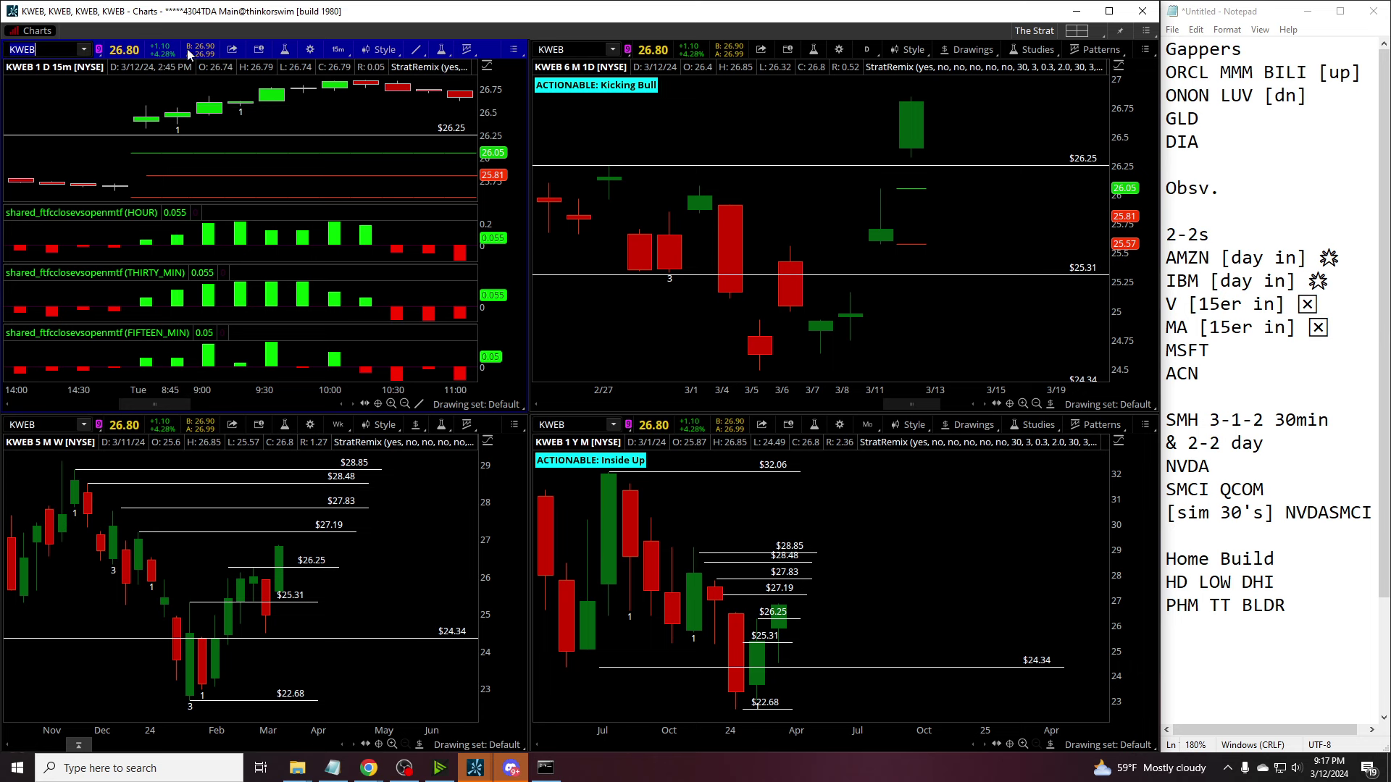
Step: Load JD and BABA one after the other in the linked charts and examine their recent daily candles
text(JD)
key(Return)
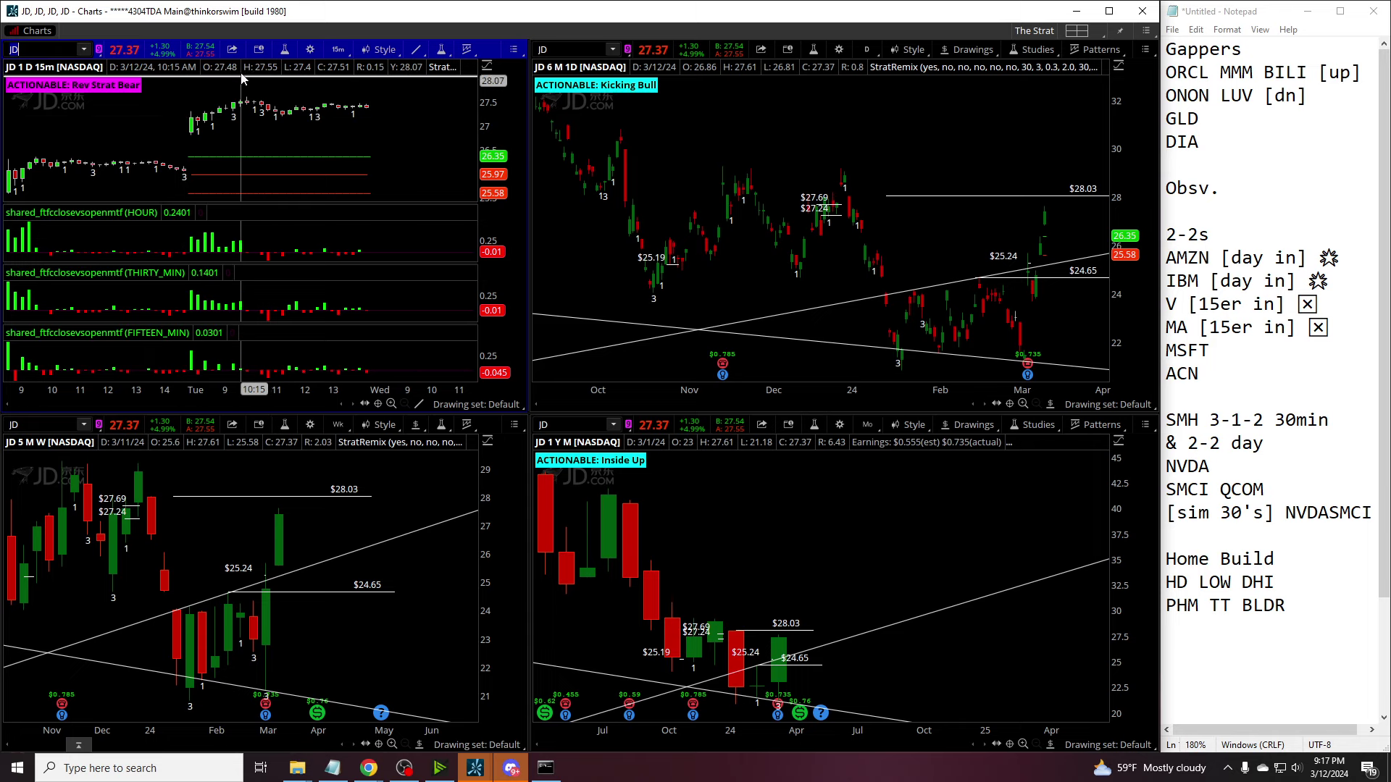
drag(985, 271, 1101, 272)
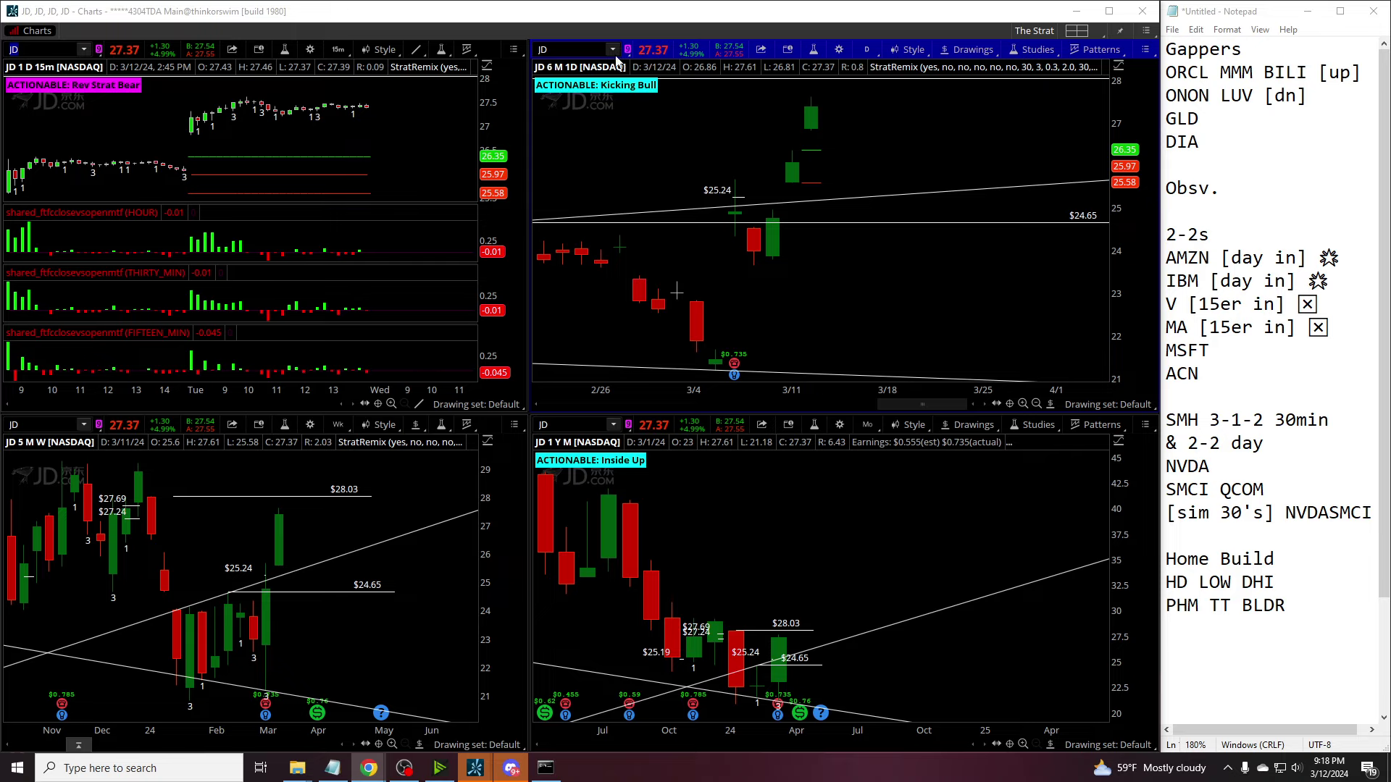
text(BABA)
key(Return)
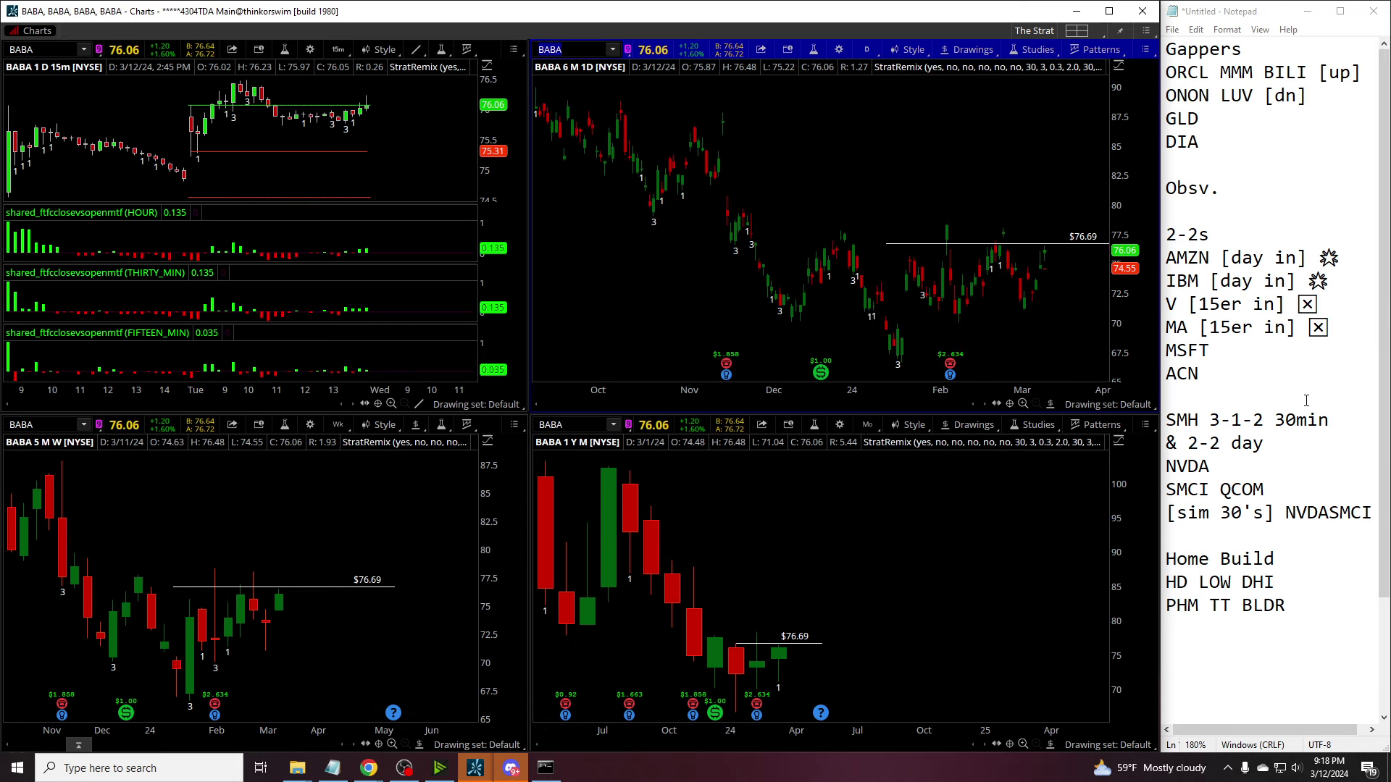
Step: Load BIDU in the linked charts and mark a horizontal level at $119.75 on the monthly chart
text(BIDU)
key(Return)
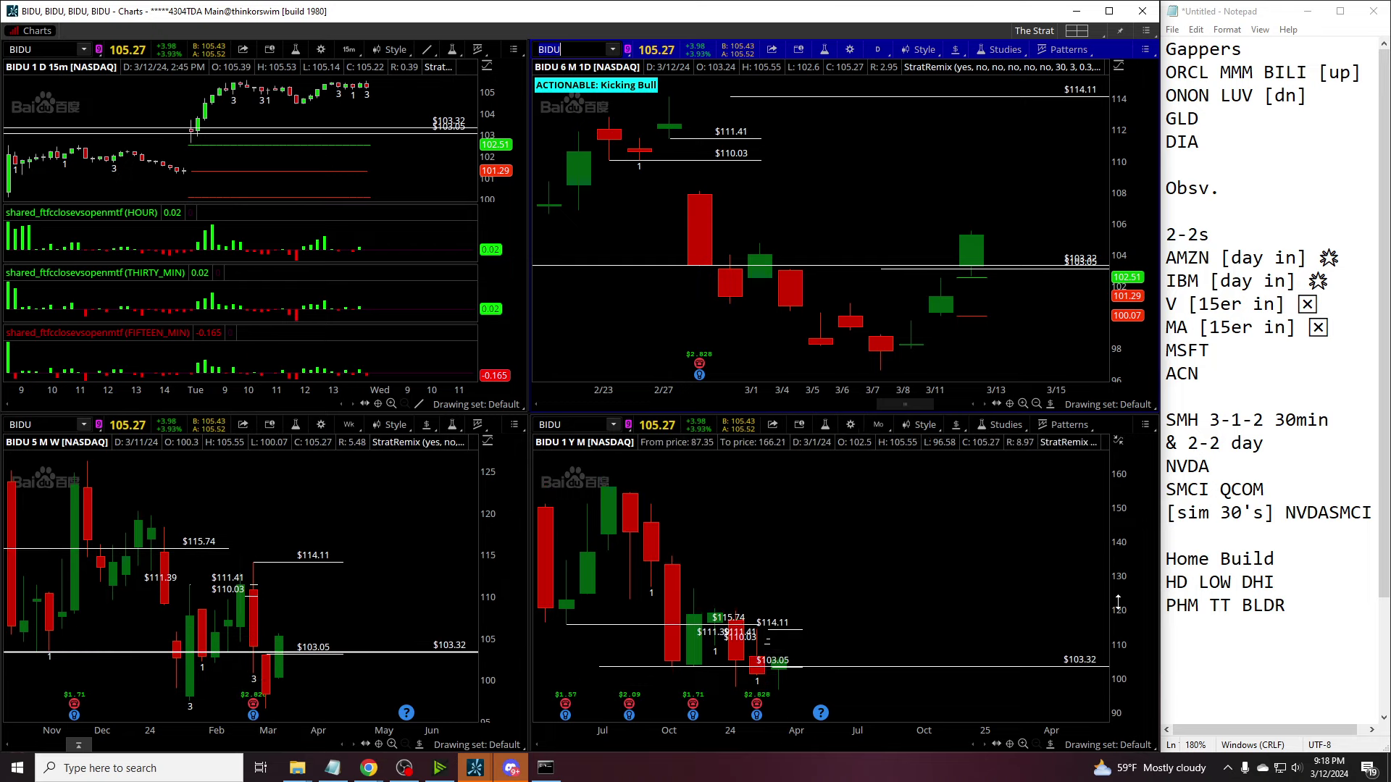
drag(723, 593, 866, 712)
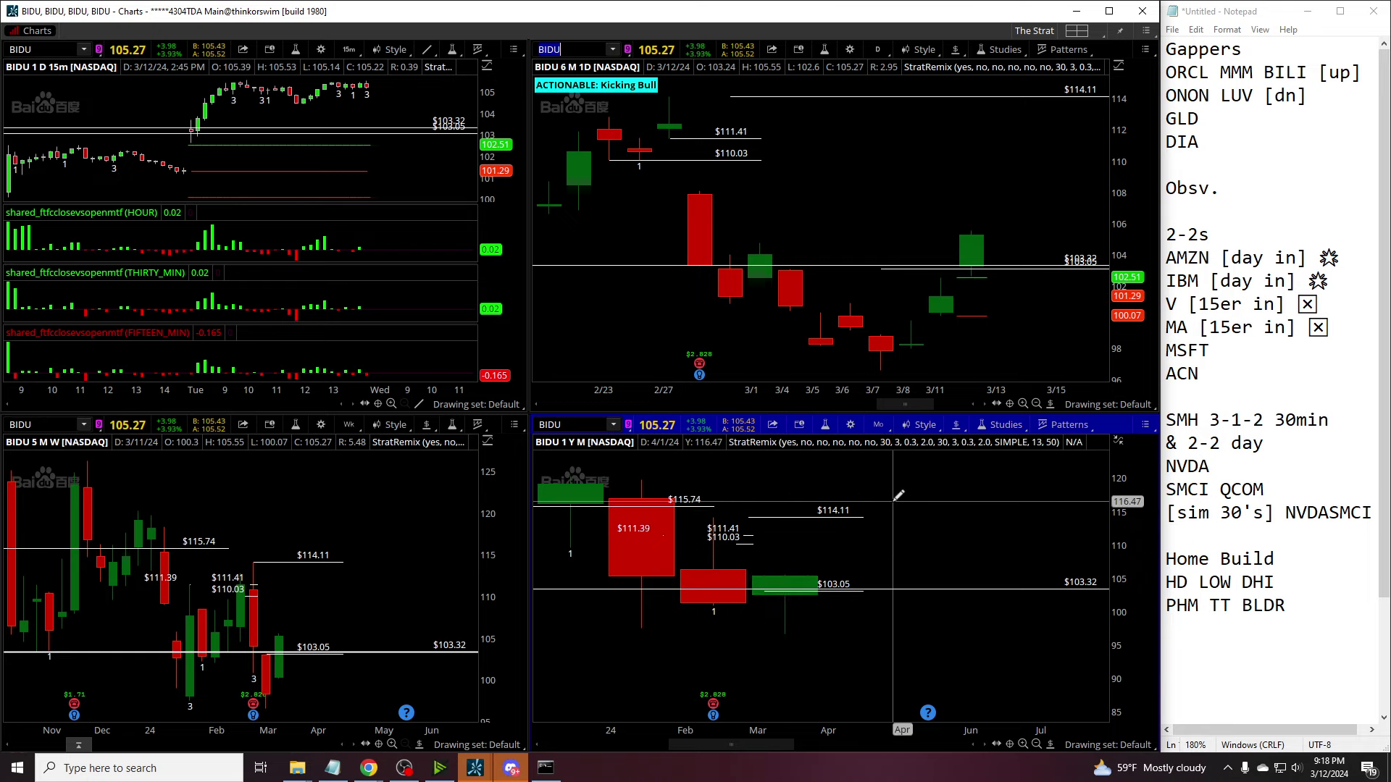
click(878, 479)
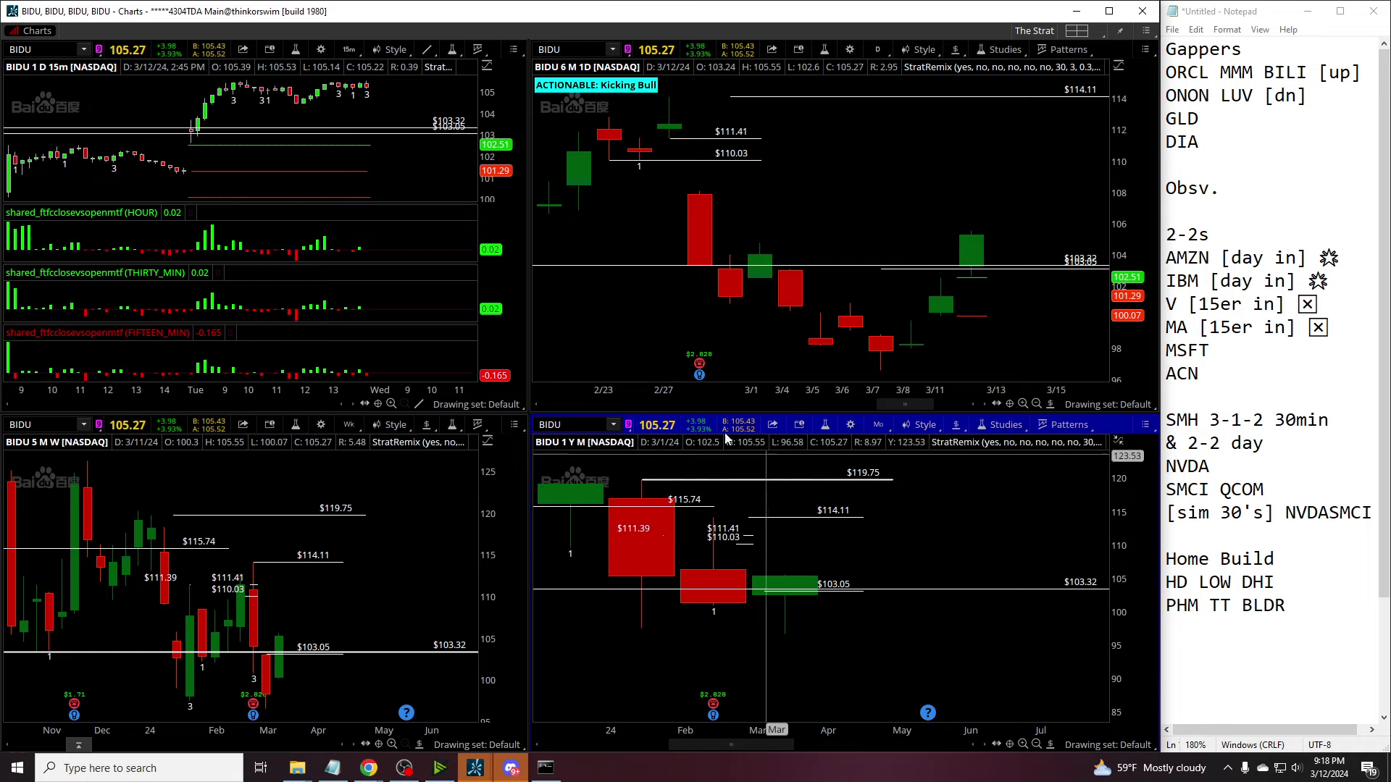
Step: Switch BIDU's 15-minute chart to 30 minutes and draw a descending trendline across its March 12 candles
click(341, 50)
click(420, 137)
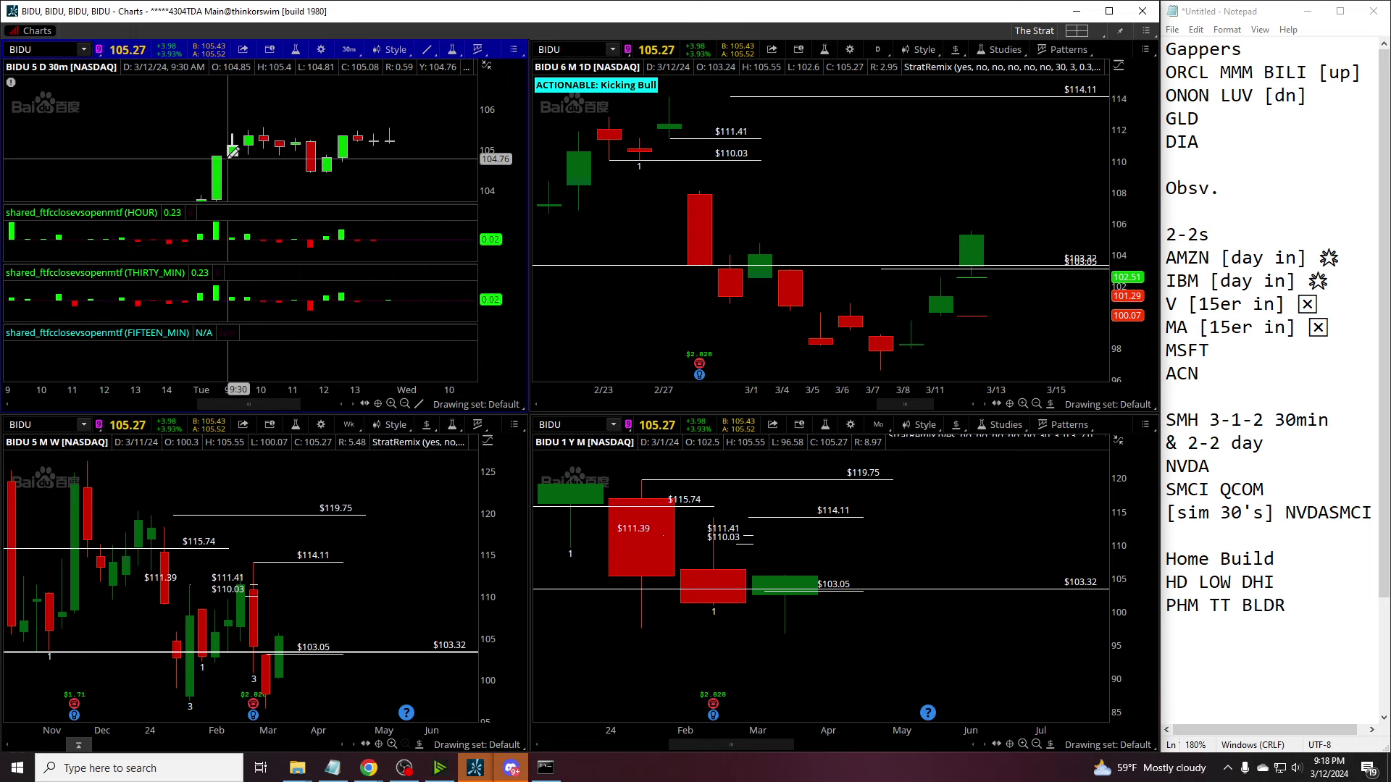
click(228, 156)
click(337, 176)
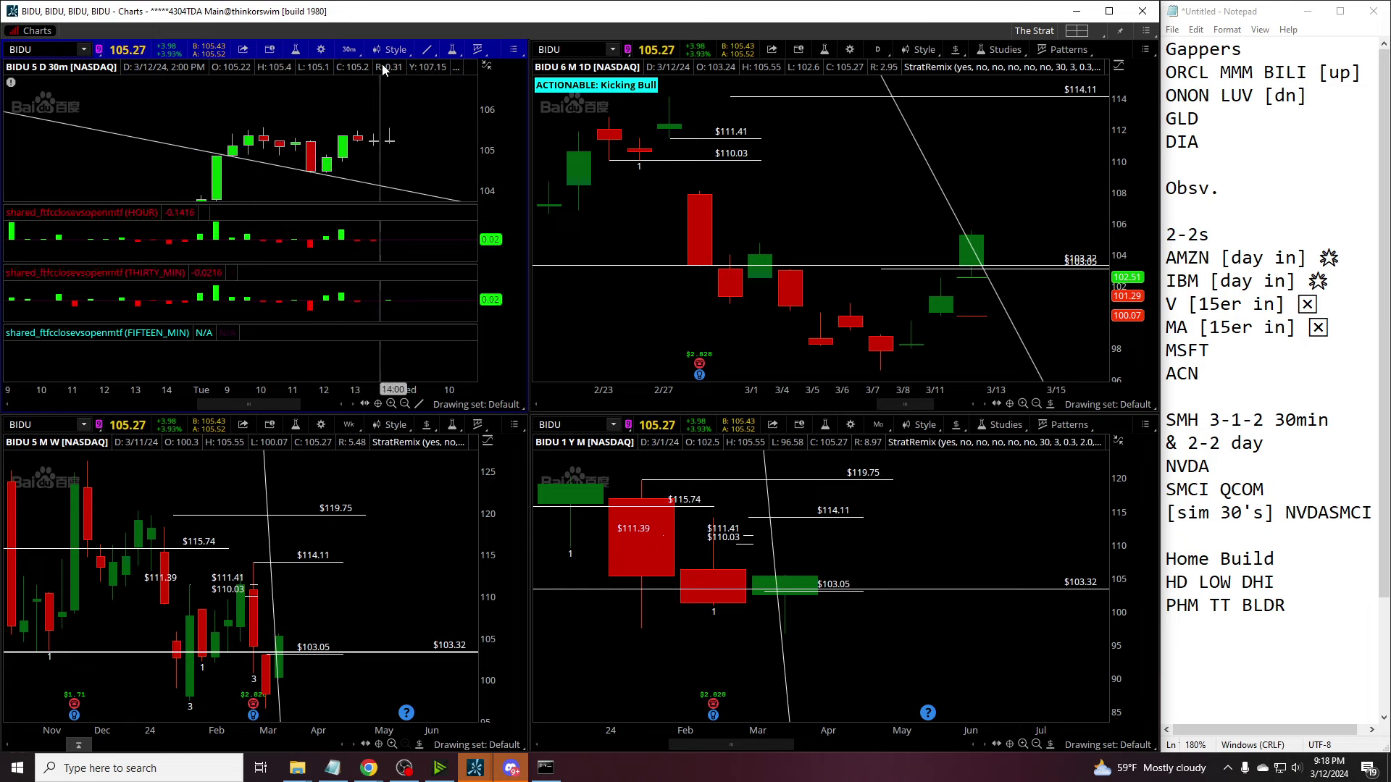
drag(494, 103, 511, 218)
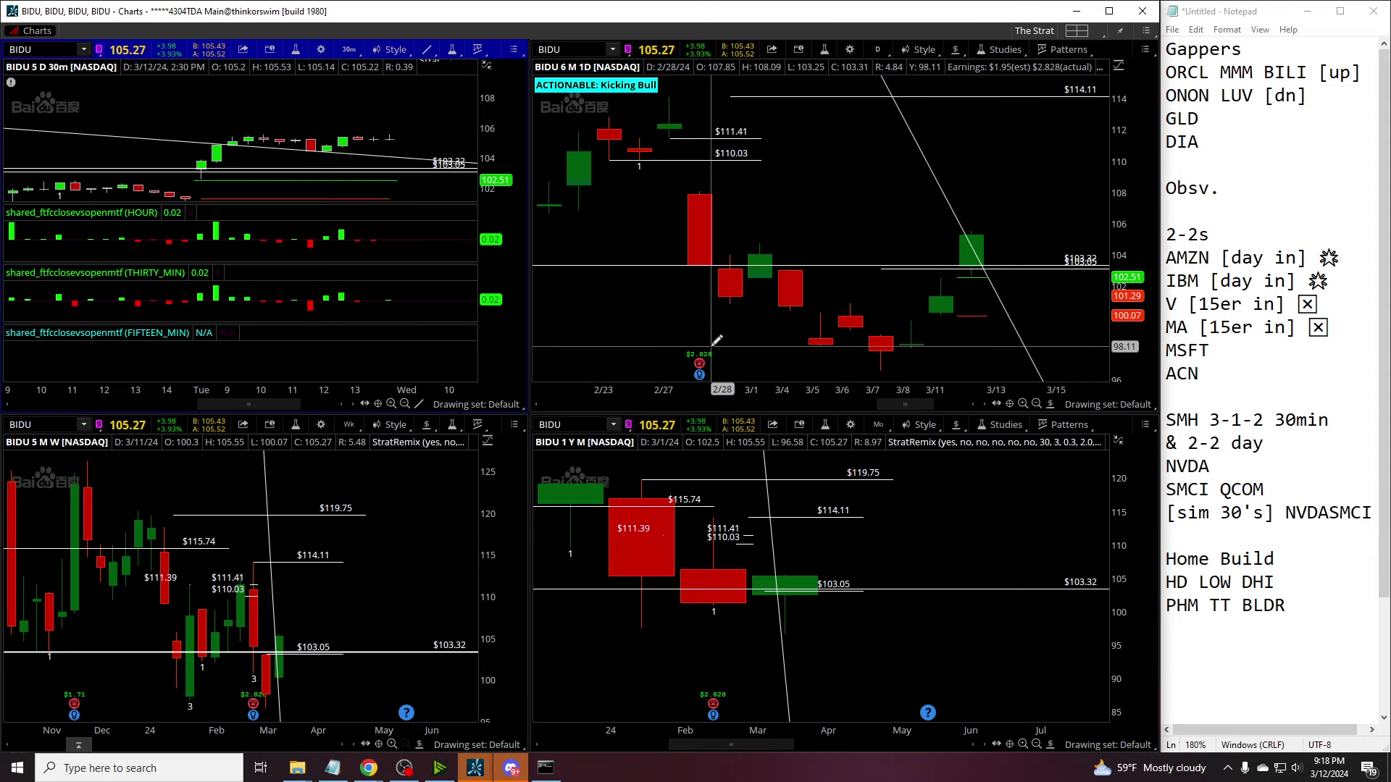
Step: Load BZ in the linked charts and examine its March 12 candles on the 30-minute chart
click(550, 49)
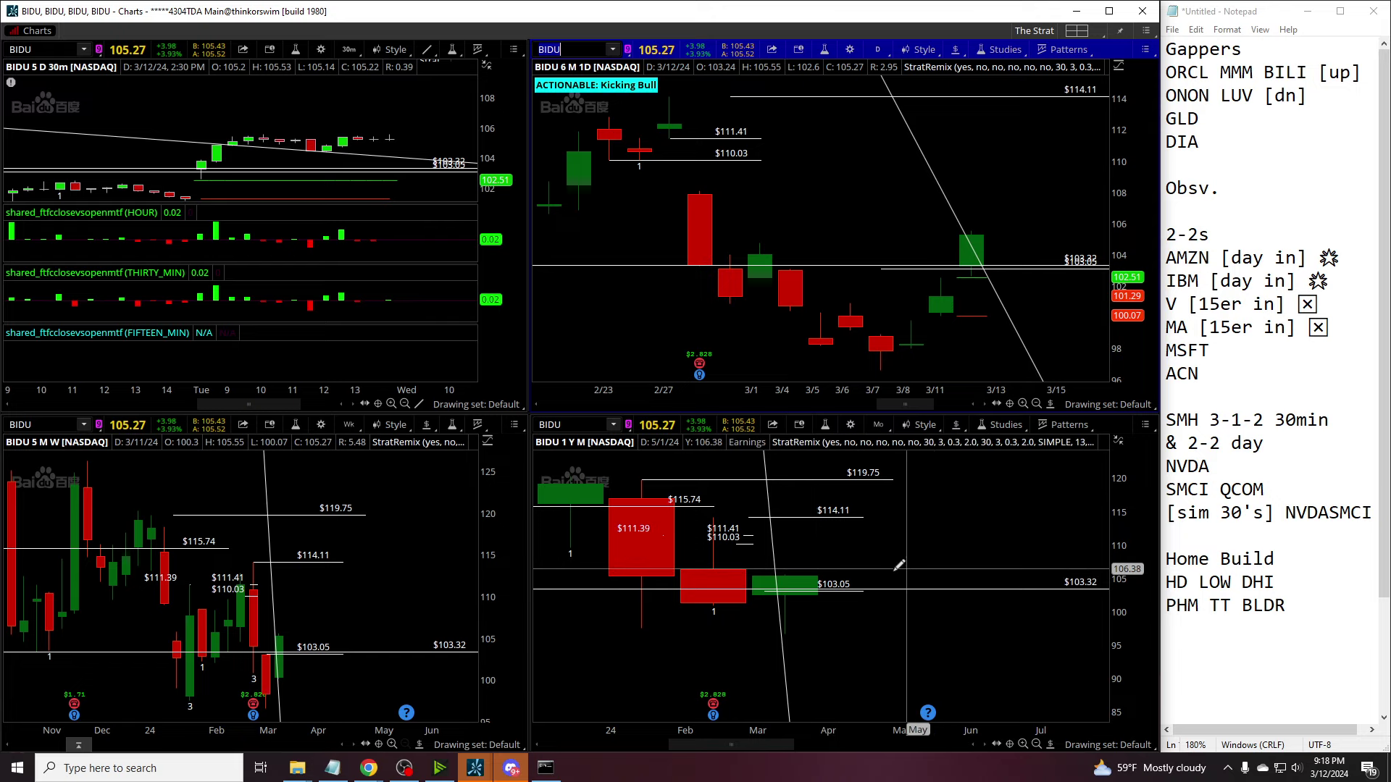
click(564, 423)
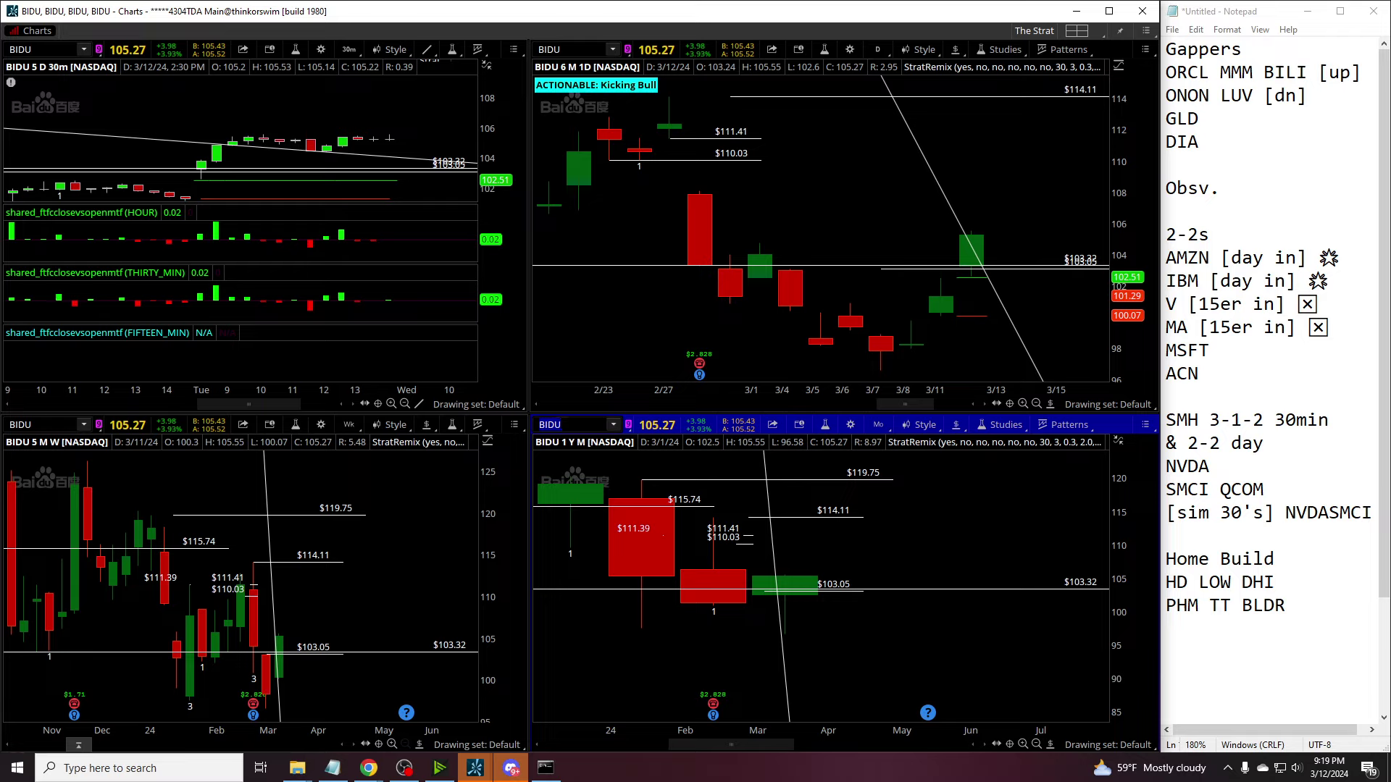
click(551, 425)
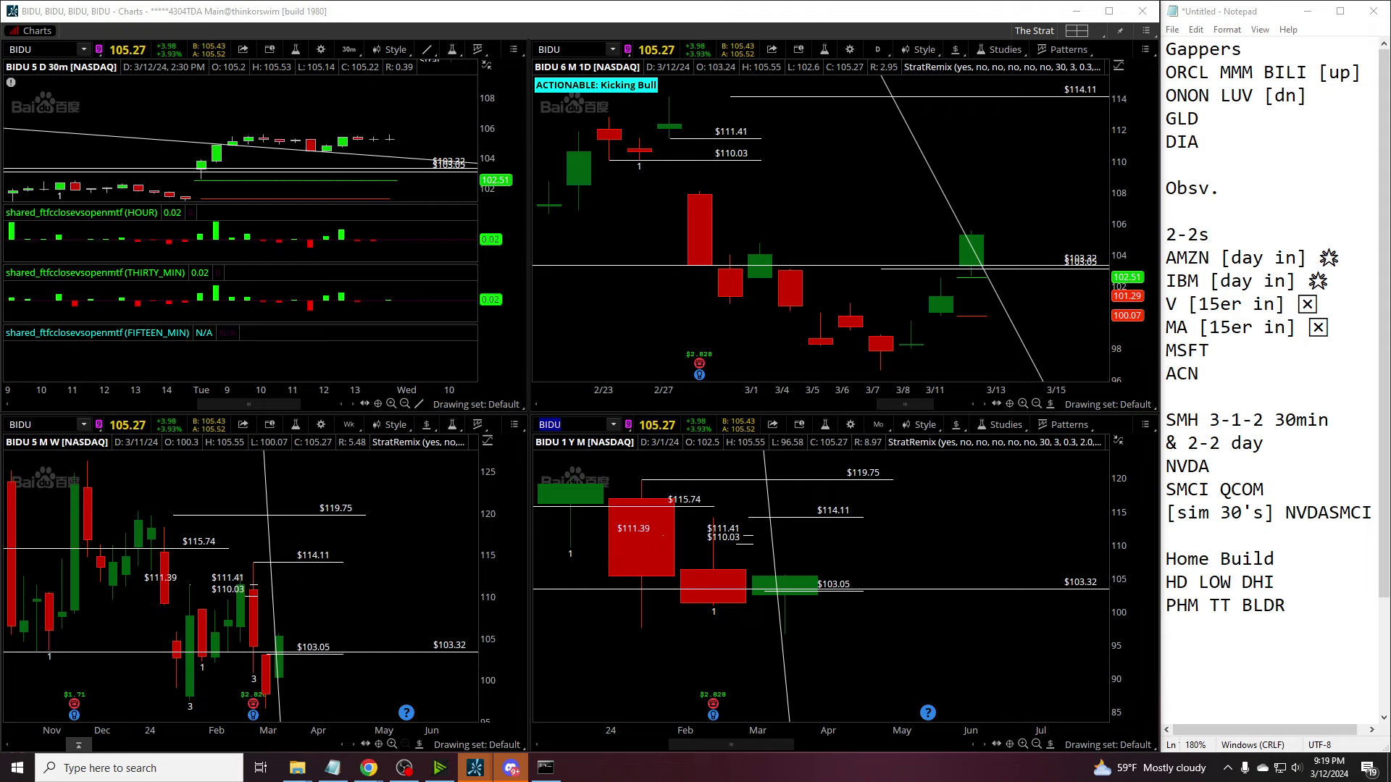
text(BZ)
key(Return)
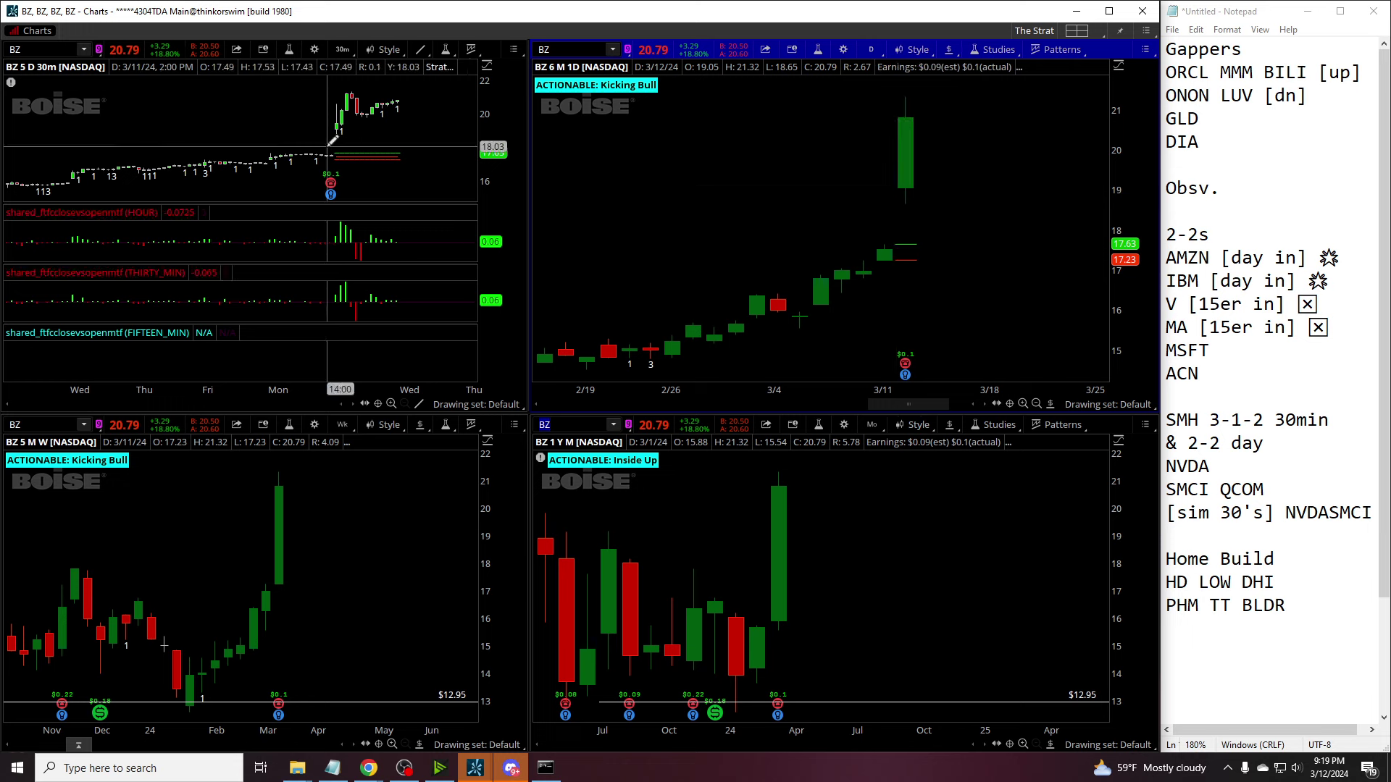
scroll(314, 115, up, 5)
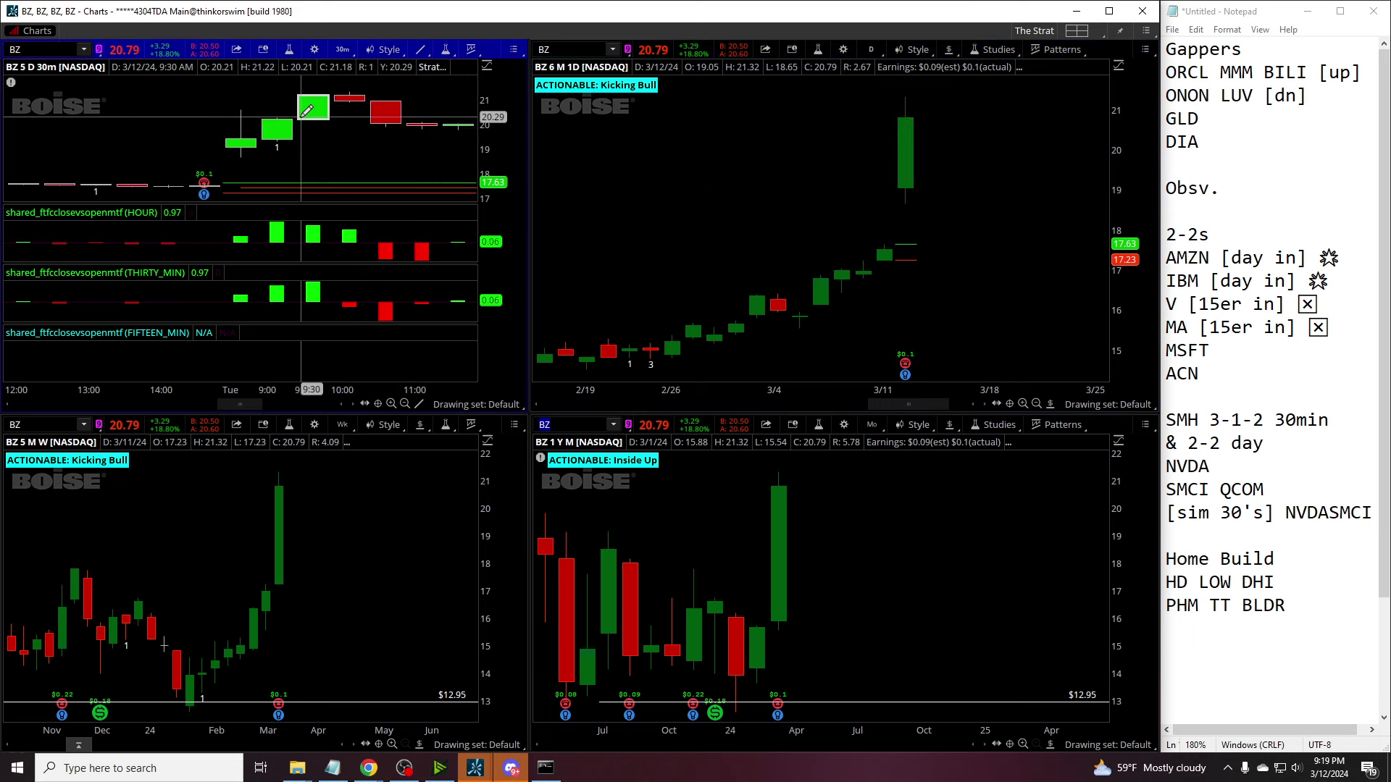
scroll(318, 90, down, 3)
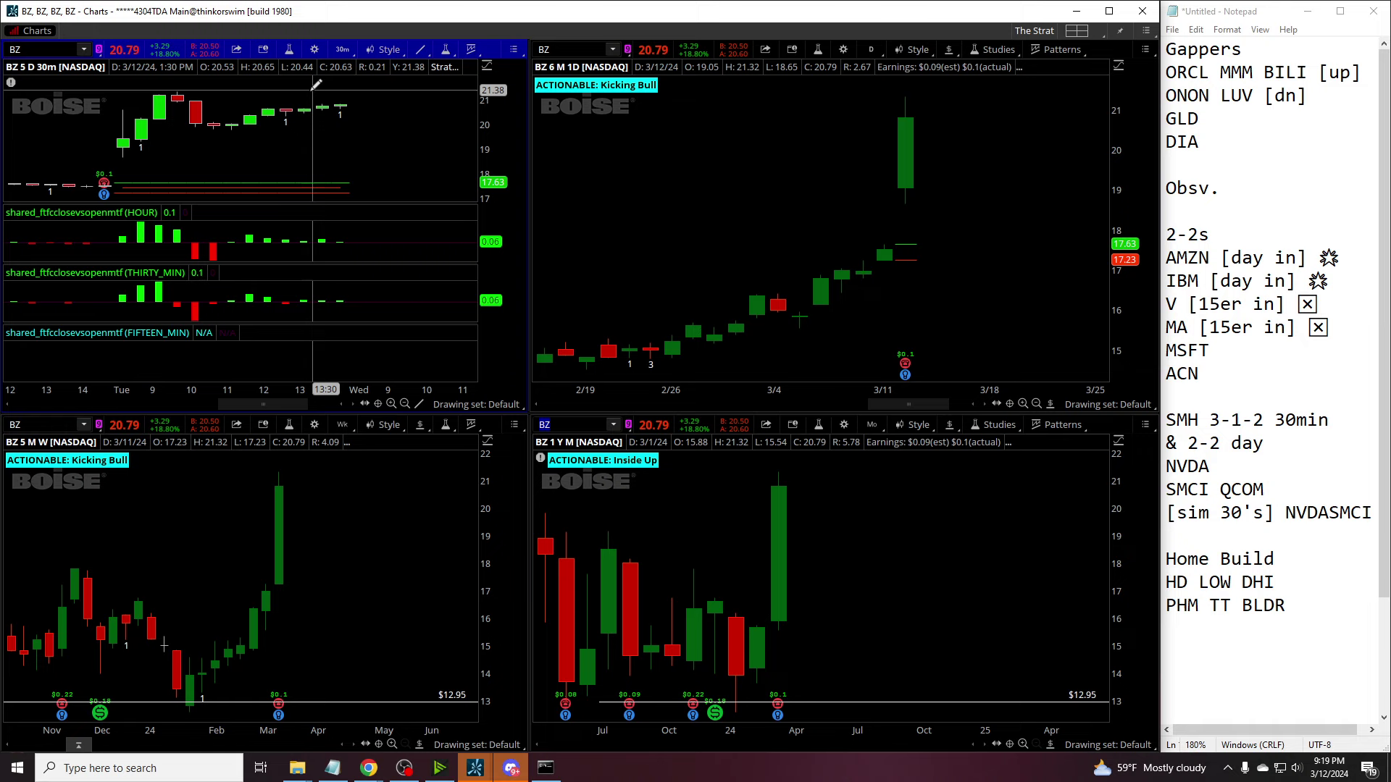
drag(111, 107, 201, 106)
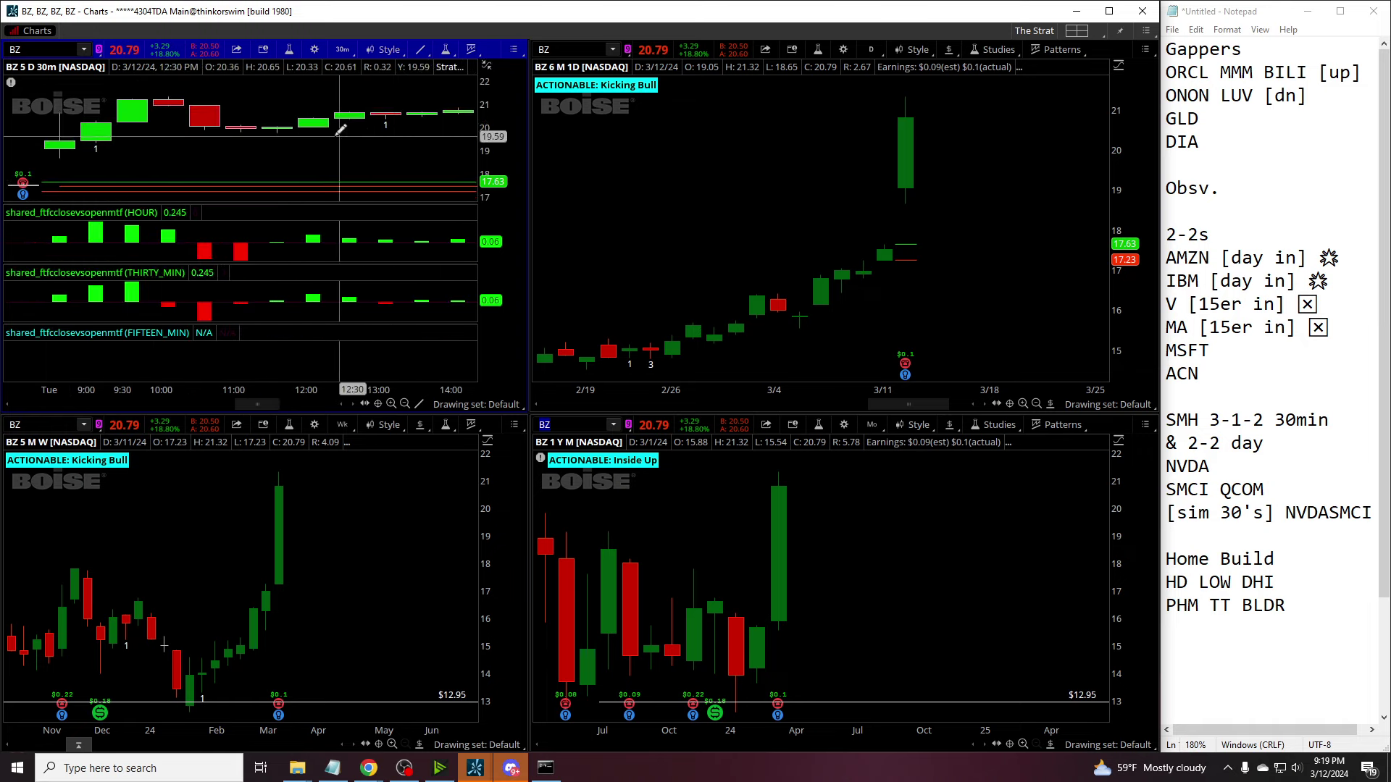
scroll(277, 140, up, 2)
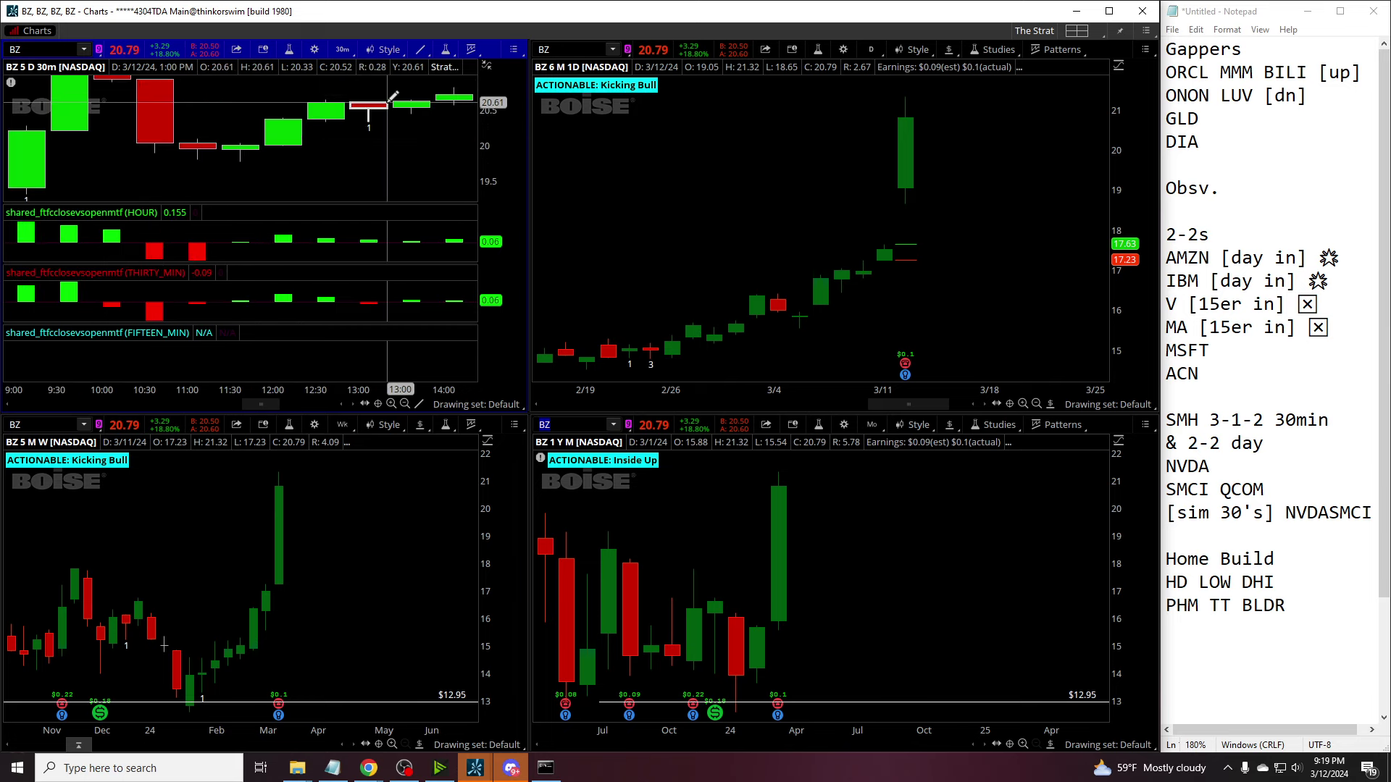
scroll(394, 96, down, 3)
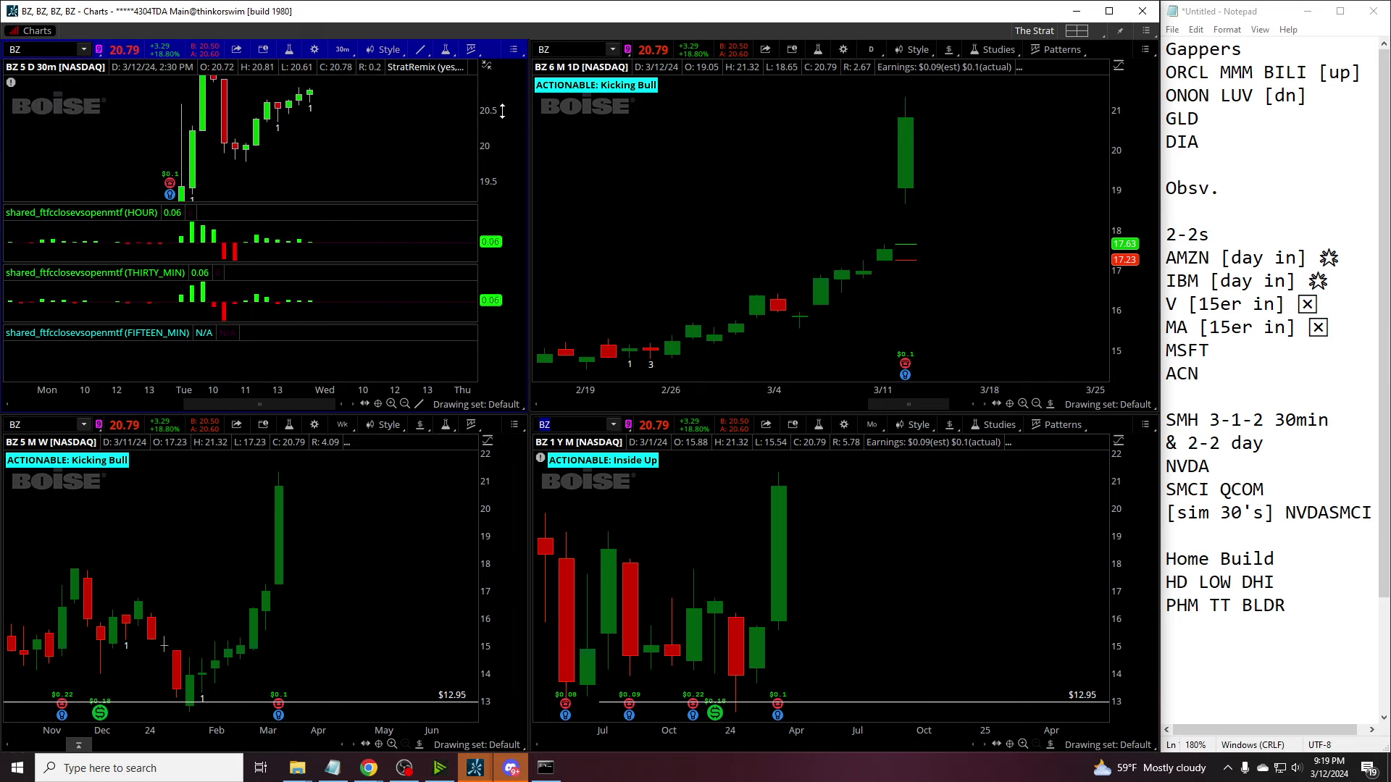
drag(502, 111, 501, 154)
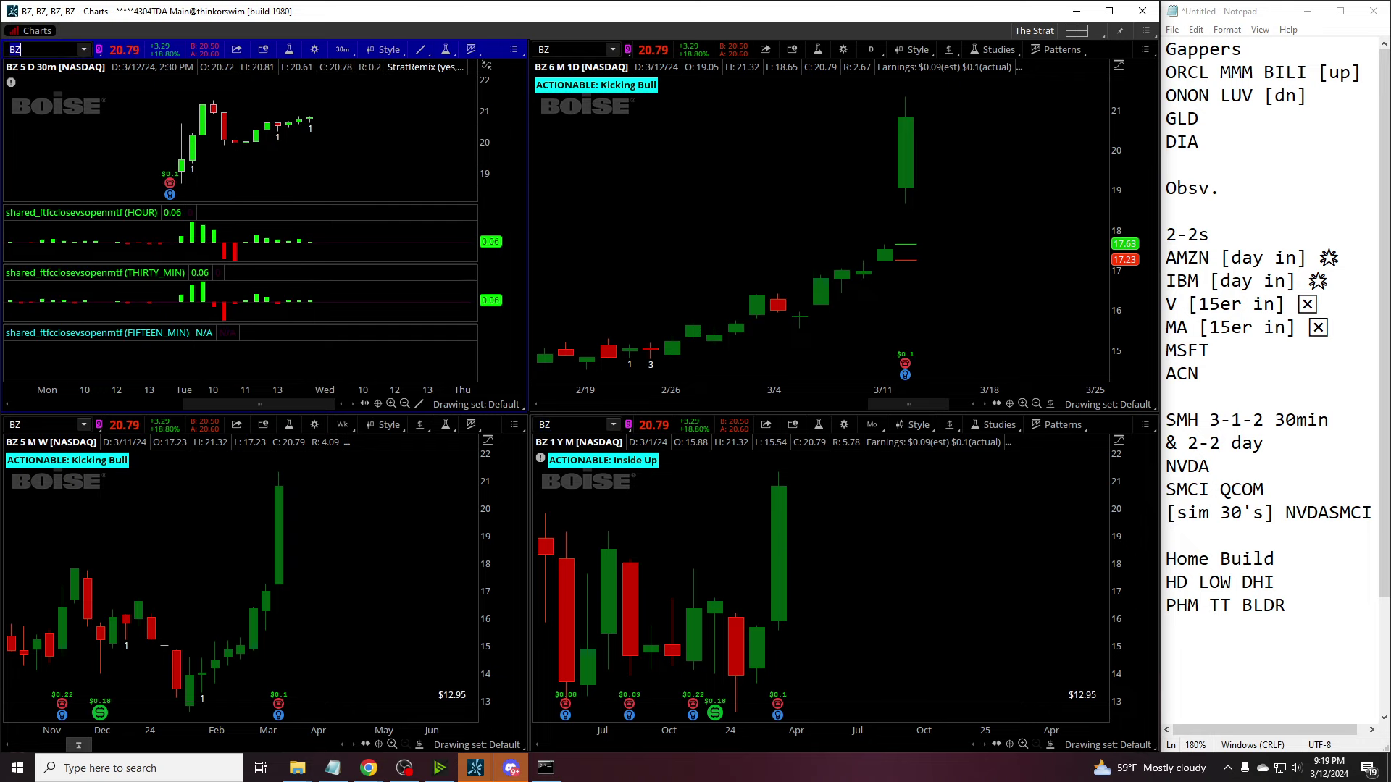
Step: Load BILI in the linked charts and examine its March daily candles and the latest 30-minute candles
text(BILI)
key(Return)
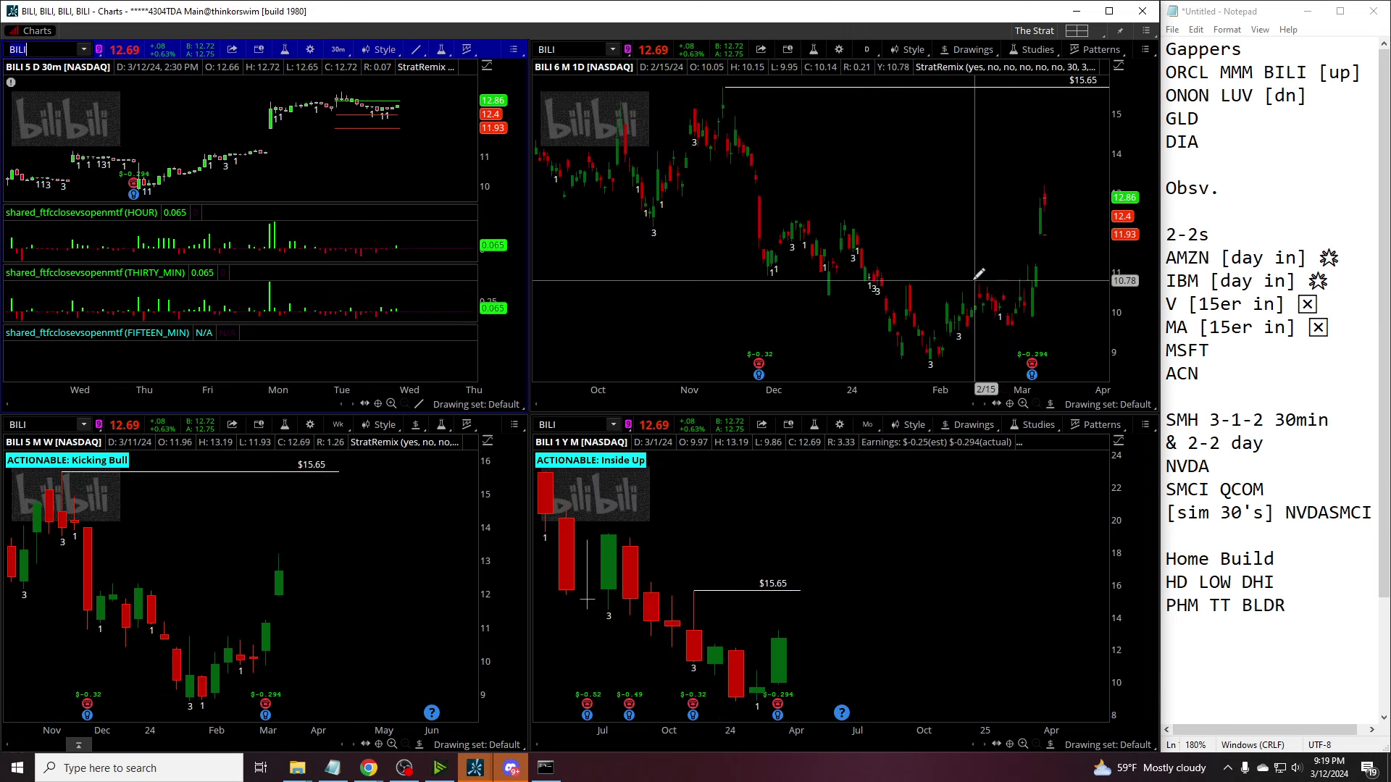
drag(968, 281, 1076, 268)
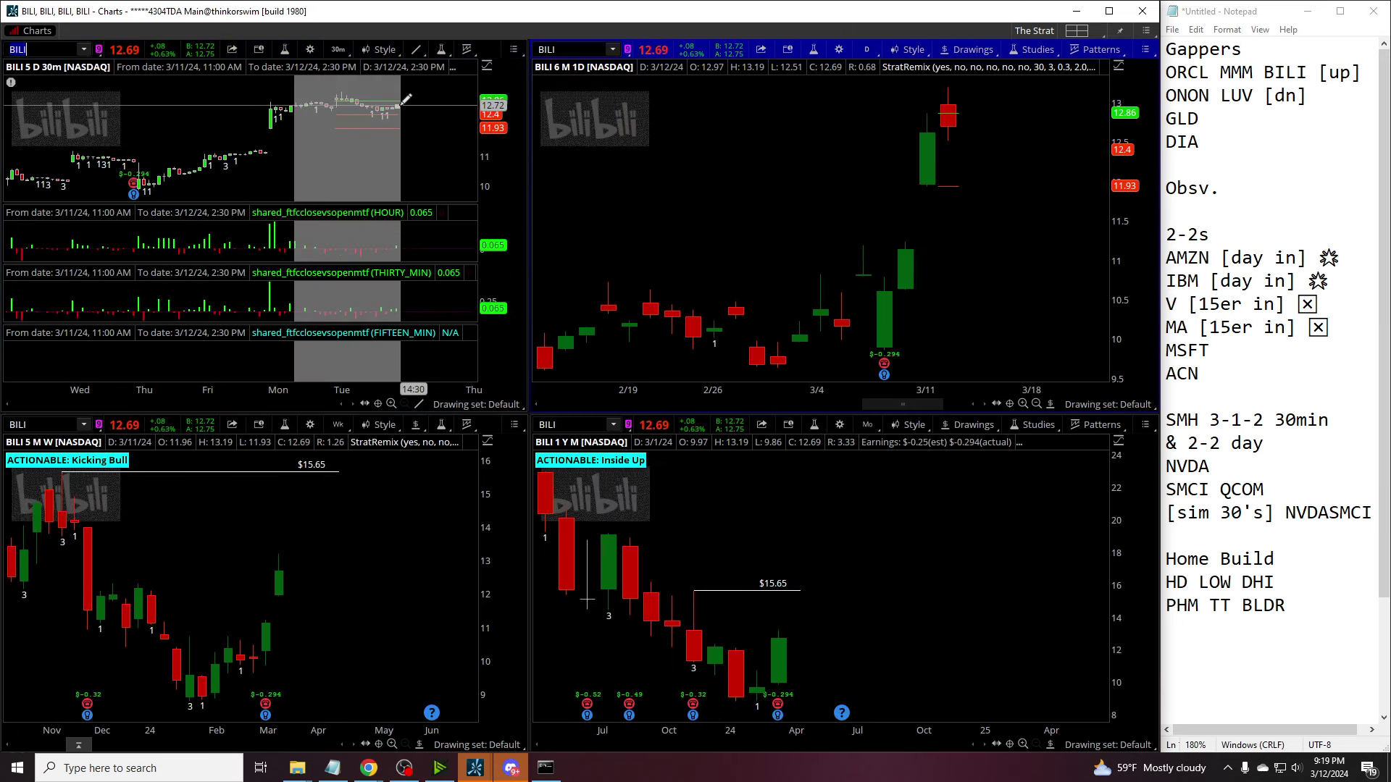
scroll(304, 105, up, 5)
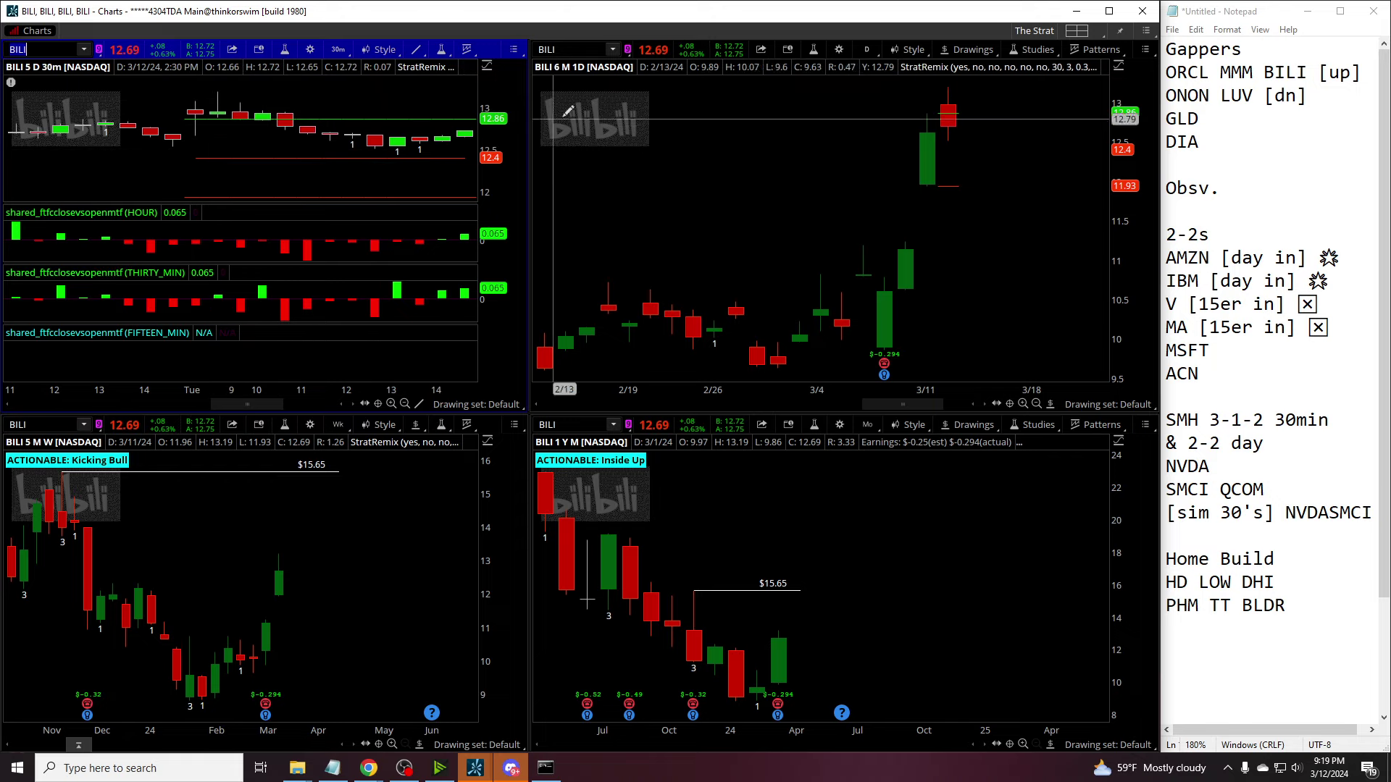
Step: Load OMC in the linked charts and examine its daily candles from late February to March 12
click(688, 51)
text(OMC)
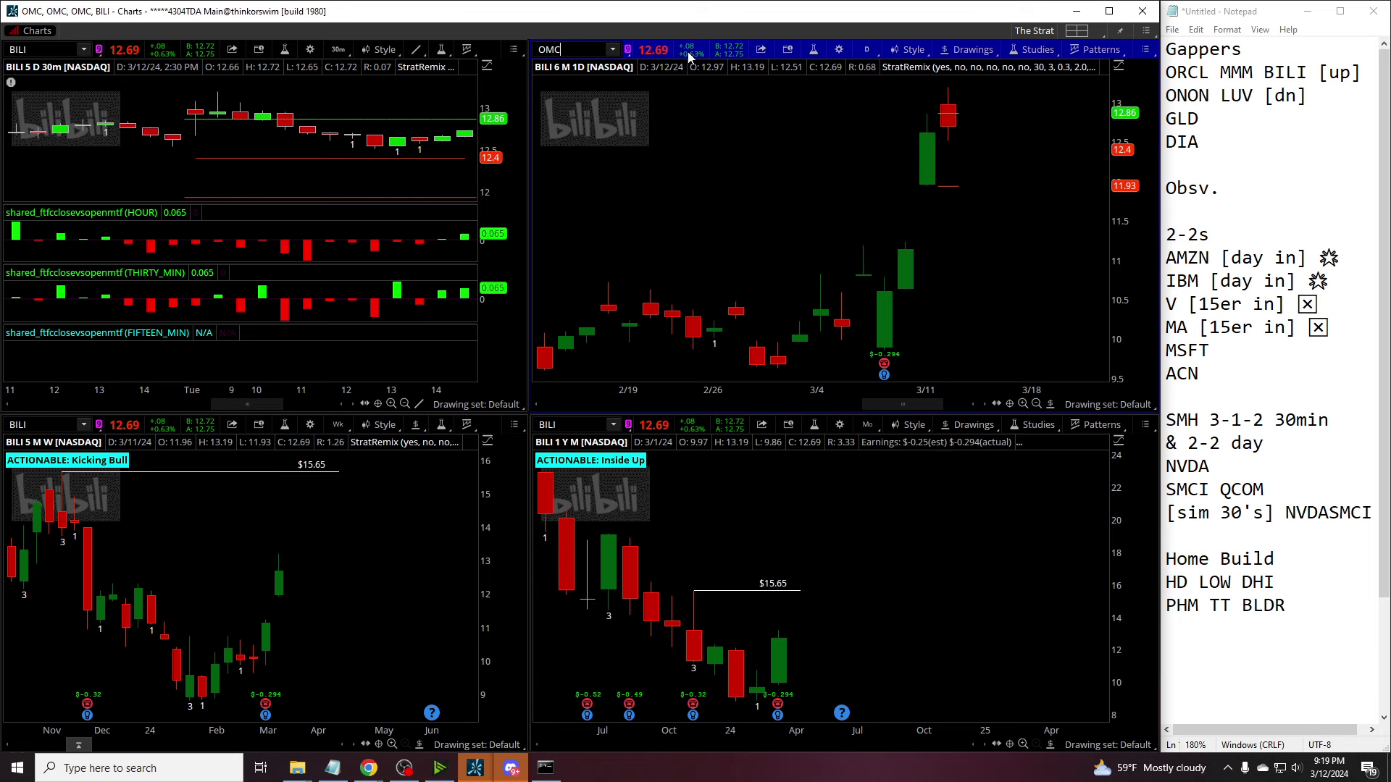
key(Return)
drag(1052, 216, 978, 215)
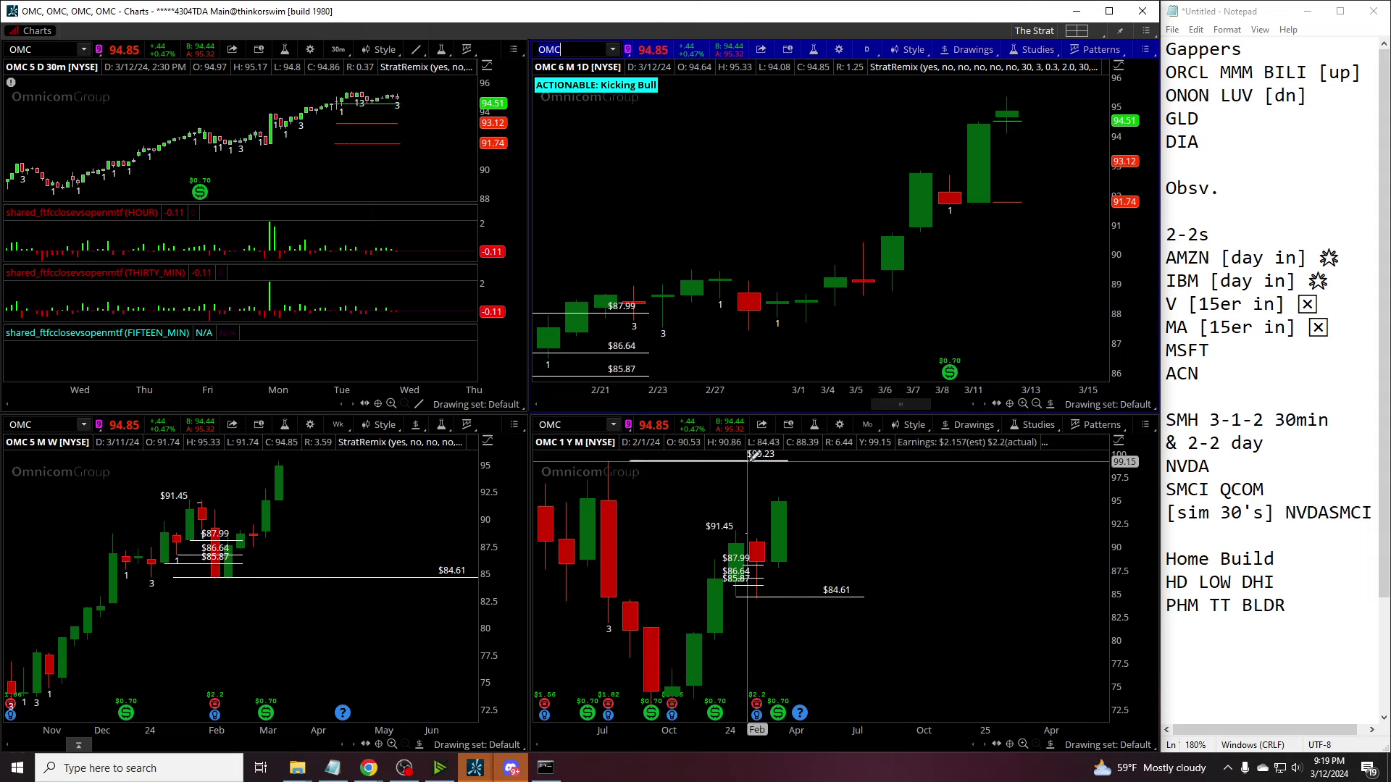
Step: Load FUTU in the linked charts, switch the monthly chart to yearly, and compare the daily candles with the $67.49 level
click(560, 50)
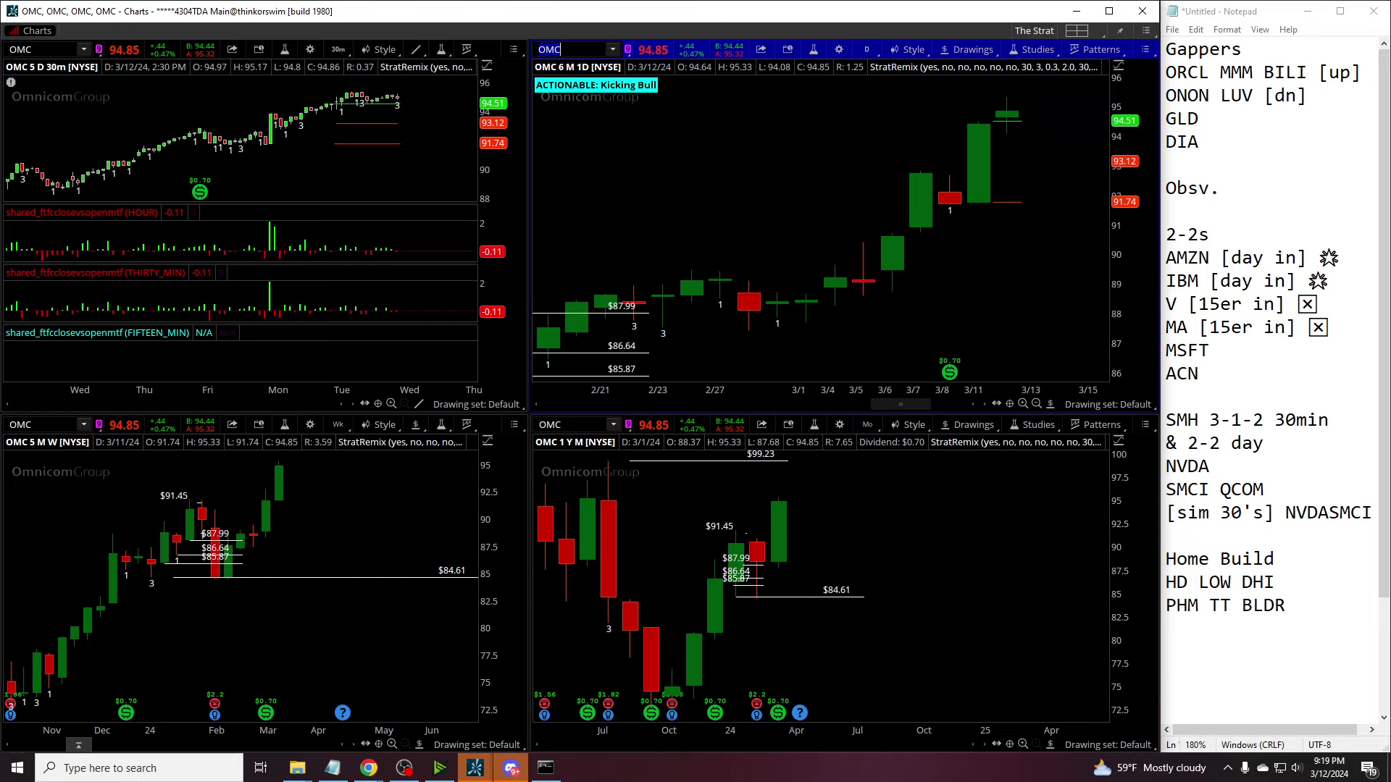
text(FUTU)
key(Return)
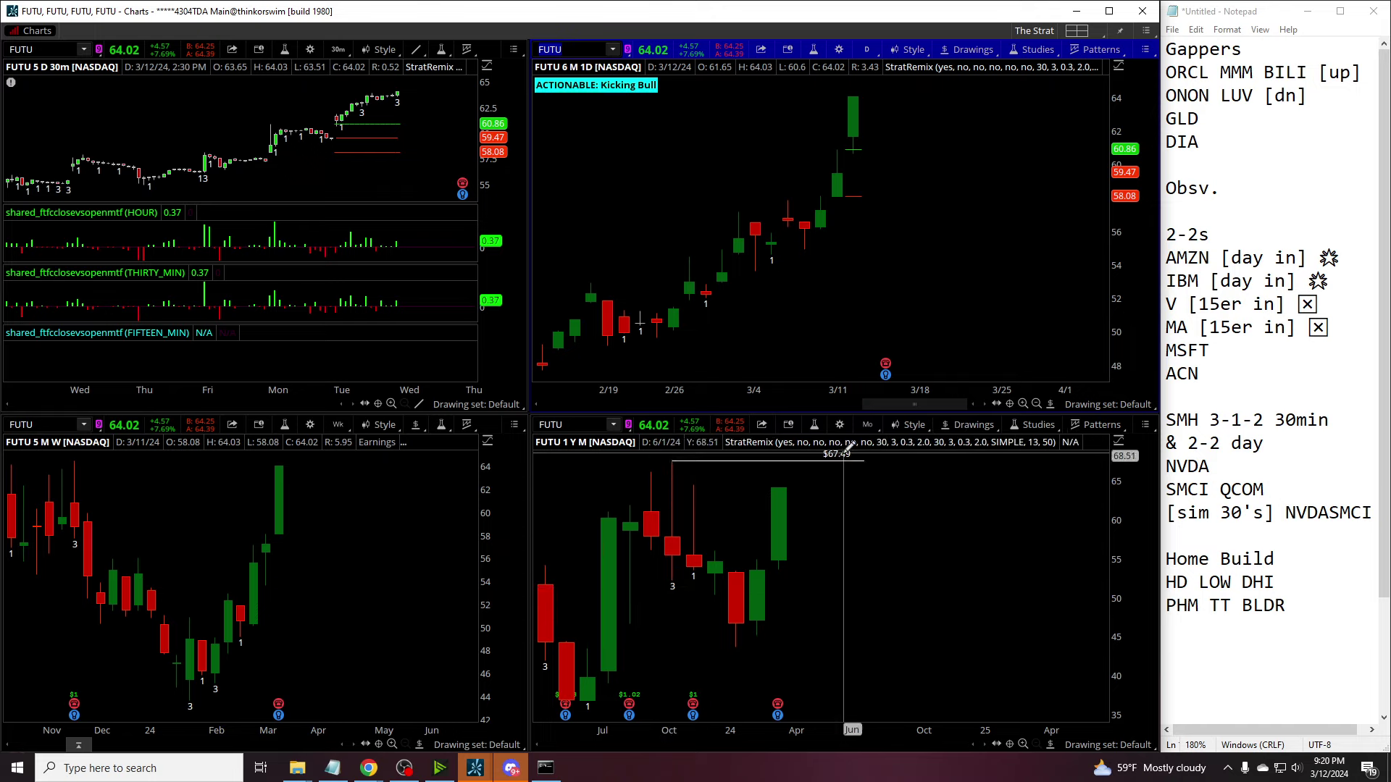
click(867, 424)
click(812, 288)
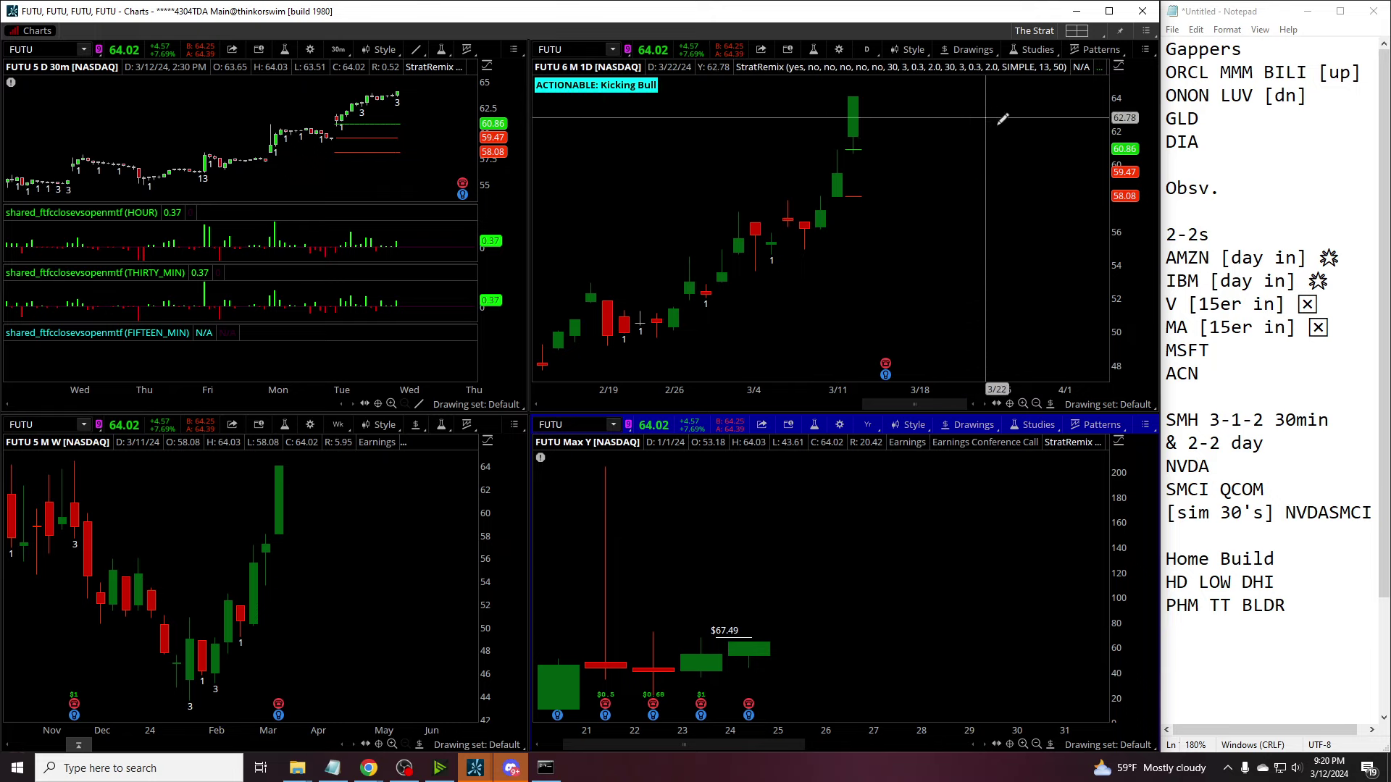
drag(1112, 145, 1112, 177)
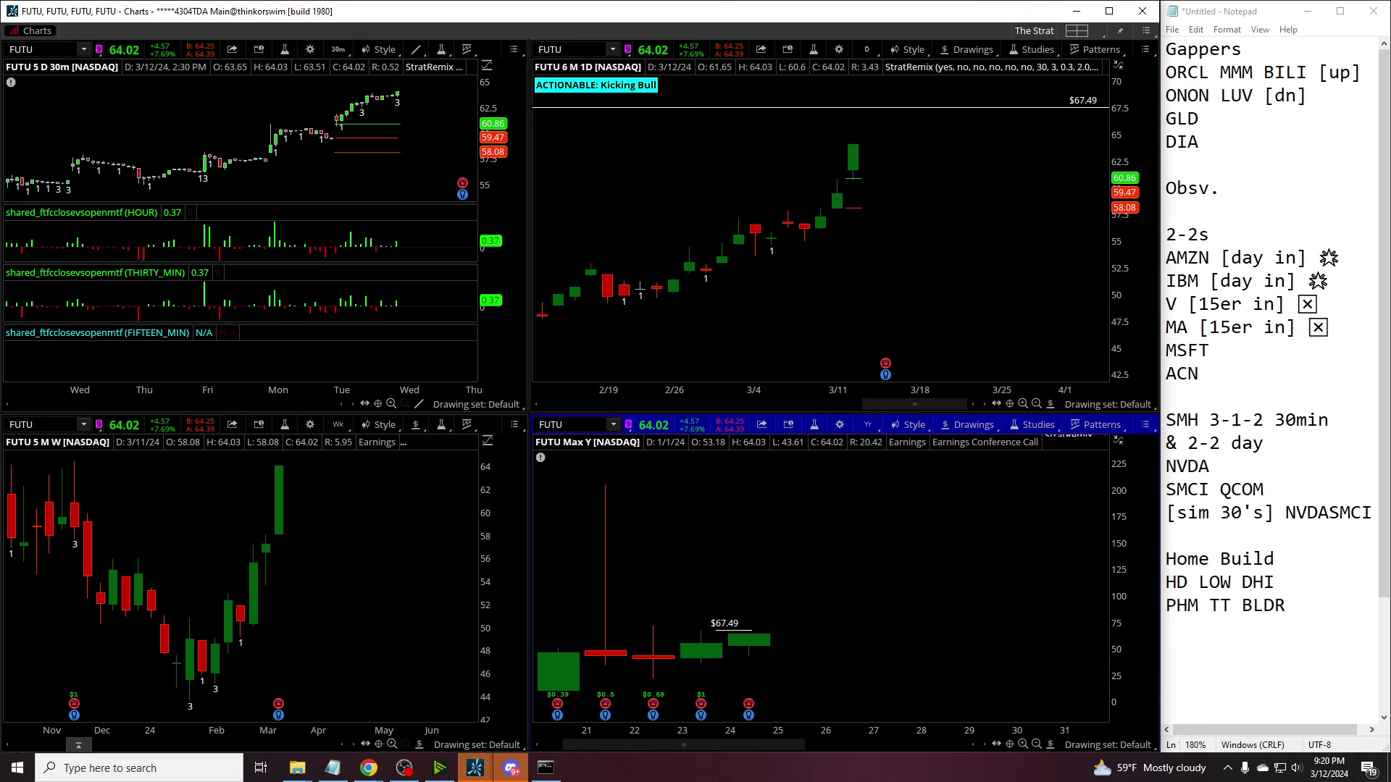
Step: Load HIG in the linked charts and examine its March daily candles
drag(963, 201, 1110, 200)
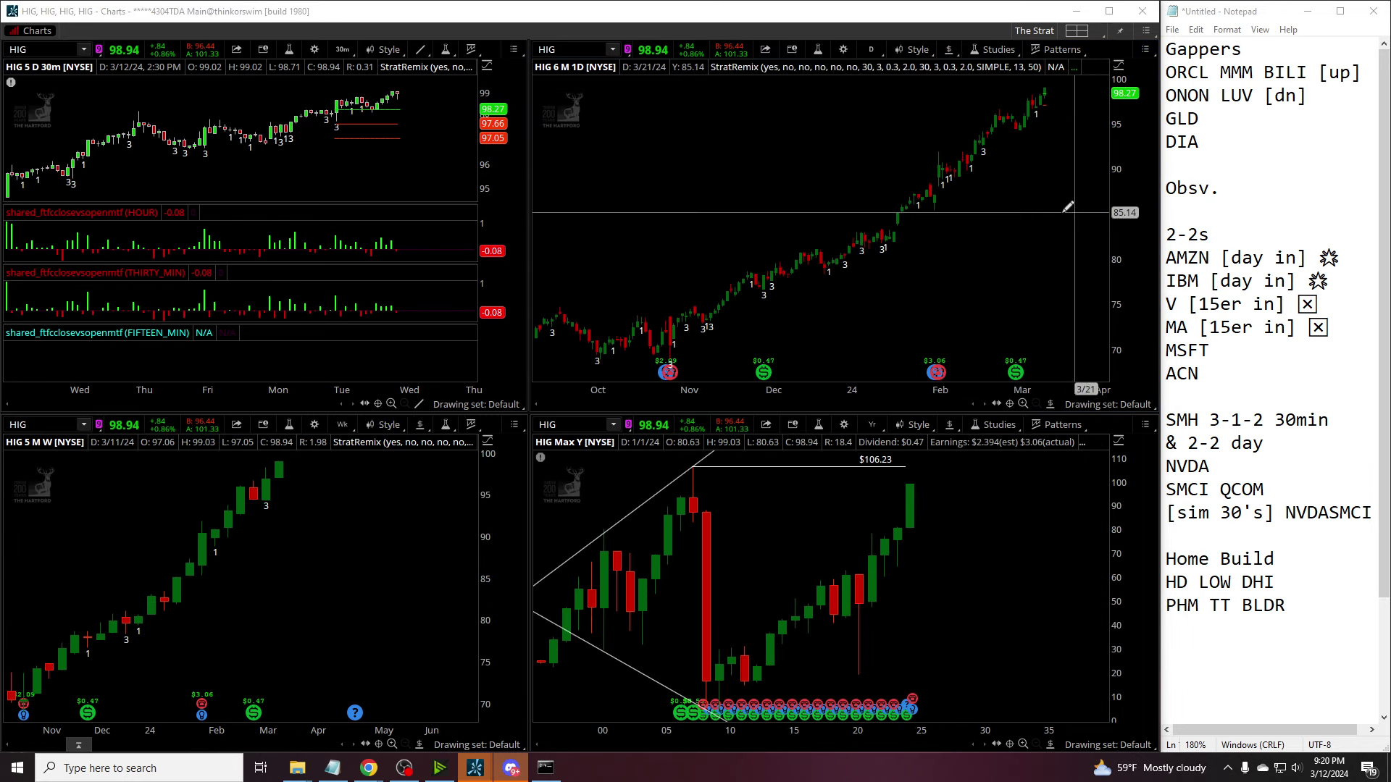
drag(1005, 196, 1067, 166)
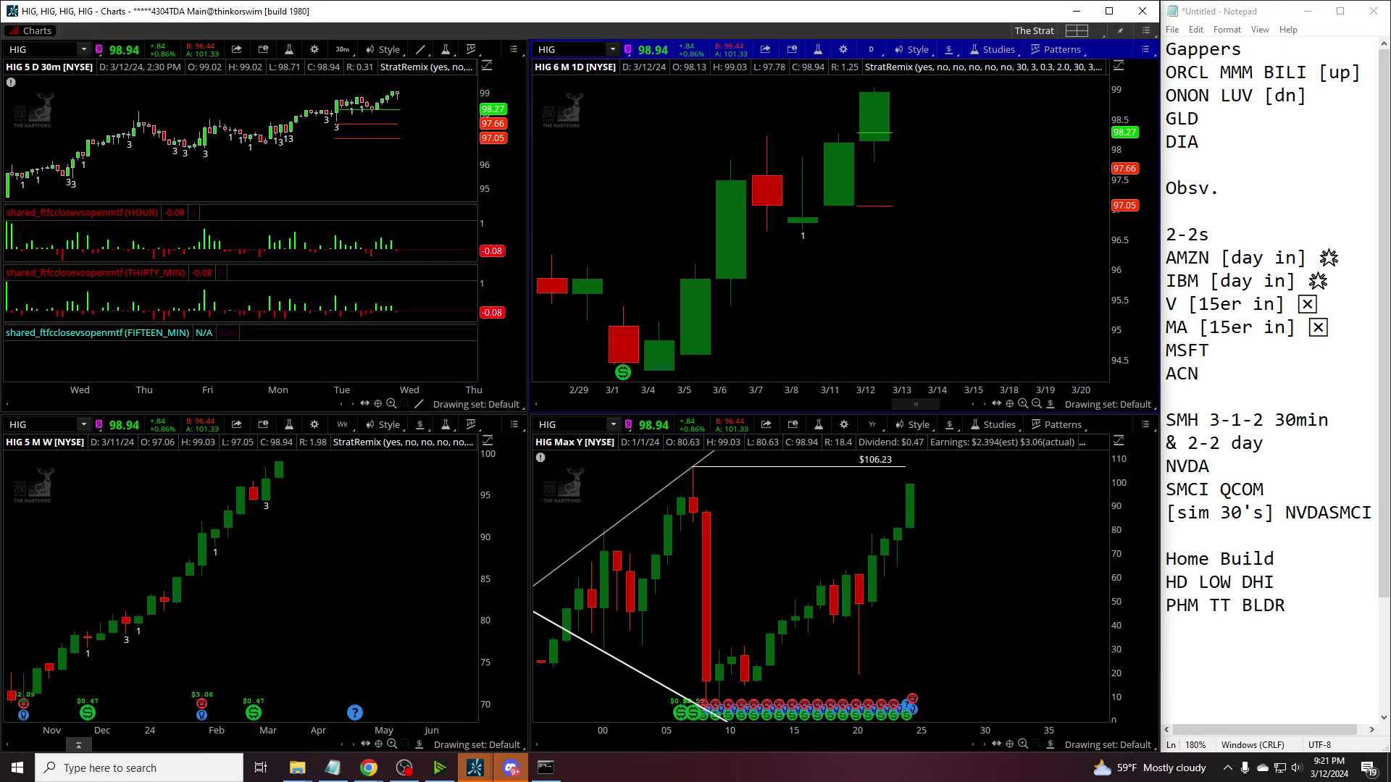
Step: Load DG in the linked charts, examine its daily candles from mid-February to March 12, and switch the yearly chart to 5 Y : Q
text(DG)
key(Return)
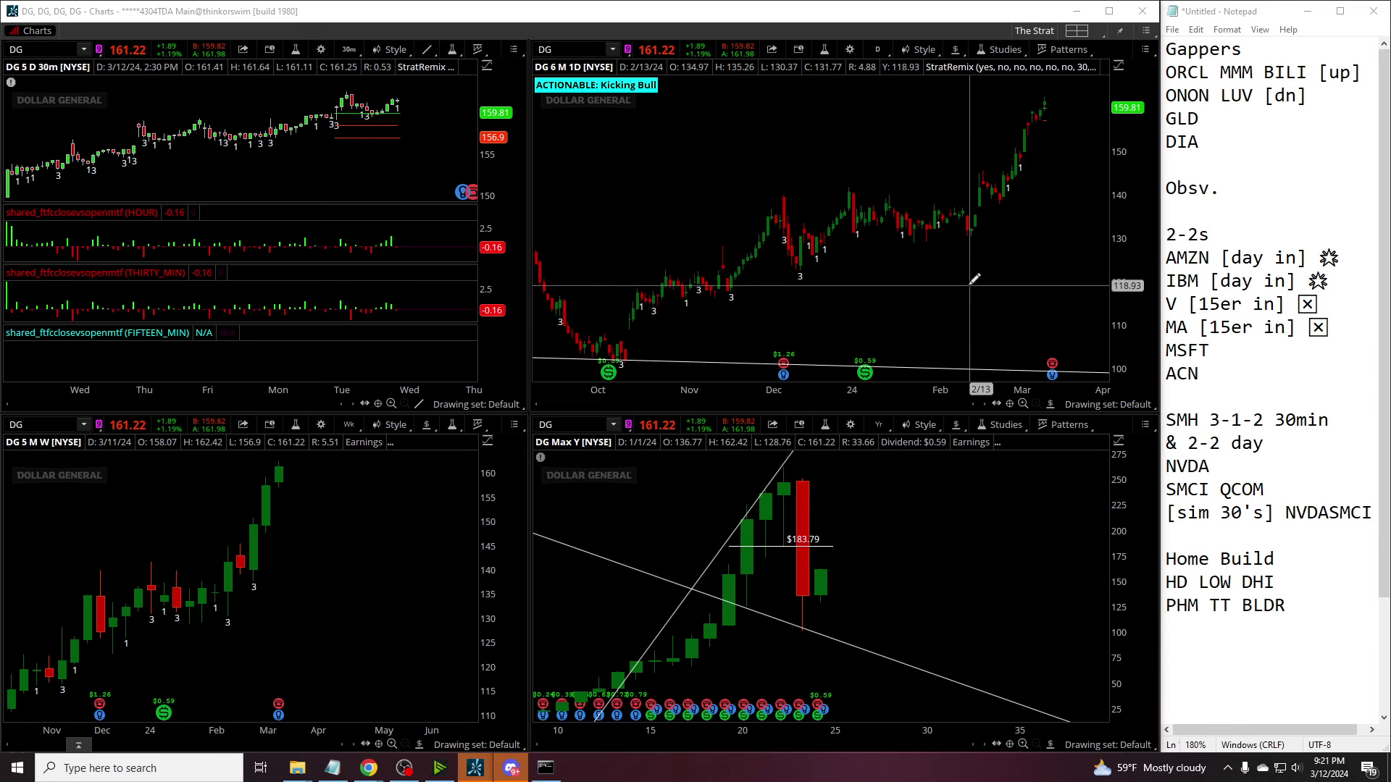
drag(970, 282, 1091, 258)
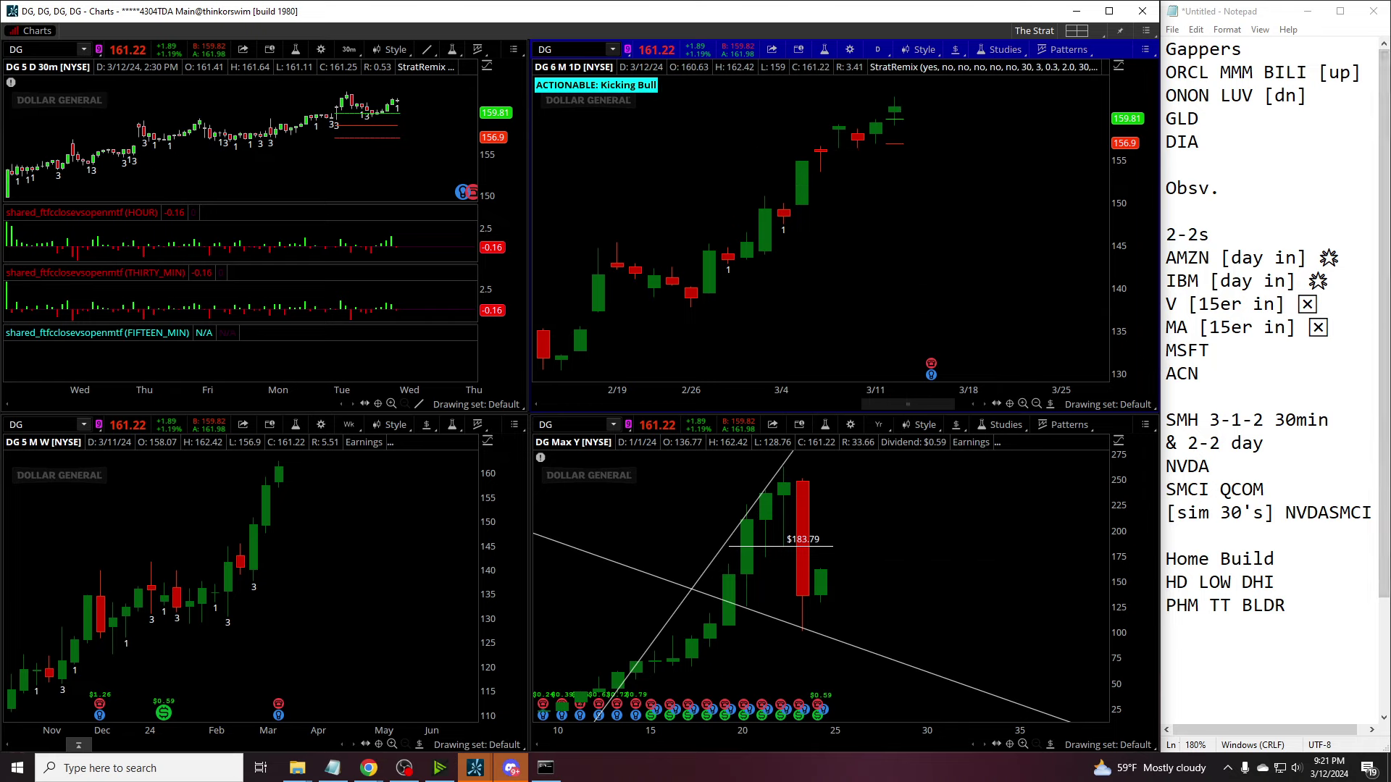
click(879, 424)
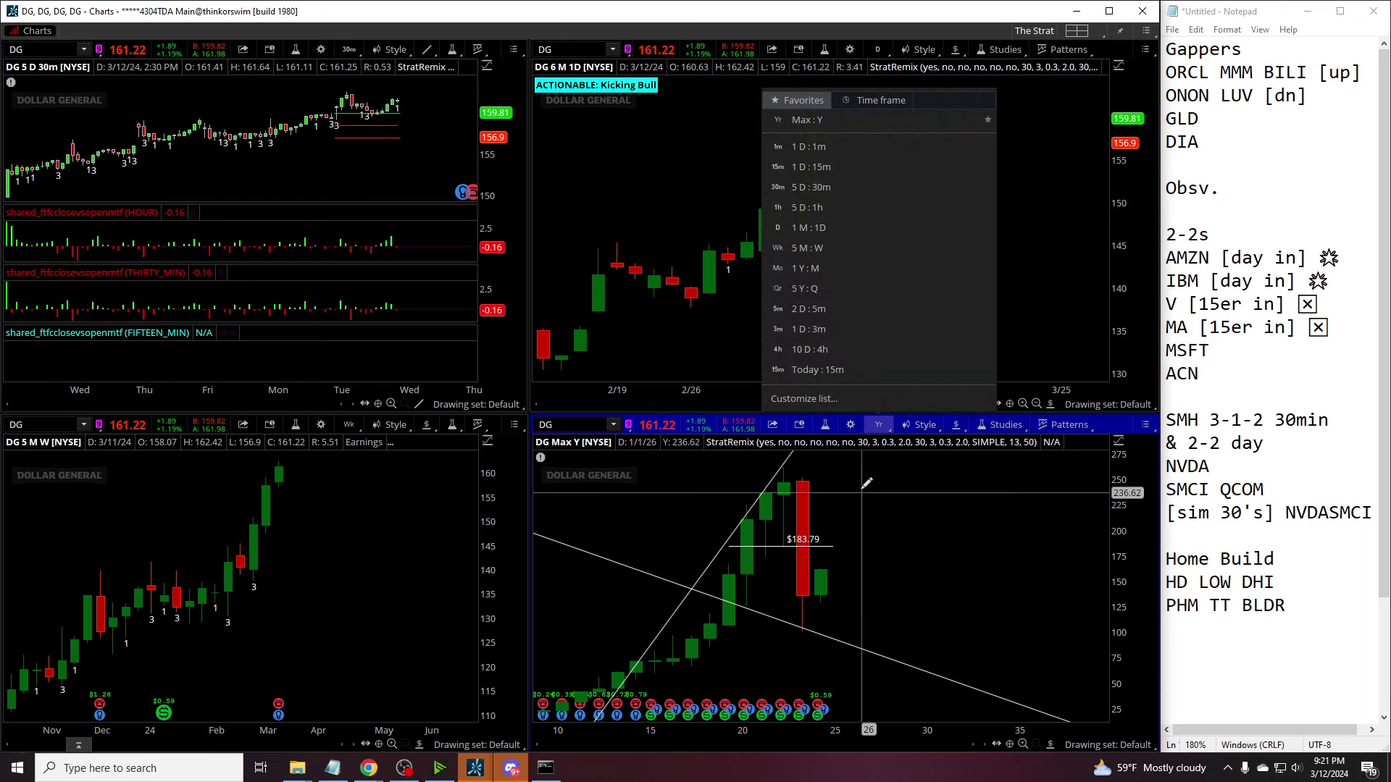
click(836, 297)
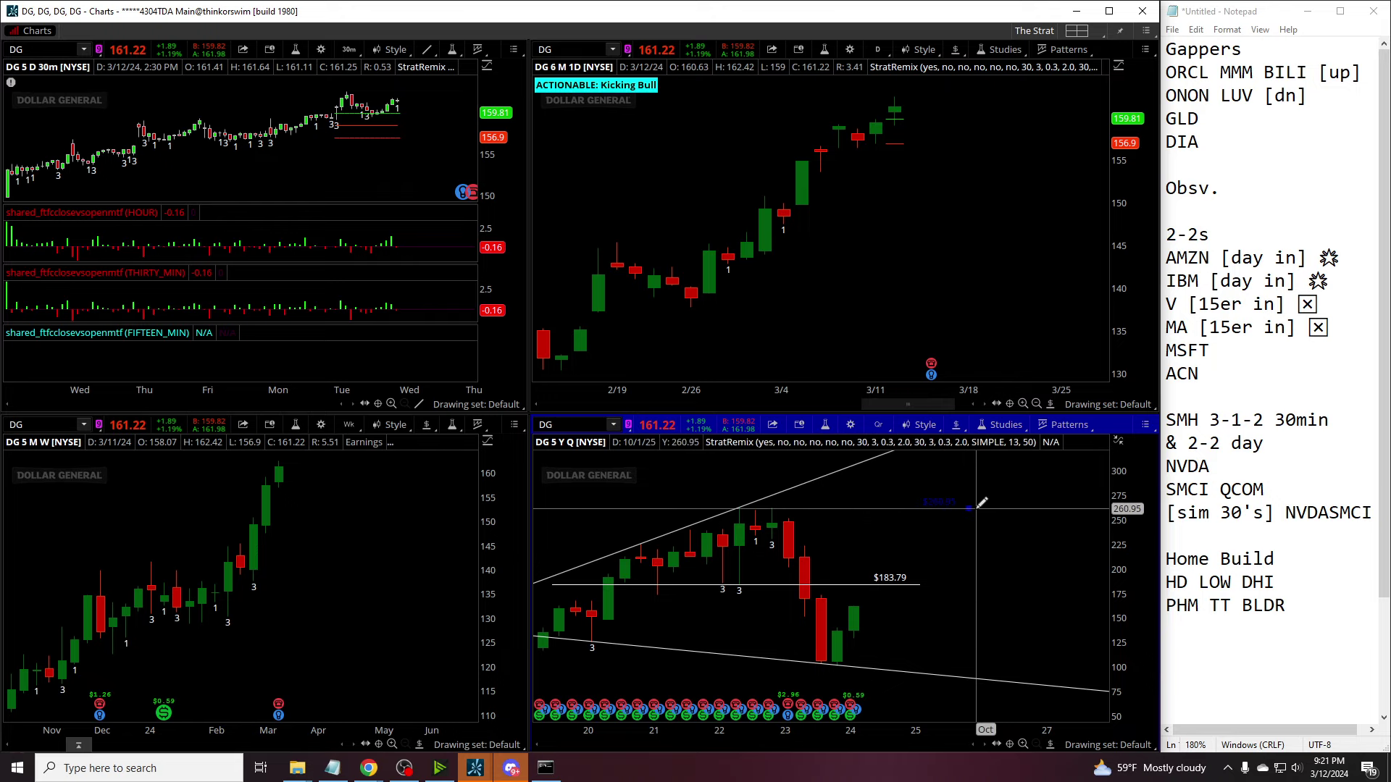
Step: Remove the $183.79 level from the DG quarterly chart and draw a descending trendline through the early 2021 and 2023 candle lows
right_click(833, 584)
click(893, 452)
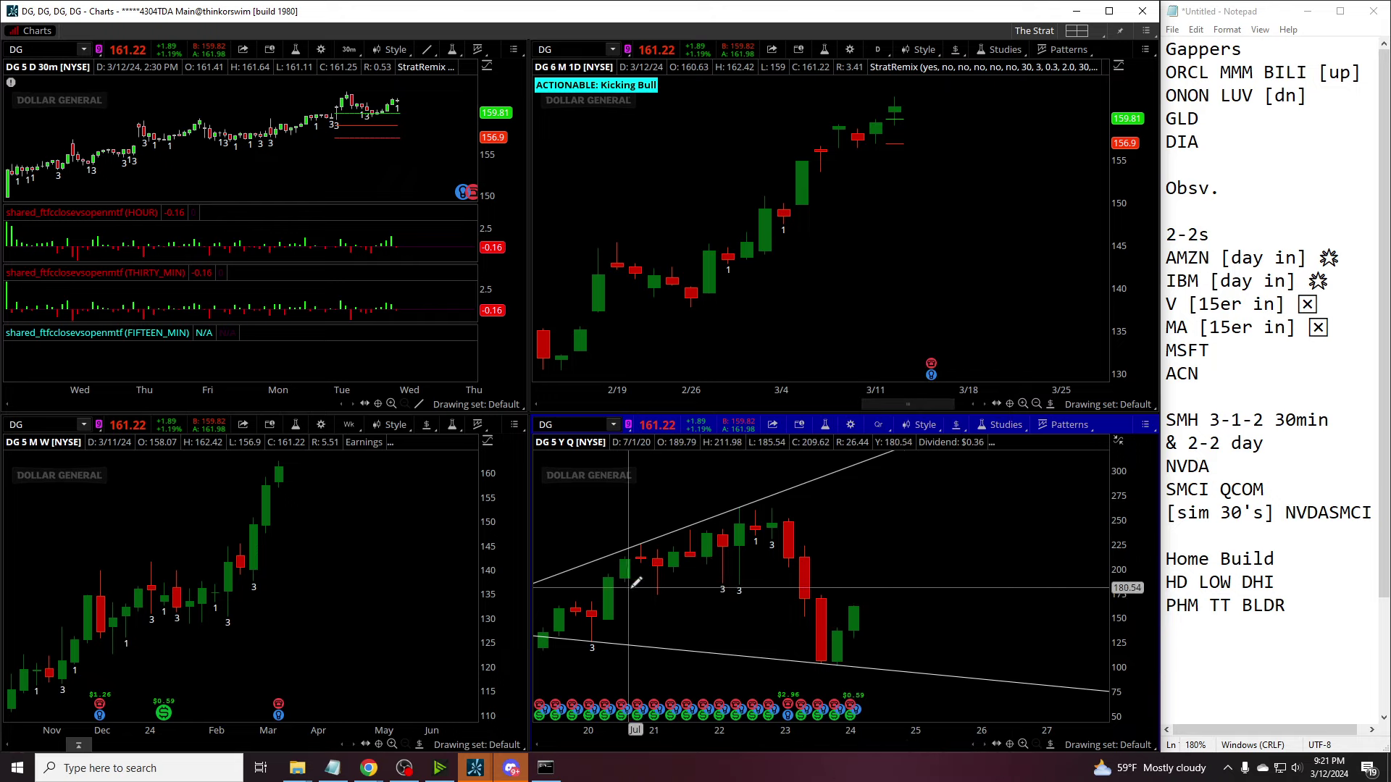
middle_click(855, 554)
click(868, 547)
click(656, 594)
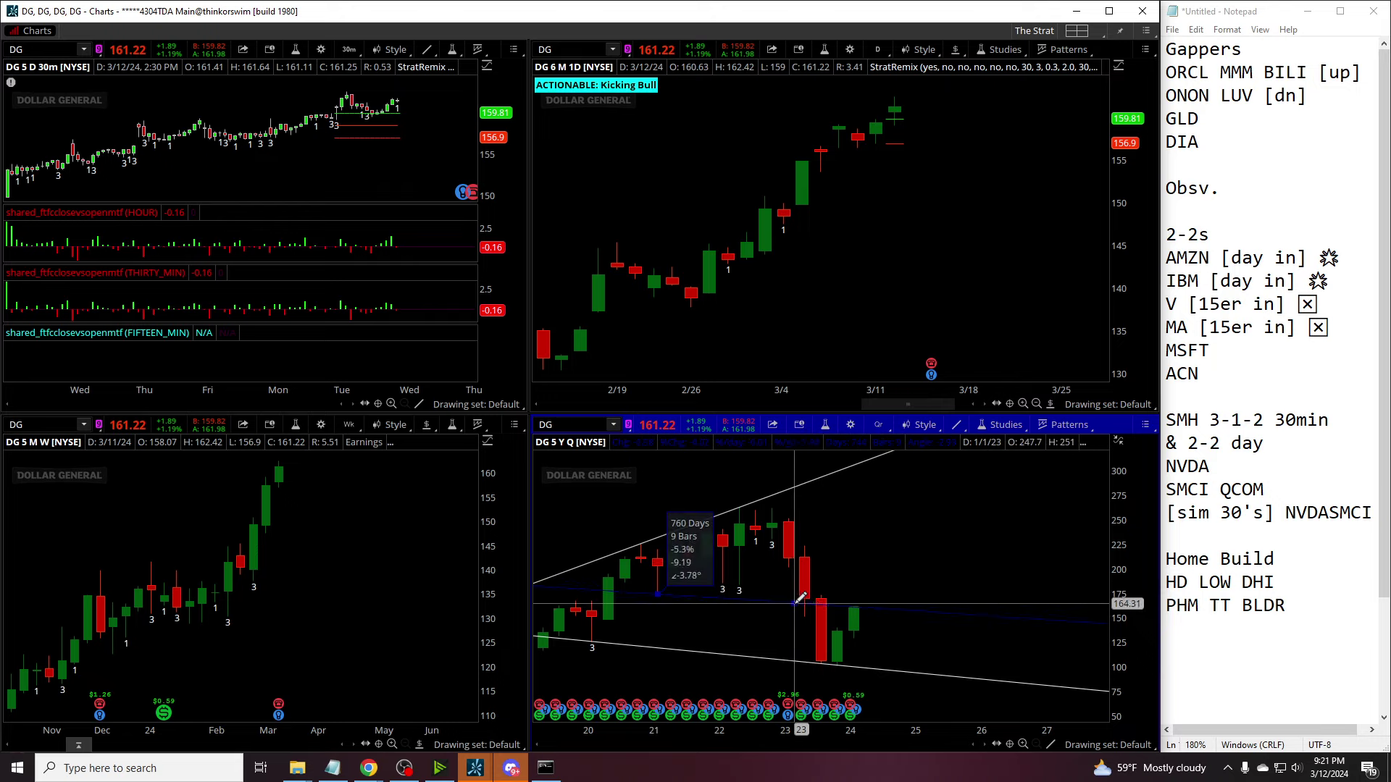
click(804, 616)
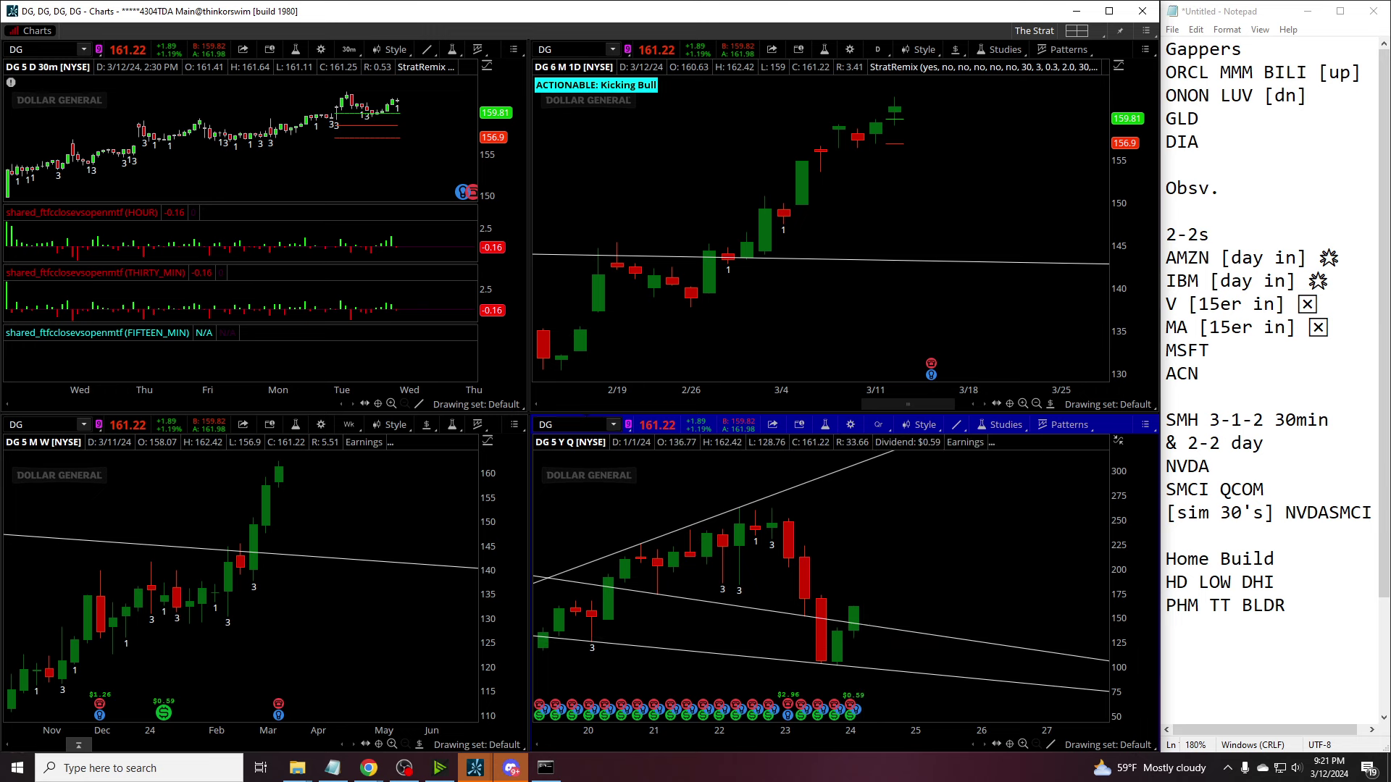
Step: Load DLTR in the linked charts and compare its latest daily and weekly candles with the $144.91 level
text(DLTR)
key(Return)
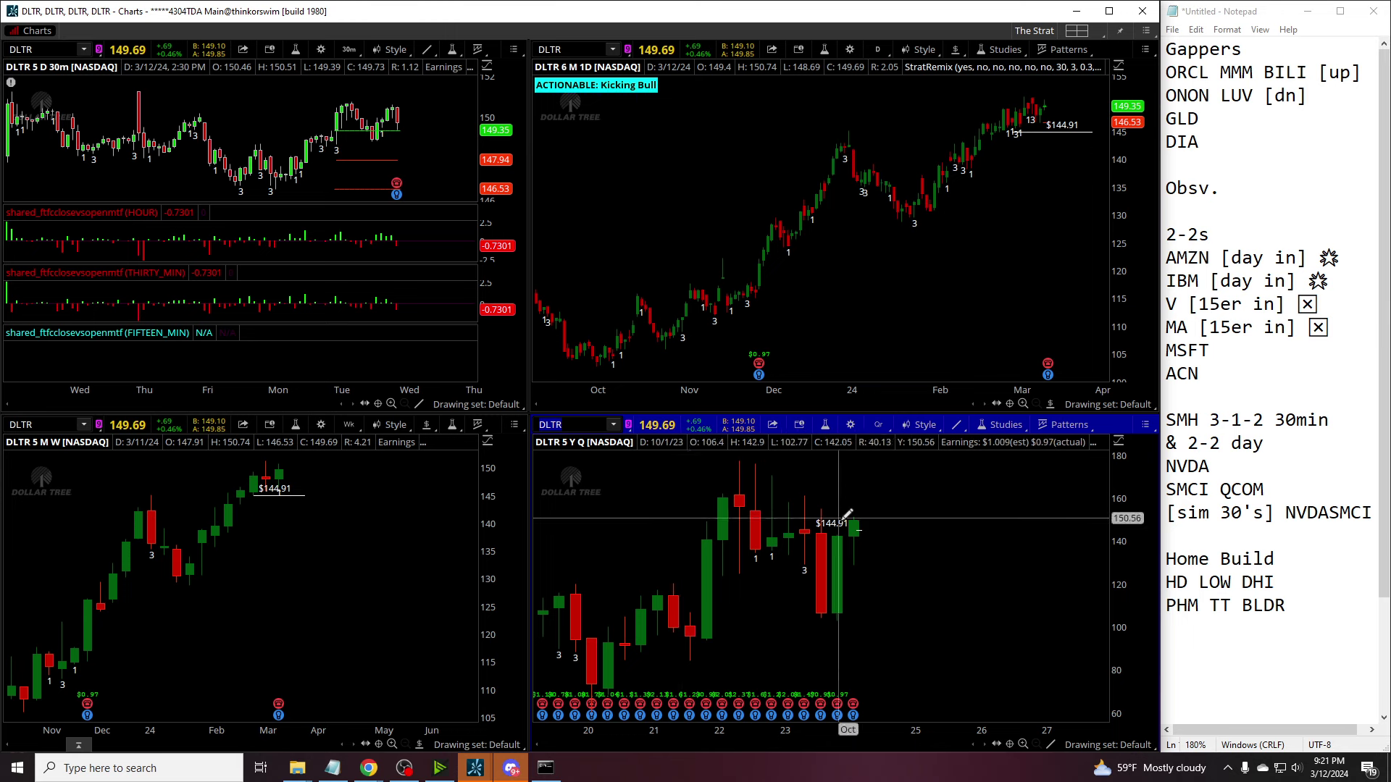
drag(1075, 111, 945, 147)
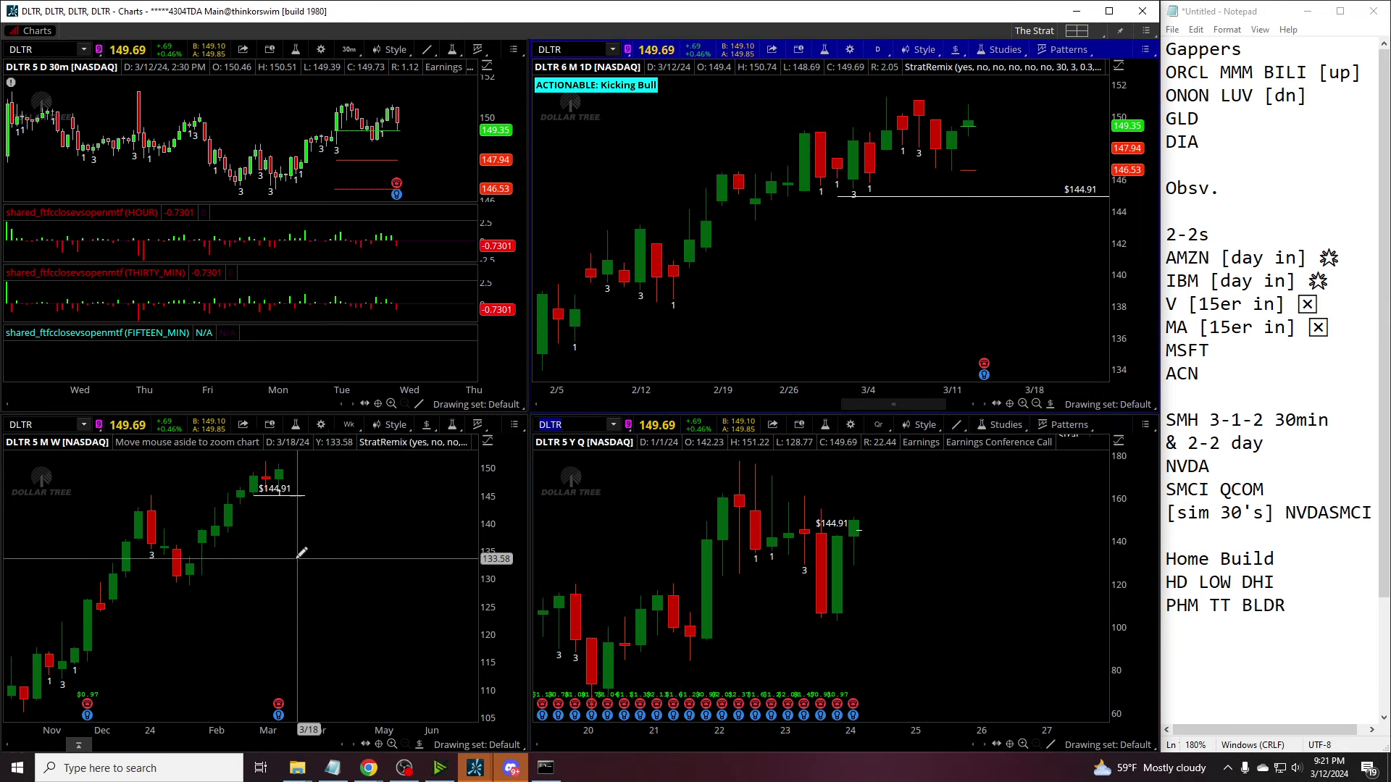
drag(304, 558, 210, 554)
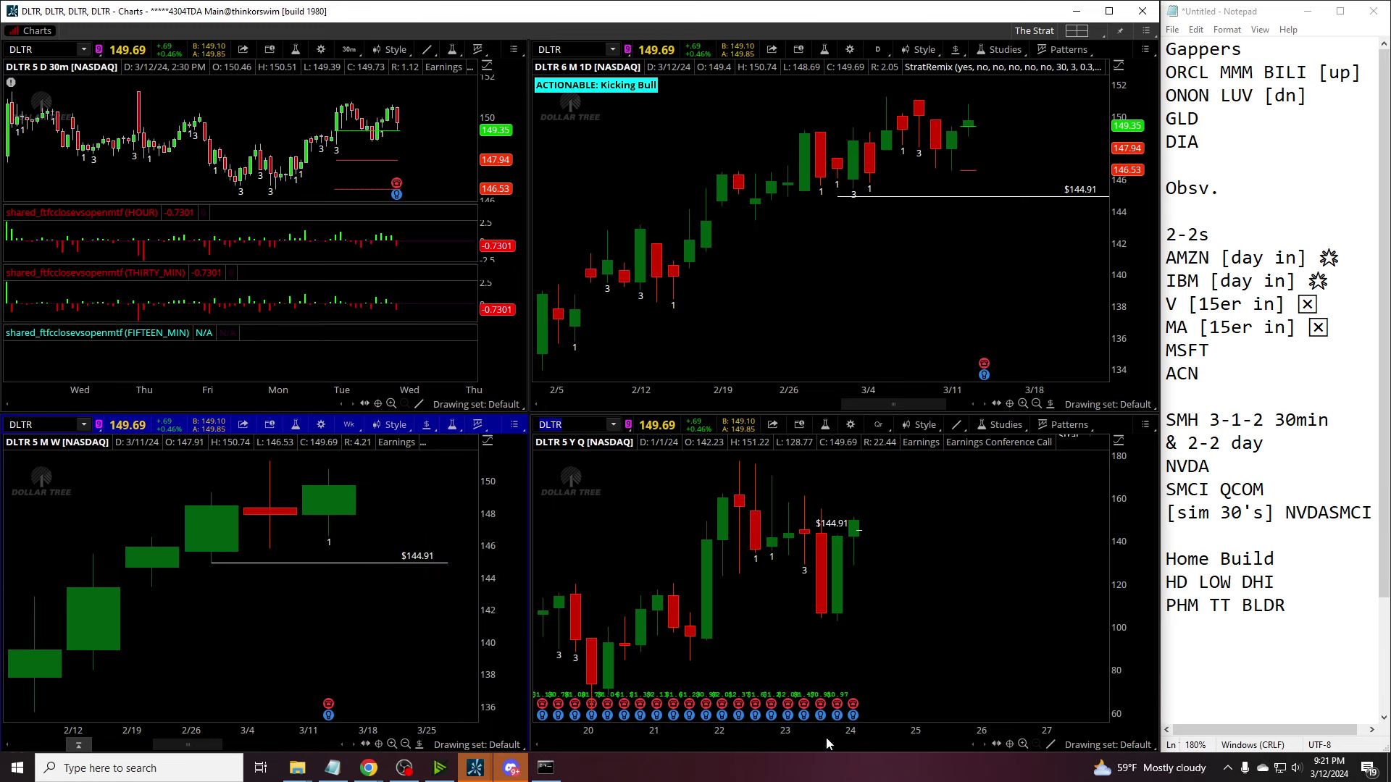
Step: Load UPS in the linked charts and examine its daily candles from late February to March 12
click(572, 49)
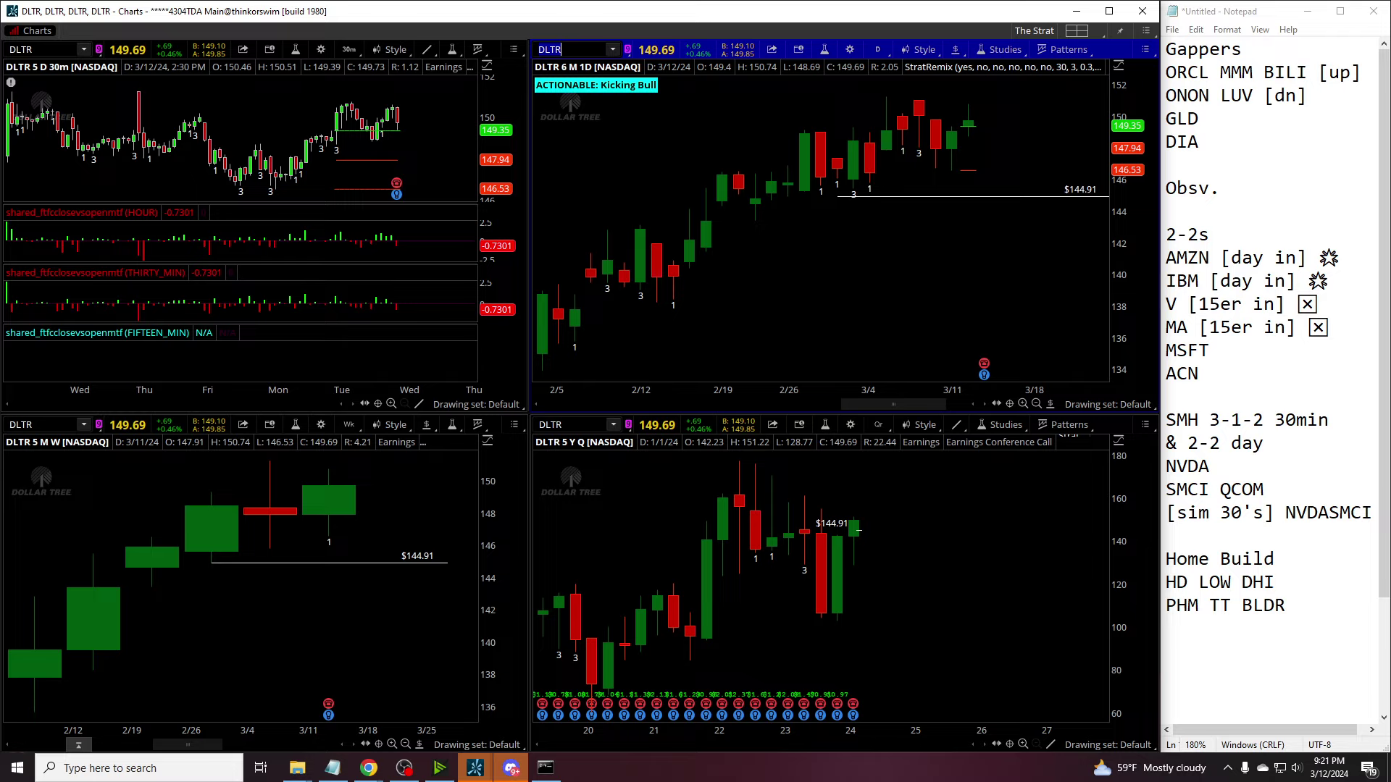
text(UP)
key(BackSpace)
key(BackSpace)
text(N)
key(BackSpace)
text(UPS)
key(Return)
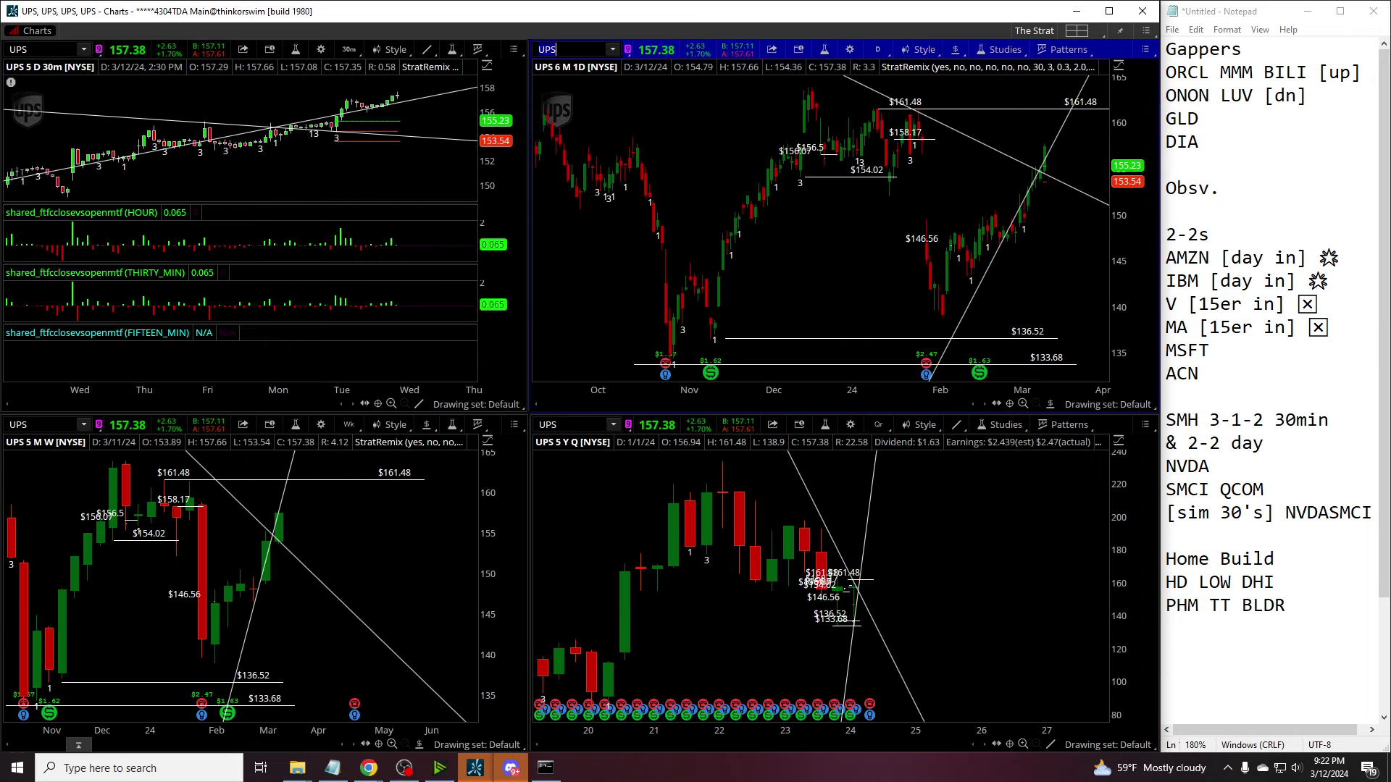
drag(1005, 290, 1057, 298)
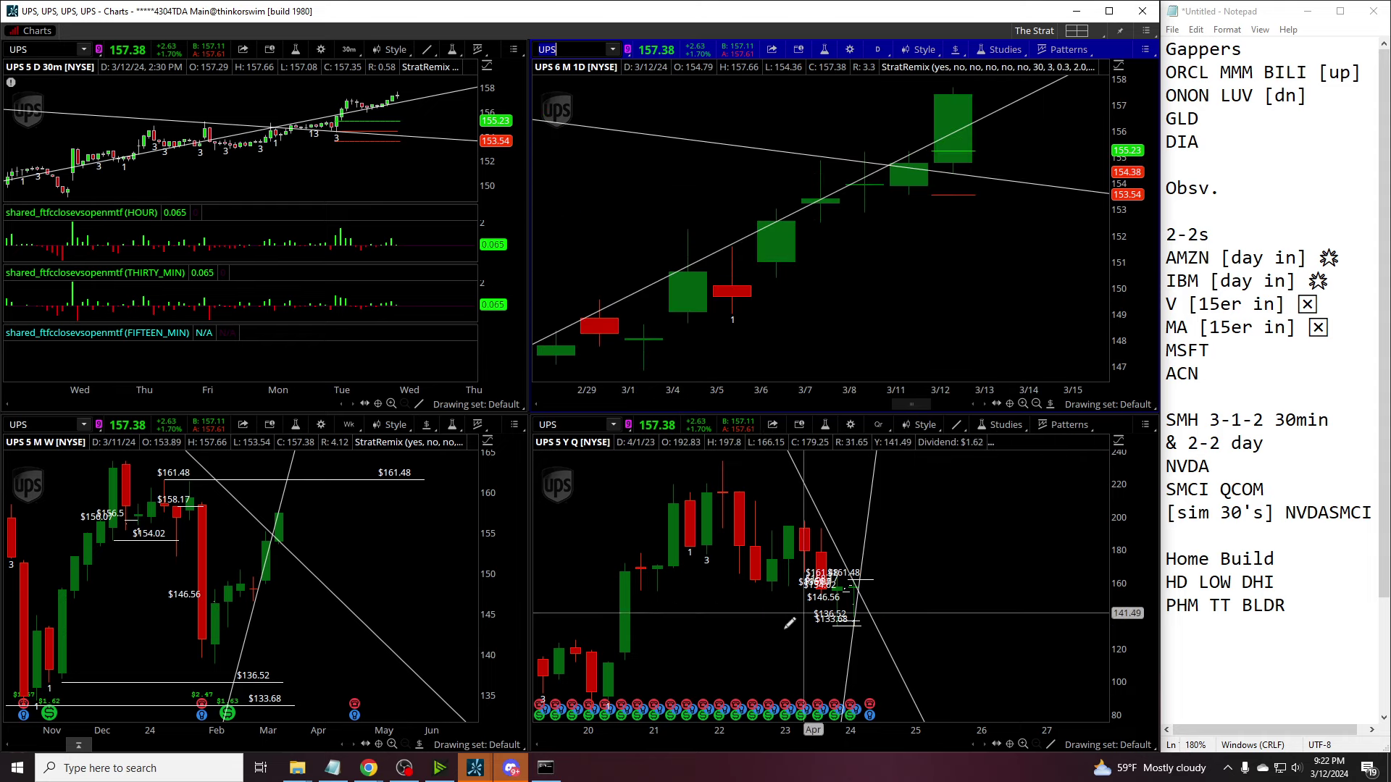
Step: Check UPS on the 1 Y : M time frame and return that chart to 5 Y : Q
click(877, 49)
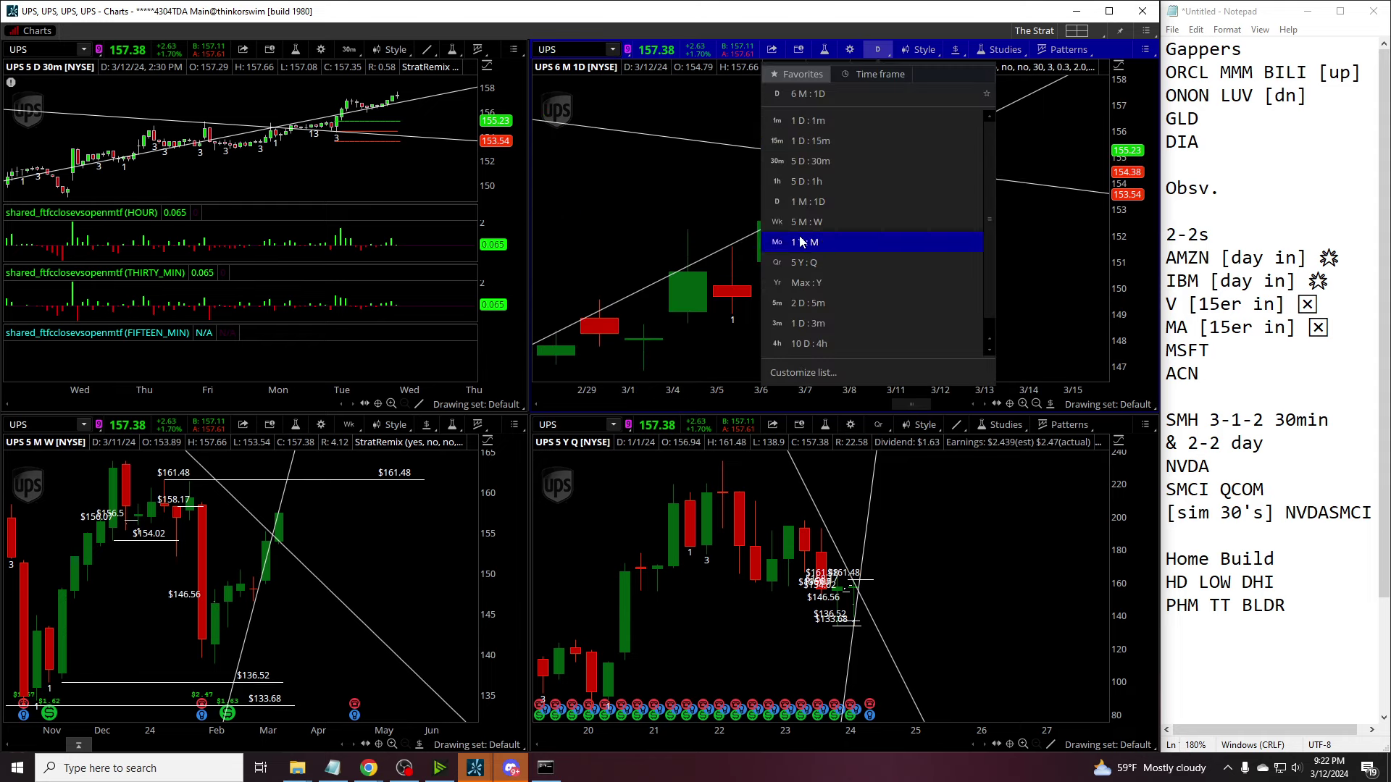
click(818, 242)
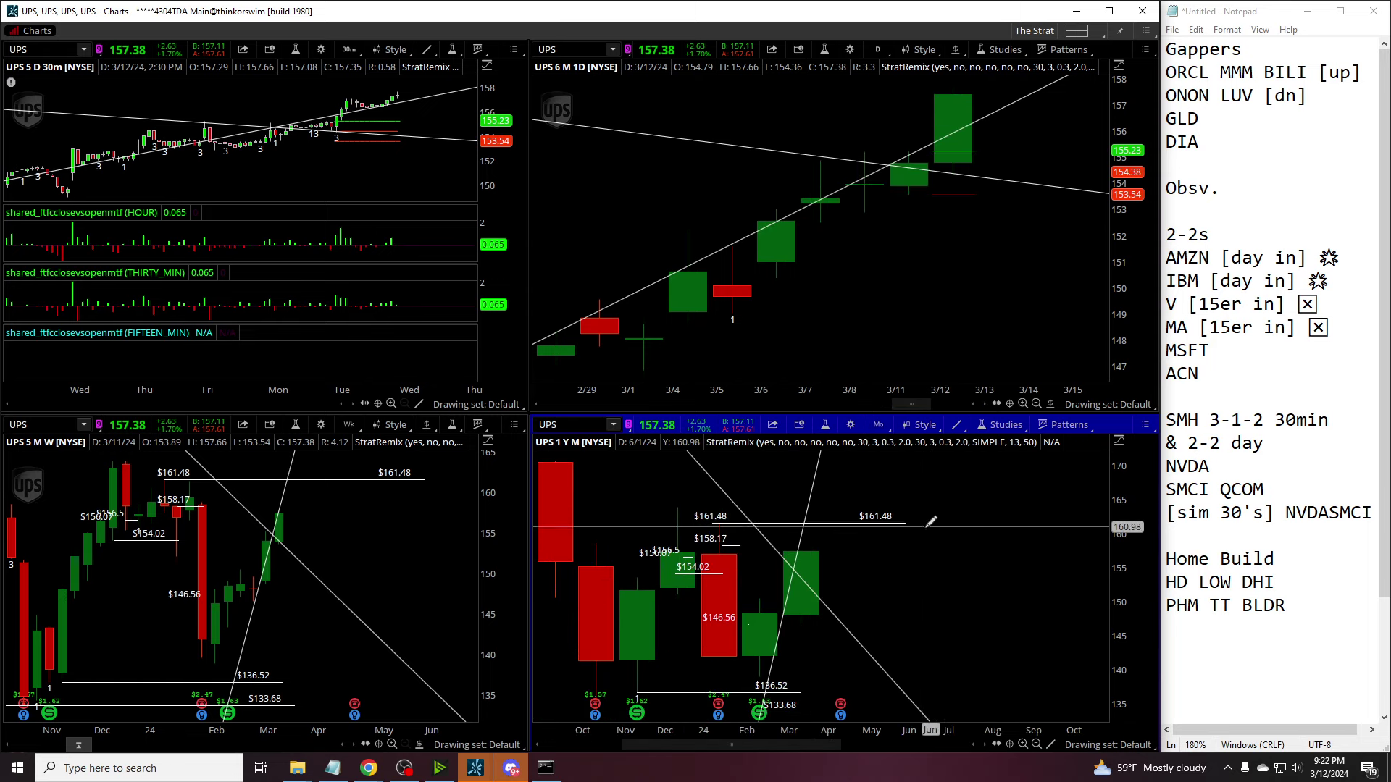
click(878, 425)
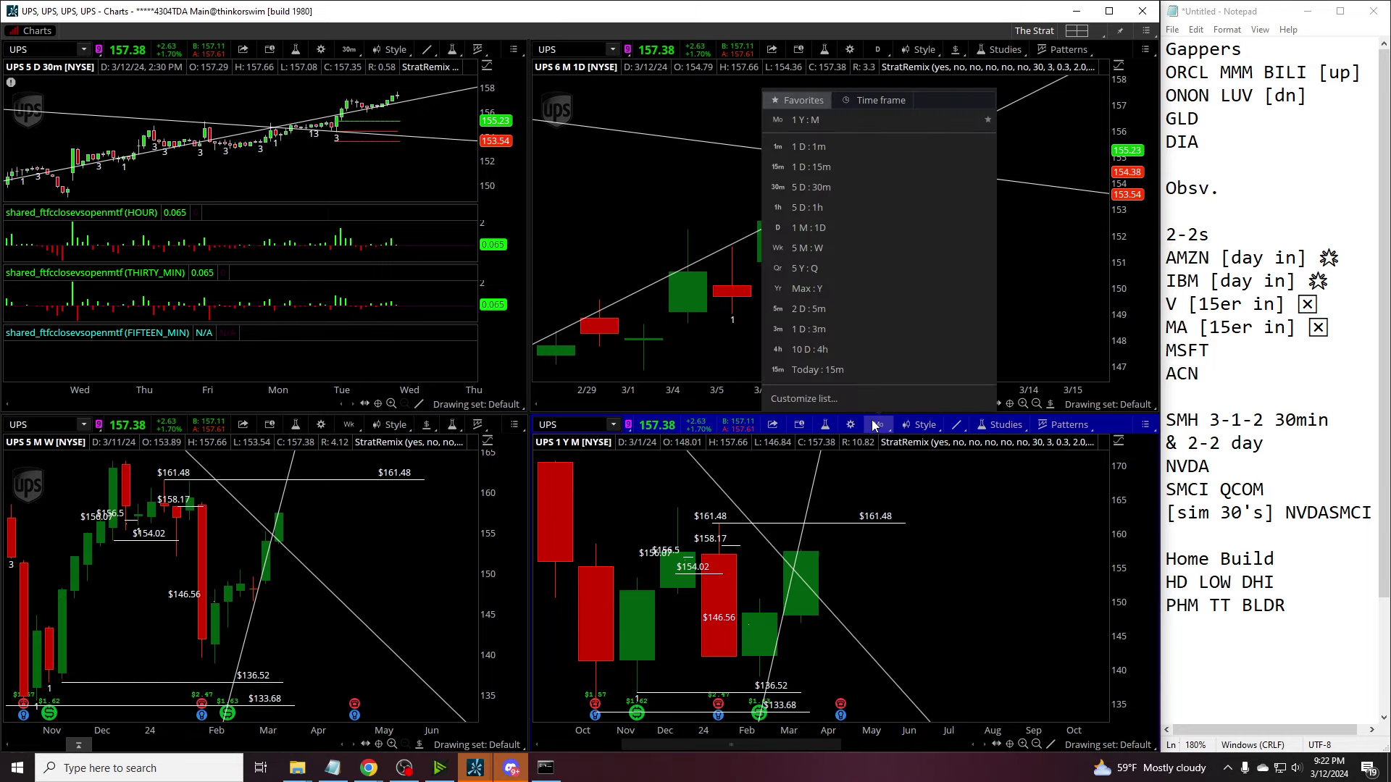
click(837, 267)
drag(918, 572, 772, 590)
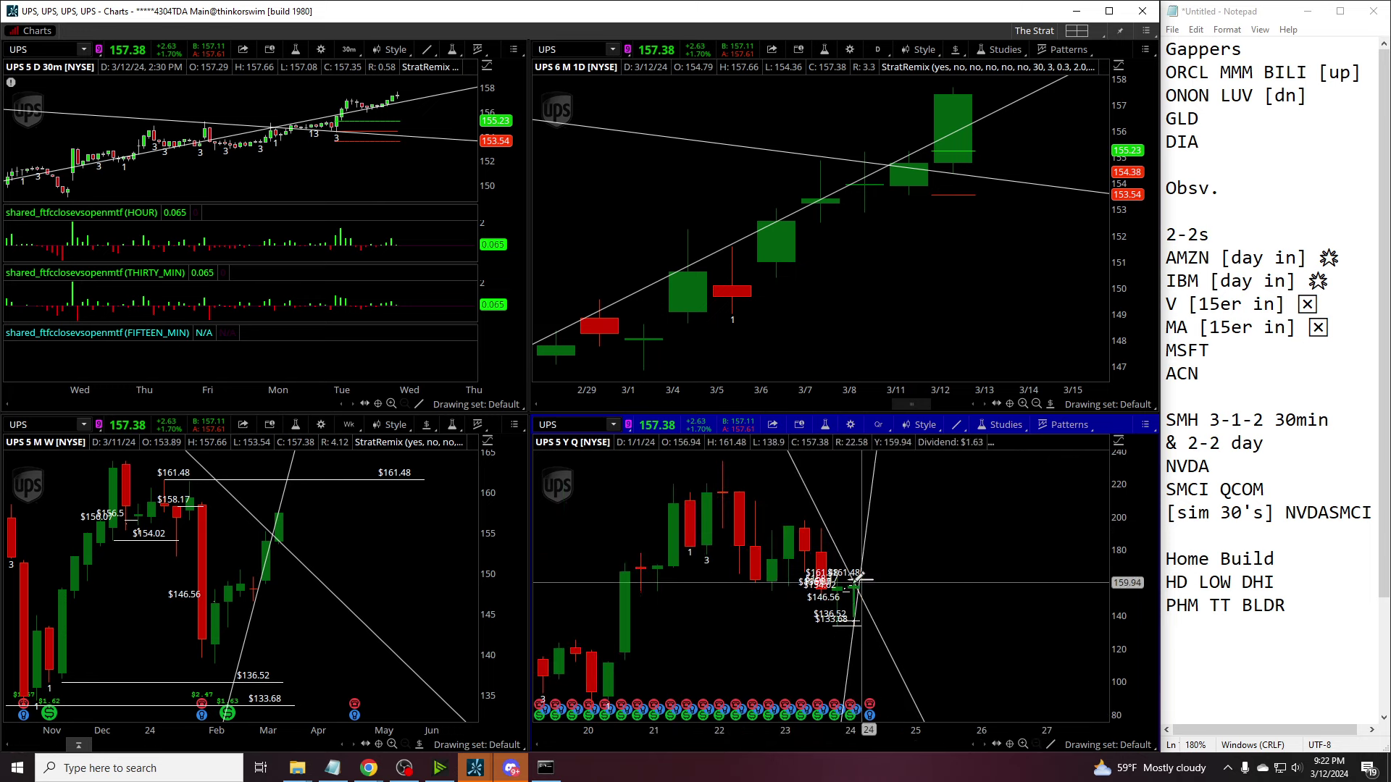
Step: Clear all UPS drawings and mark a horizontal level at $155.25 from the October 2020 candle's low on the quarterly chart
right_click(781, 484)
click(879, 493)
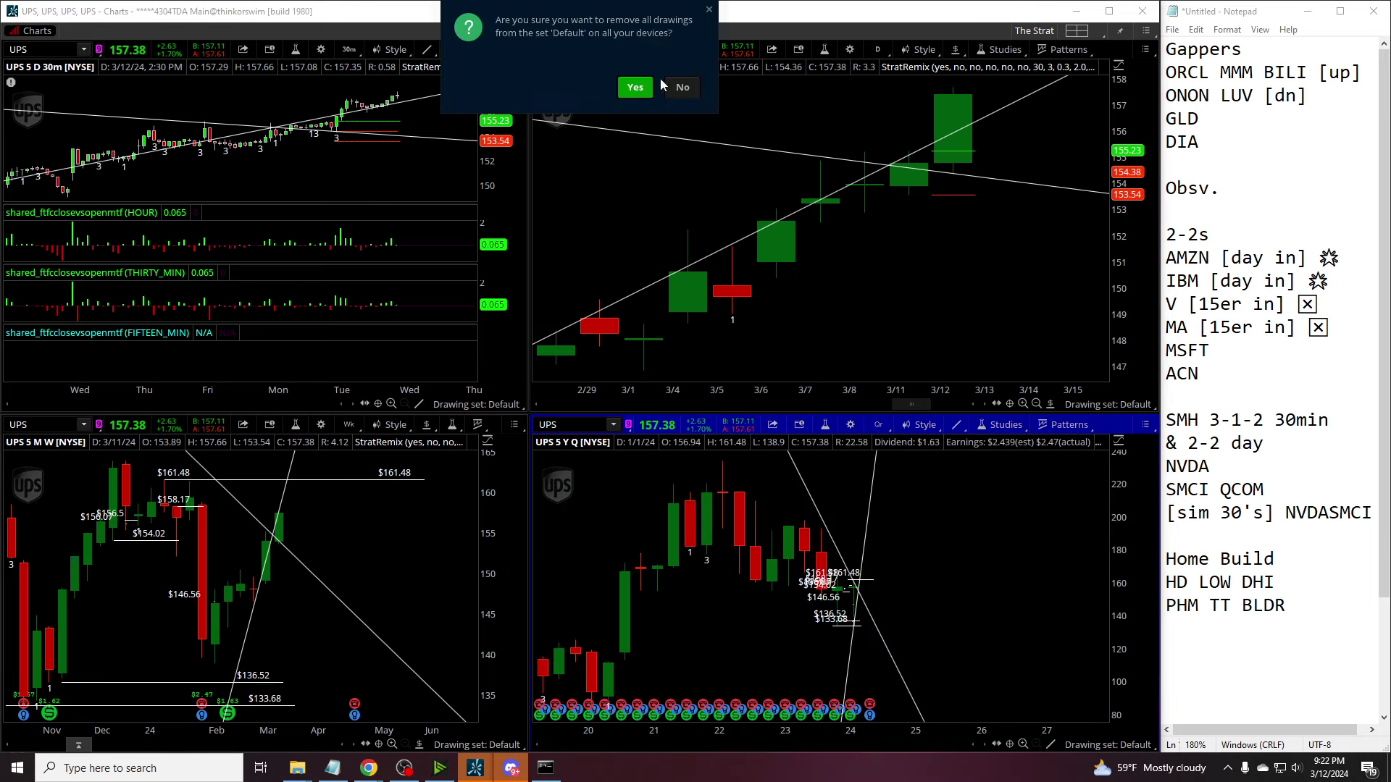
click(634, 87)
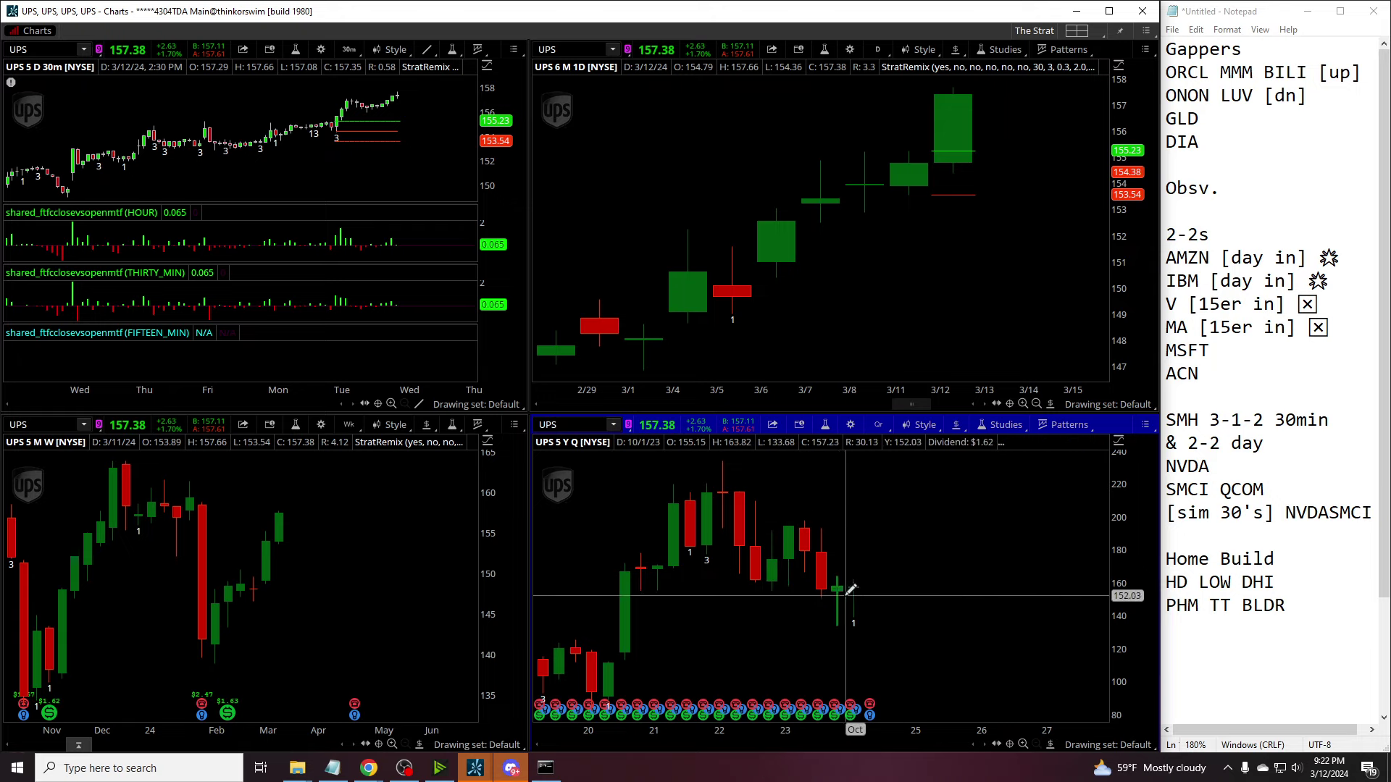
click(641, 590)
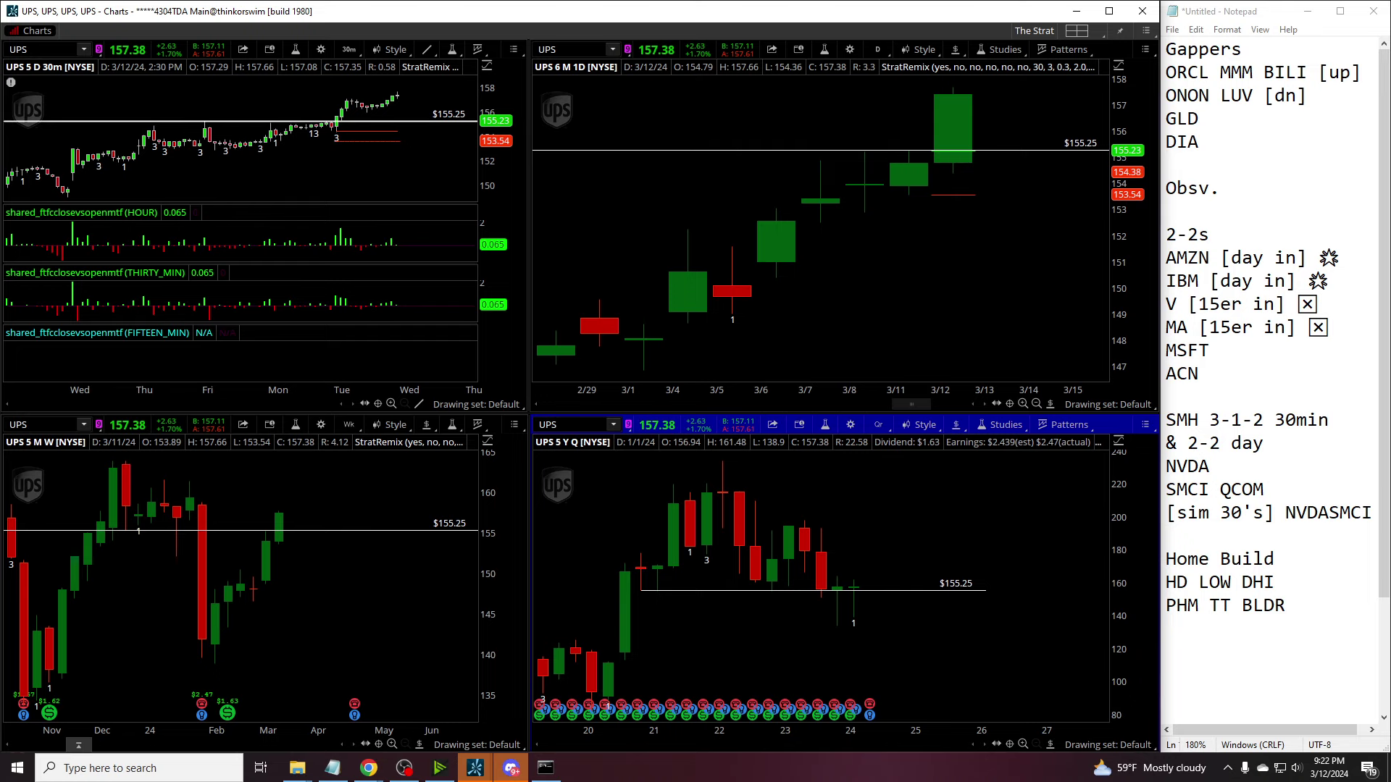
click(566, 50)
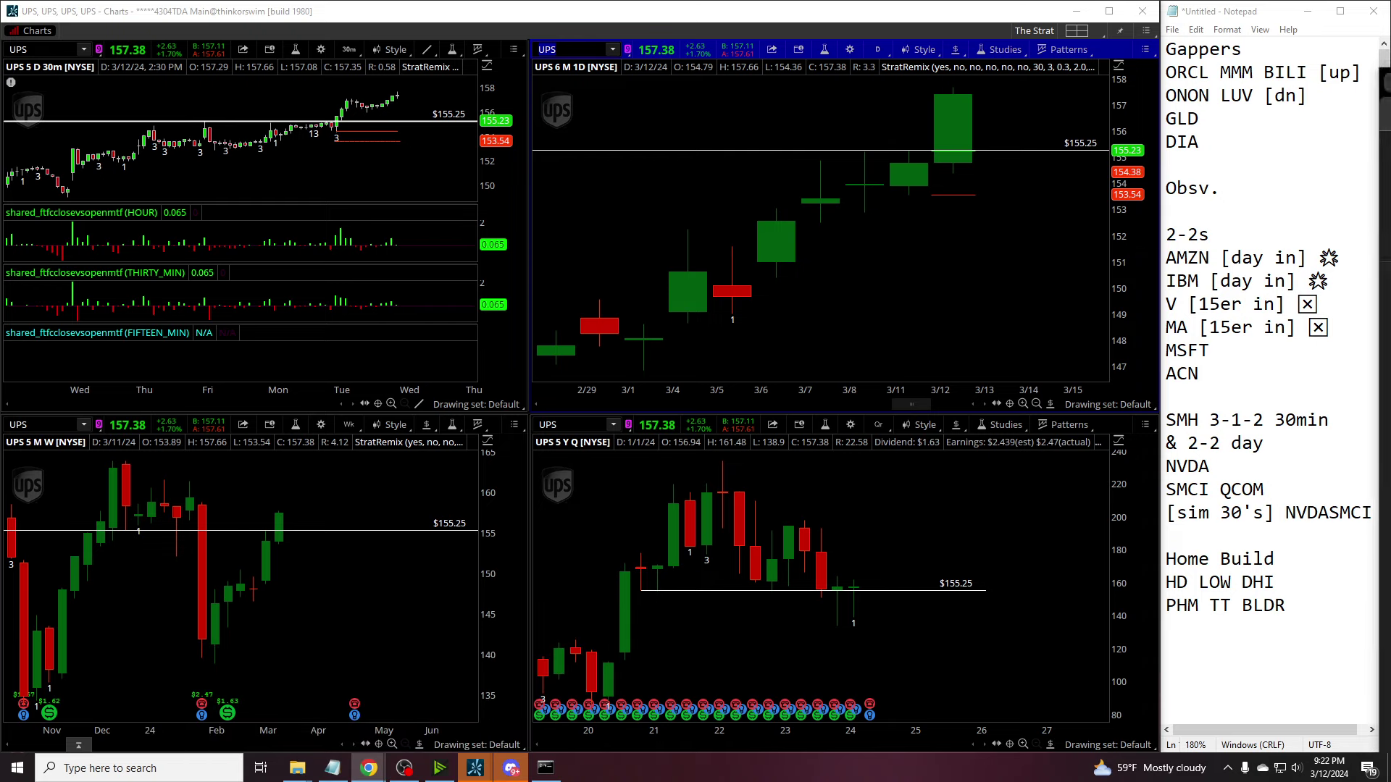
click(369, 767)
click(467, 15)
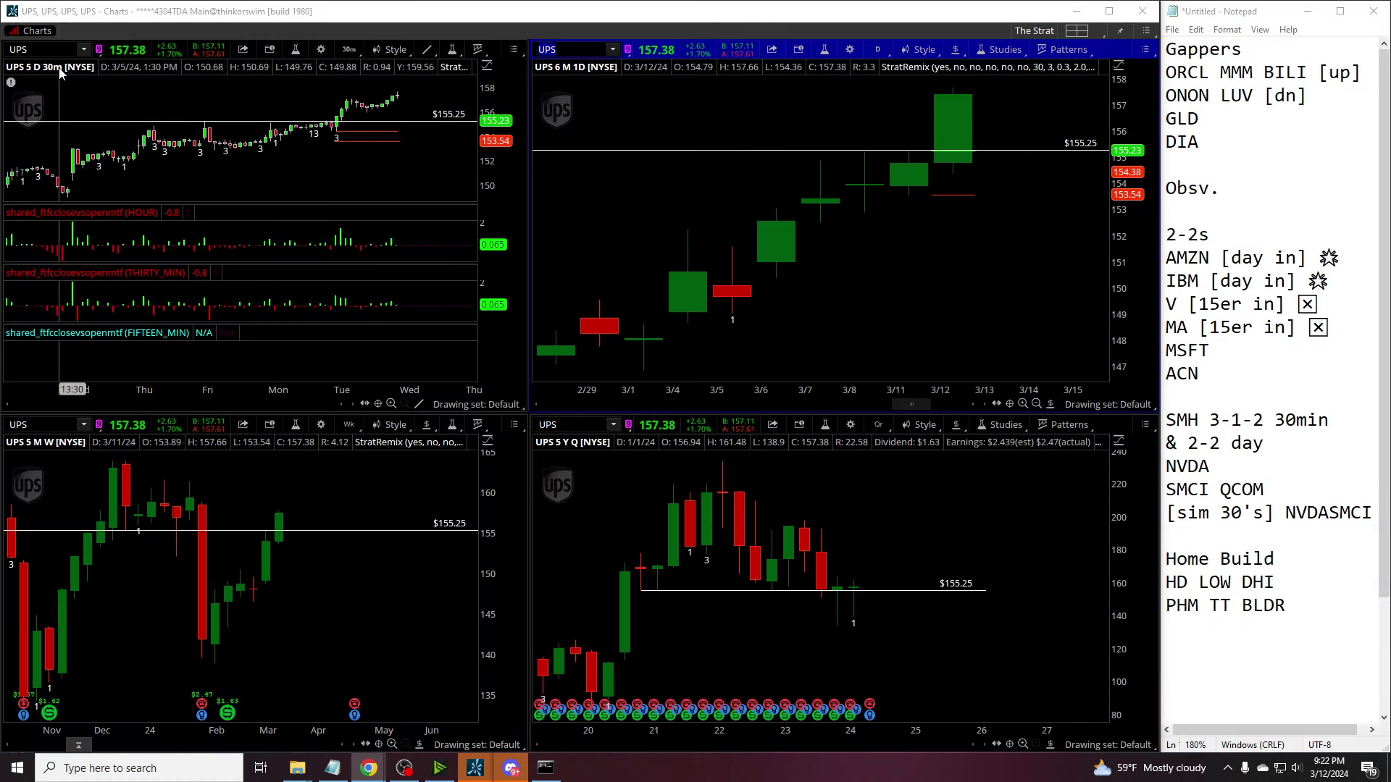
Step: Load /ES in the linked charts, clear all its drawings, and examine the daily candles from late February to March 13
click(135, 96)
text(/ES)
key(Return)
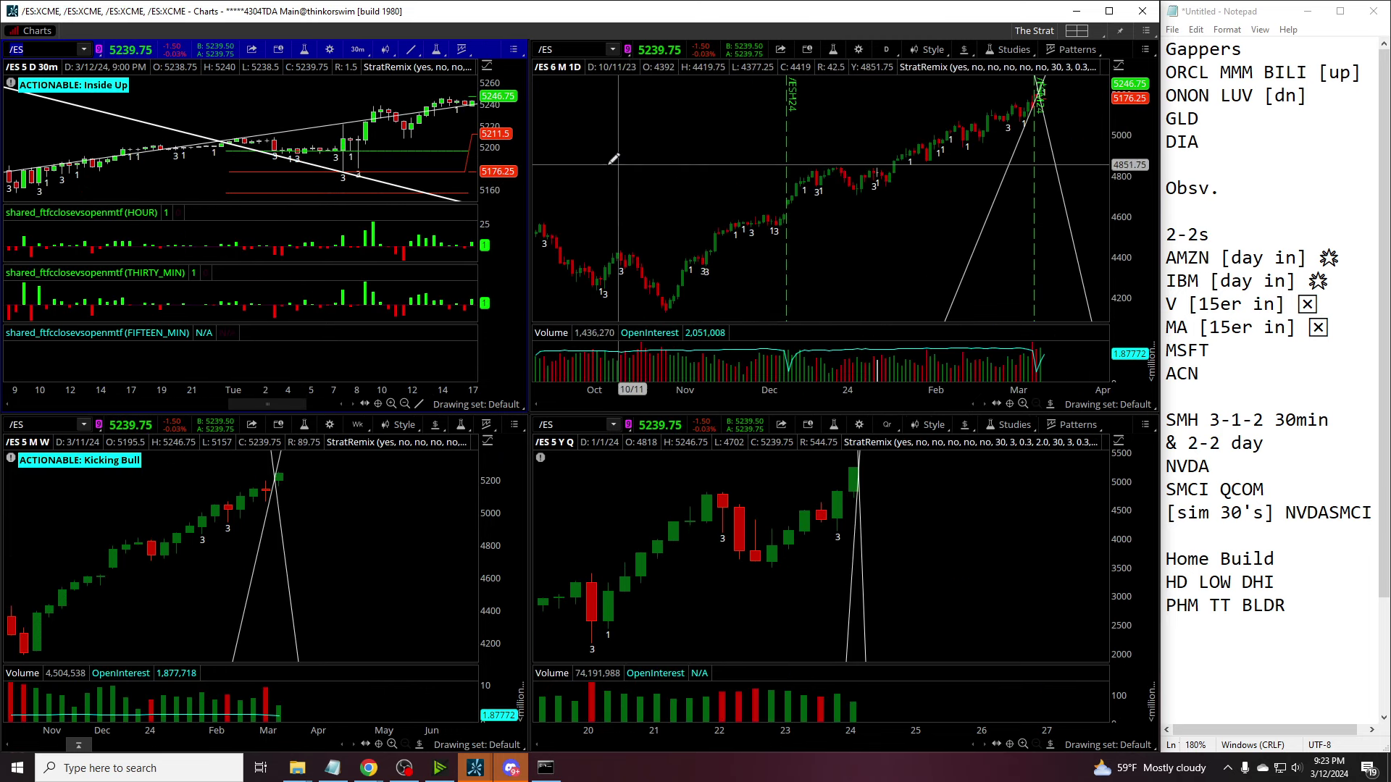
right_click(443, 160)
click(499, 320)
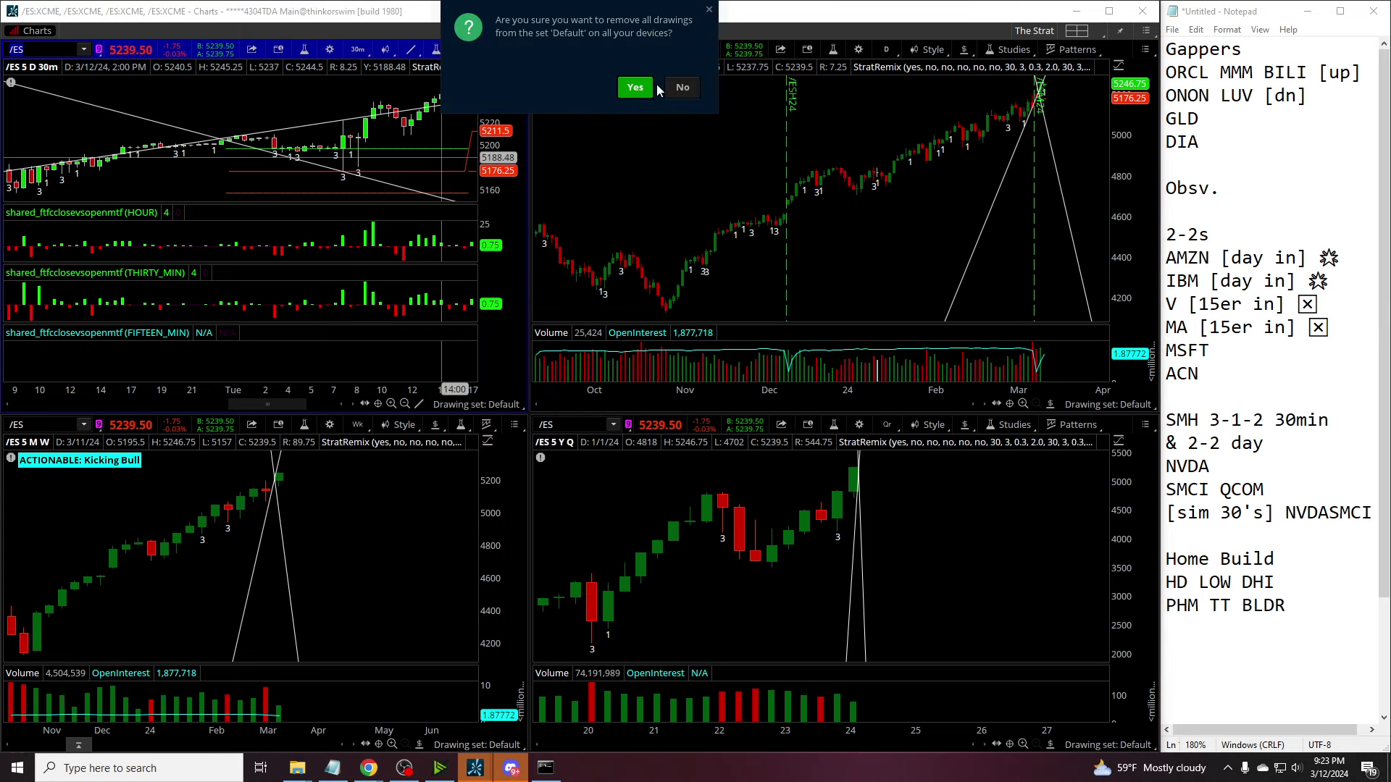
click(641, 89)
drag(978, 148, 1071, 154)
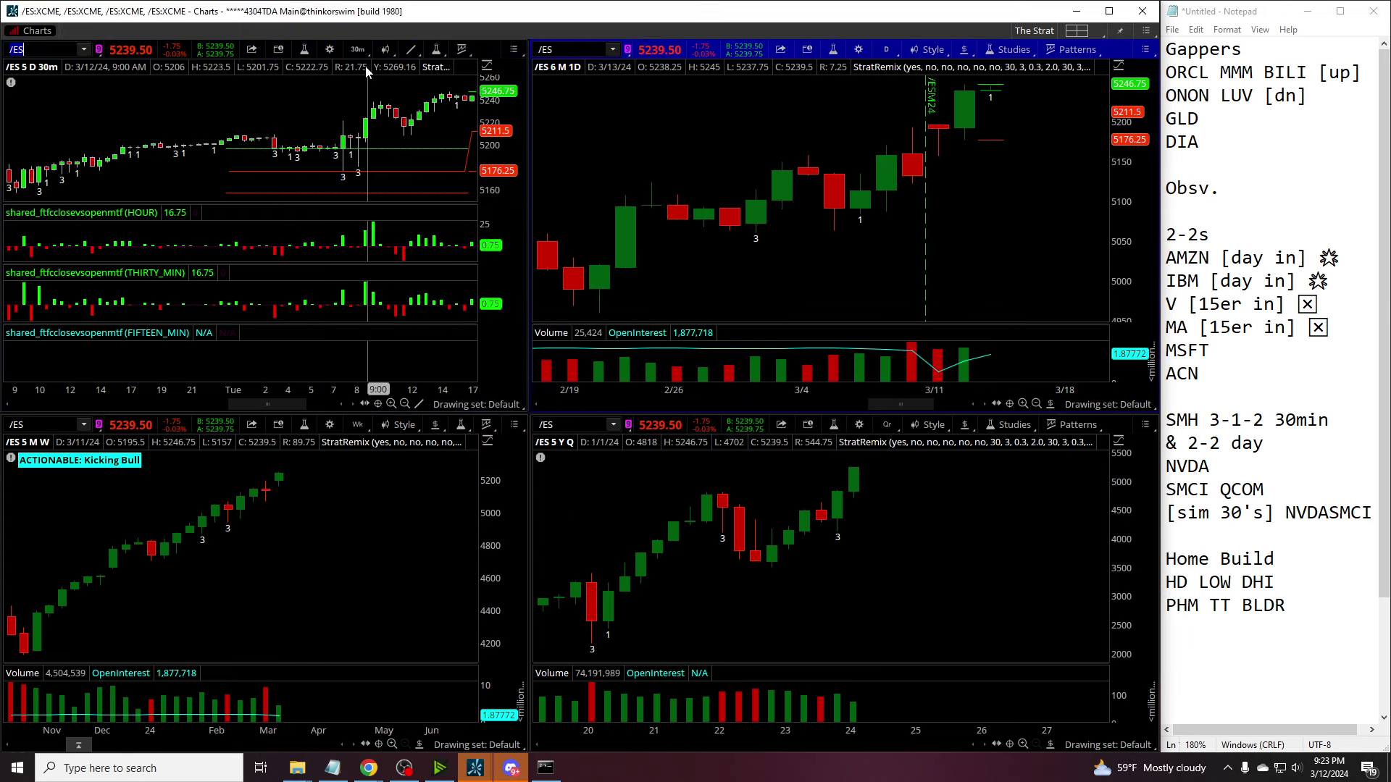
Step: Set the /ES 30-minute chart to a 2-day interval with 15 min aggregation and examine the early-morning March 12 candles
scroll(395, 123, up, 5)
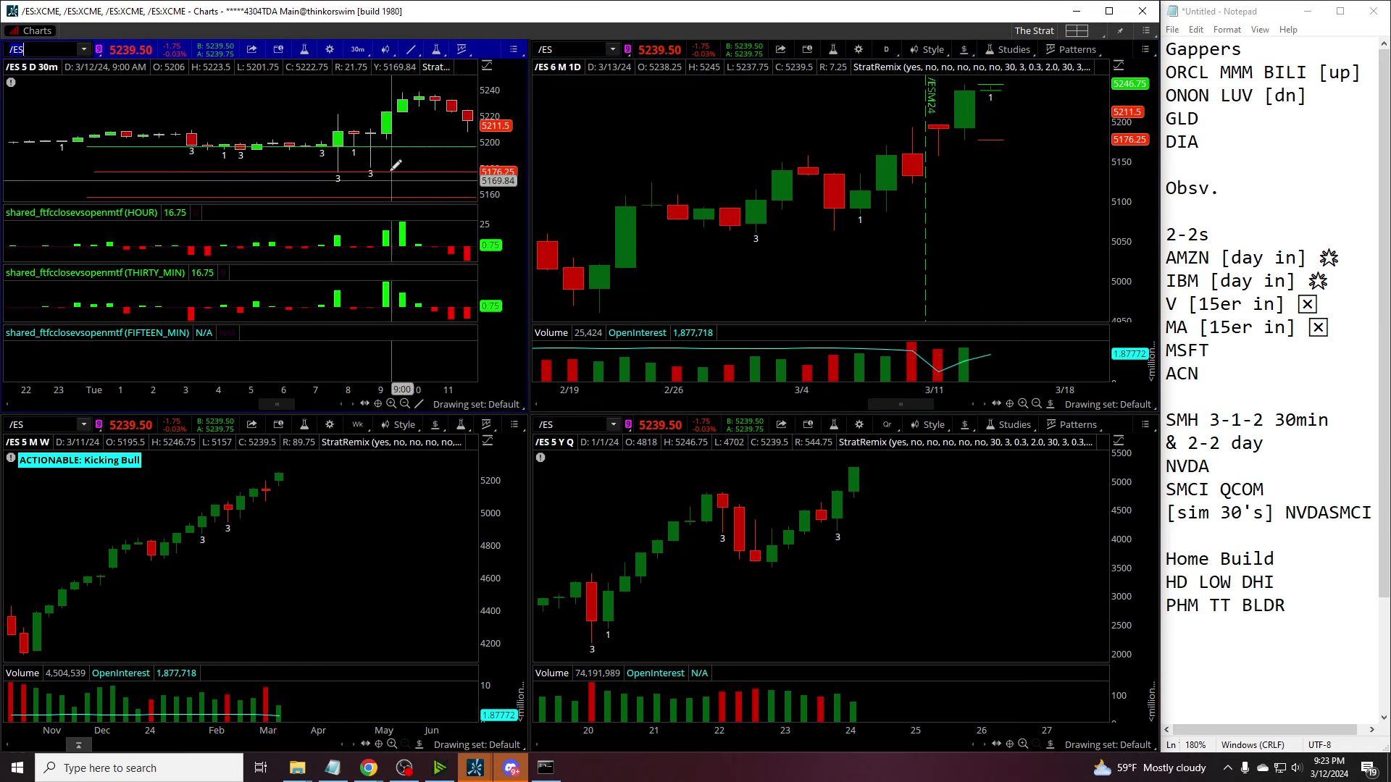
click(357, 49)
click(296, 135)
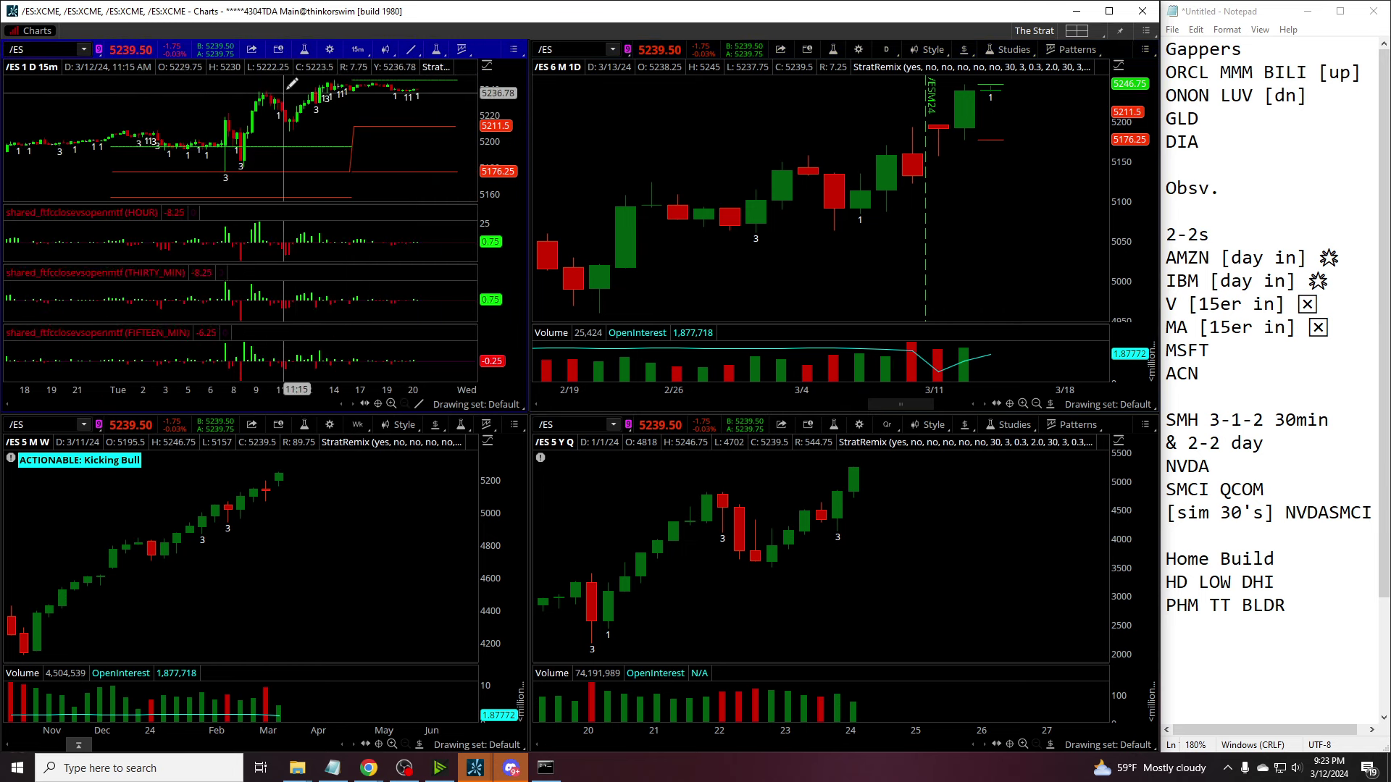
click(357, 50)
click(355, 74)
click(413, 167)
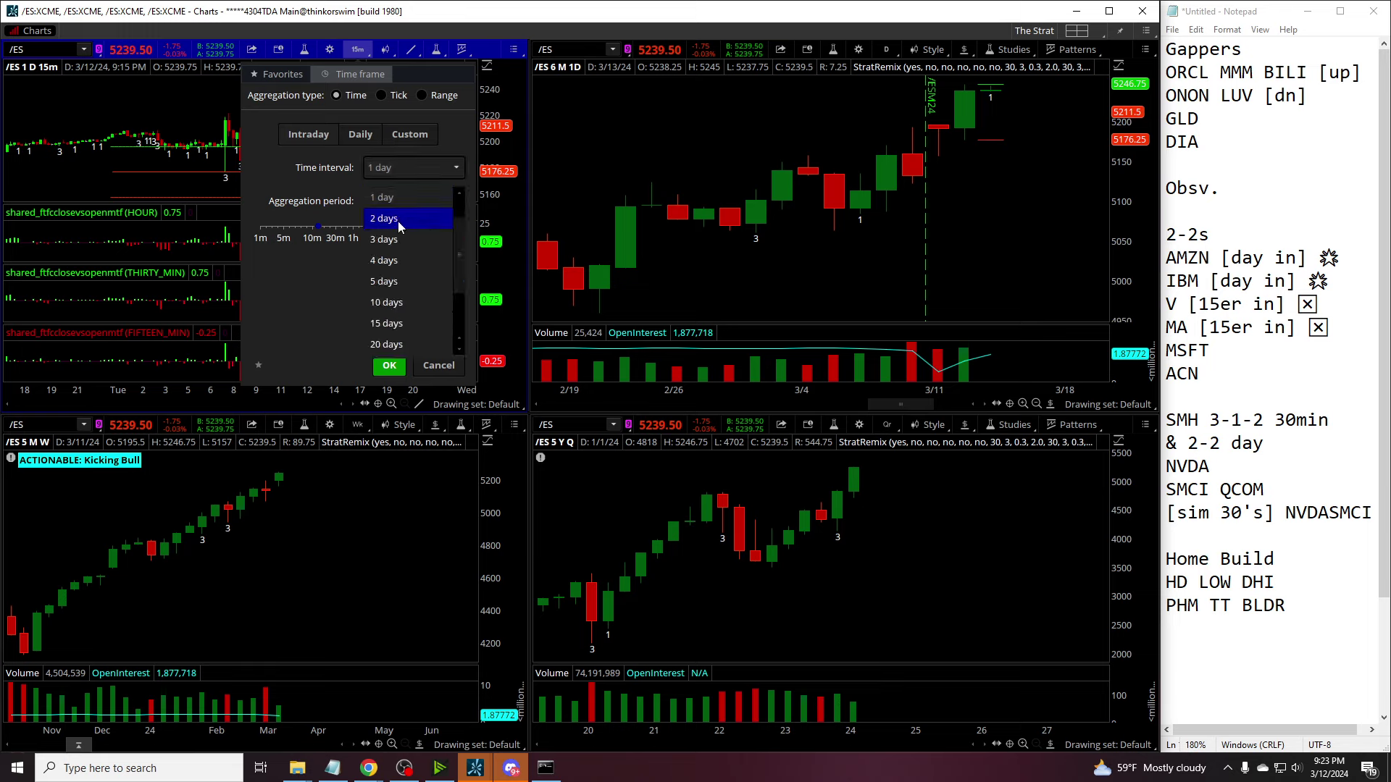
click(389, 365)
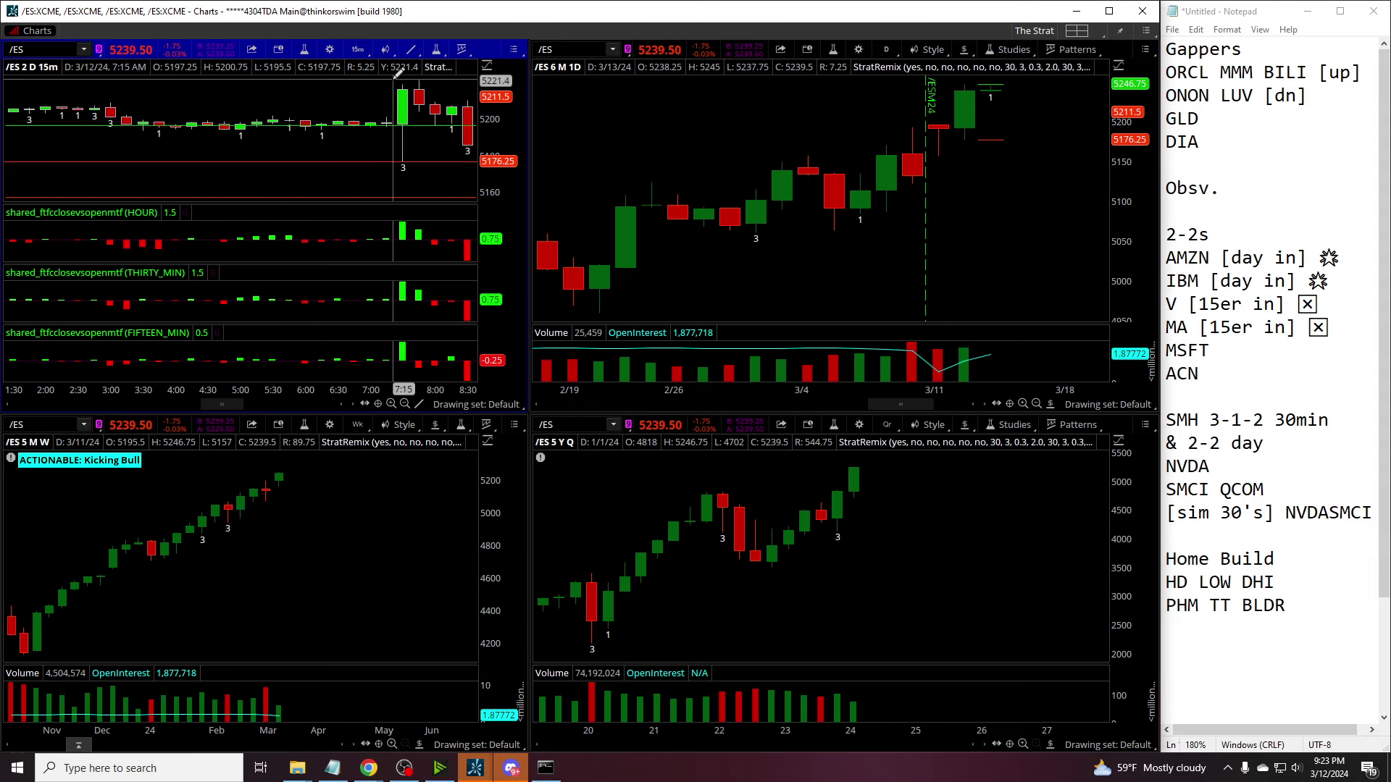
drag(399, 148, 352, 78)
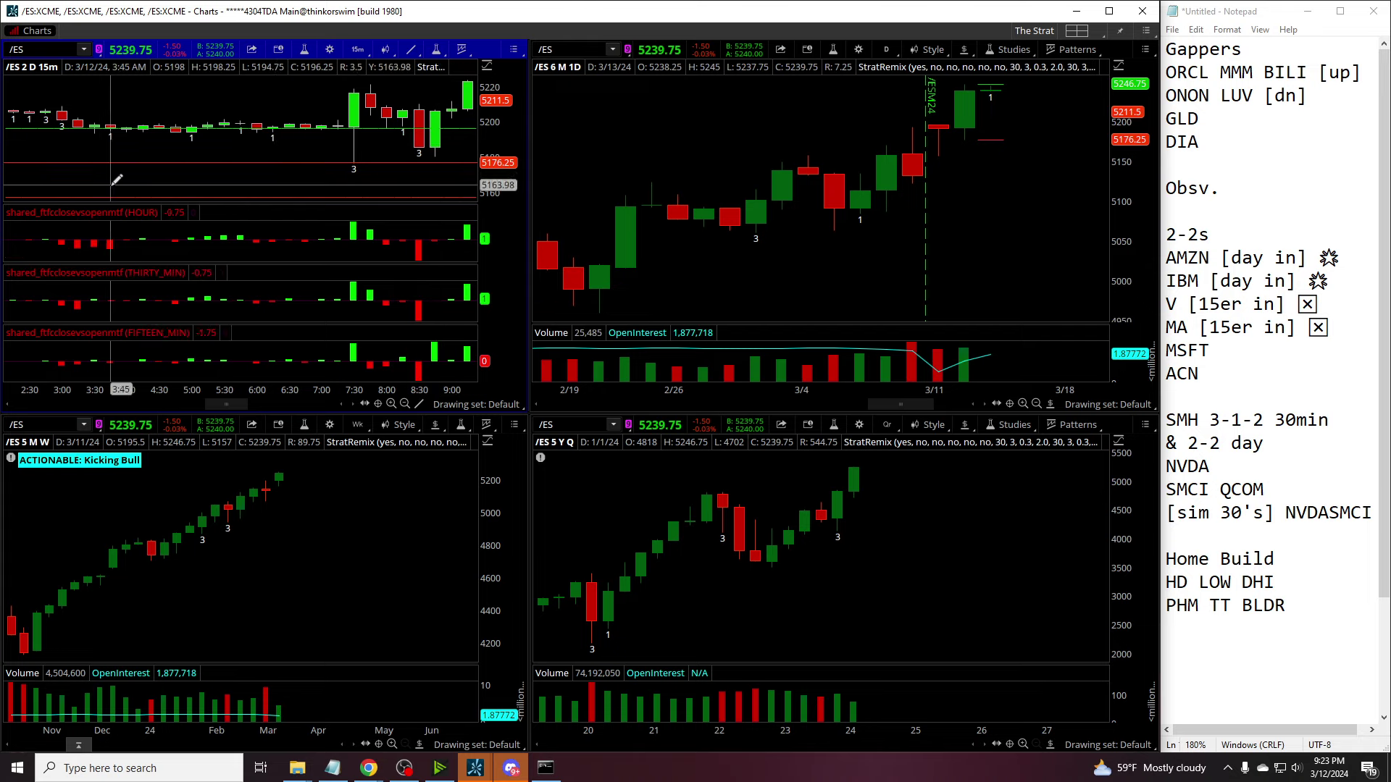
Step: Switch the /ES quarterly chart to 5 M : W and mark a price level at $5195.5 from the current weekly candle's open
drag(913, 524, 794, 529)
click(891, 424)
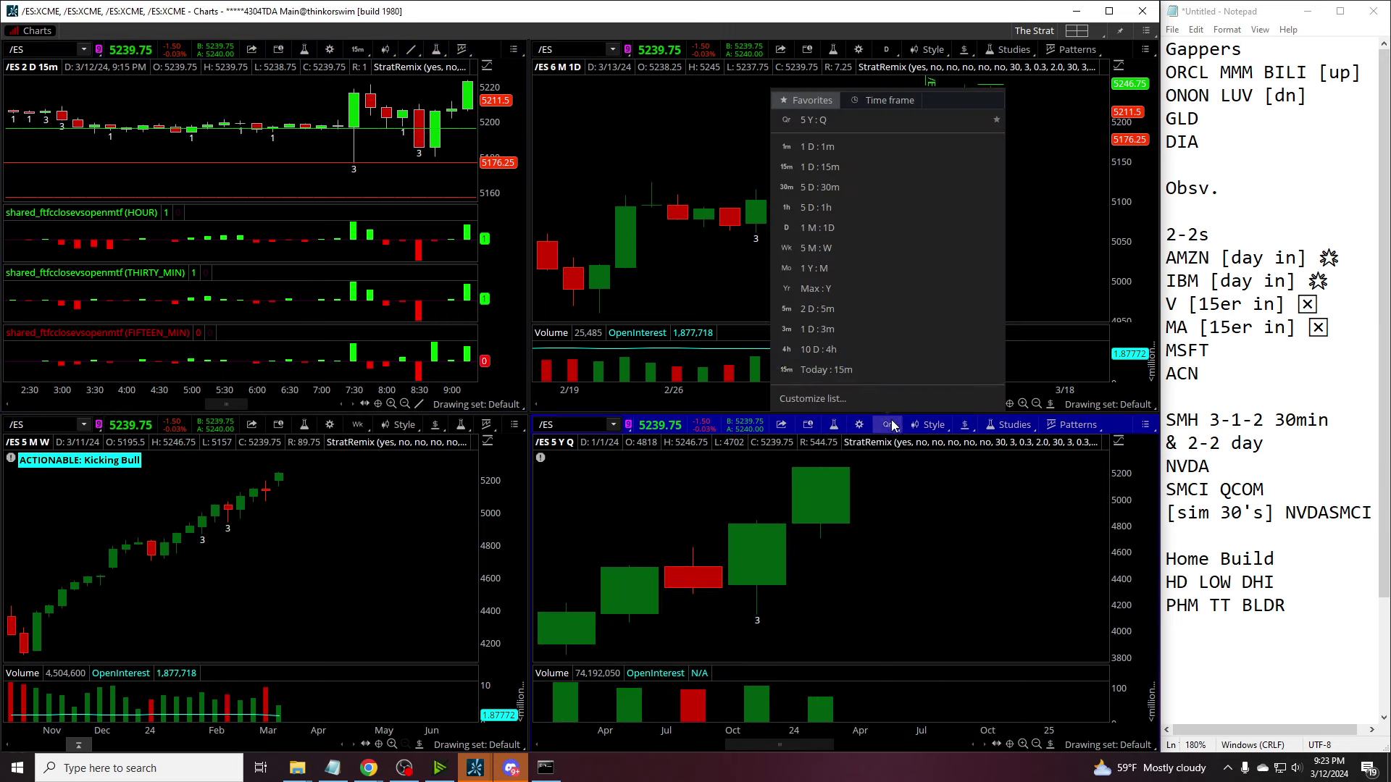
click(827, 254)
drag(912, 481, 804, 487)
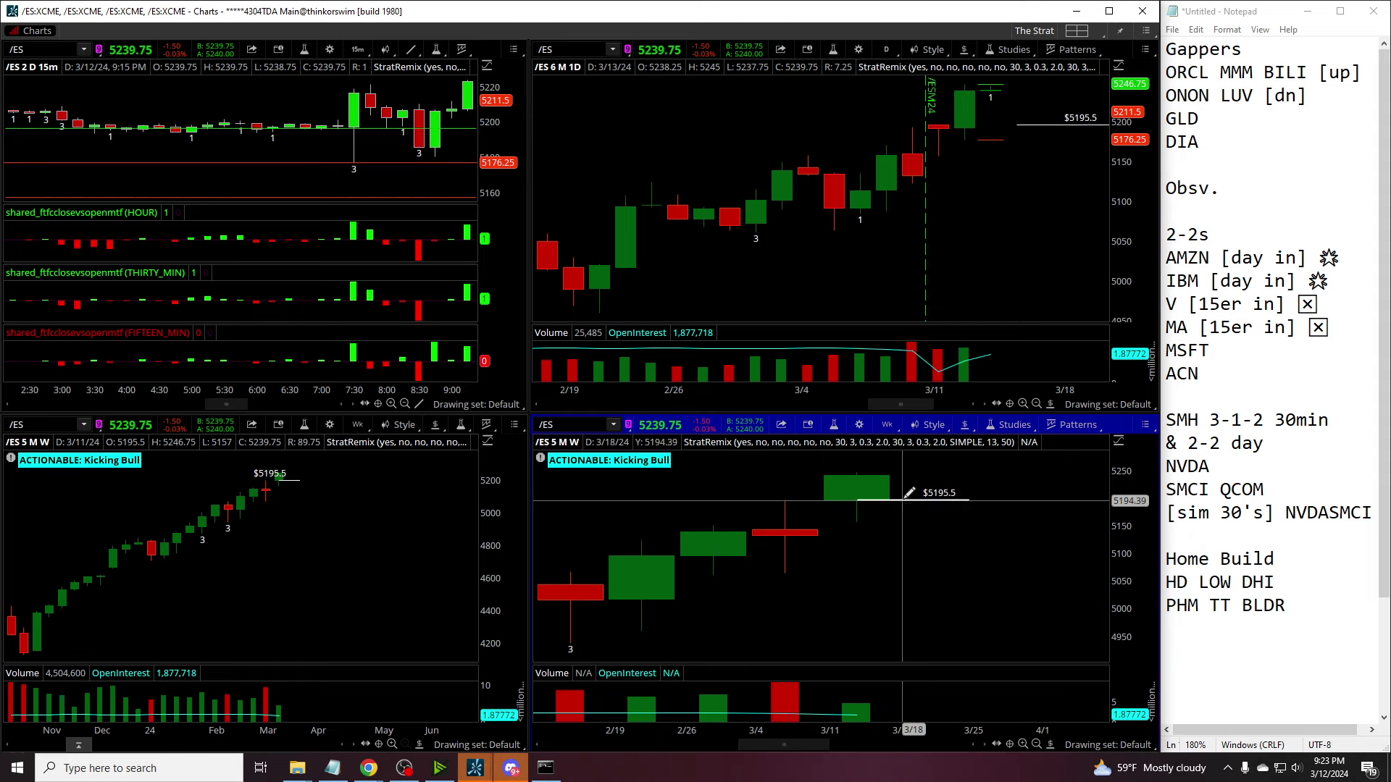
Step: Duplicate the $5195.5 level on the /ES daily chart and place the copy across the March 11 candle at about $5194.59
right_click(1059, 119)
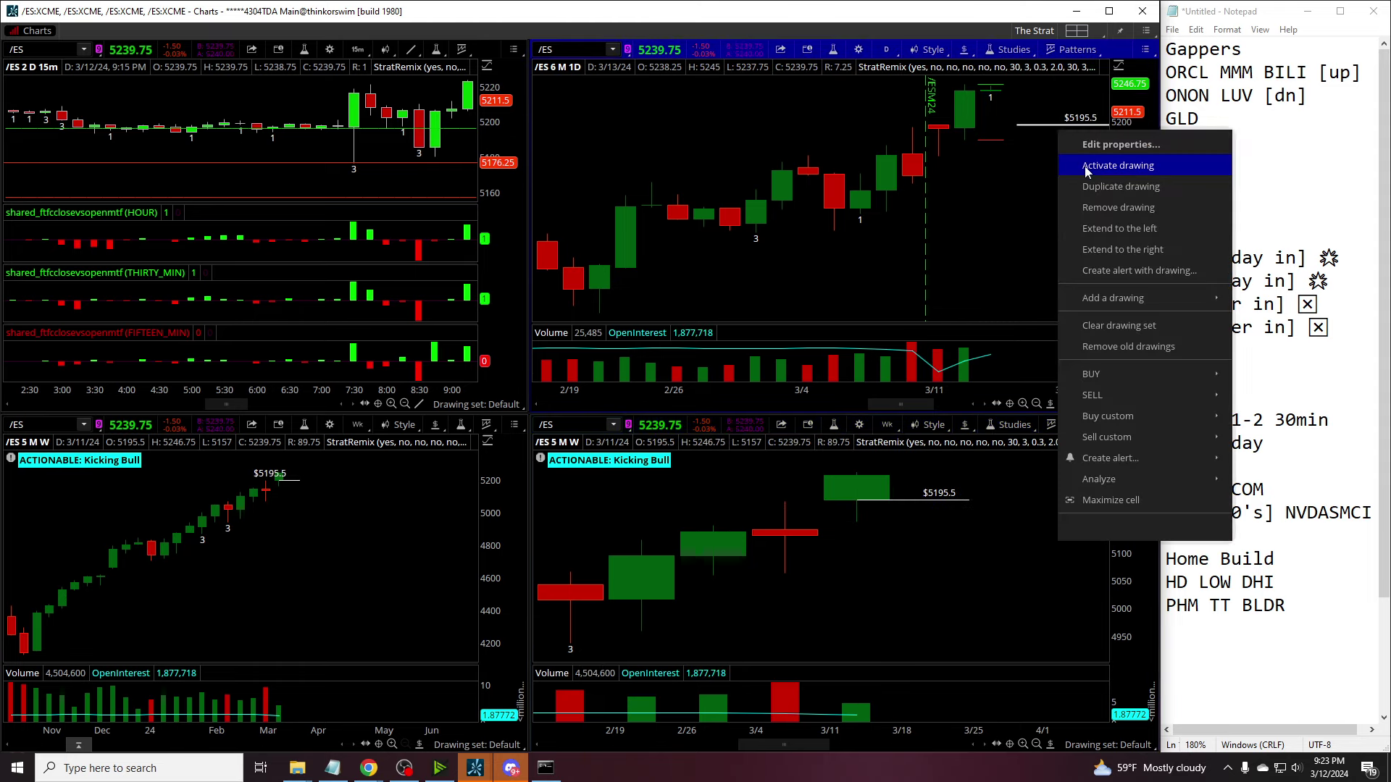
click(1118, 158)
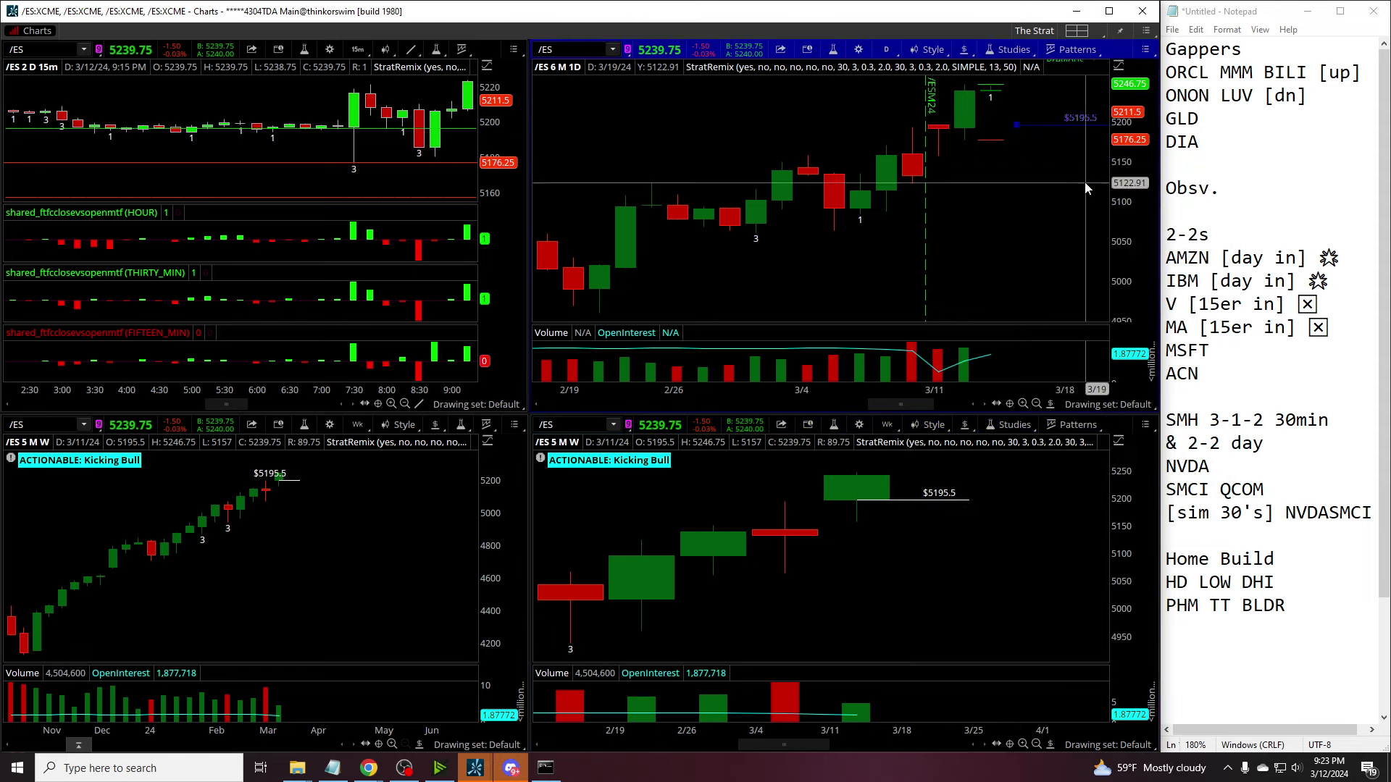
click(948, 125)
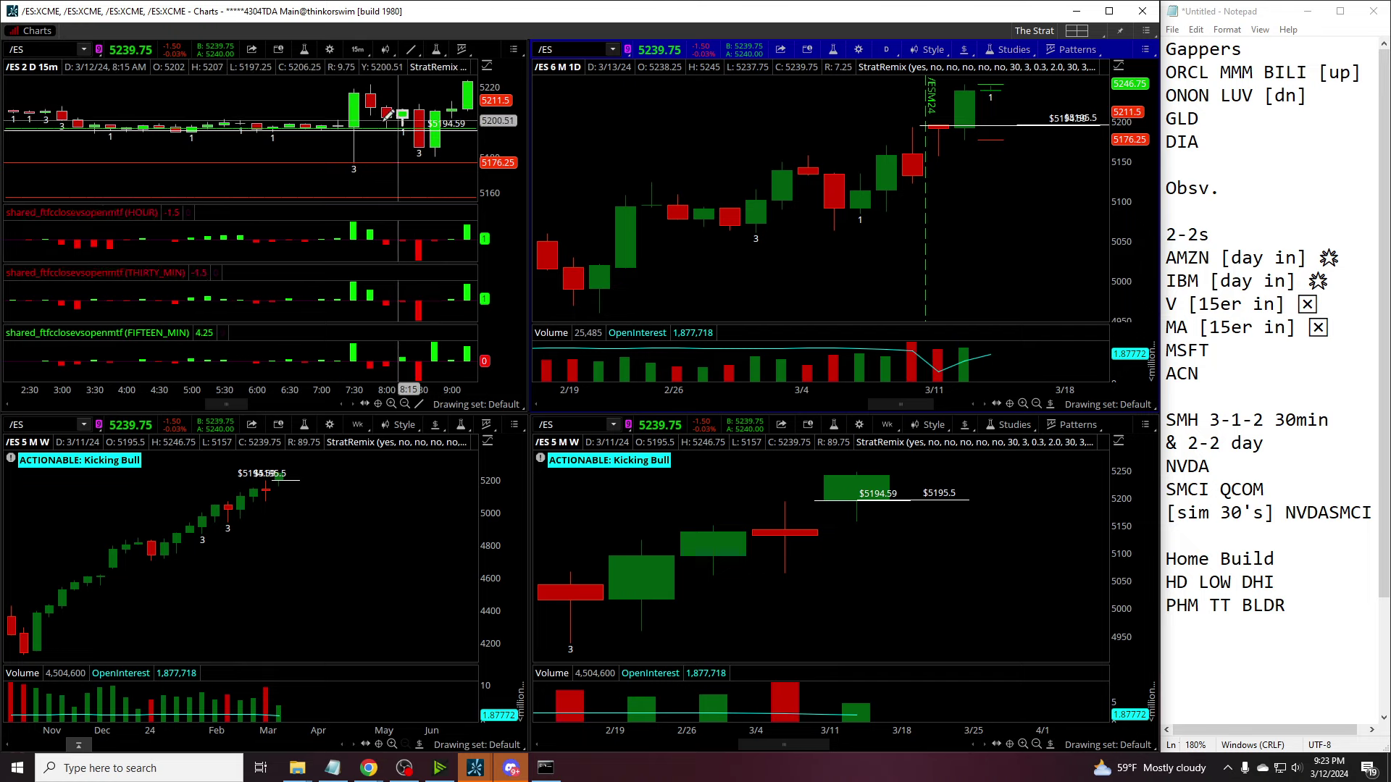
Step: Load /NQ in the linked charts to examine the March 12 15-minute candles, and switch the charts to QQQ
text(/NQ)
key(Return)
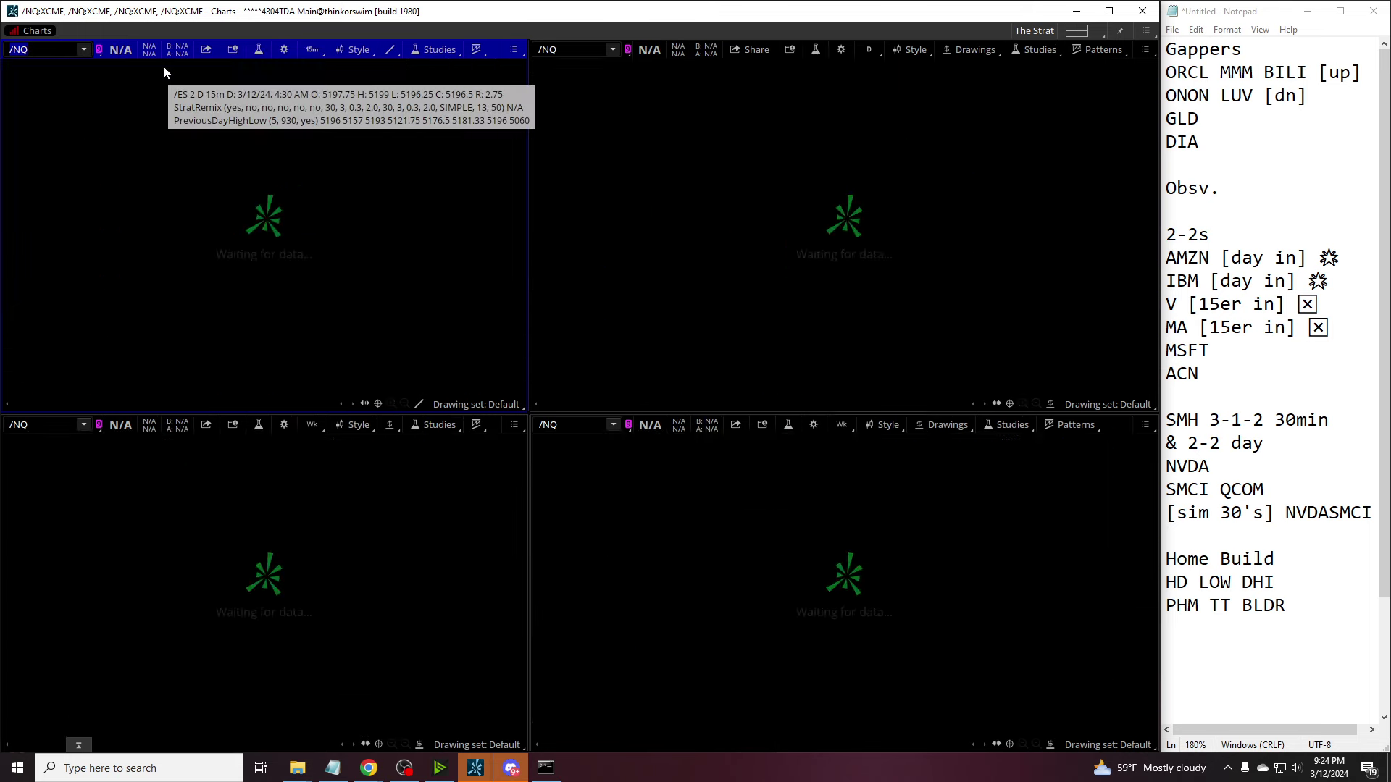
drag(370, 144, 372, 145)
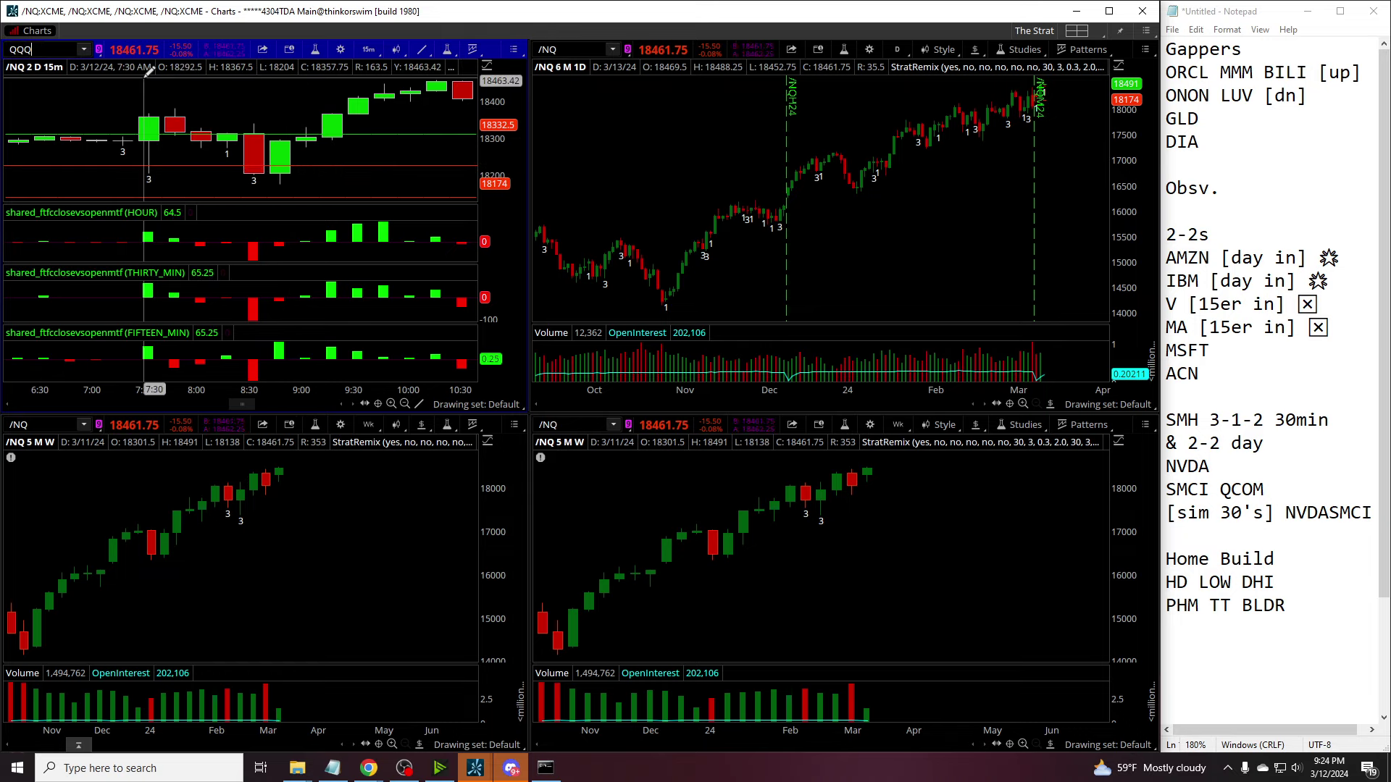
key(Return)
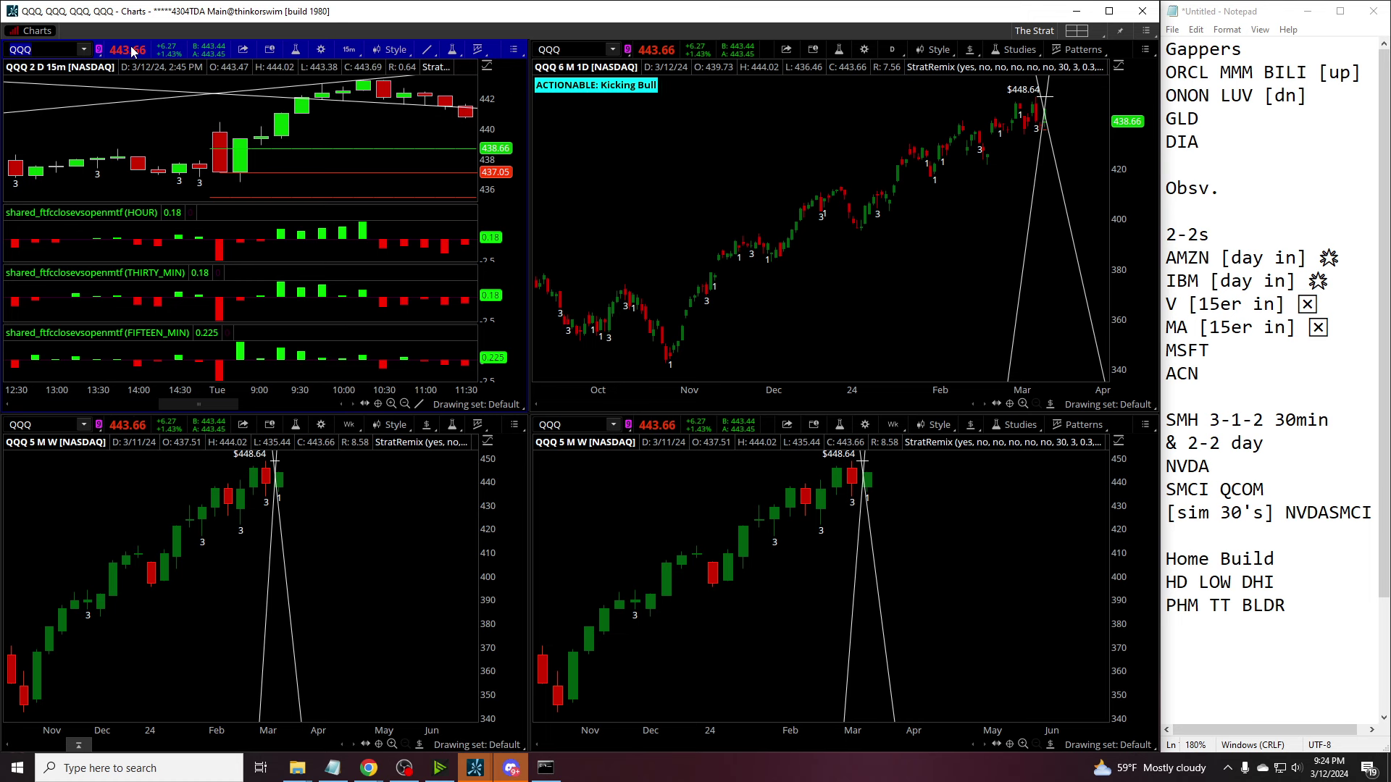
Step: Load SPY in the linked charts, examine the March 12 opening candles, and set the 15-minute chart to 5 D : 30m
text(SPY)
key(Return)
drag(248, 118, 312, 123)
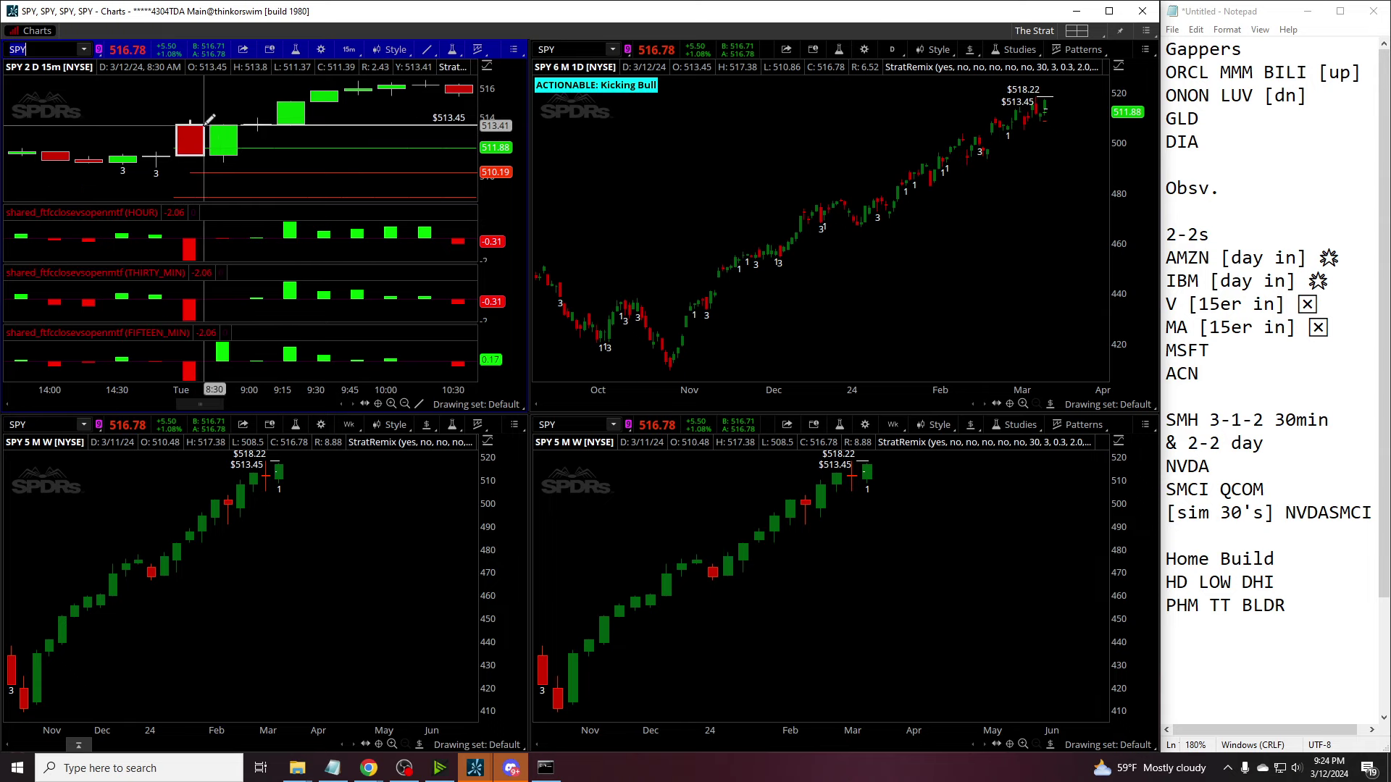
click(349, 50)
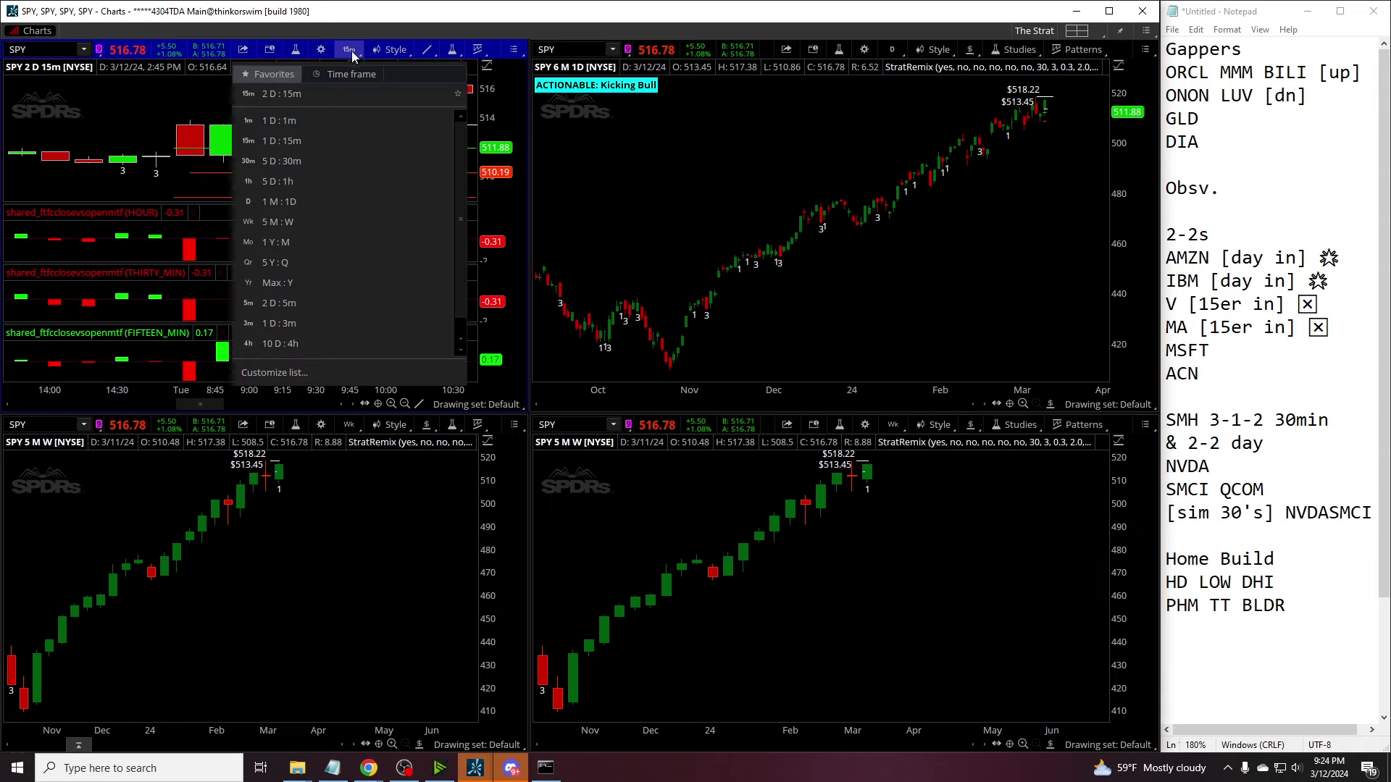
click(279, 161)
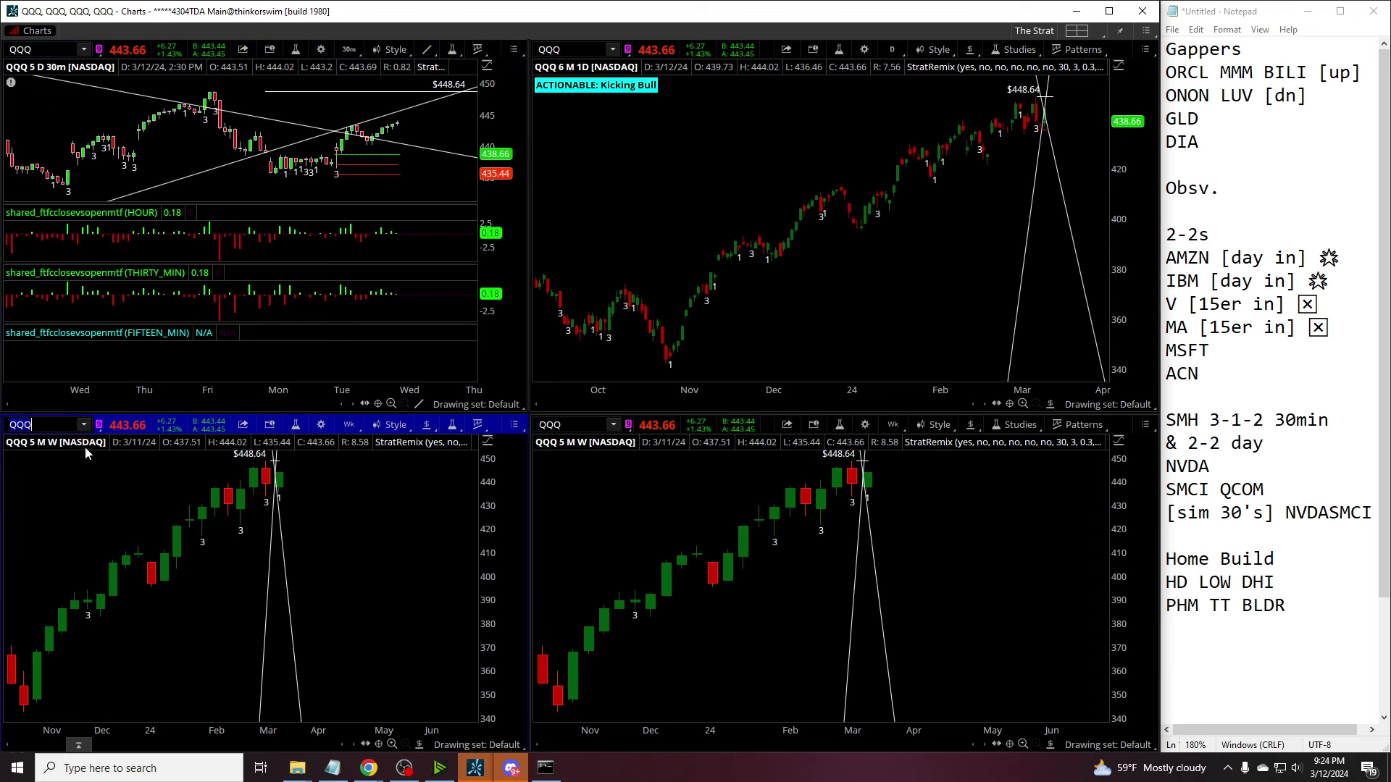
Step: Load DIA in the linked charts to review its 30-minute, daily and weekly candles, and switch the charts to IWM
text(DIA)
key(Return)
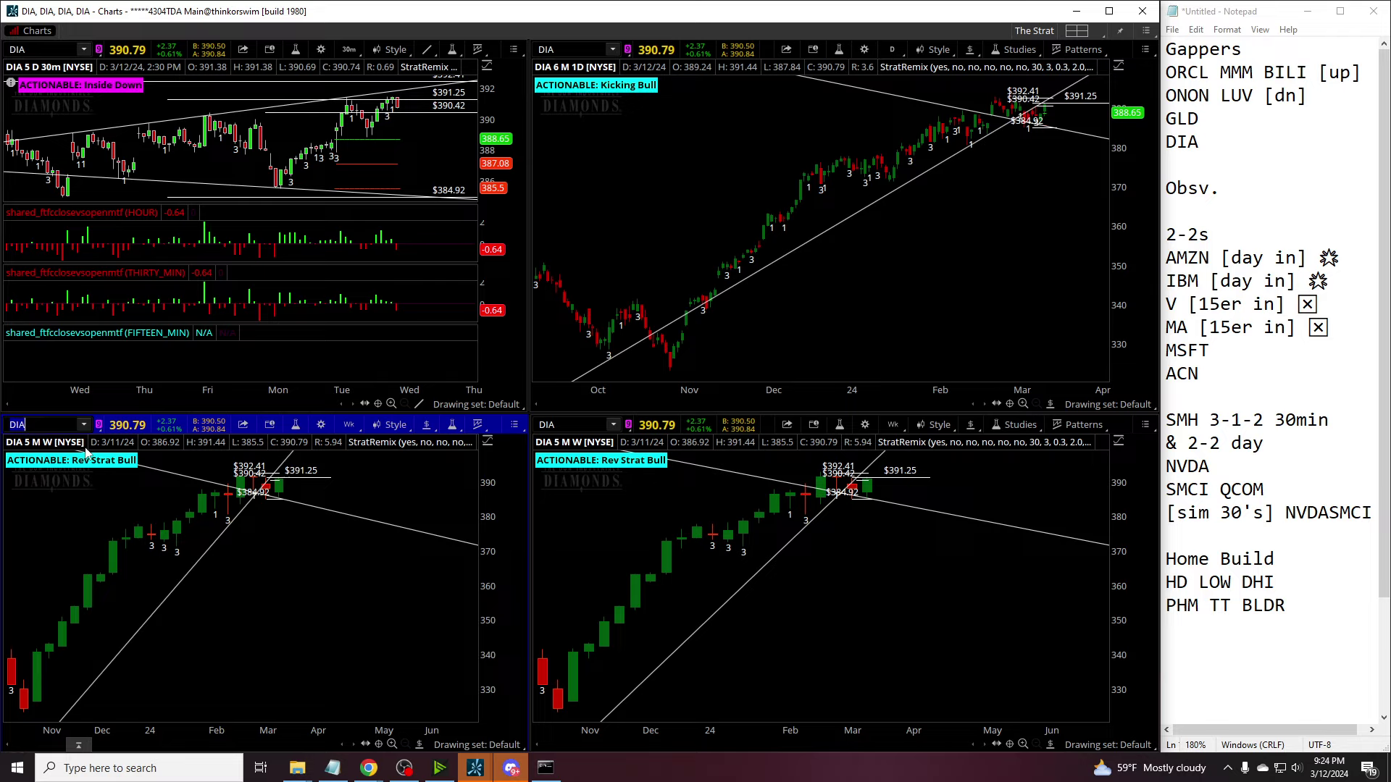
text(IWM)
key(Return)
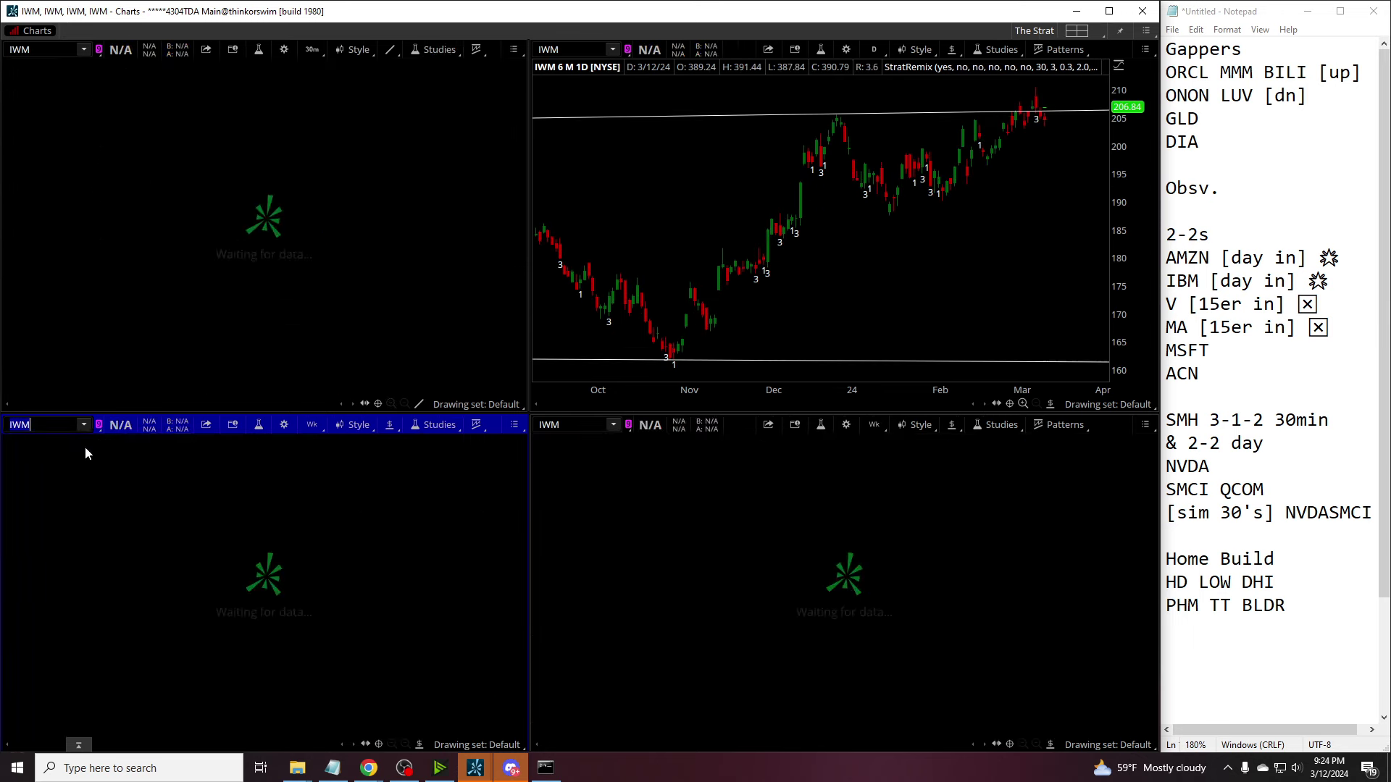